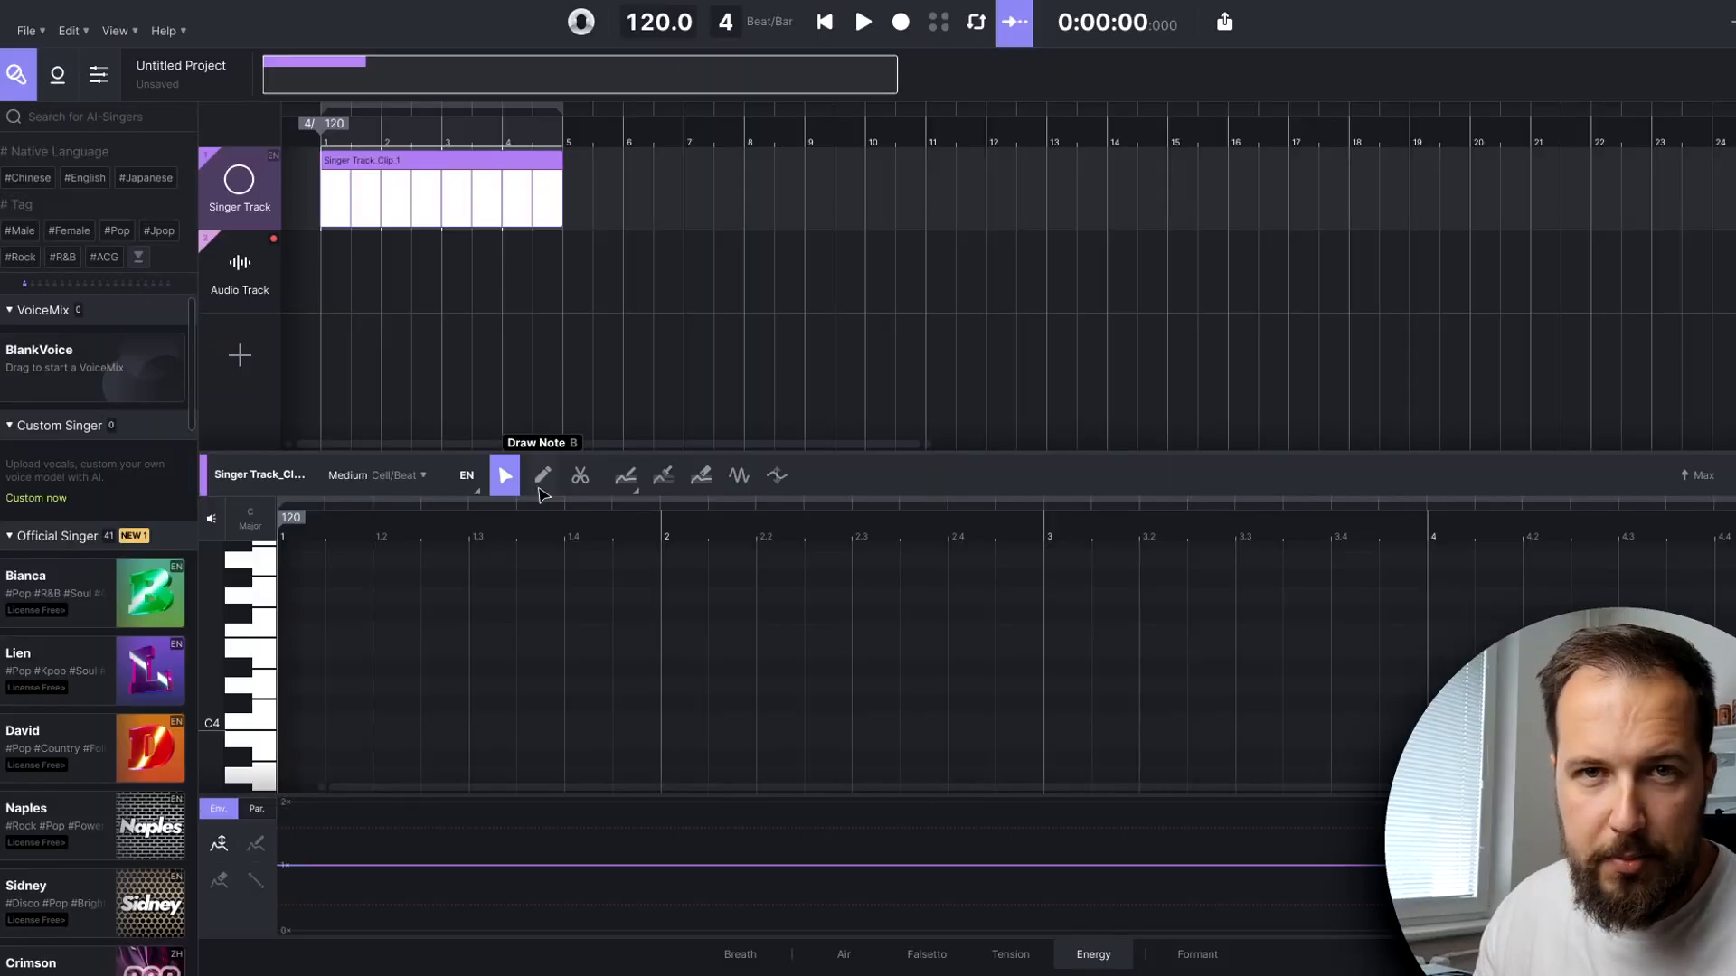
- Draw a six-note melody across the first two bars of the singer clip, ending on a longer, lower note
{"action": "left_click", "coordinate": [543, 474]}
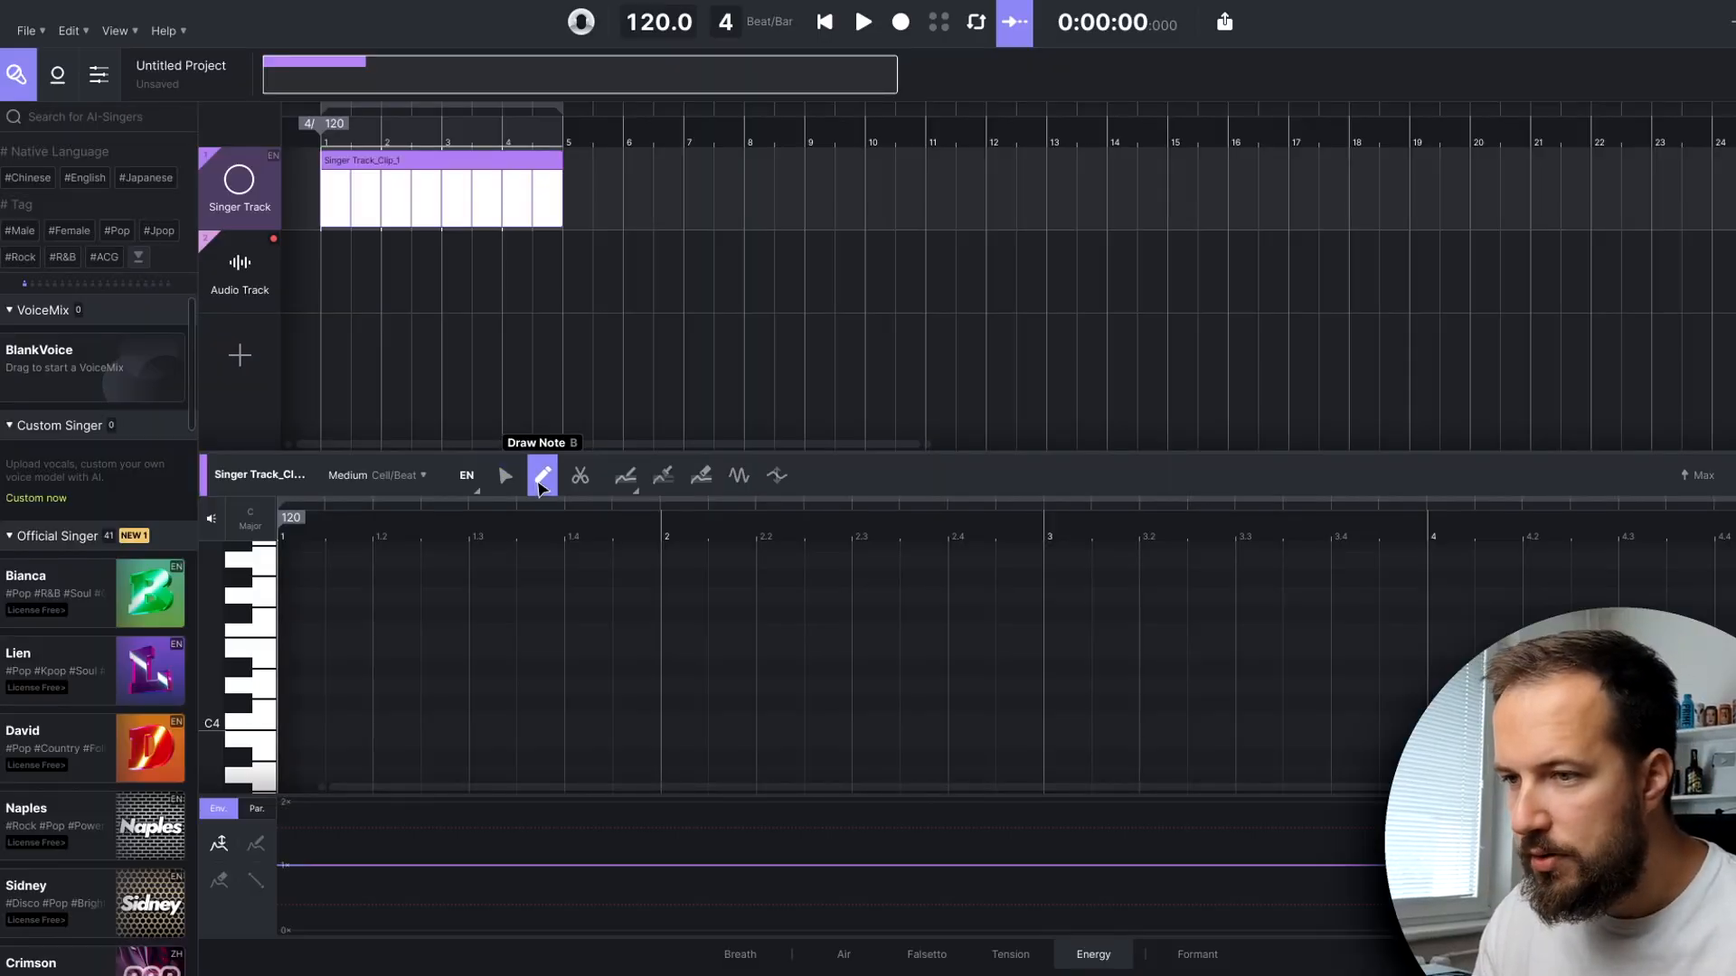
{"action": "left_click_drag", "start_coordinate": [285, 632], "coordinate": [372, 633]}
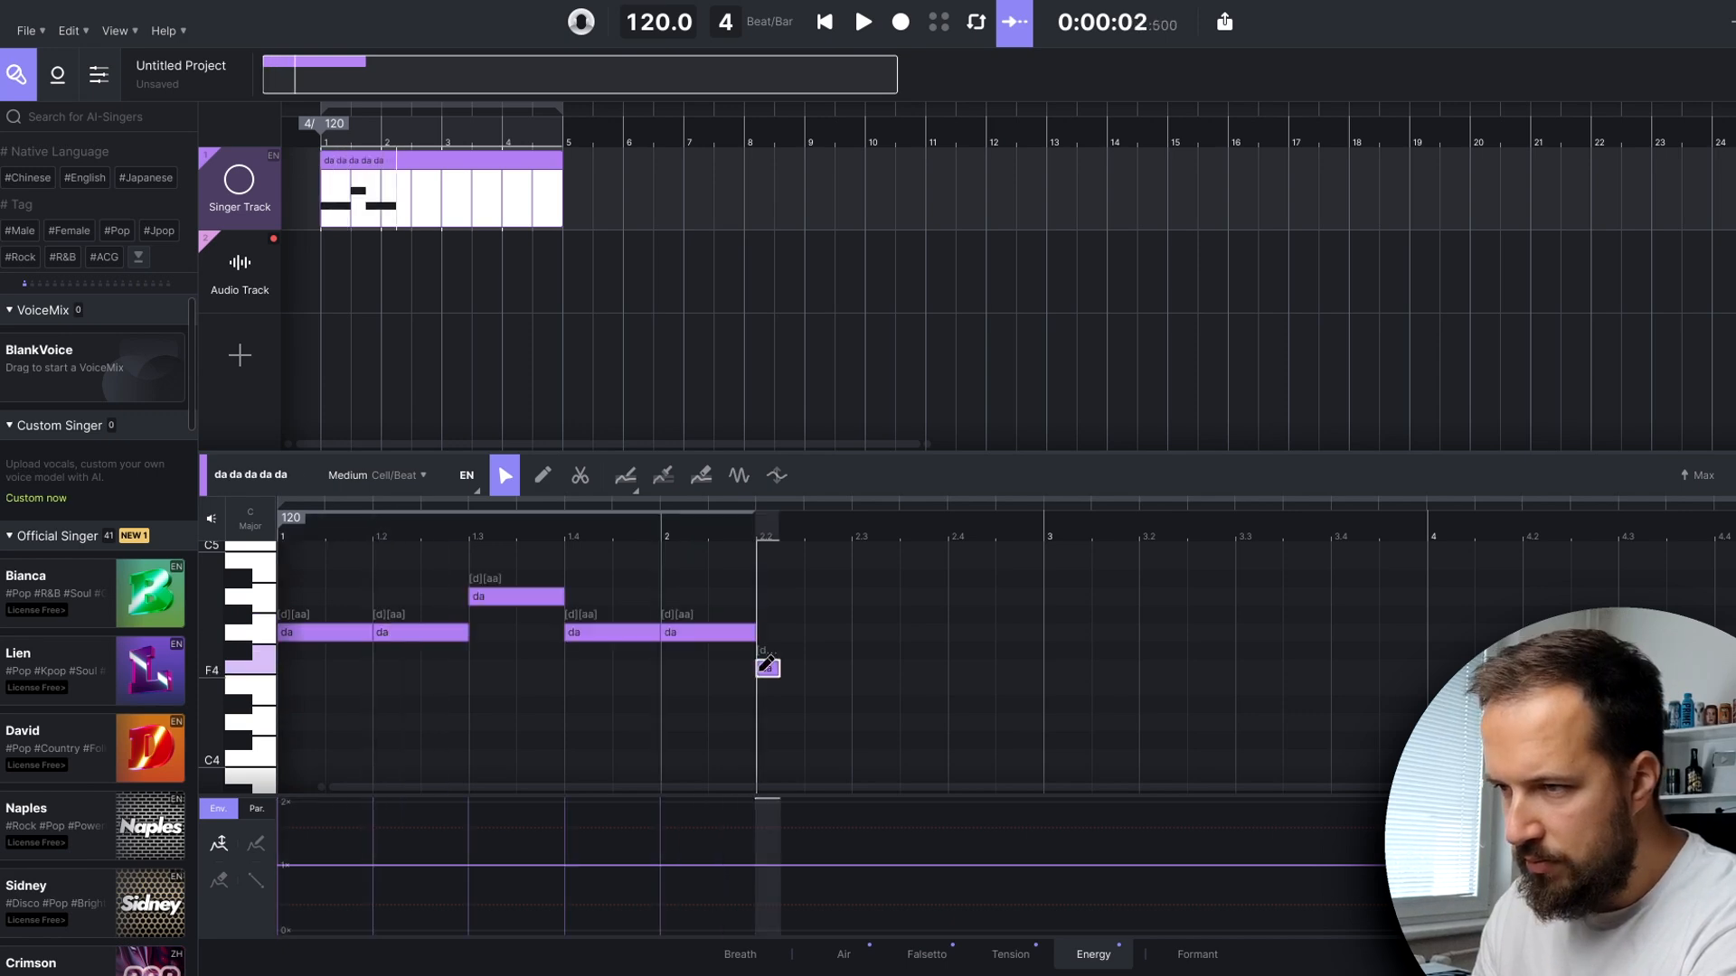
{"action": "left_click_drag", "start_coordinate": [765, 669], "coordinate": [770, 692]}
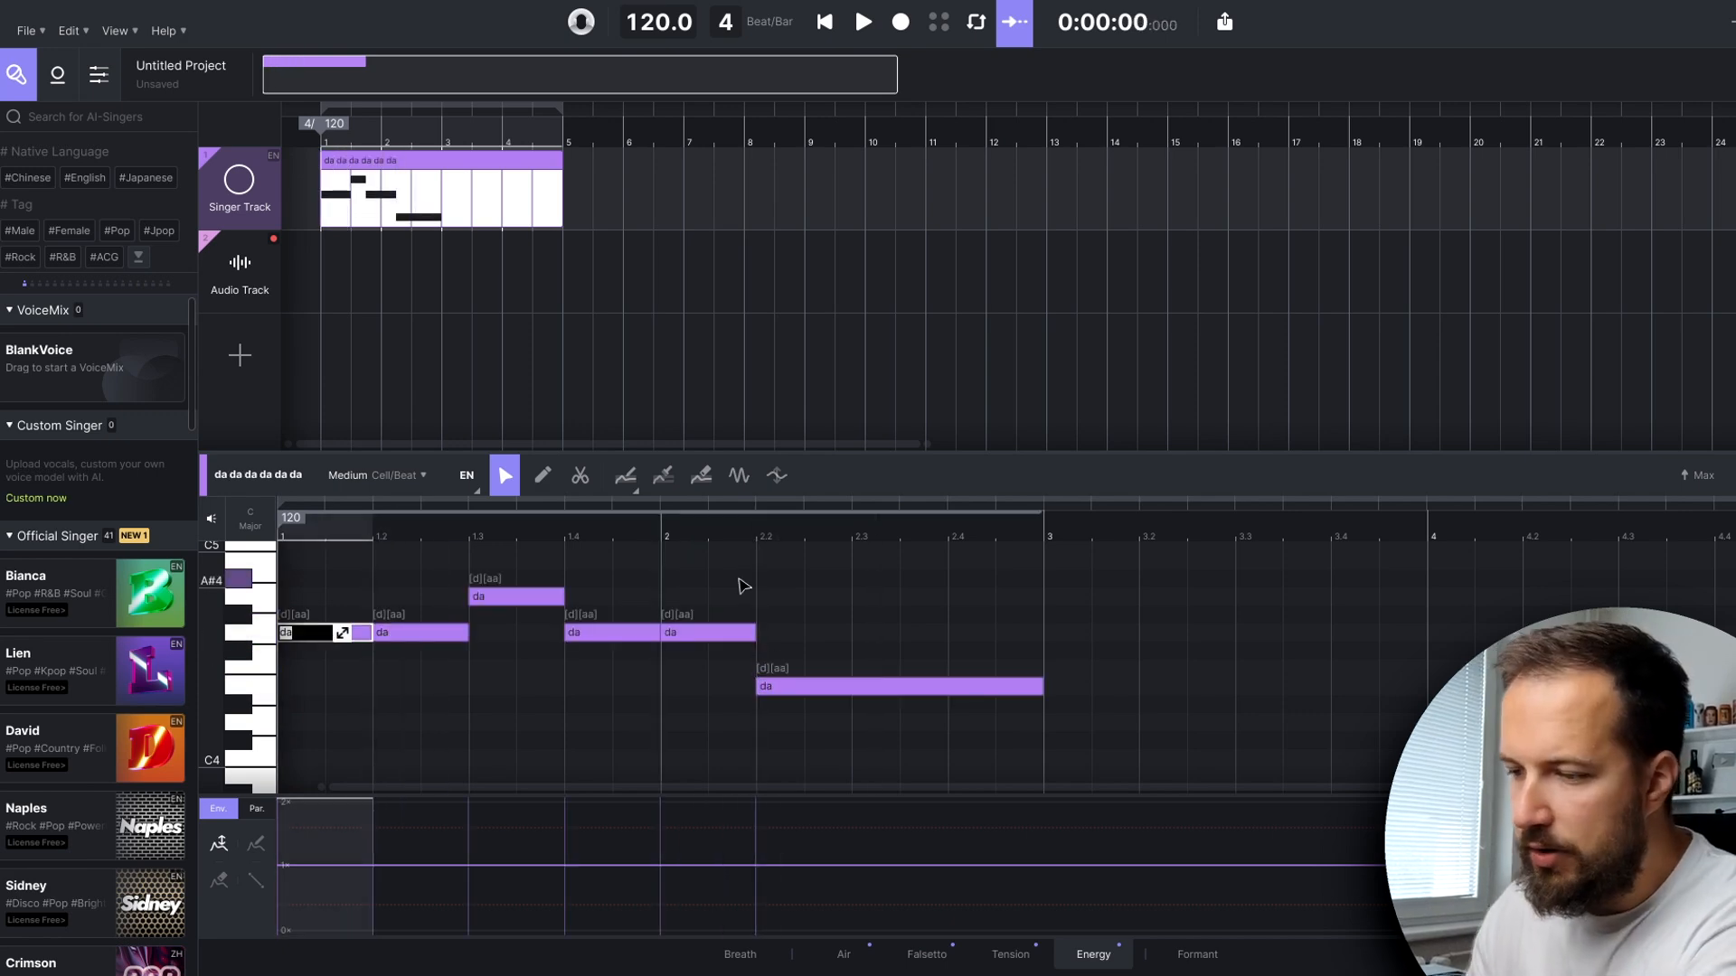
- Enter the lyrics "its my custom vocal" from the first note, assign Bianca to the Singer Track and play the result
{"action": "type", "text": "its my custom vocal"}
{"action": "key", "text": "Return"}
{"action": "left_click_drag", "start_coordinate": [76, 579], "coordinate": [263, 213]}
{"action": "key", "text": "space"}
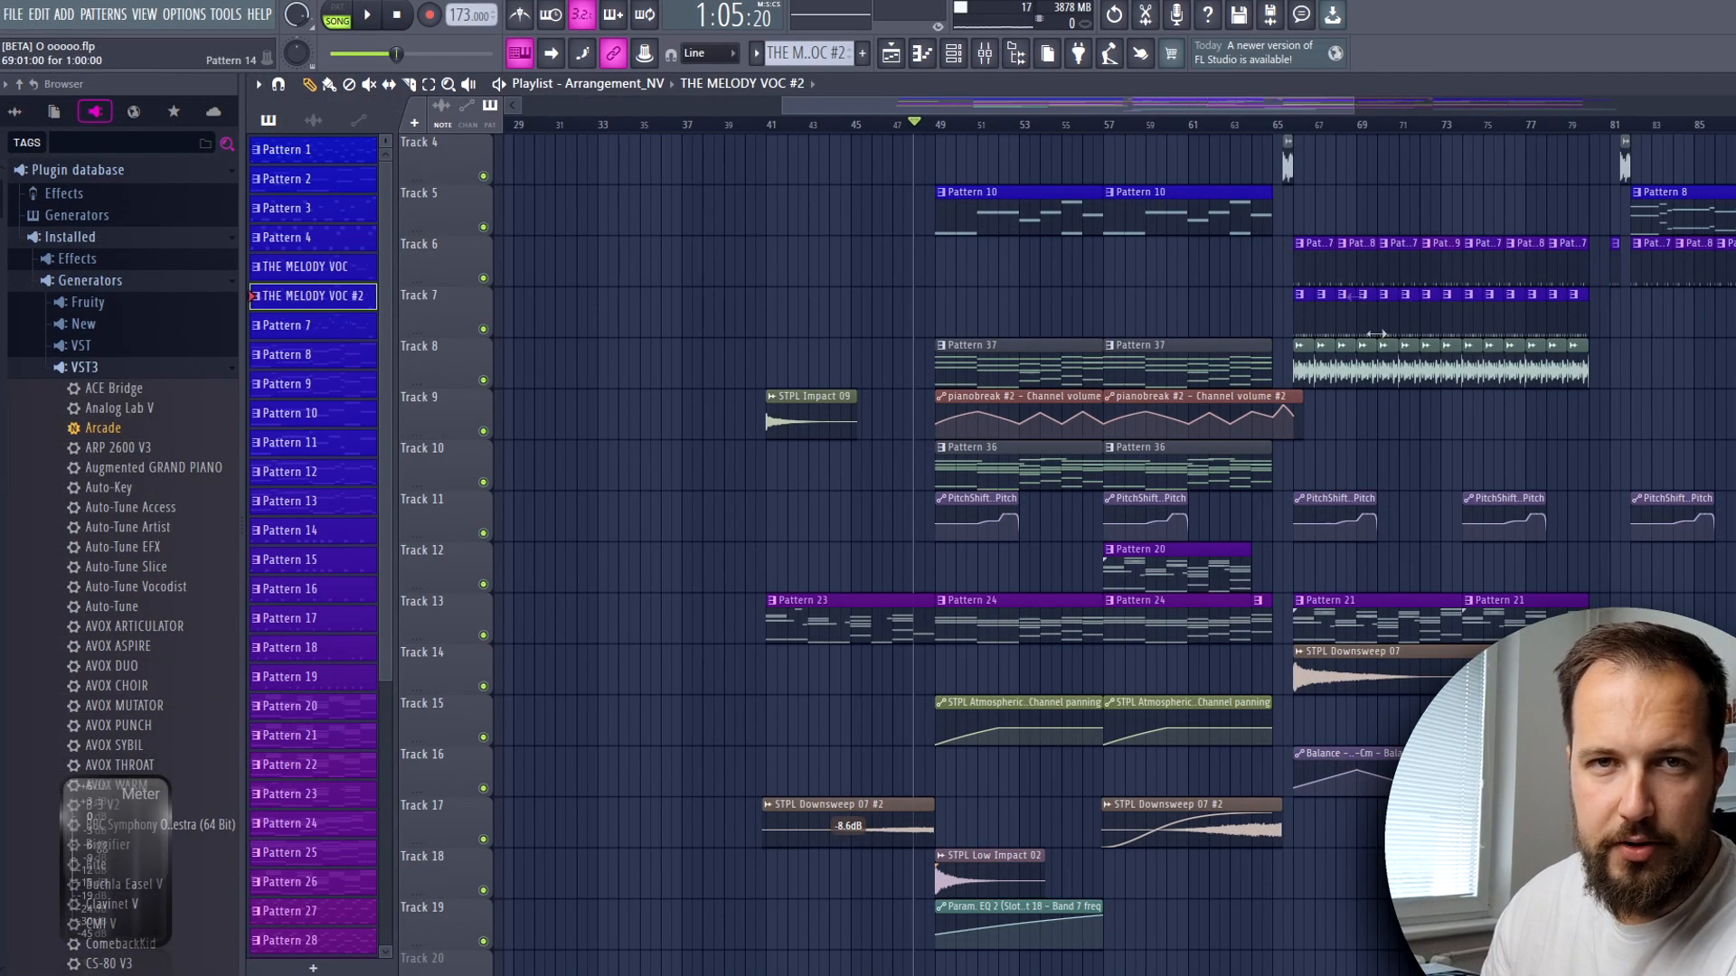
- In FL Studio, play the arrangement section between bar 49 and about bar 66
{"action": "left_click", "coordinate": [937, 126]}
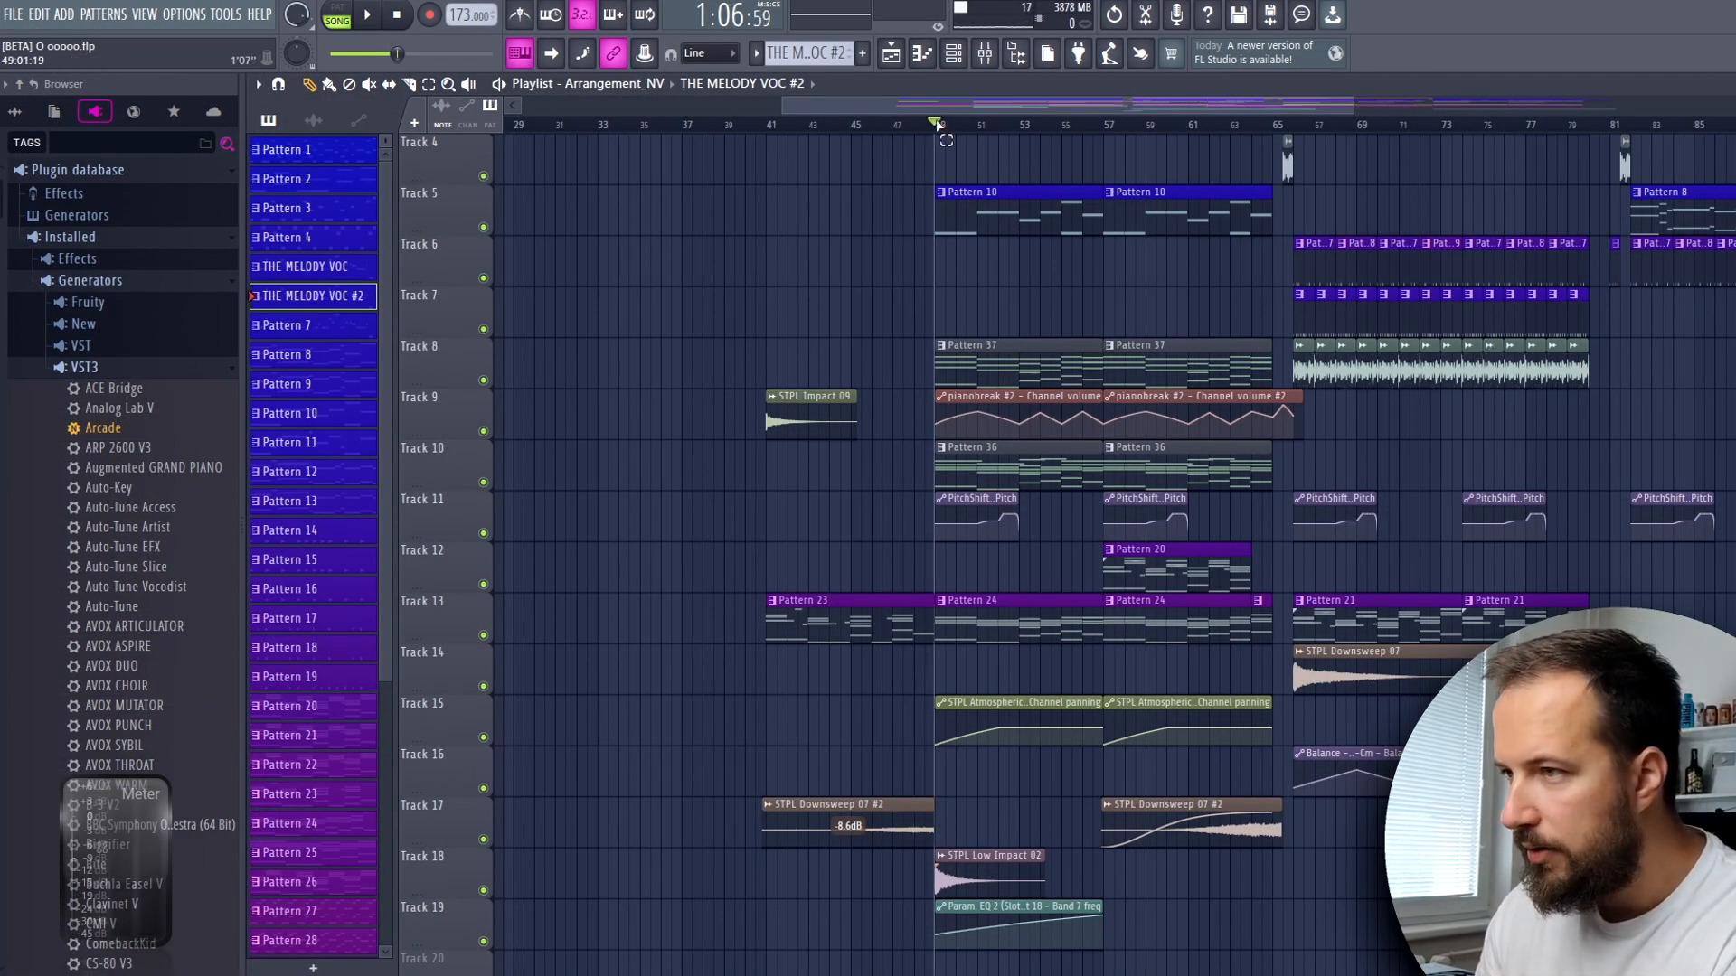
{"action": "left_click_drag", "start_coordinate": [937, 126], "coordinate": [1290, 128]}
{"action": "scroll", "coordinate": [1211, 146], "scroll_direction": "up", "scroll_amount": 2}
{"action": "key", "text": "space"}
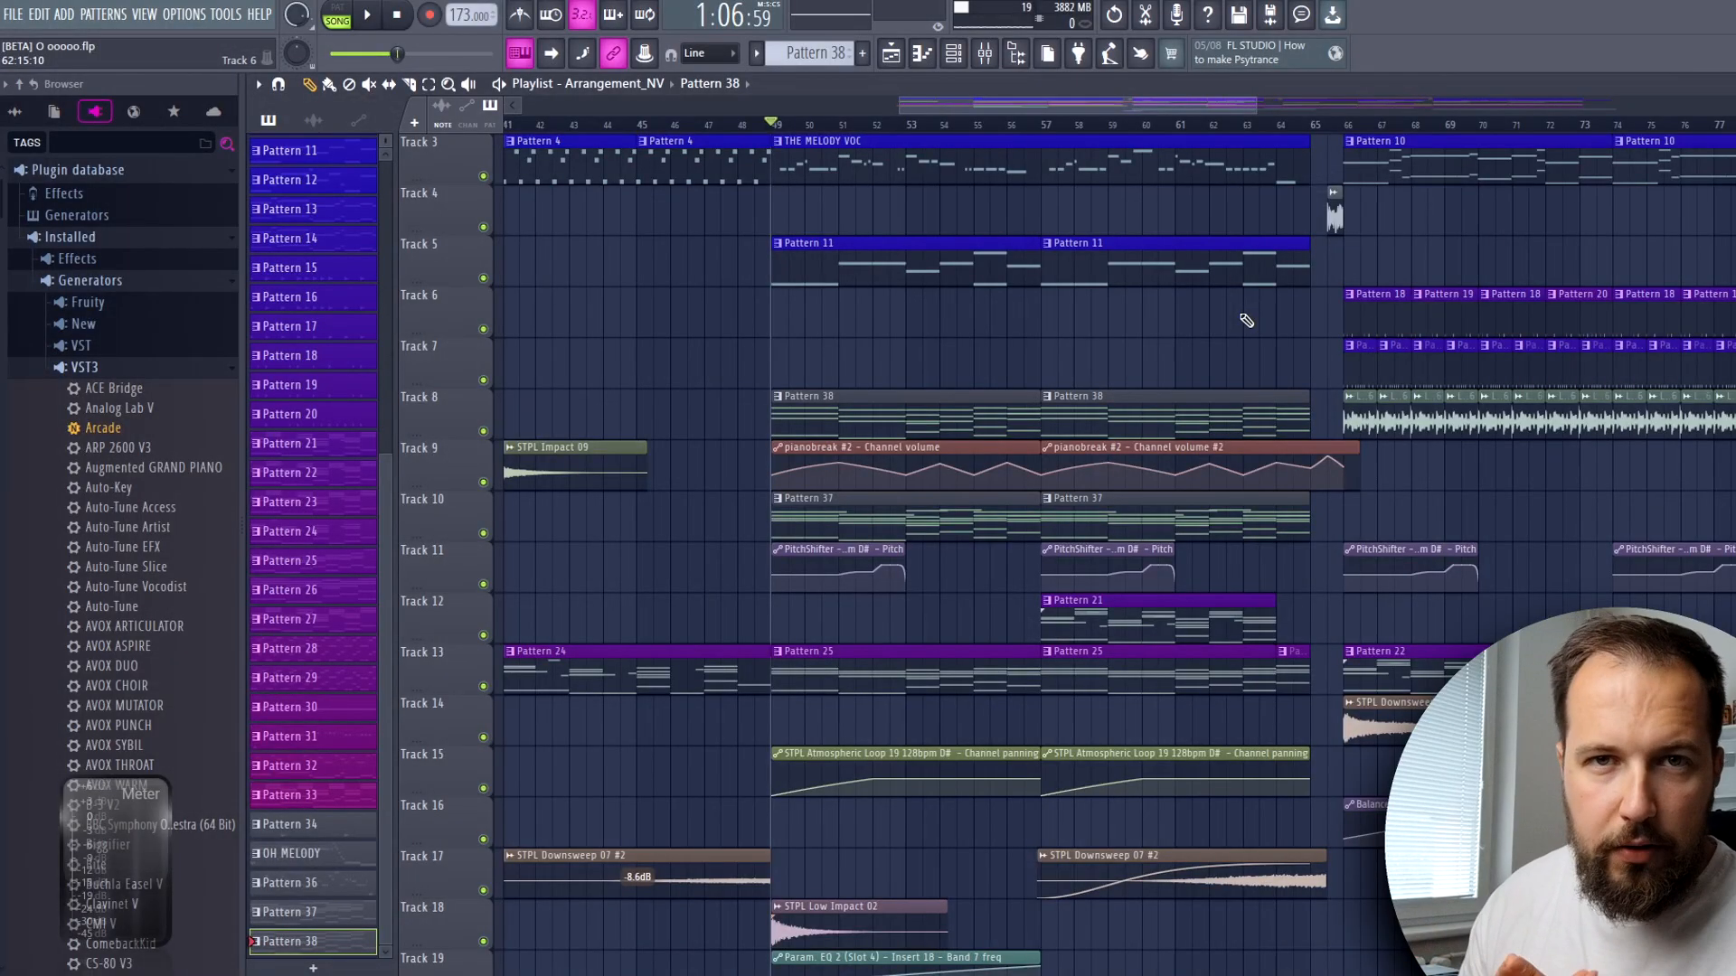
- Open the Pattern 38 clip on Track 8 in the piano roll and choose Automatic scale highlighting
{"action": "scroll", "coordinate": [1211, 315], "scroll_direction": "down", "scroll_amount": 1}
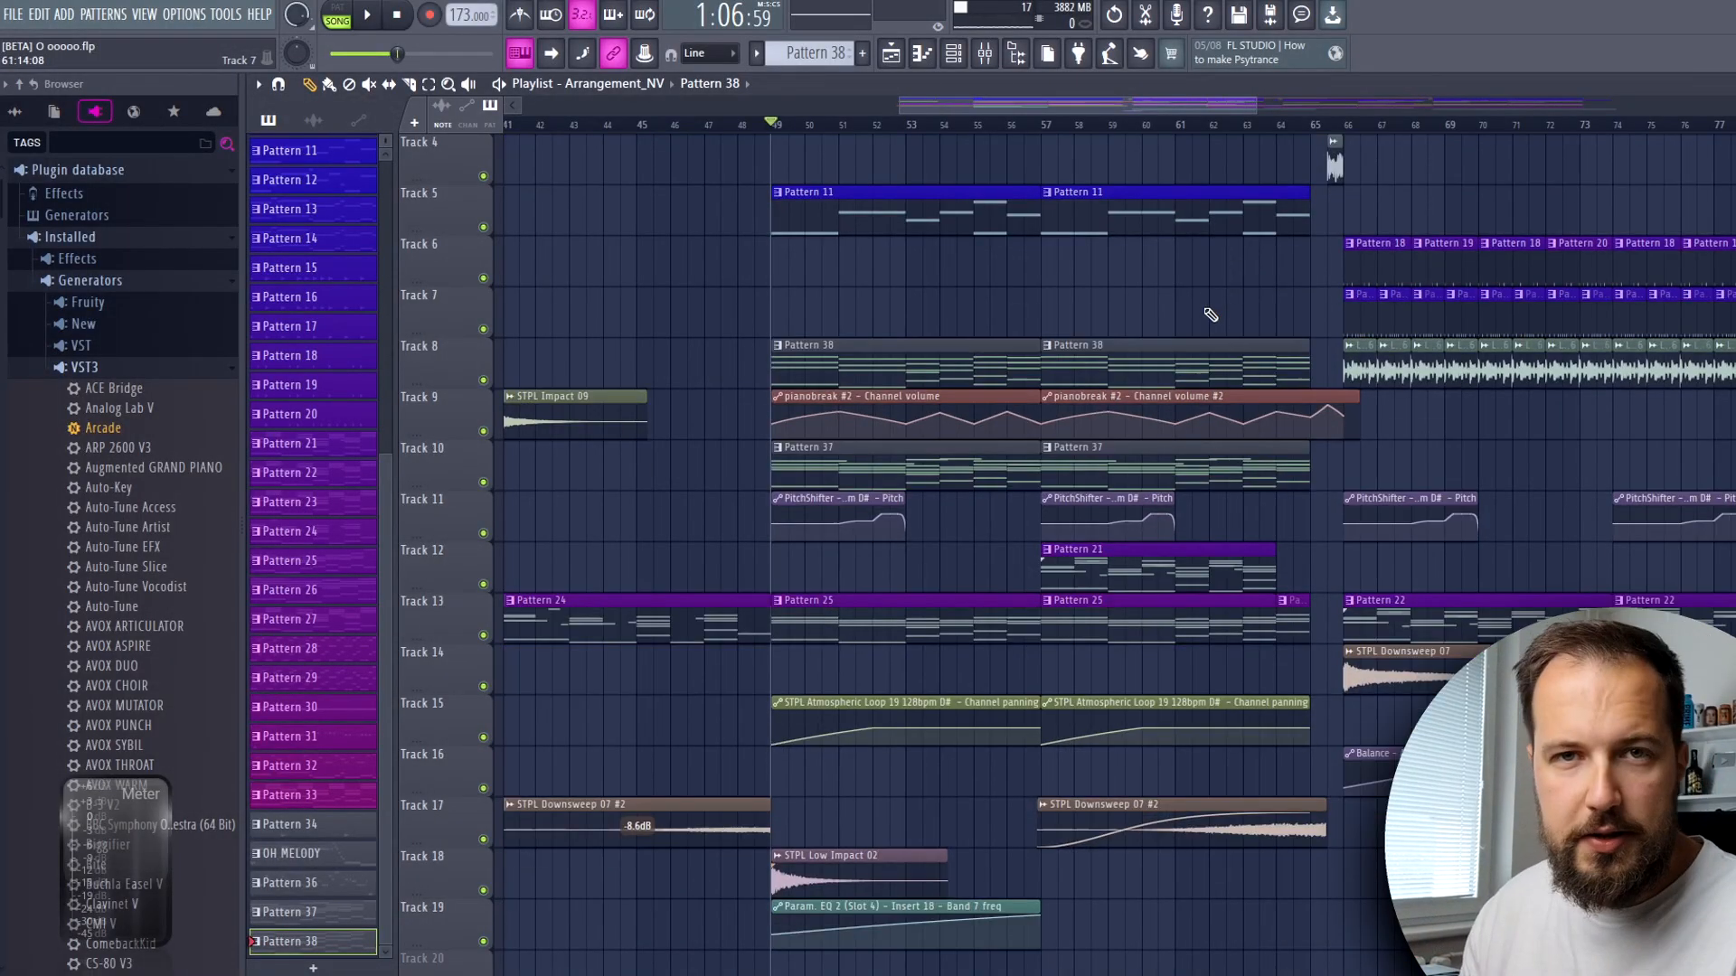
{"action": "double_click", "coordinate": [945, 363]}
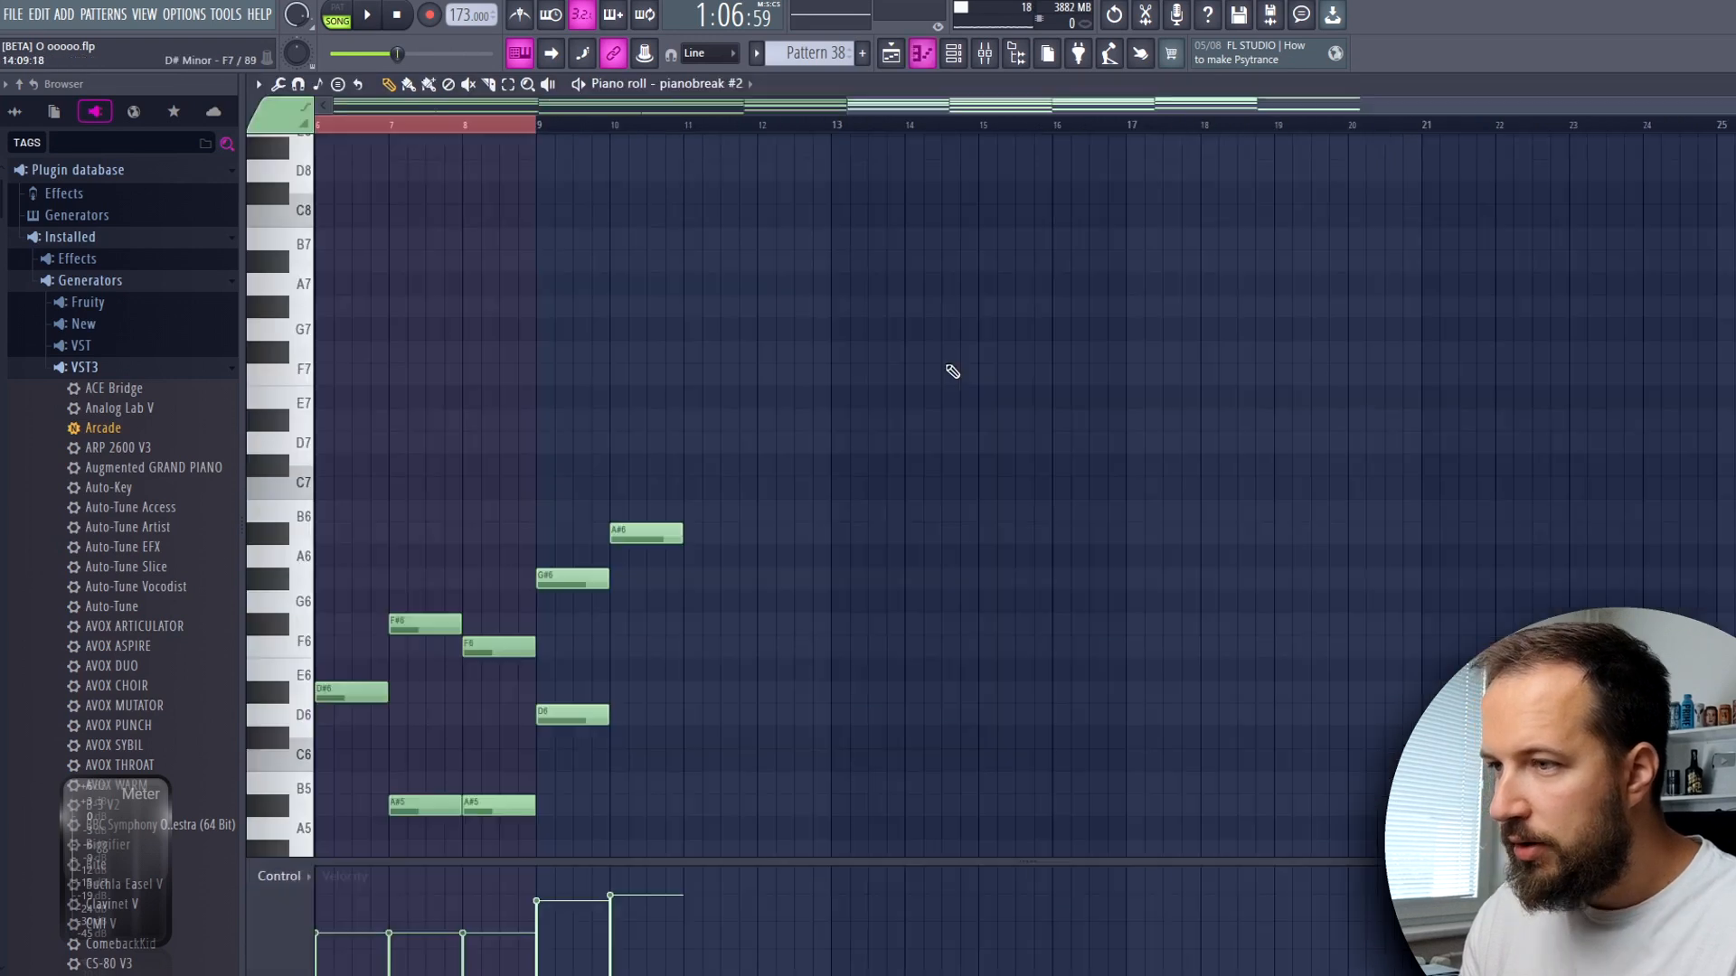
{"action": "left_click", "coordinate": [257, 84]}
{"action": "mouse_move", "coordinate": [291, 181]}
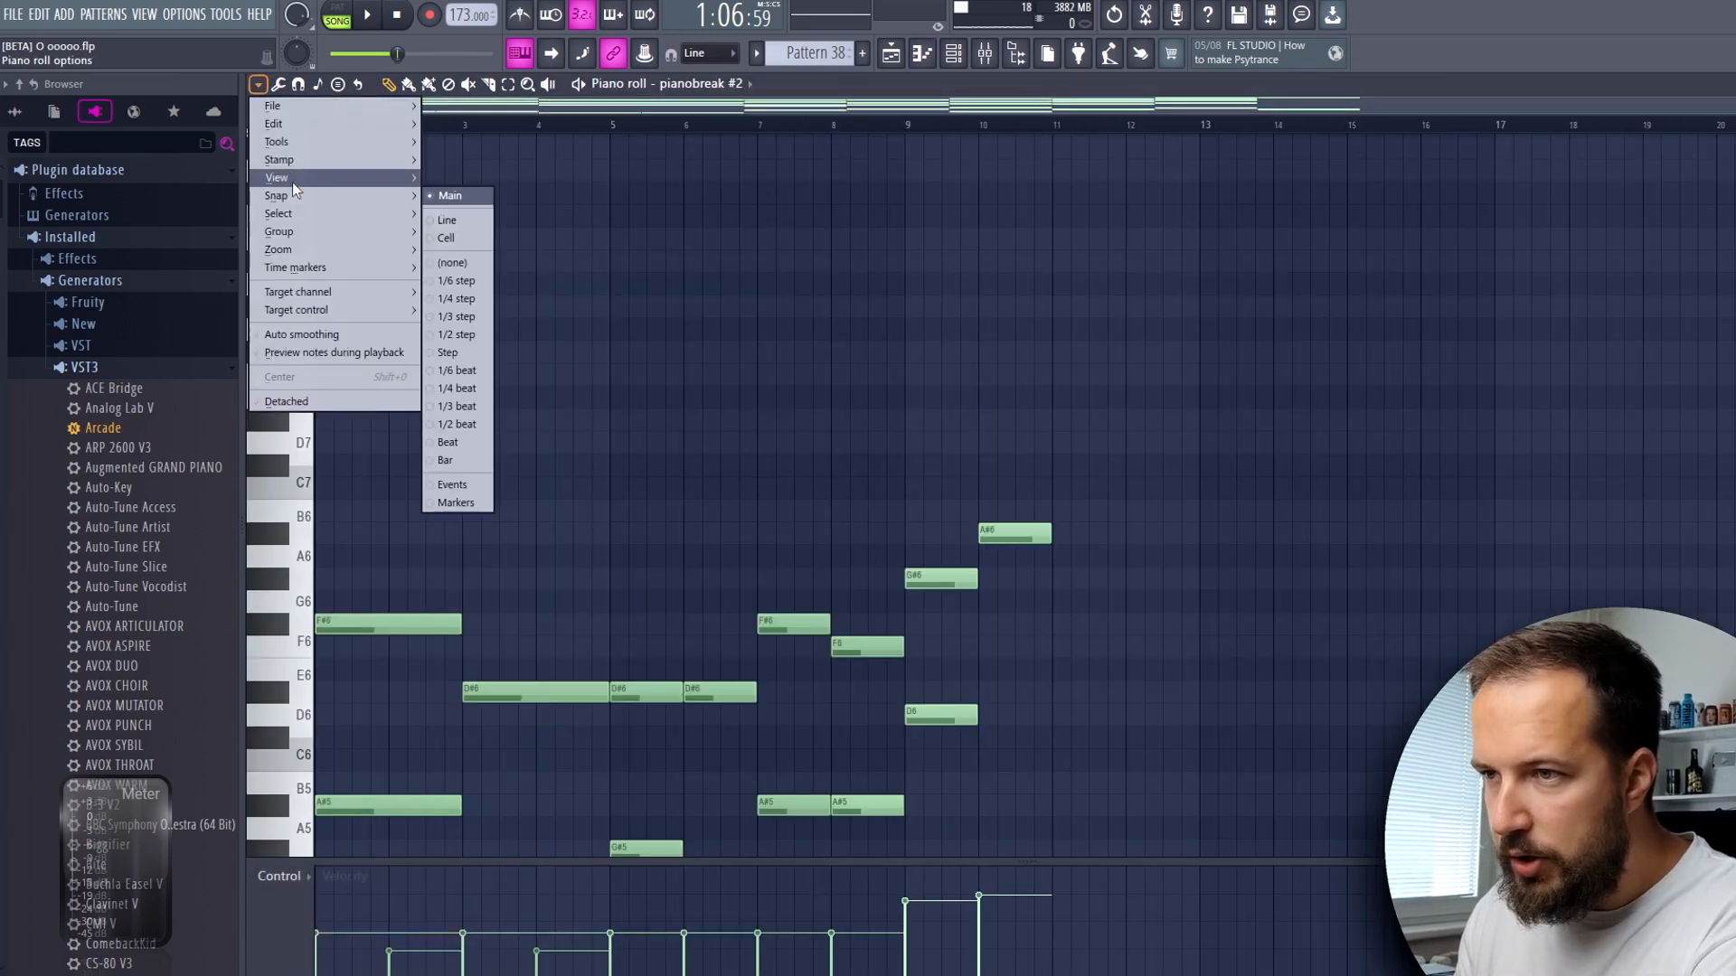
{"action": "mouse_move", "coordinate": [534, 454]}
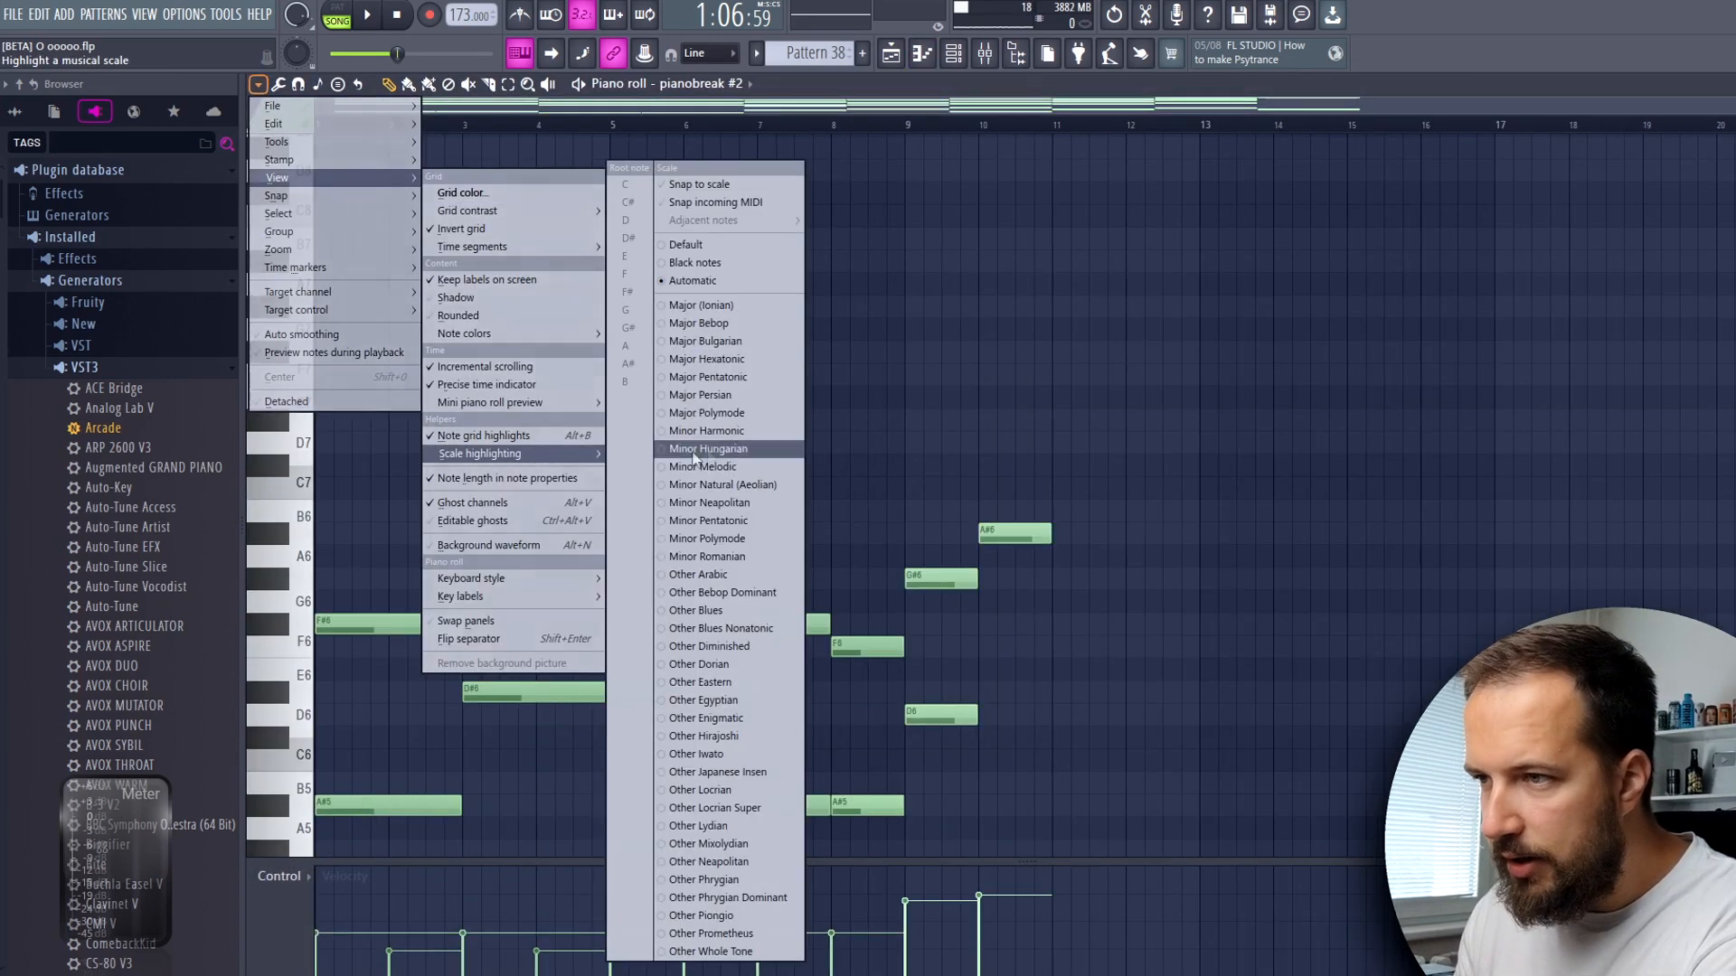
{"action": "left_click", "coordinate": [696, 282]}
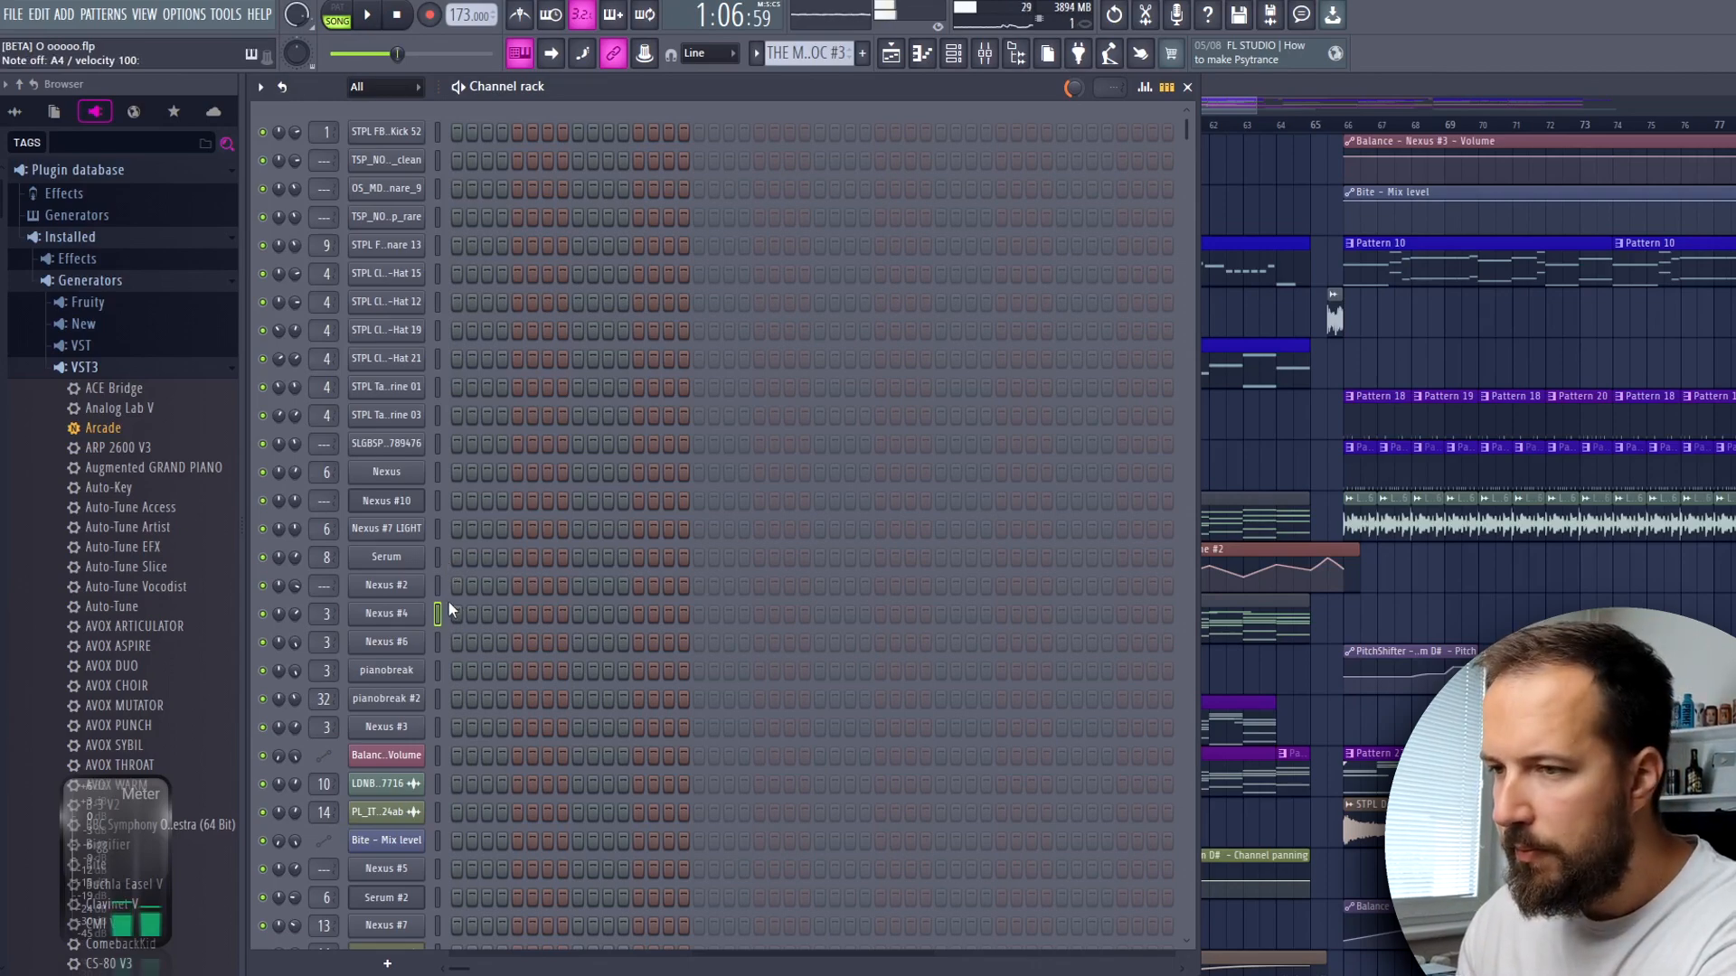
- Open the Nexus #4 channel in the piano roll and highlight the D# Minor Natural (Aeolian) scale
{"action": "right_click", "coordinate": [415, 613]}
{"action": "left_click", "coordinate": [478, 611]}
{"action": "left_click", "coordinate": [264, 87]}
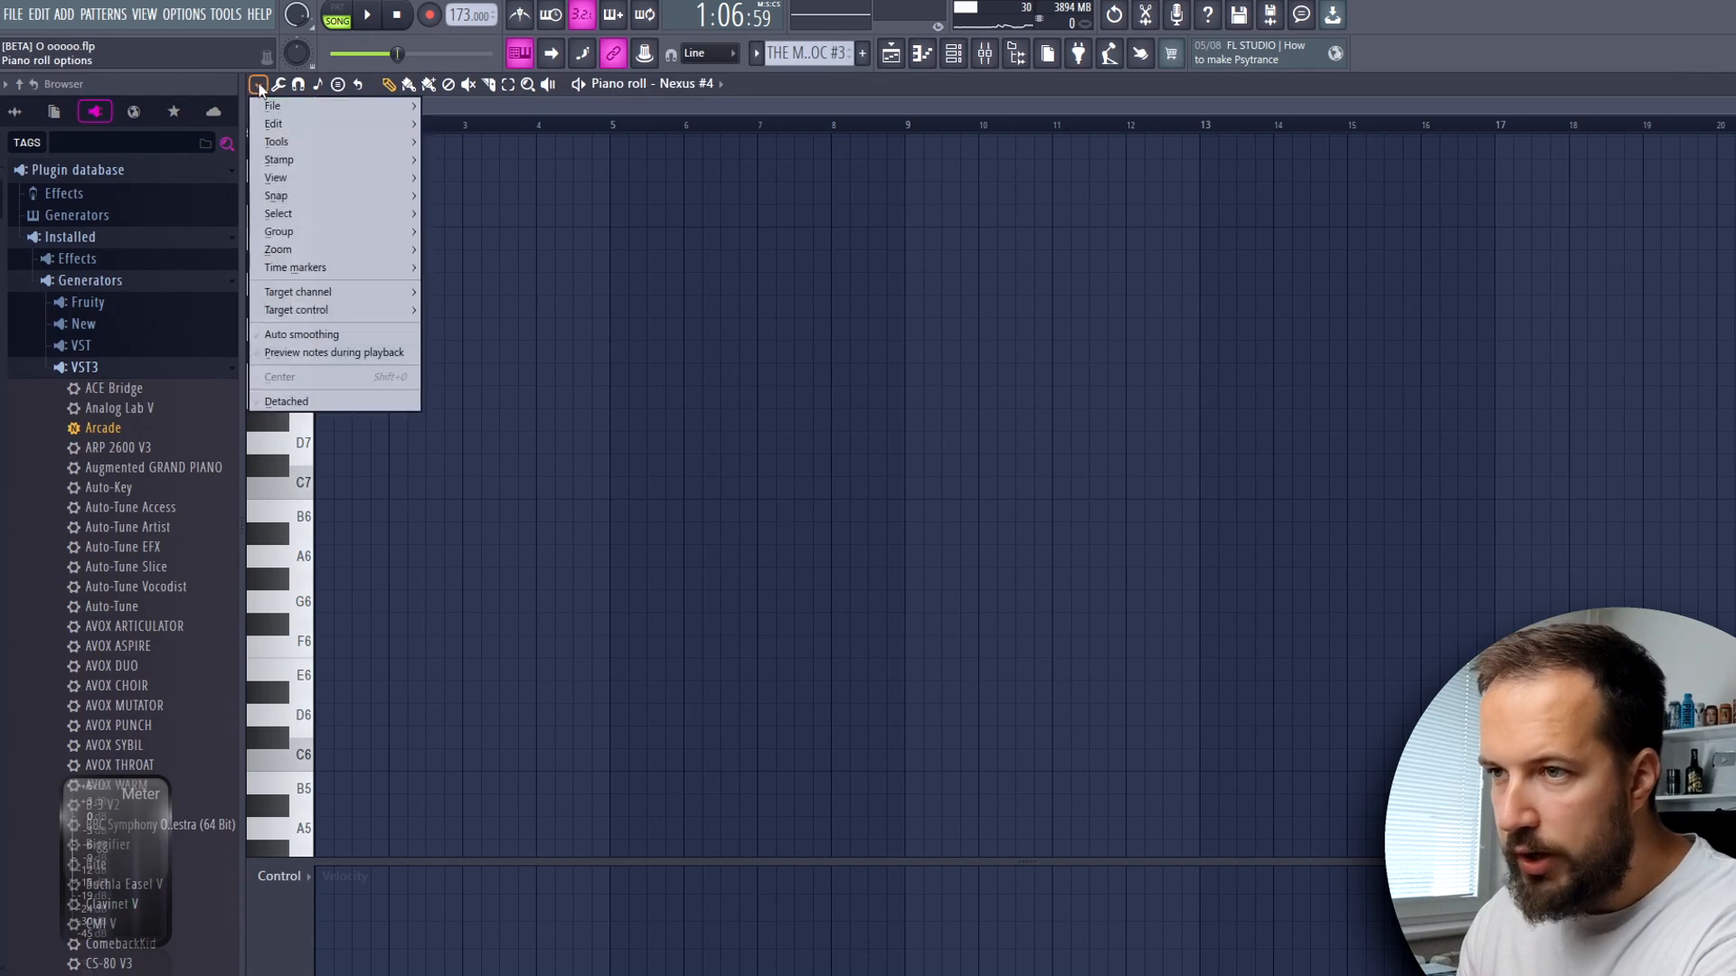
{"action": "mouse_move", "coordinate": [305, 179]}
{"action": "mouse_move", "coordinate": [520, 454]}
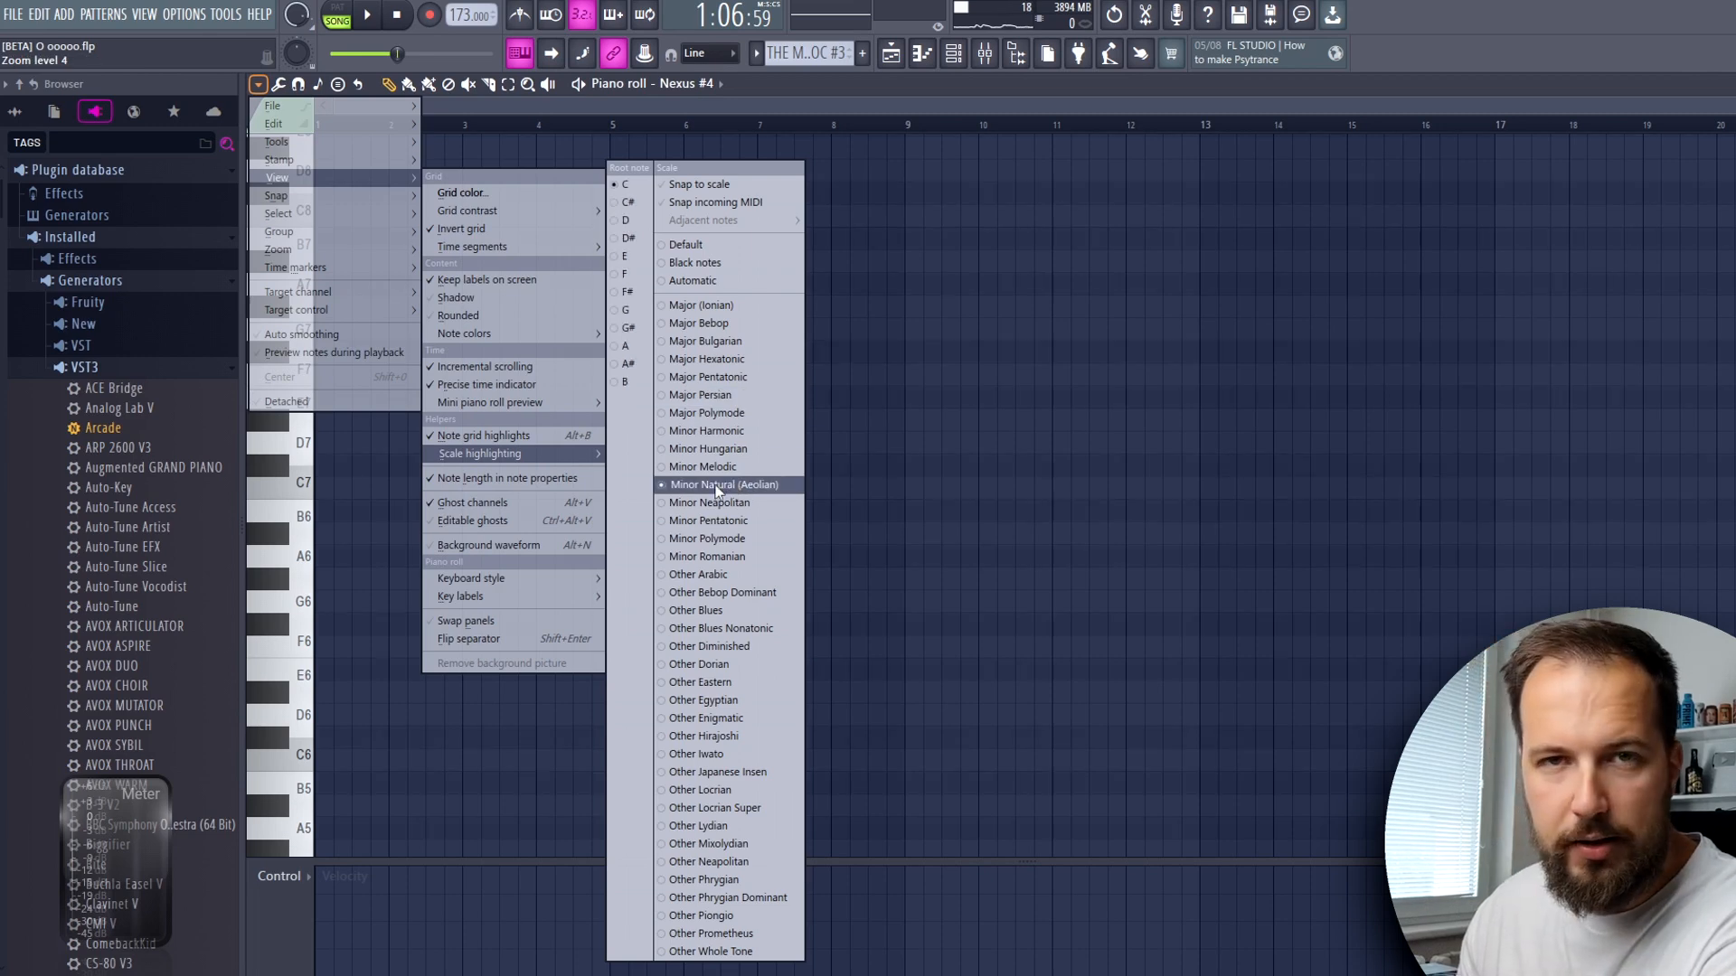
{"action": "left_click", "coordinate": [631, 239]}
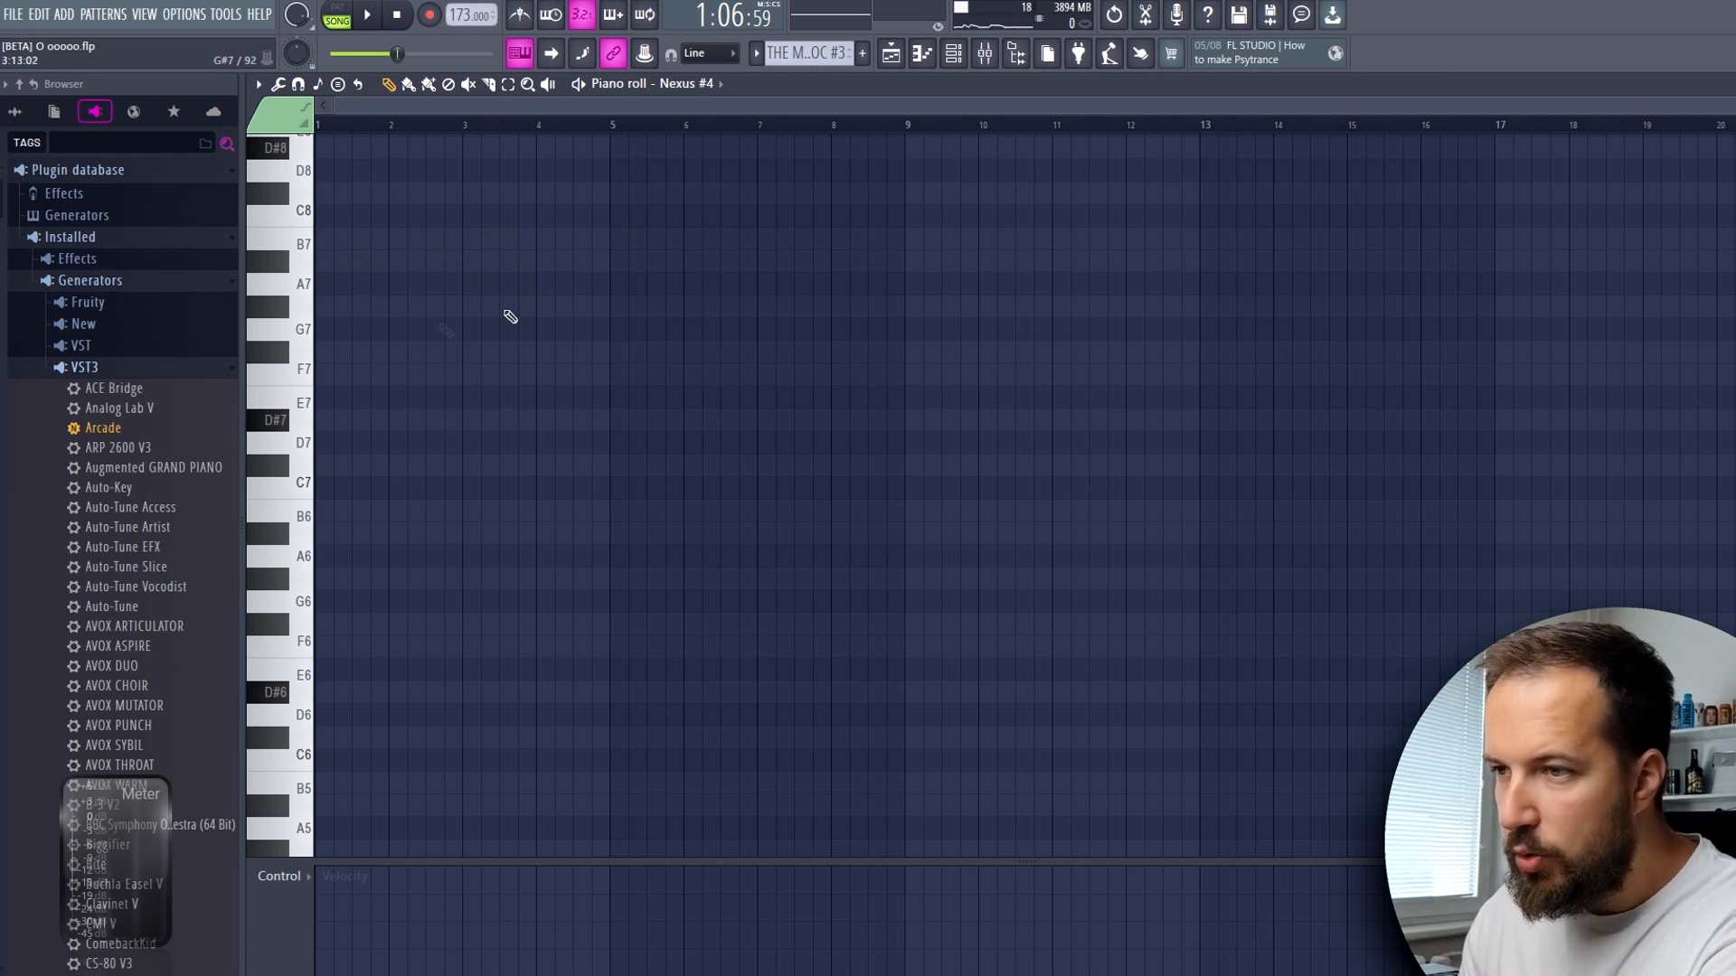
- Remove the D#6 note at the start of bar 1 and place the melody's opening D#6 on the second beat during playback
{"action": "scroll", "coordinate": [446, 386], "scroll_direction": "down", "scroll_amount": 3}
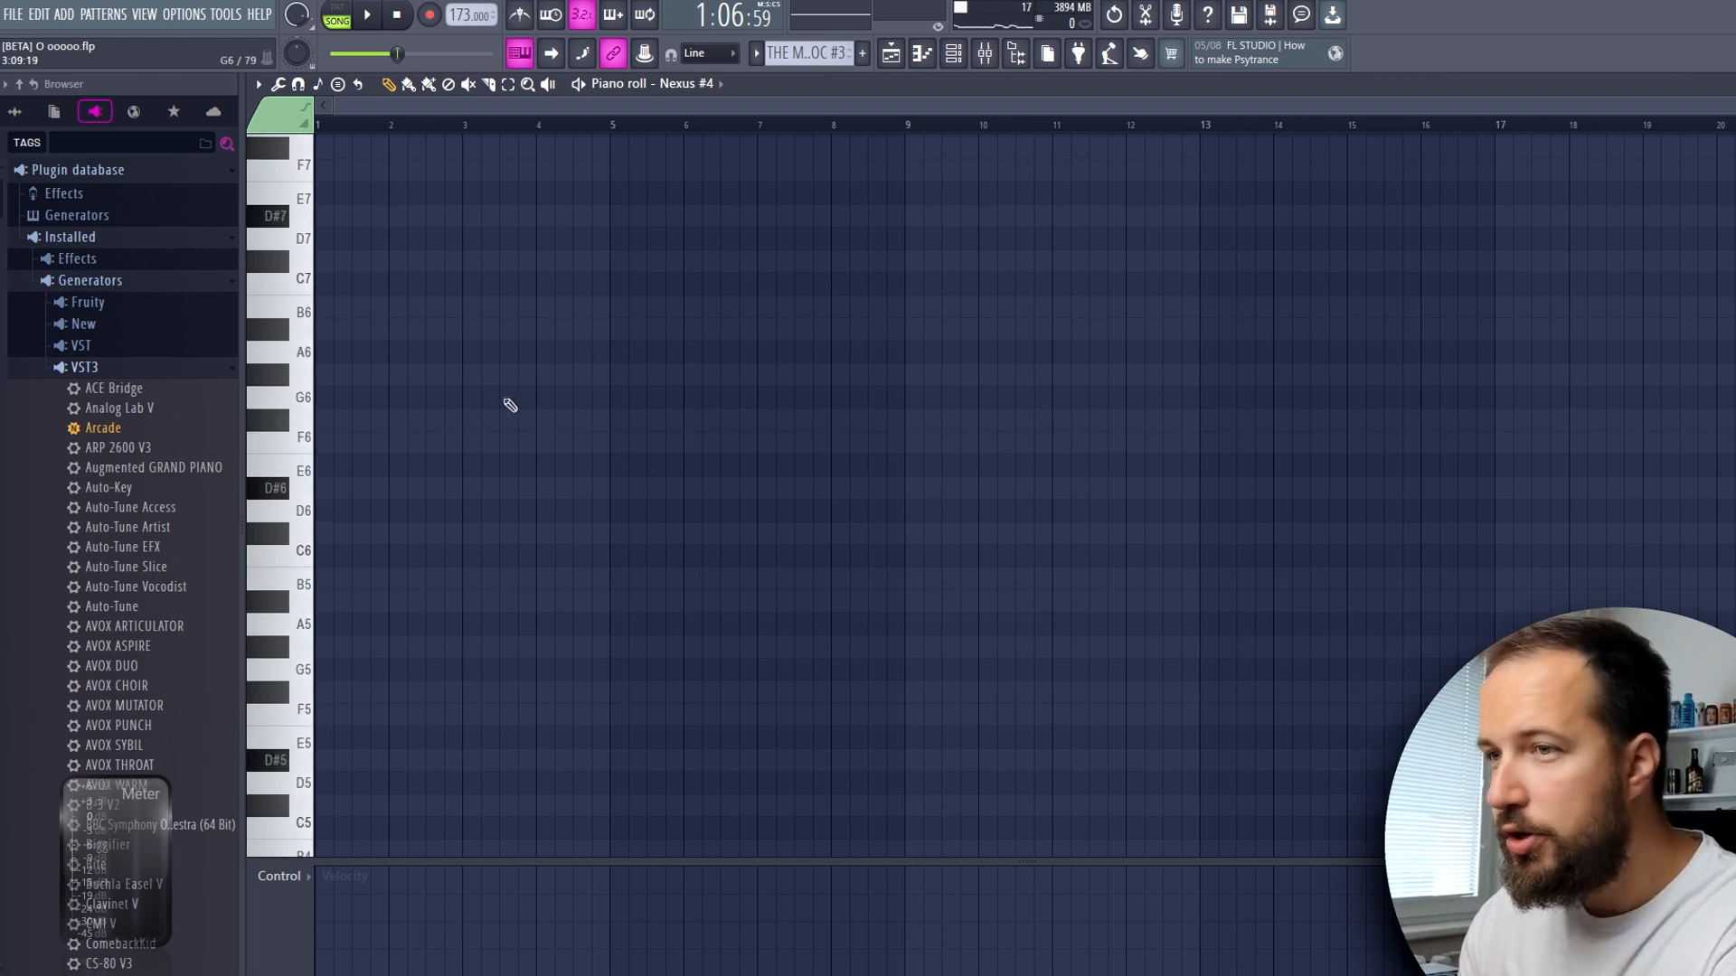
{"action": "left_click", "coordinate": [184, 14]}
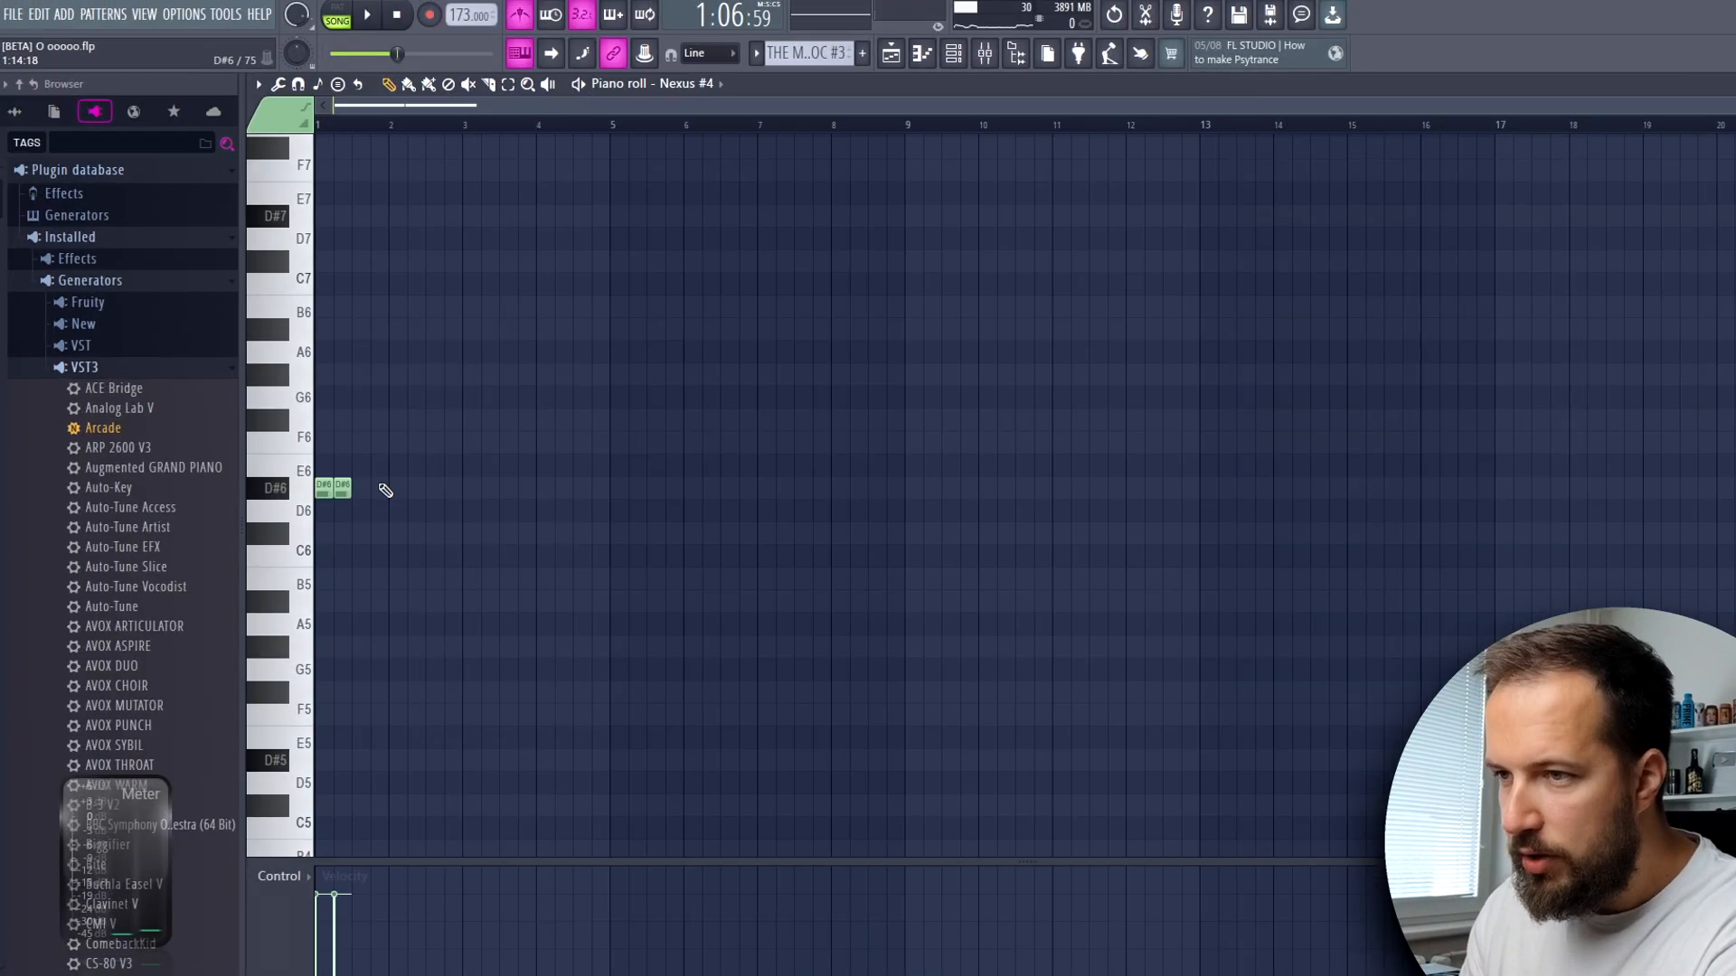
{"action": "right_click", "coordinate": [330, 489]}
{"action": "left_click", "coordinate": [370, 16]}
{"action": "left_click", "coordinate": [342, 488]}
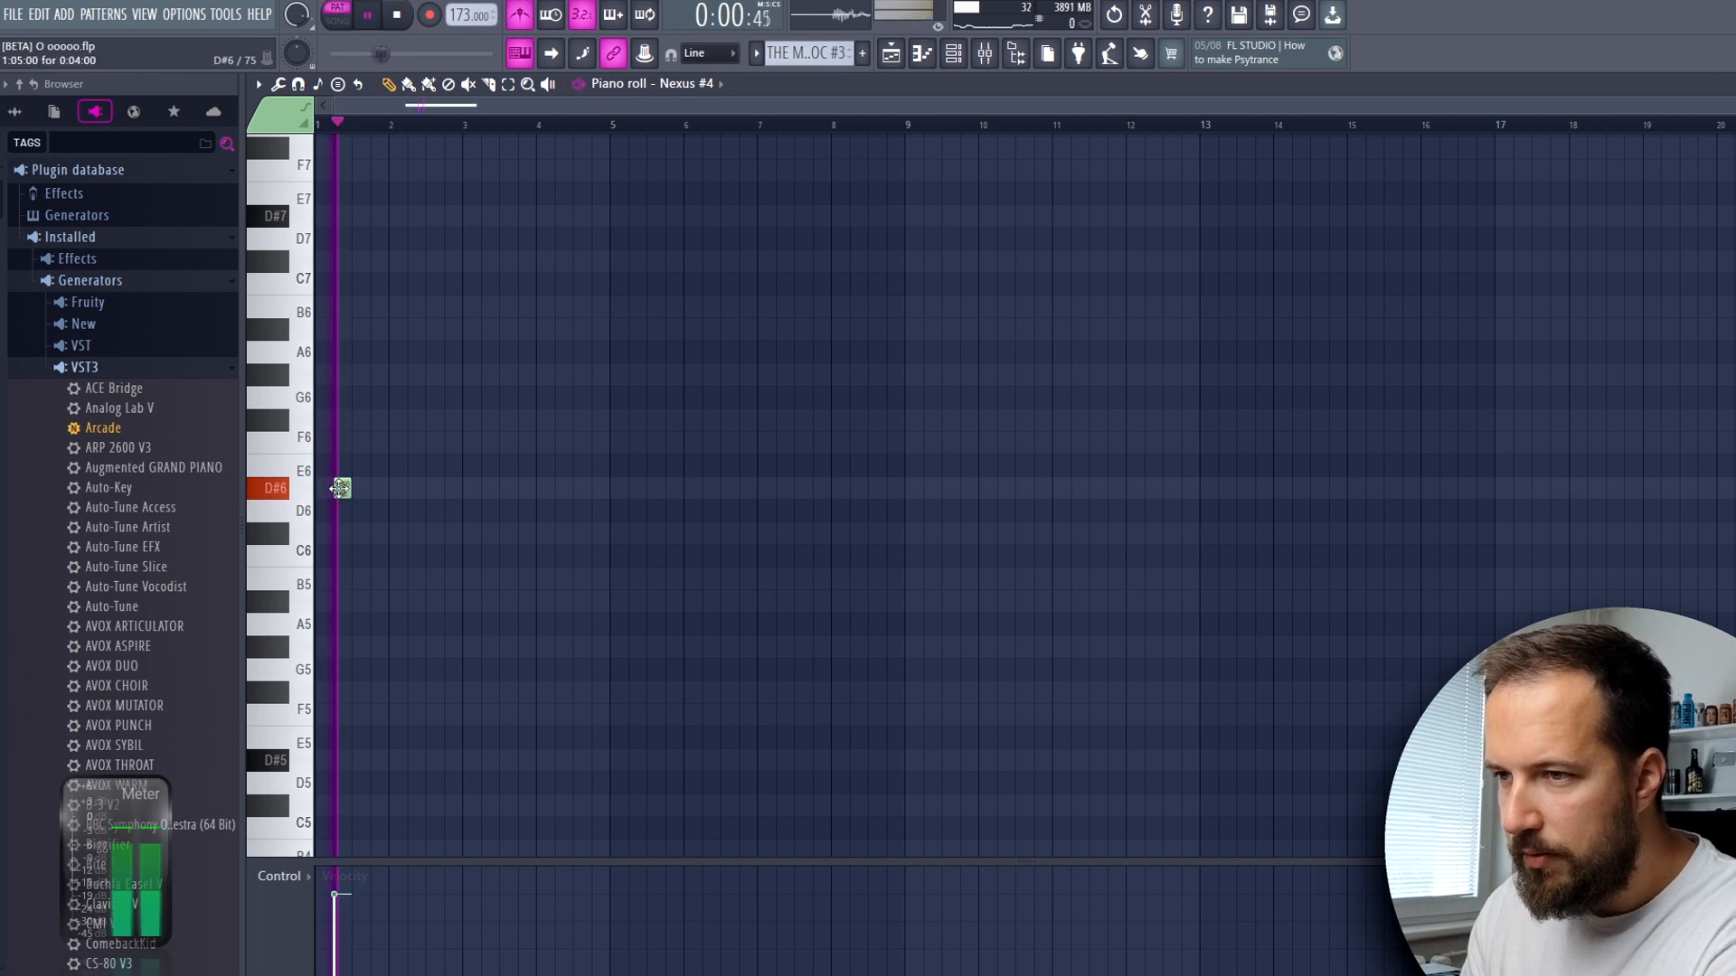
- Continue the melody with one-beat D#6, F6 and F#6 notes and a two-beat D#6, and play the phrase back
{"action": "left_click", "coordinate": [360, 488]}
{"action": "left_click", "coordinate": [379, 442]}
{"action": "left_click", "coordinate": [397, 419]}
{"action": "left_click", "coordinate": [416, 488]}
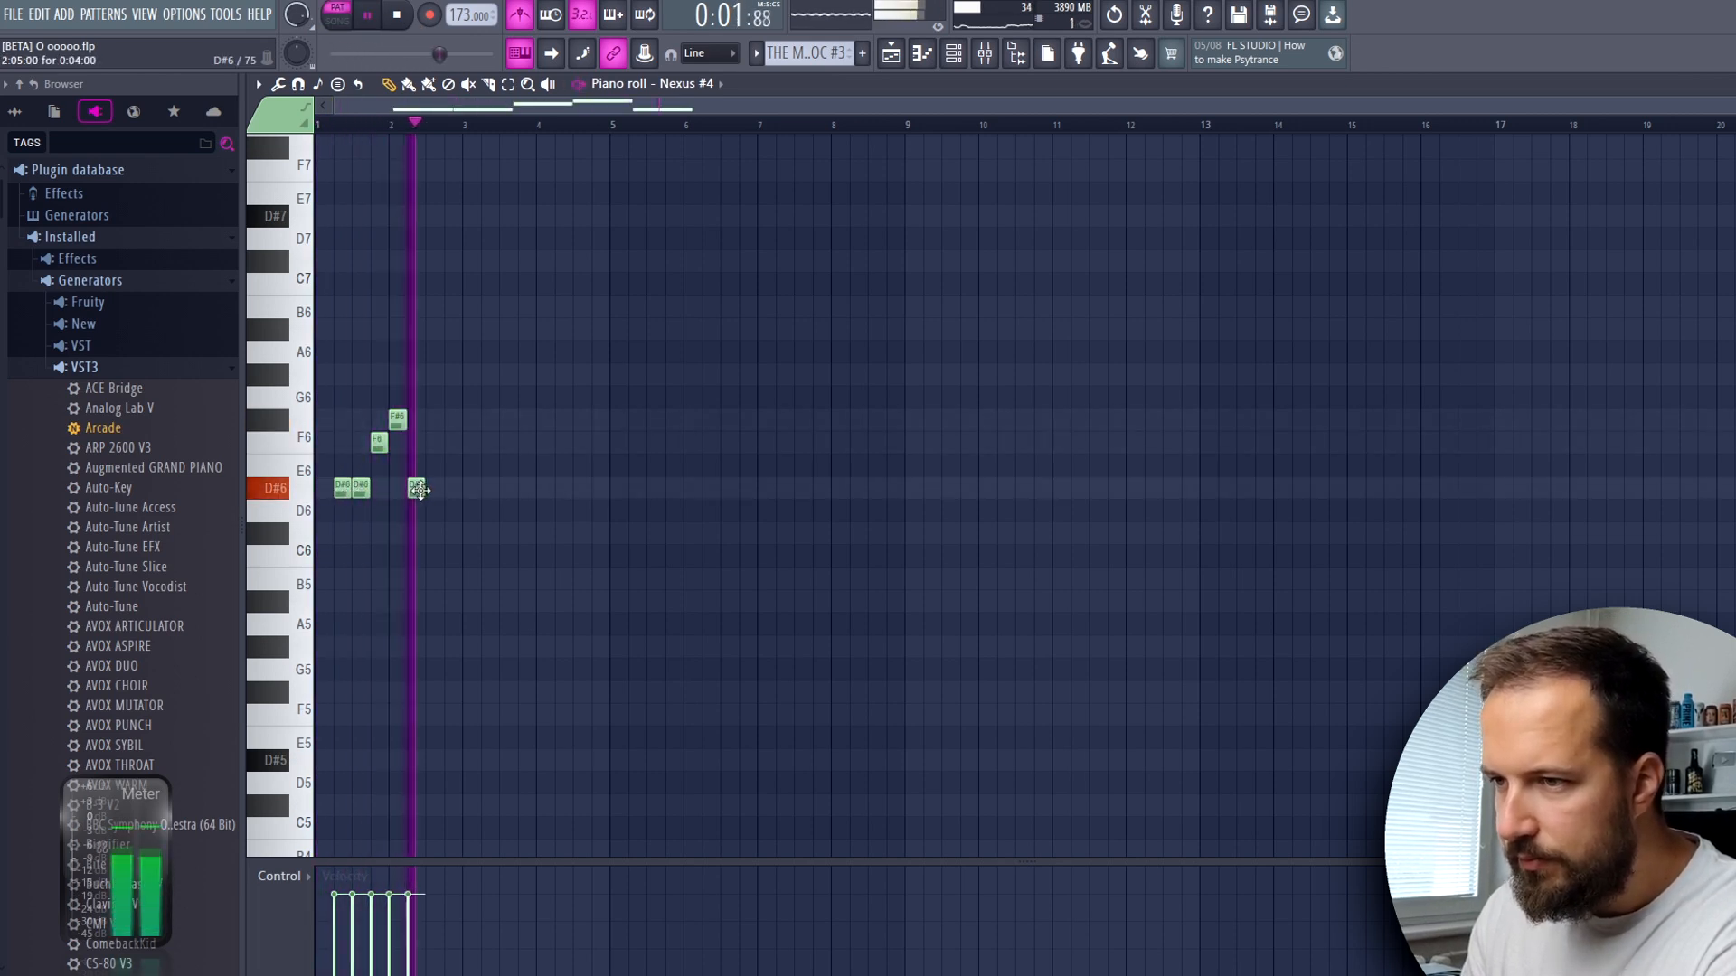
{"action": "left_click_drag", "start_coordinate": [423, 488], "coordinate": [443, 488]}
{"action": "key", "text": "space"}
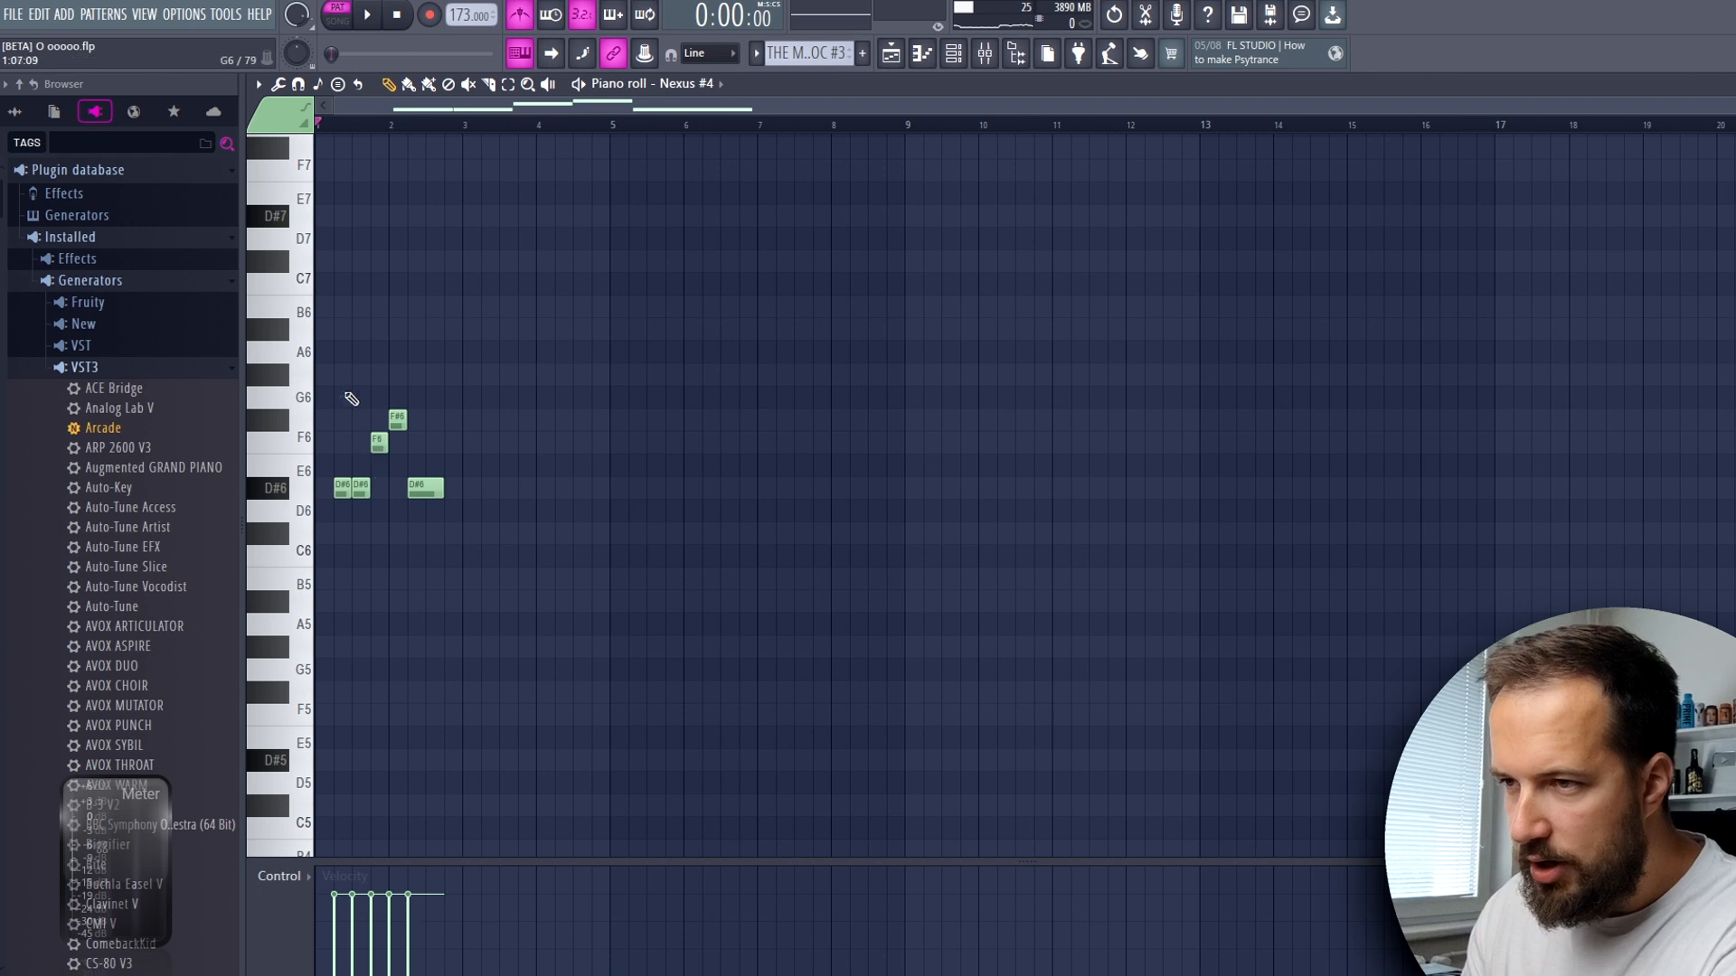
{"action": "key", "text": "space"}
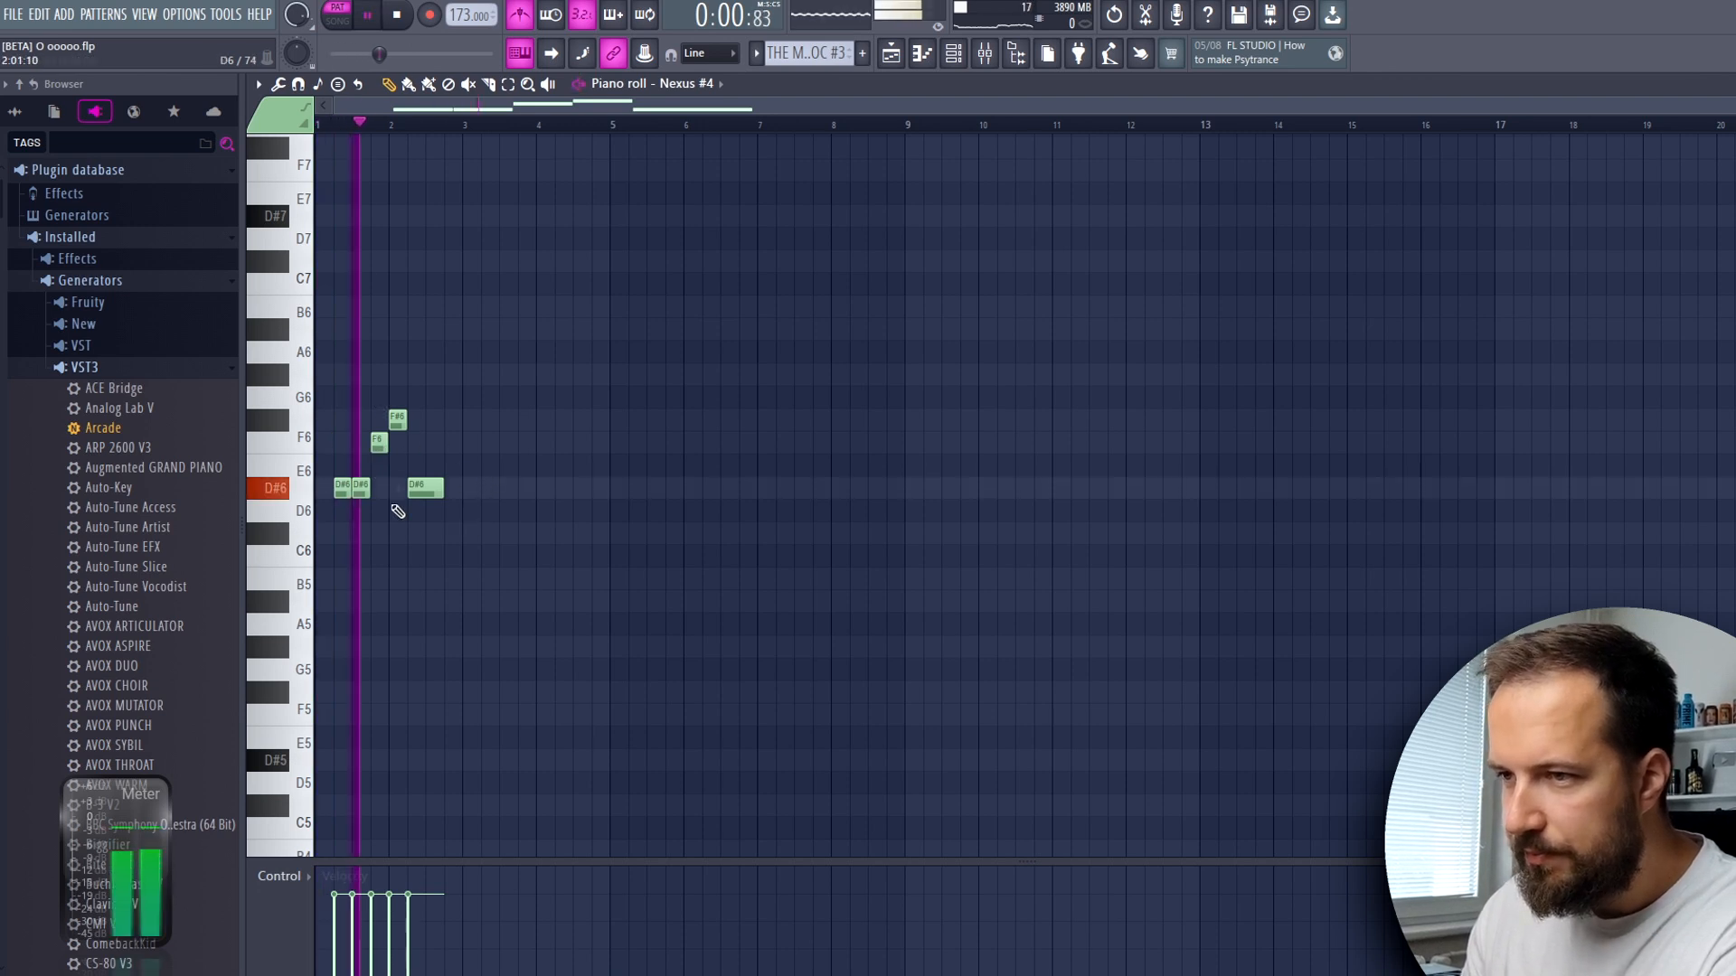
{"action": "key", "text": "space"}
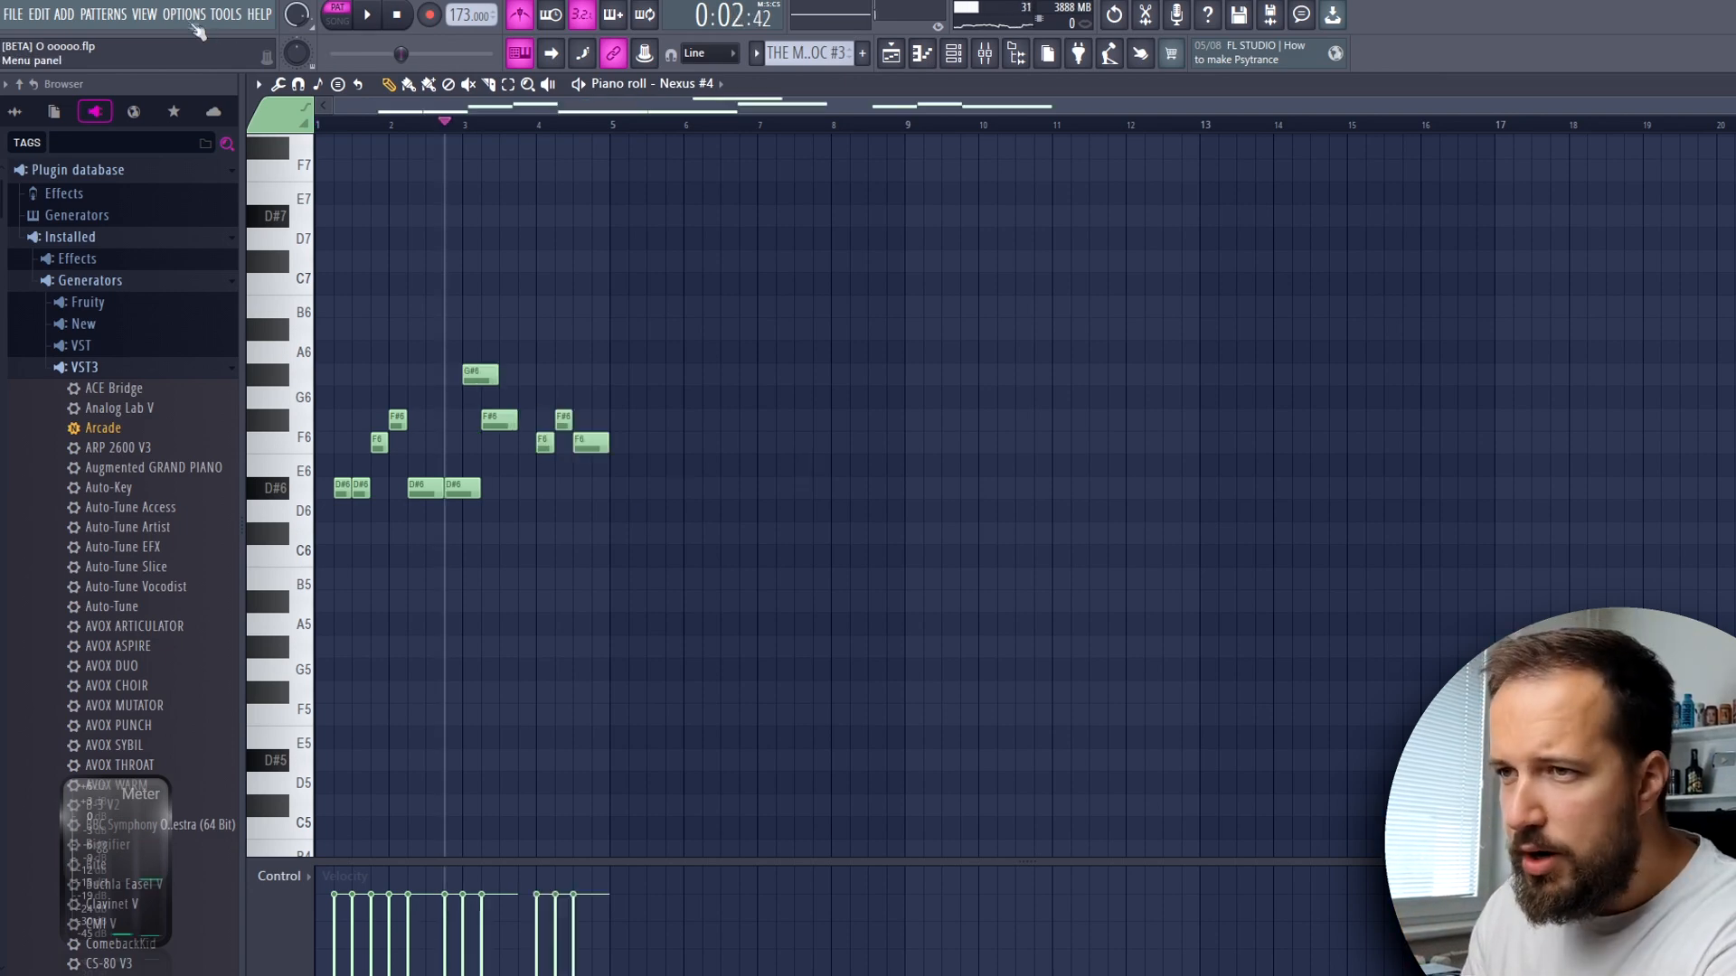
- Read the song lyrics in the comments of the project info, and close the settings
{"action": "left_click", "coordinate": [184, 15]}
{"action": "left_click", "coordinate": [227, 192]}
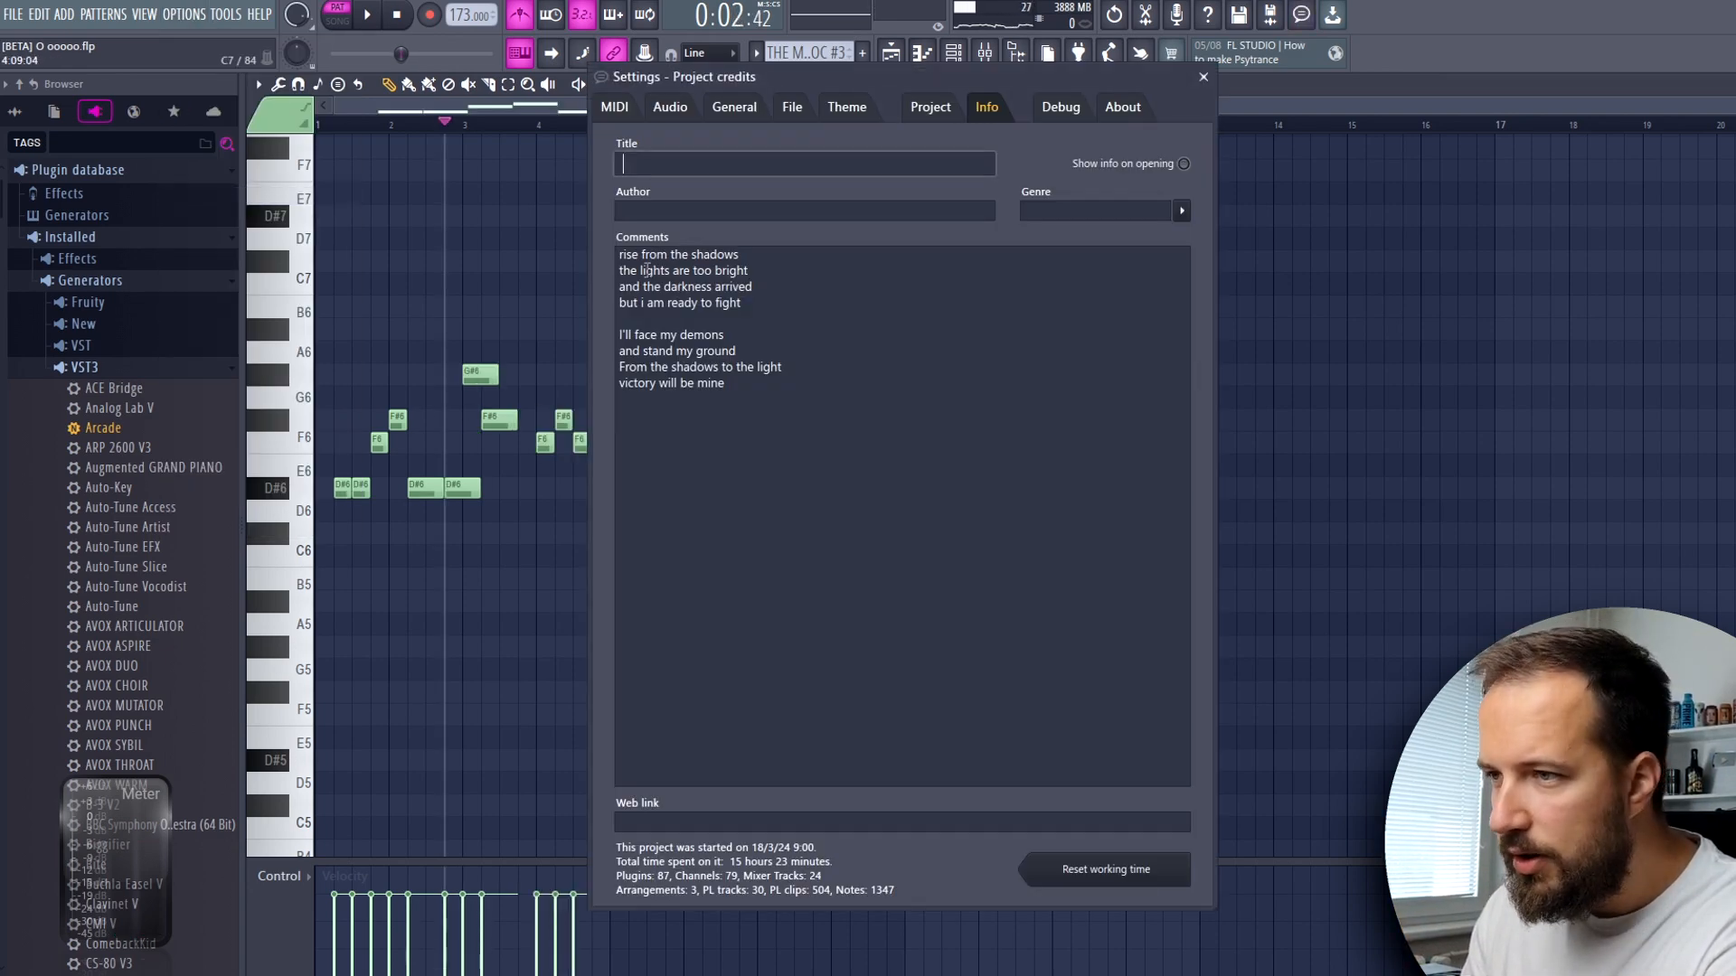
{"action": "left_click", "coordinate": [1203, 76]}
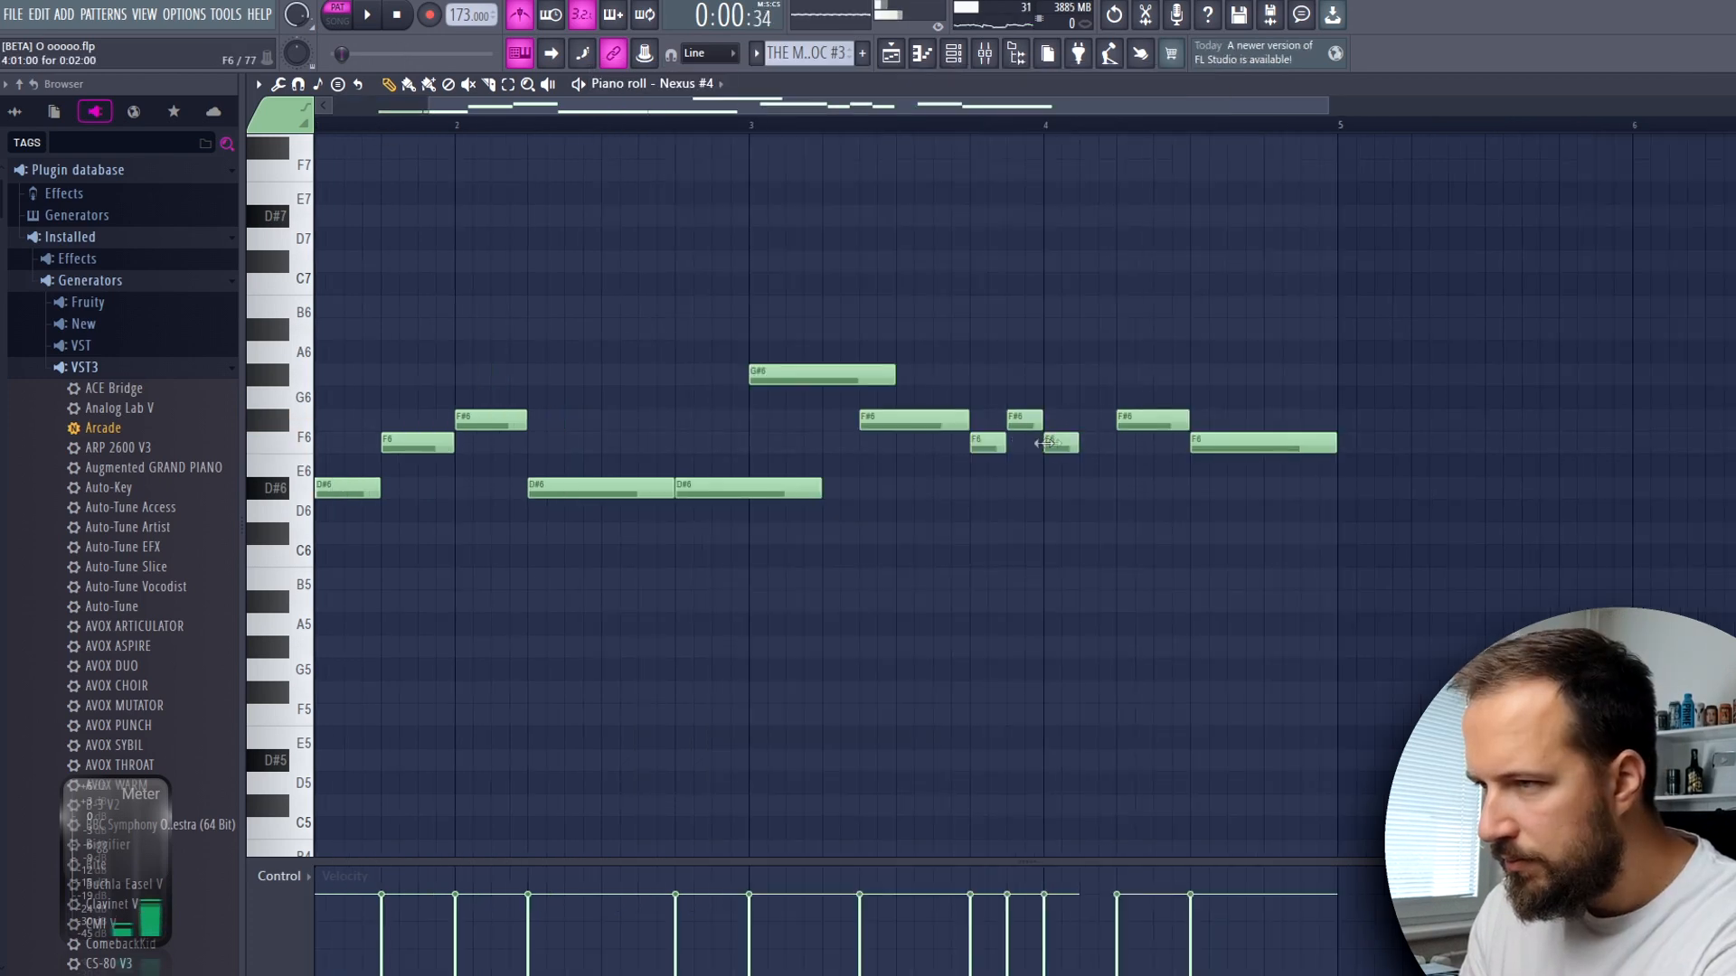
- Delete the last F#6 and F6 notes and the short F#6 before bar 4, and lengthen bar 4's first F6 to three beats
{"action": "right_click", "coordinate": [1153, 421]}
{"action": "right_click", "coordinate": [1252, 443]}
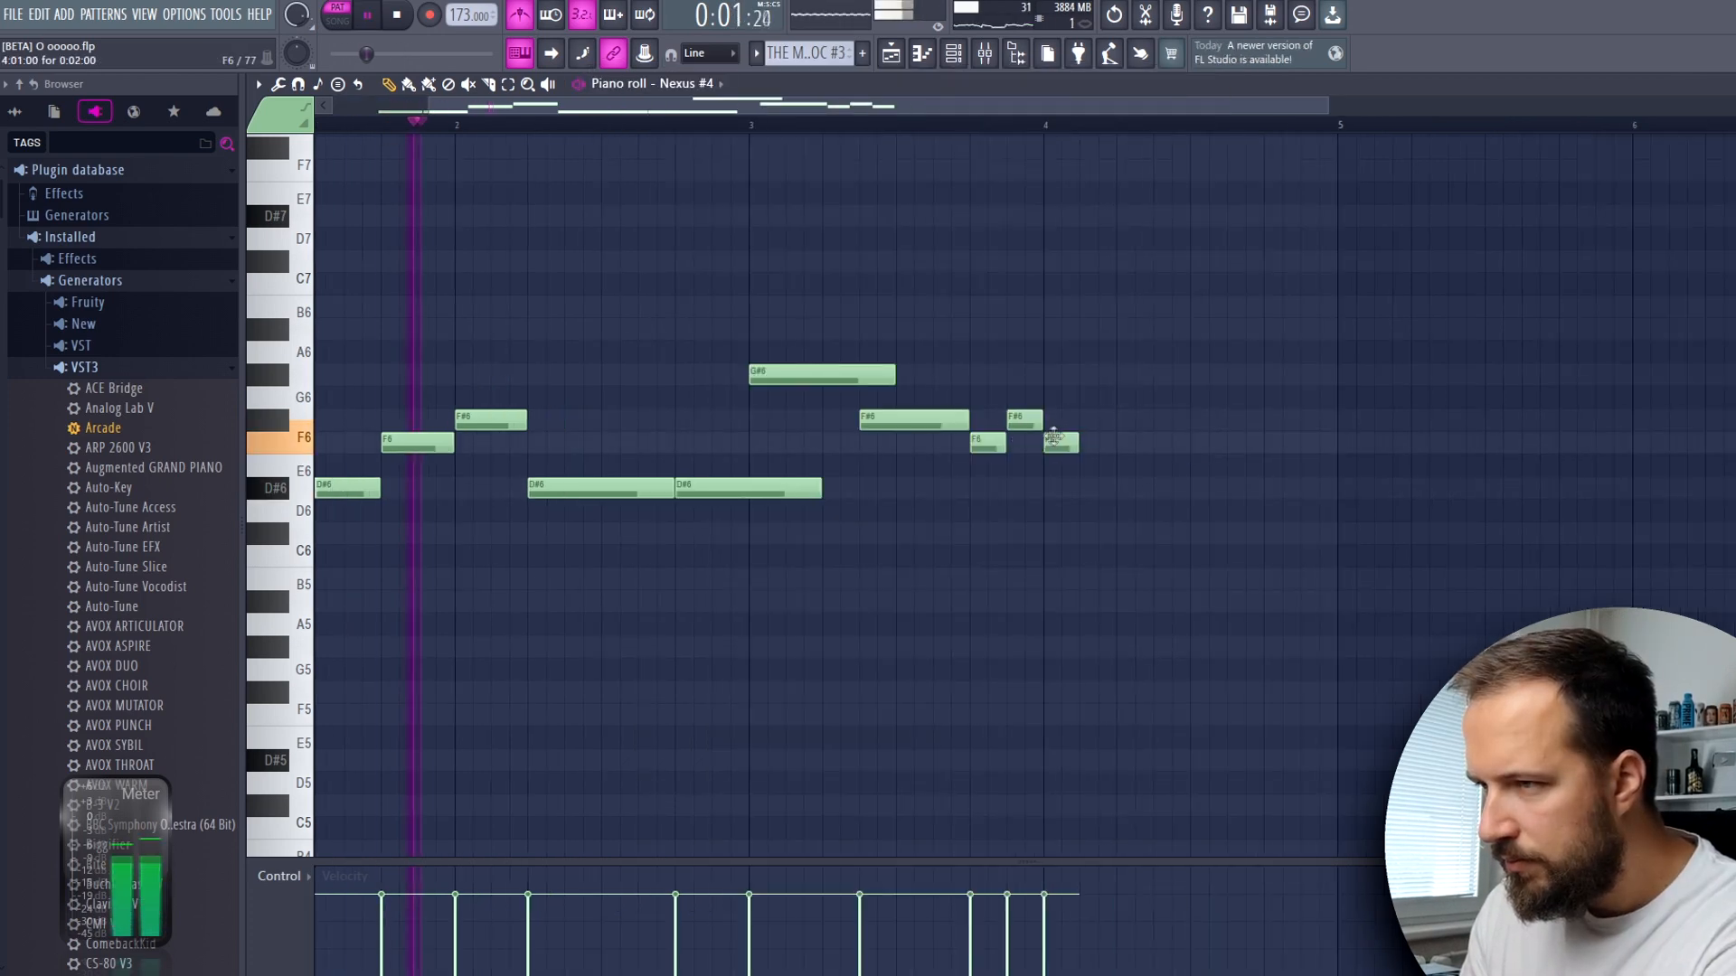
{"action": "right_click", "coordinate": [1025, 421]}
{"action": "left_click_drag", "start_coordinate": [1088, 452], "coordinate": [1264, 445]}
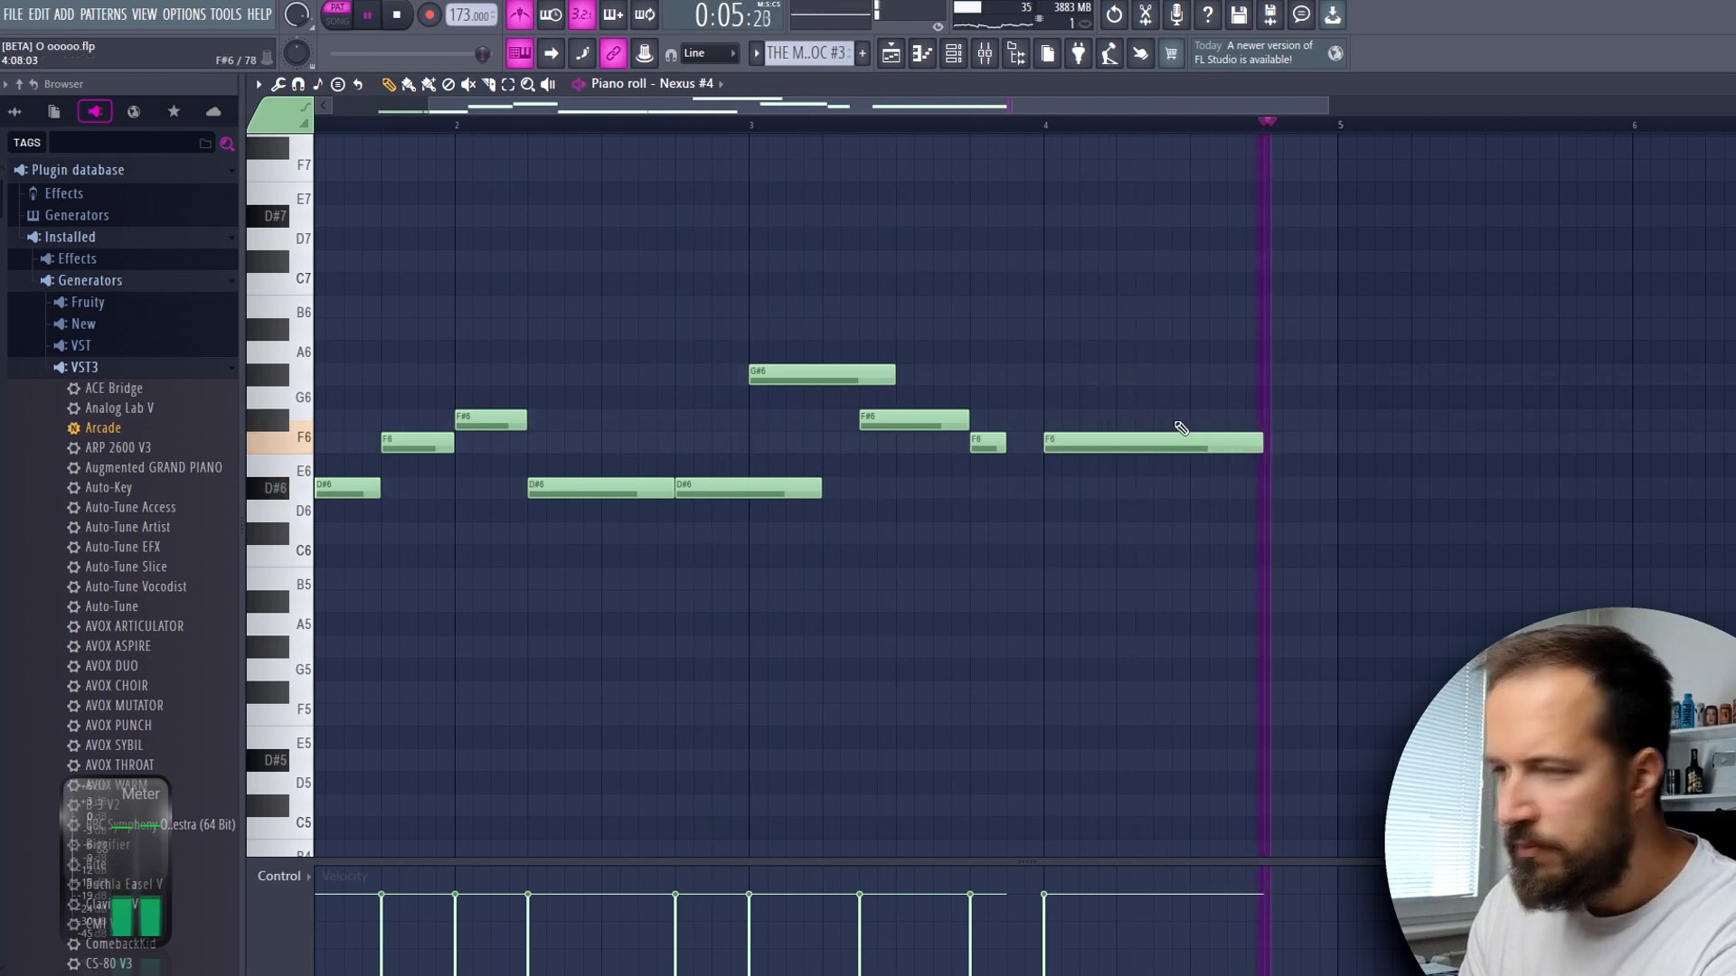
{"action": "key", "text": "space"}
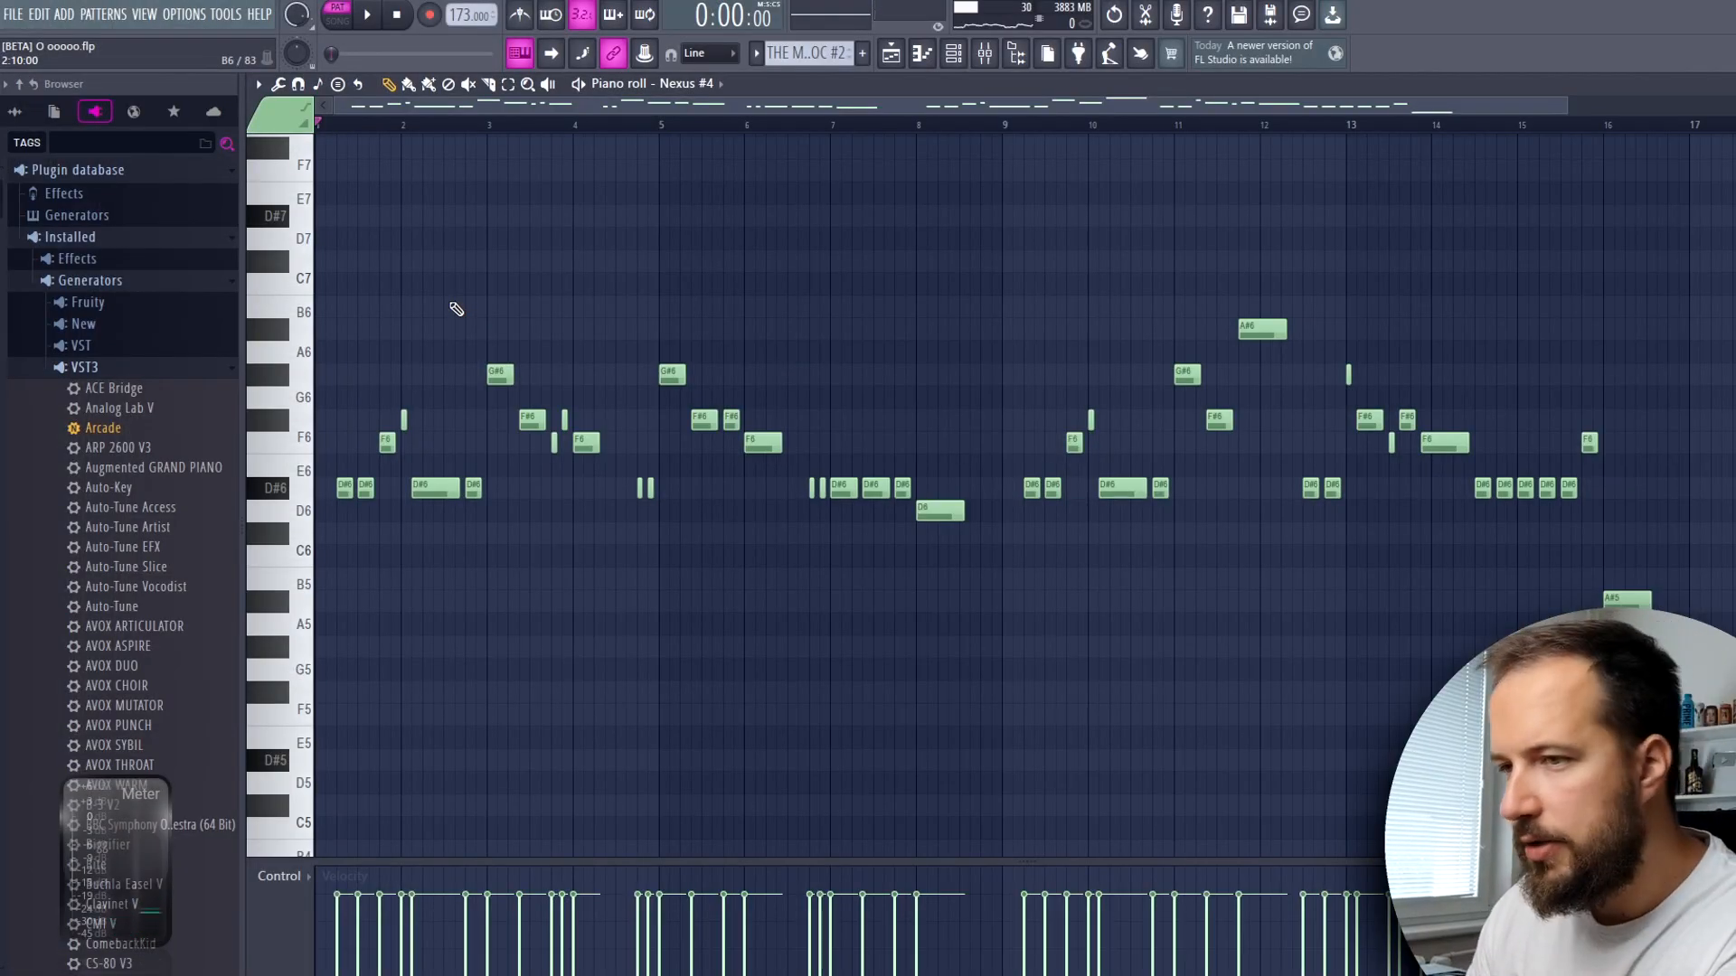
- Play the complete vocal melody and export the Nexus #4 notes as a MIDI file
{"action": "key", "text": "space"}
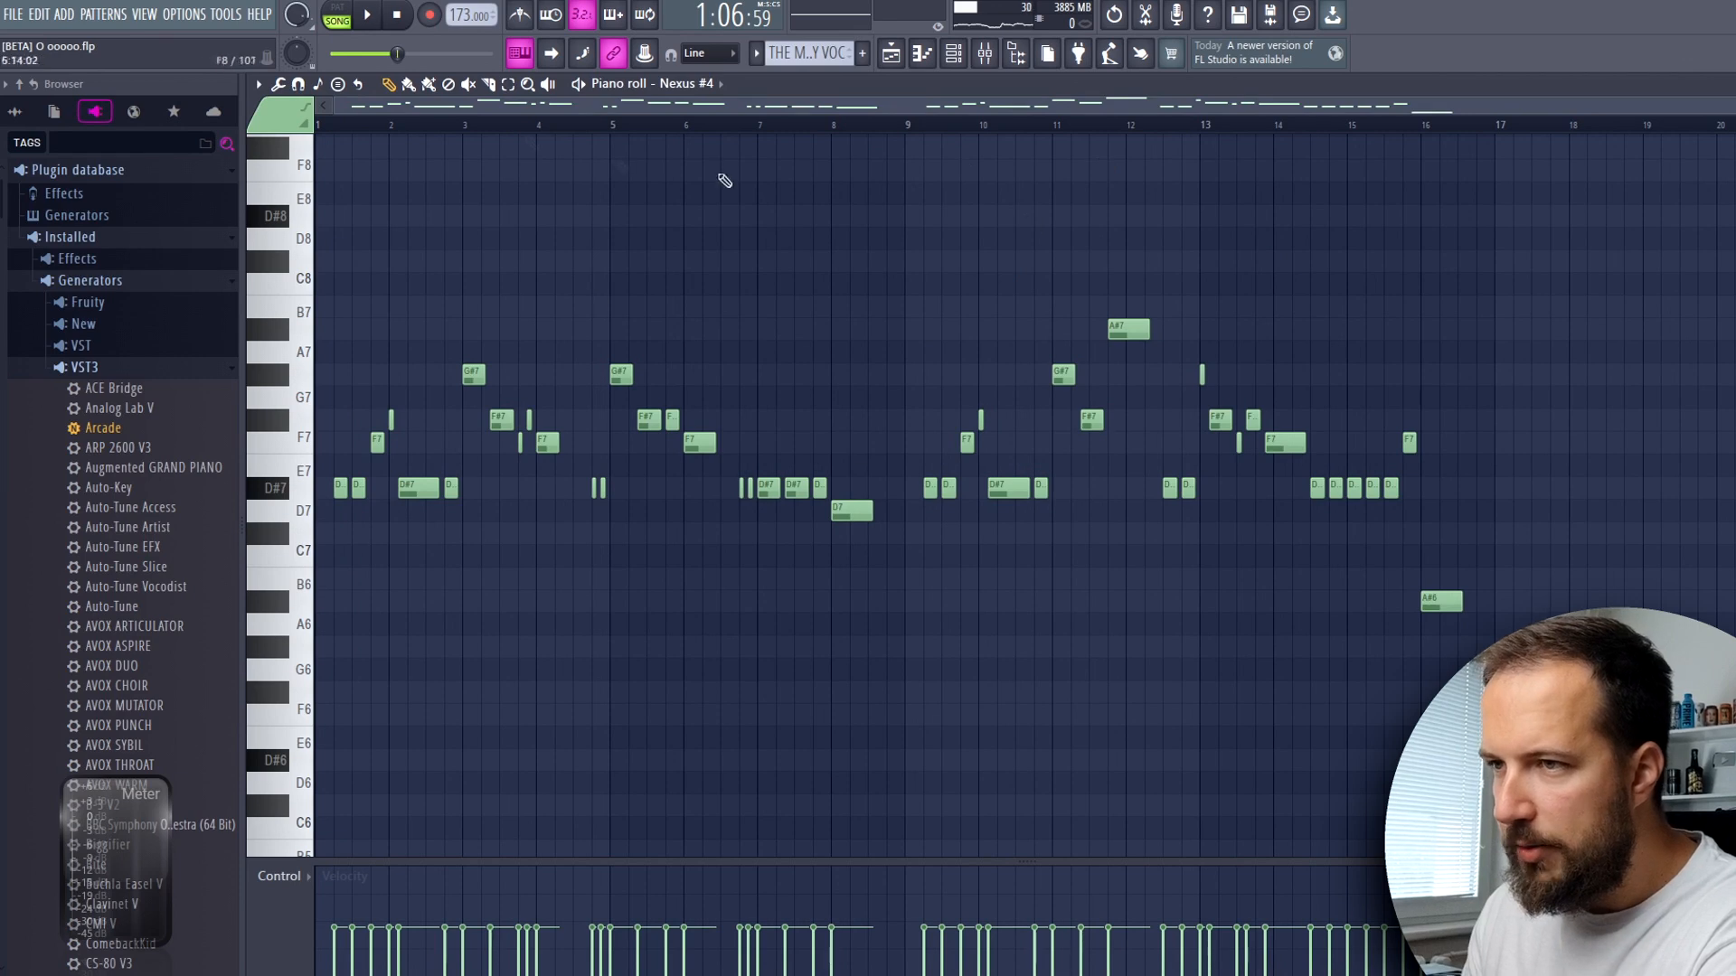
{"action": "left_click", "coordinate": [258, 84]}
{"action": "mouse_move", "coordinate": [269, 105]}
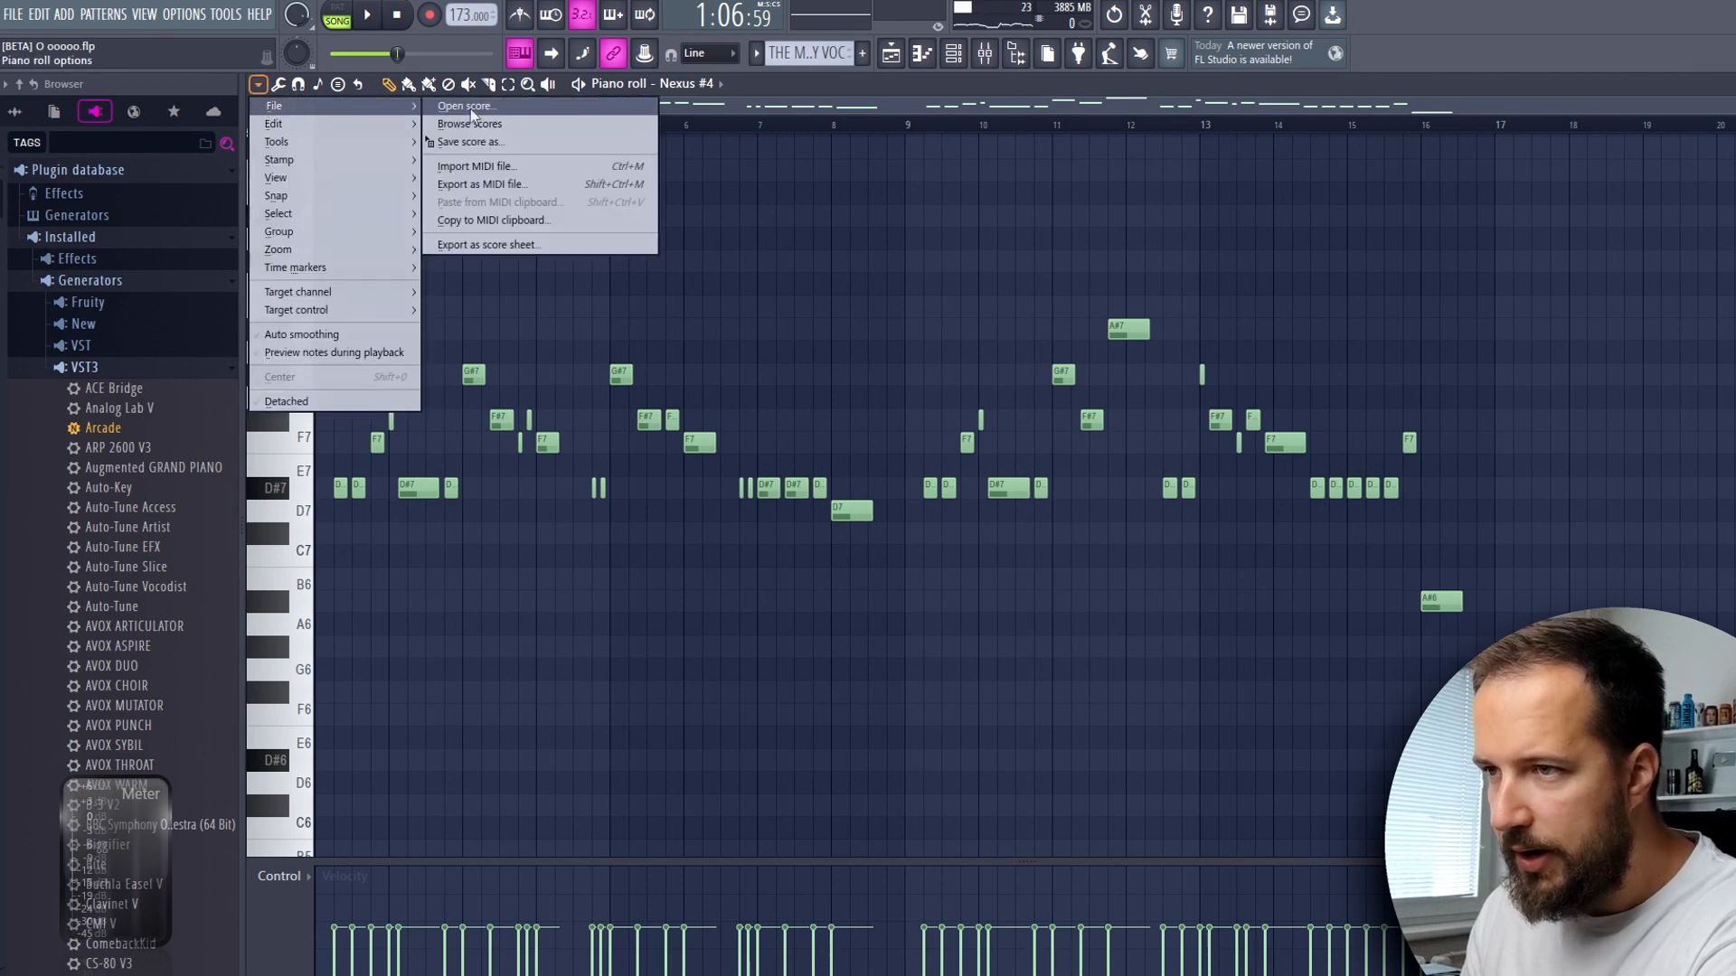
{"action": "left_click", "coordinate": [535, 186]}
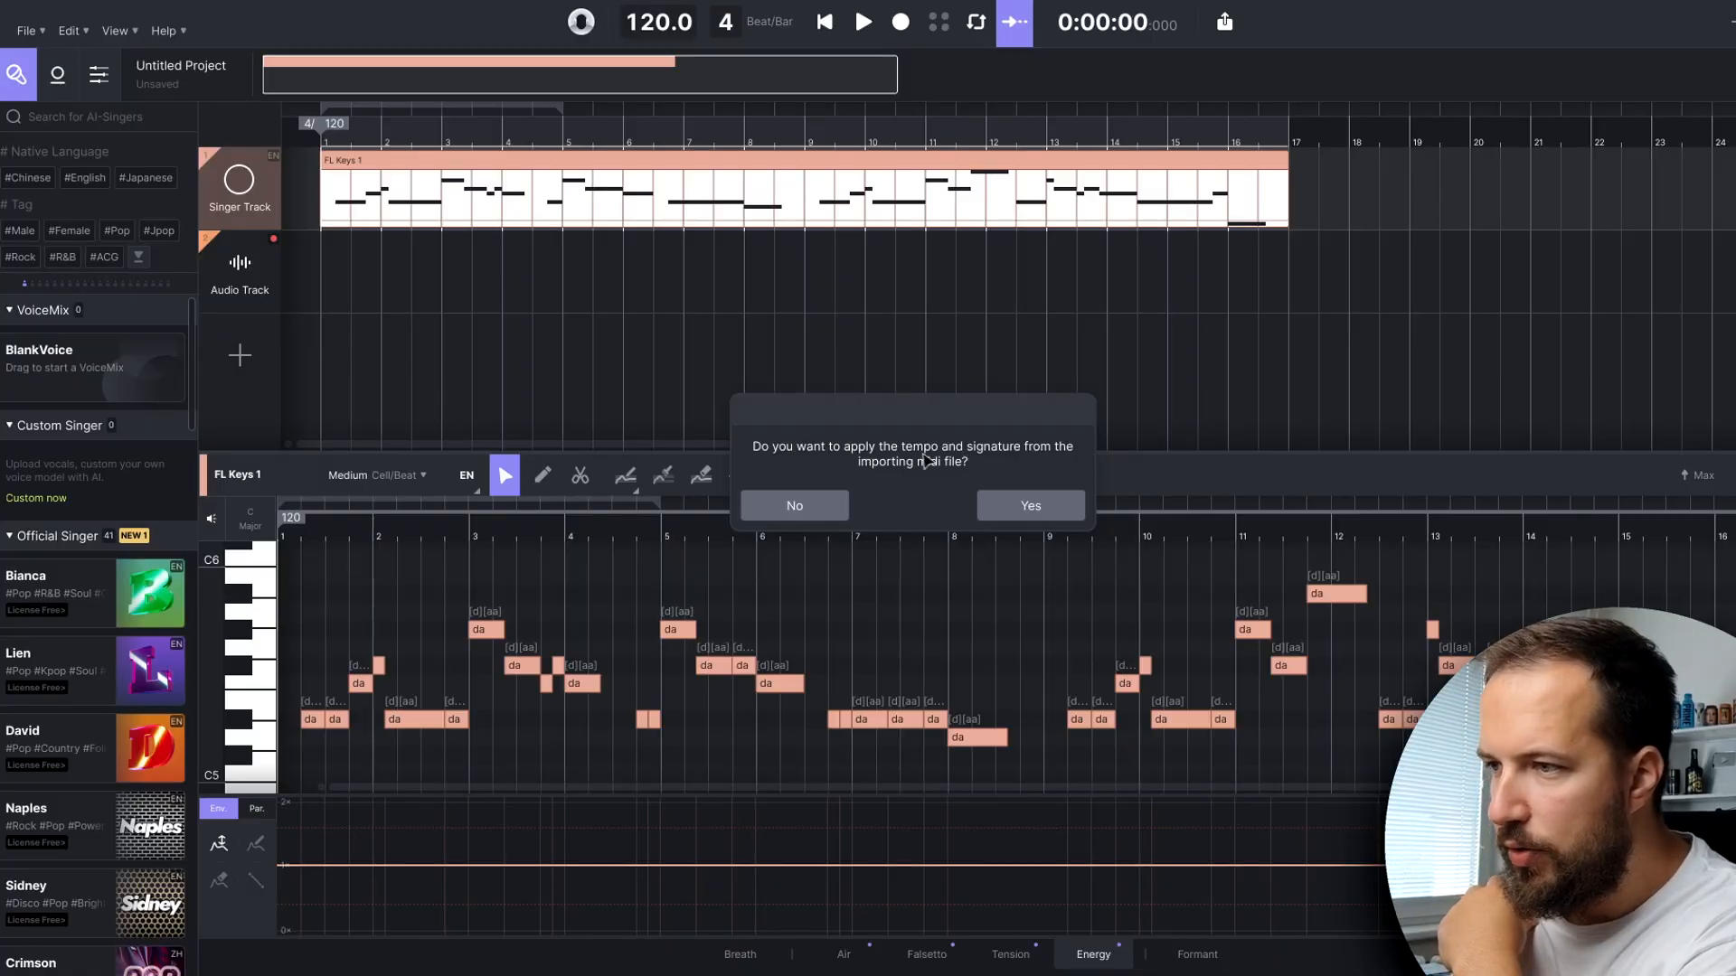
- In ACE Studio, apply the imported MIDI file's tempo and signature, assign Bianca to the Singer Track and play the melody
{"action": "left_click", "coordinate": [1028, 506]}
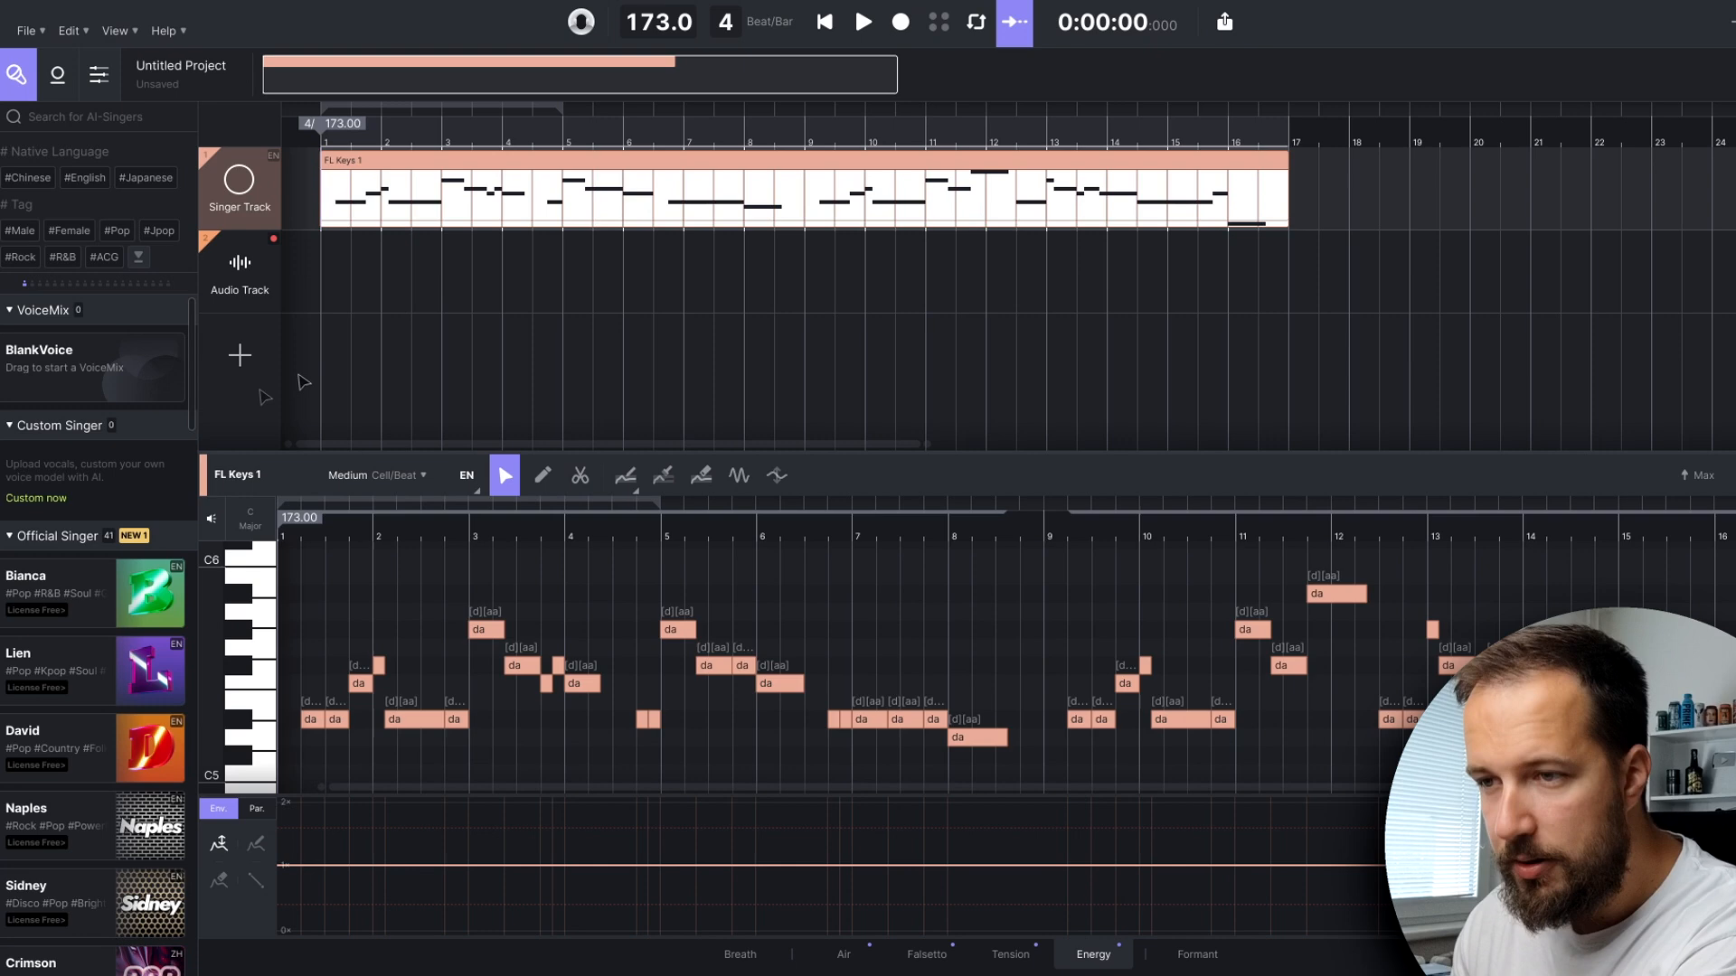
{"action": "left_click_drag", "start_coordinate": [149, 593], "coordinate": [238, 181]}
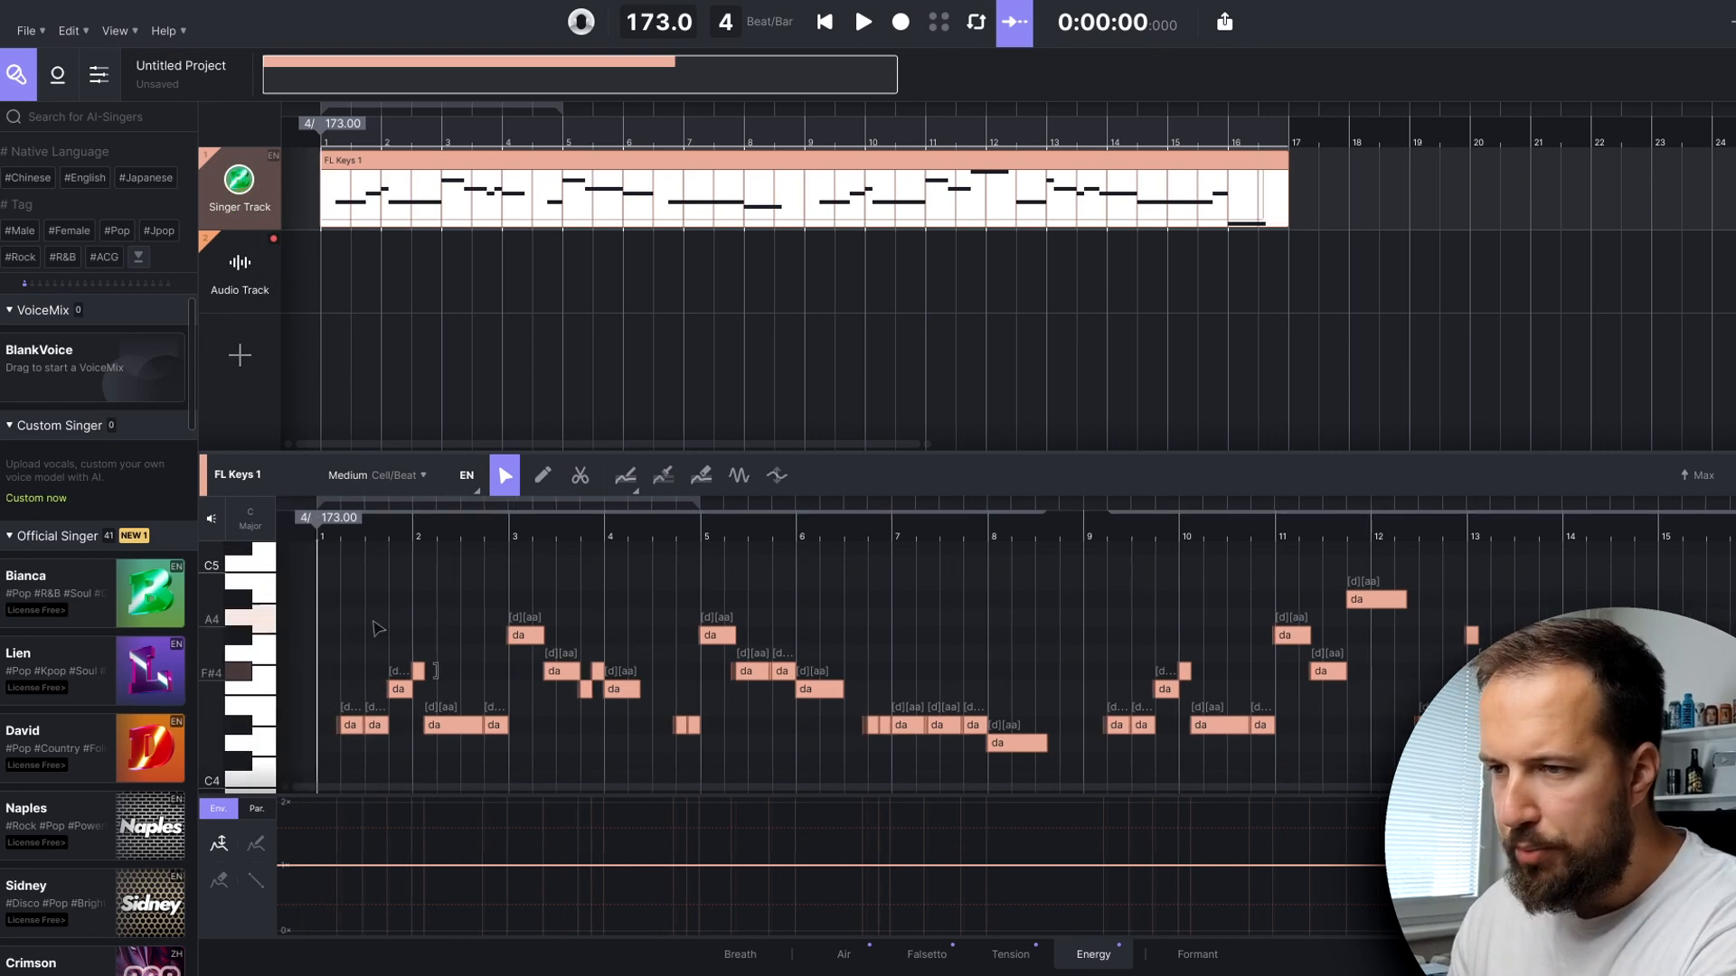
{"action": "key", "text": "space"}
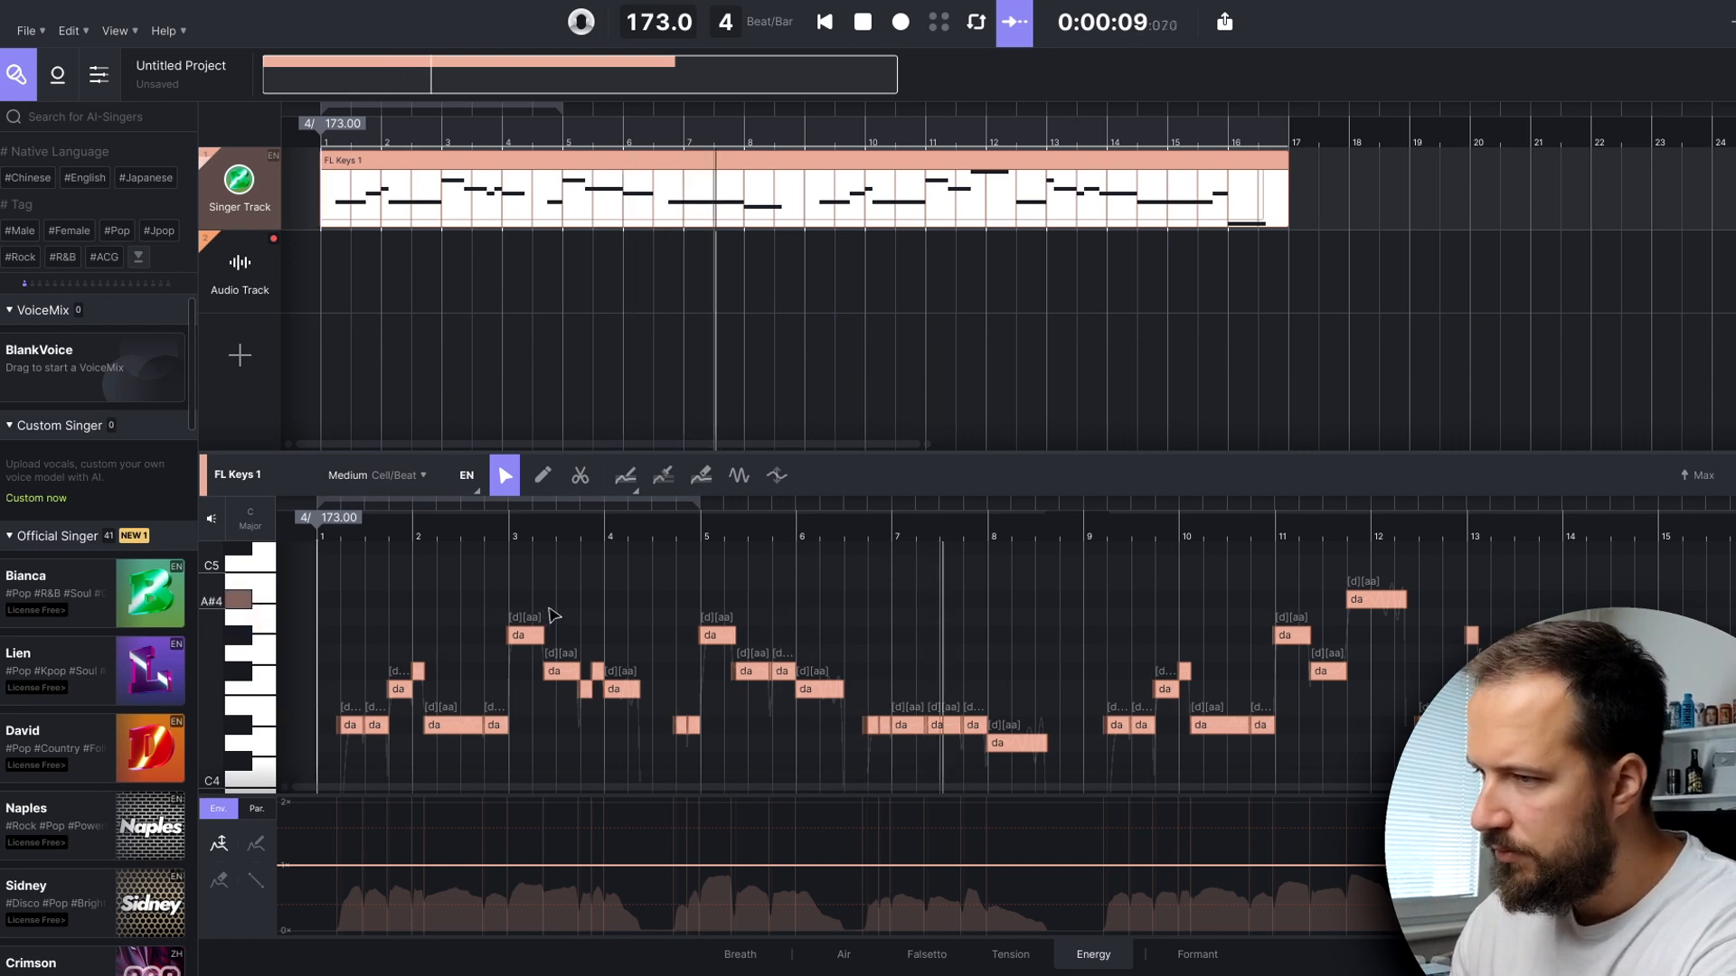
{"action": "key", "text": "space"}
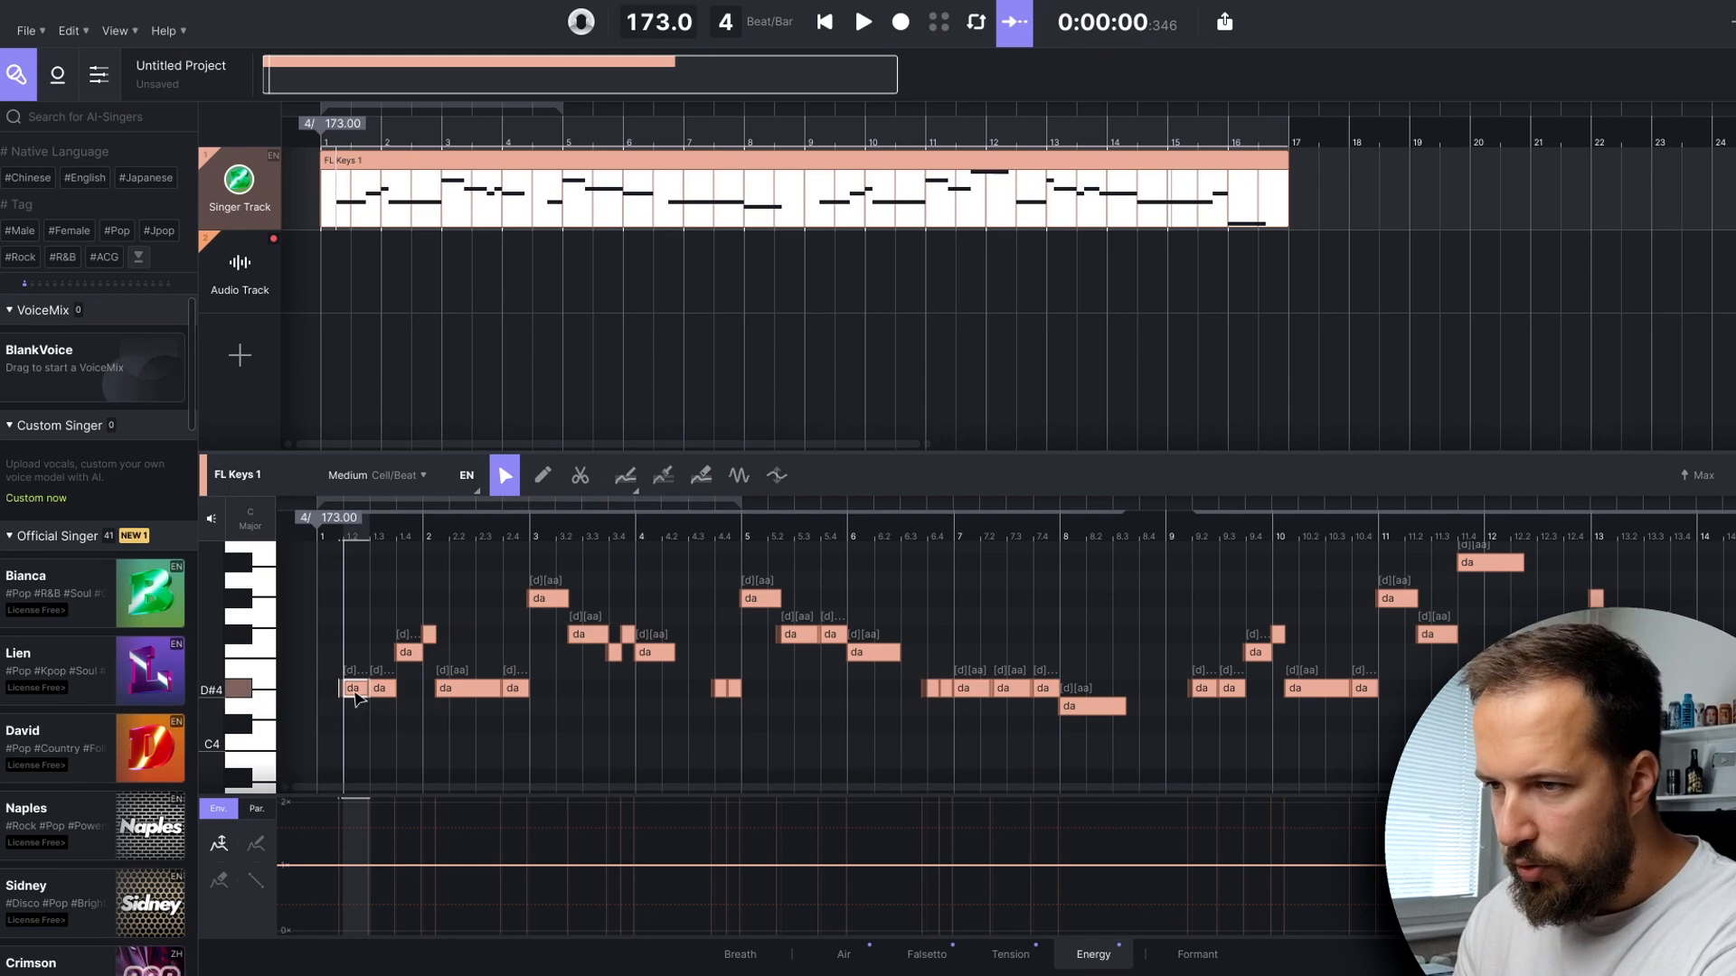
- Enter the lyrics "rise from the shadows" starting on the first note of the FL Keys 1 clip
{"action": "double_click", "coordinate": [354, 691]}
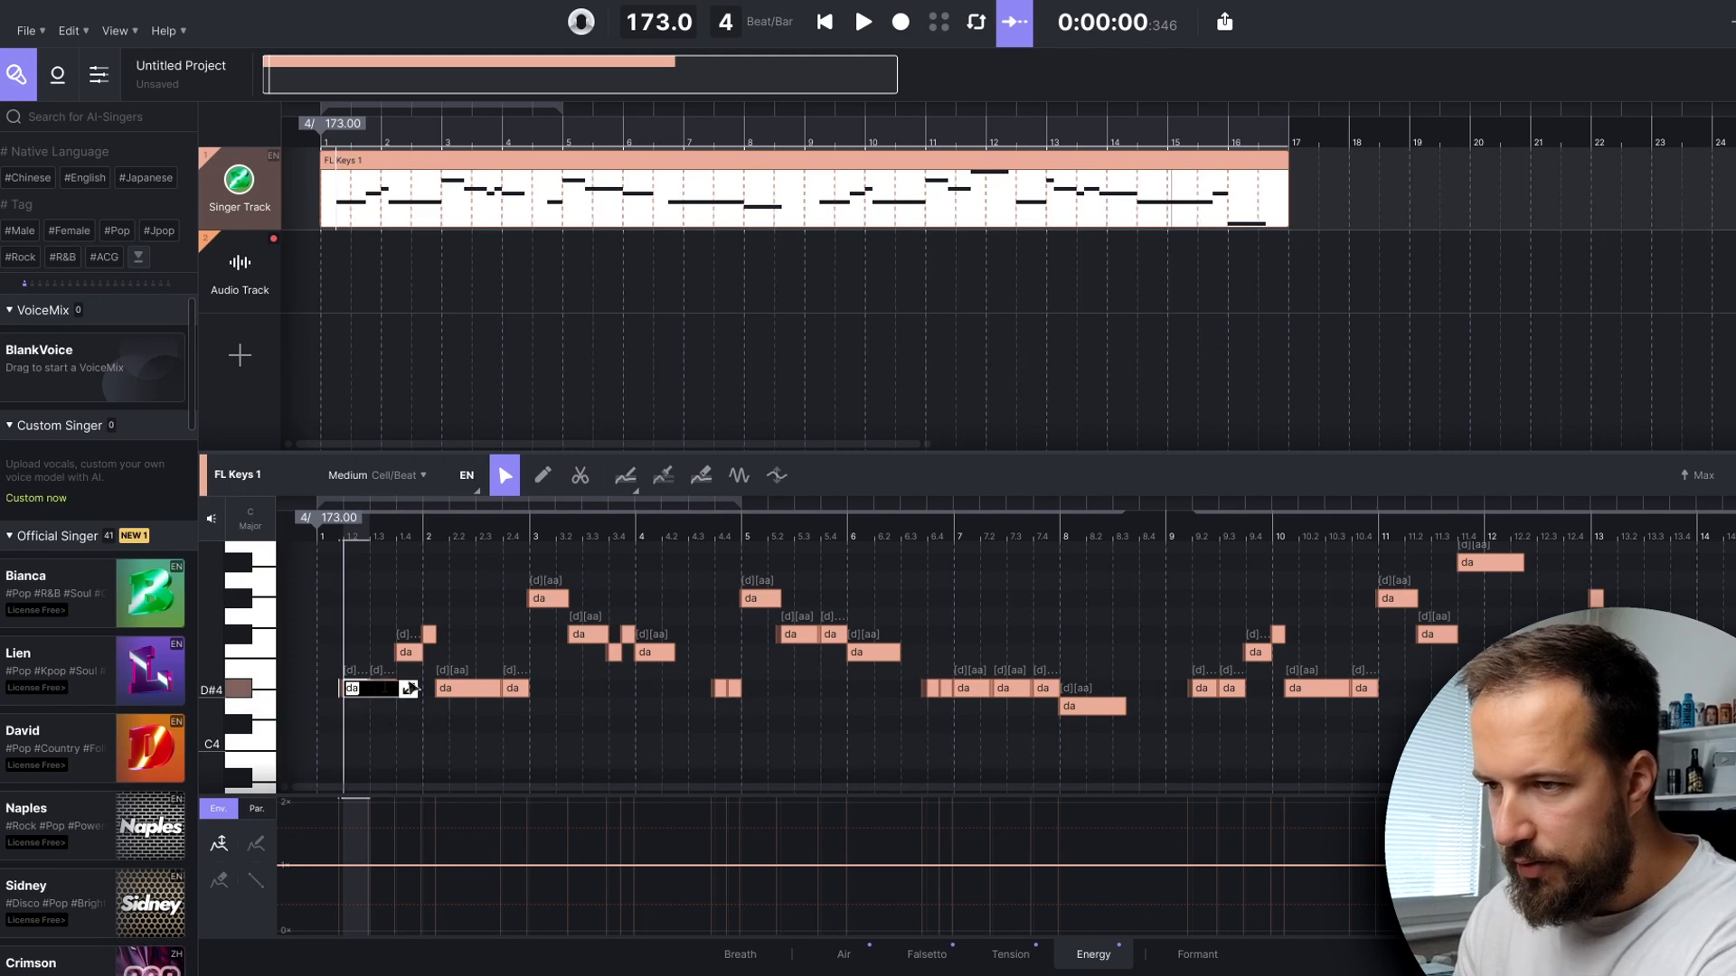
{"action": "type", "text": "rise from the shadows"}
{"action": "key", "text": "Return"}
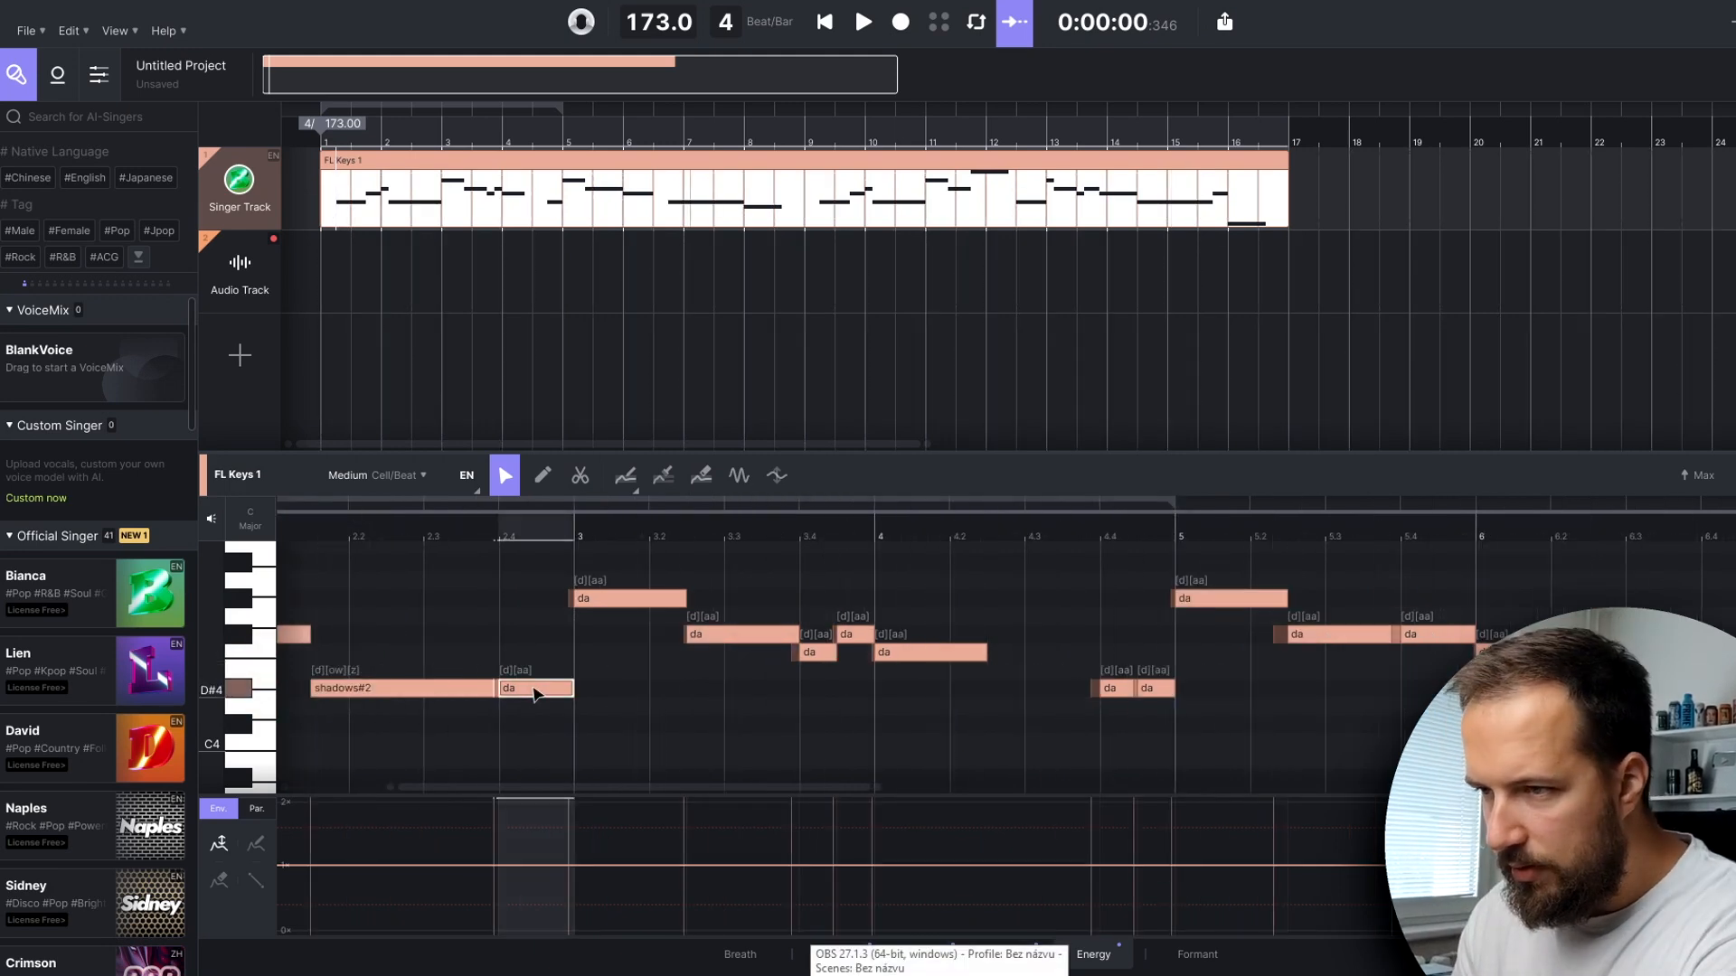
- Try to enter the lyrics "the lights are too bright" from bar 2's last note, and undo the entry
{"action": "double_click", "coordinate": [534, 689]}
{"action": "type", "text": "the lights are too bright"}
{"action": "key", "text": "Return"}
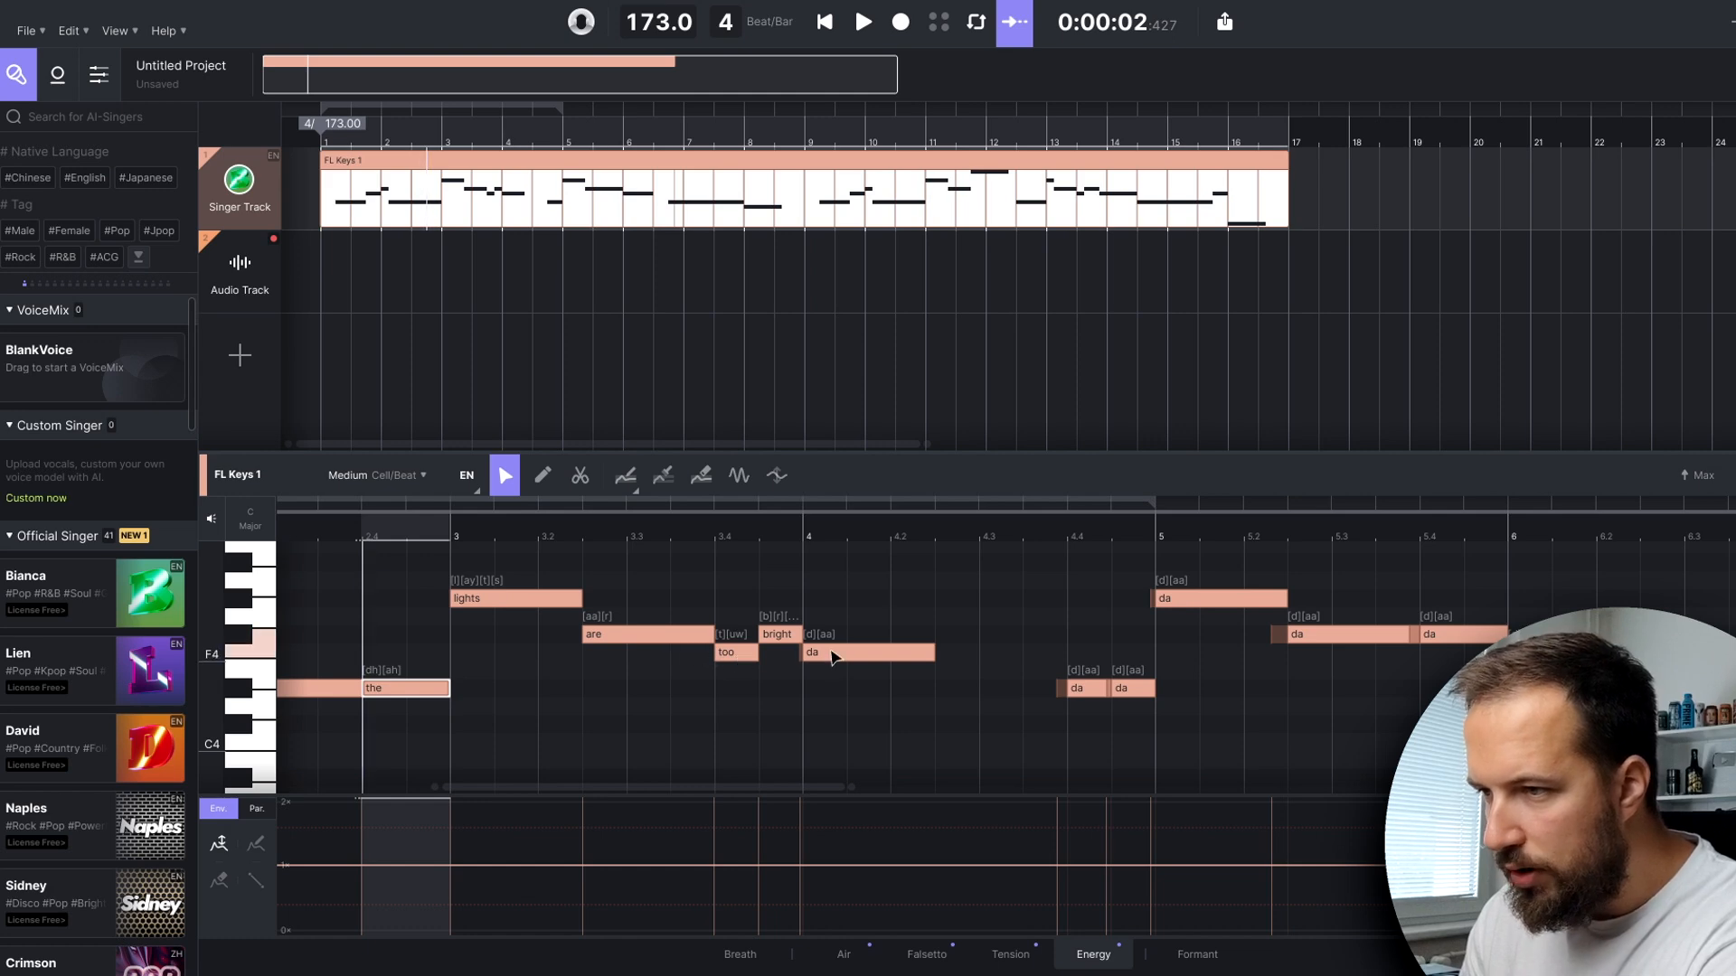
{"action": "key", "text": "ctrl+z"}
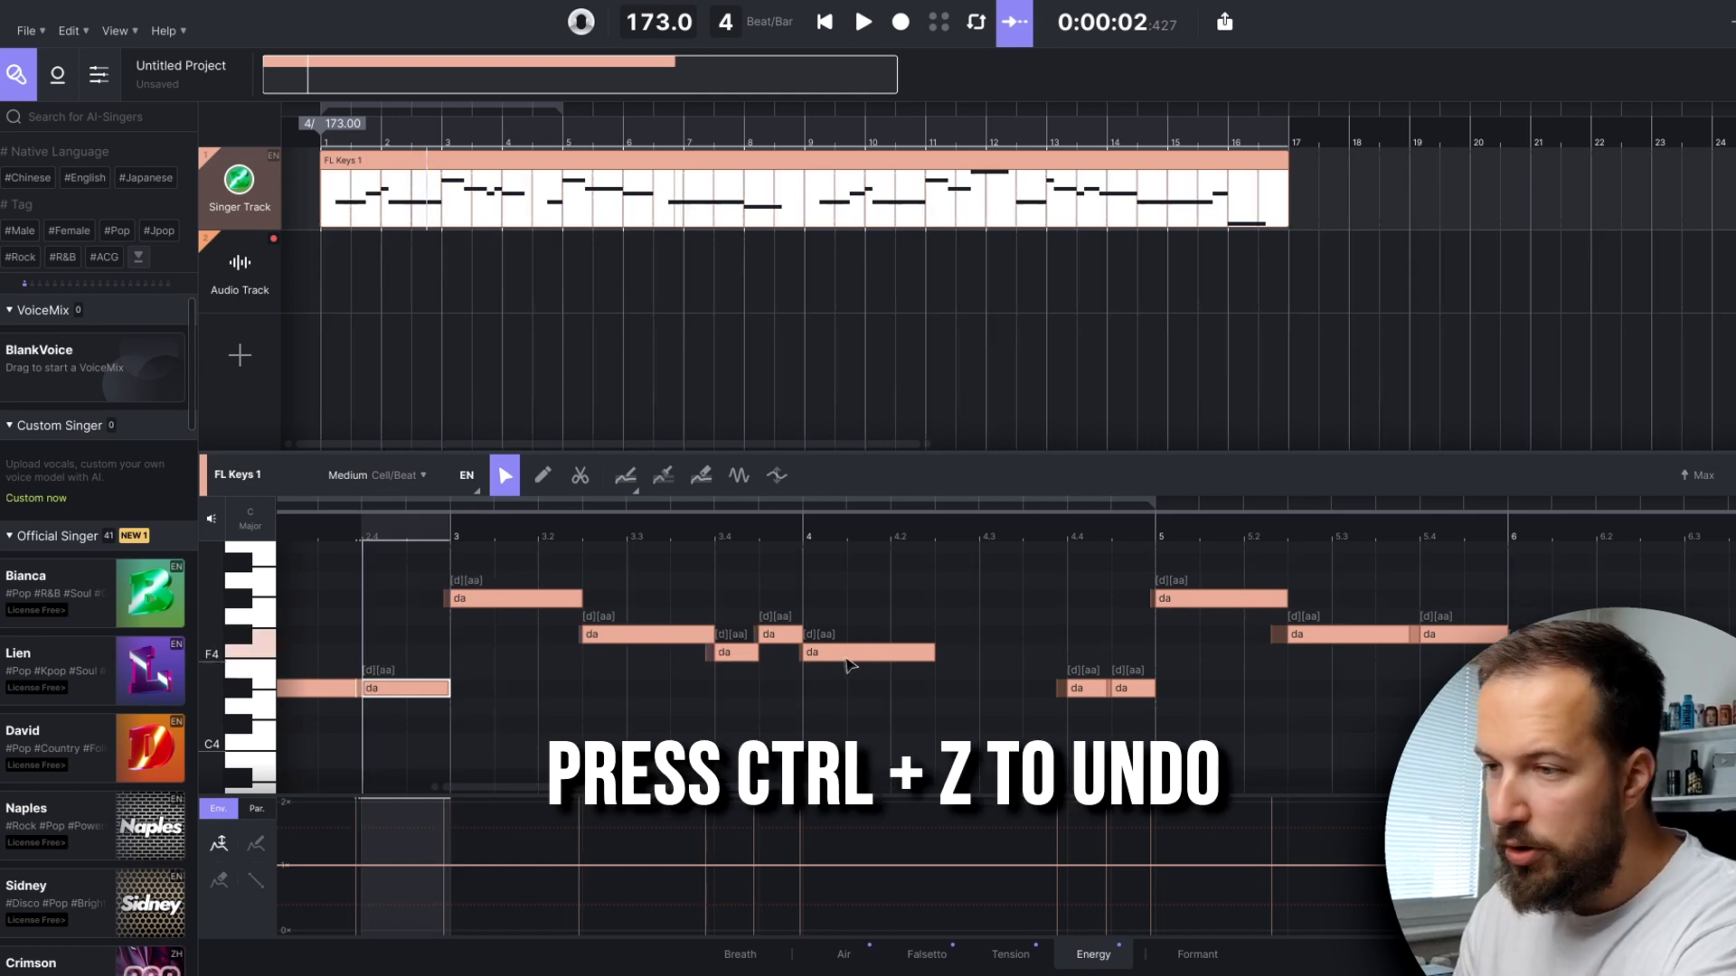
- Remove bar 3's short F#4, extend the F4 before it, and enter the lyrics "the lights are too bright" from bar 2's last note
{"action": "left_click", "coordinate": [776, 641]}
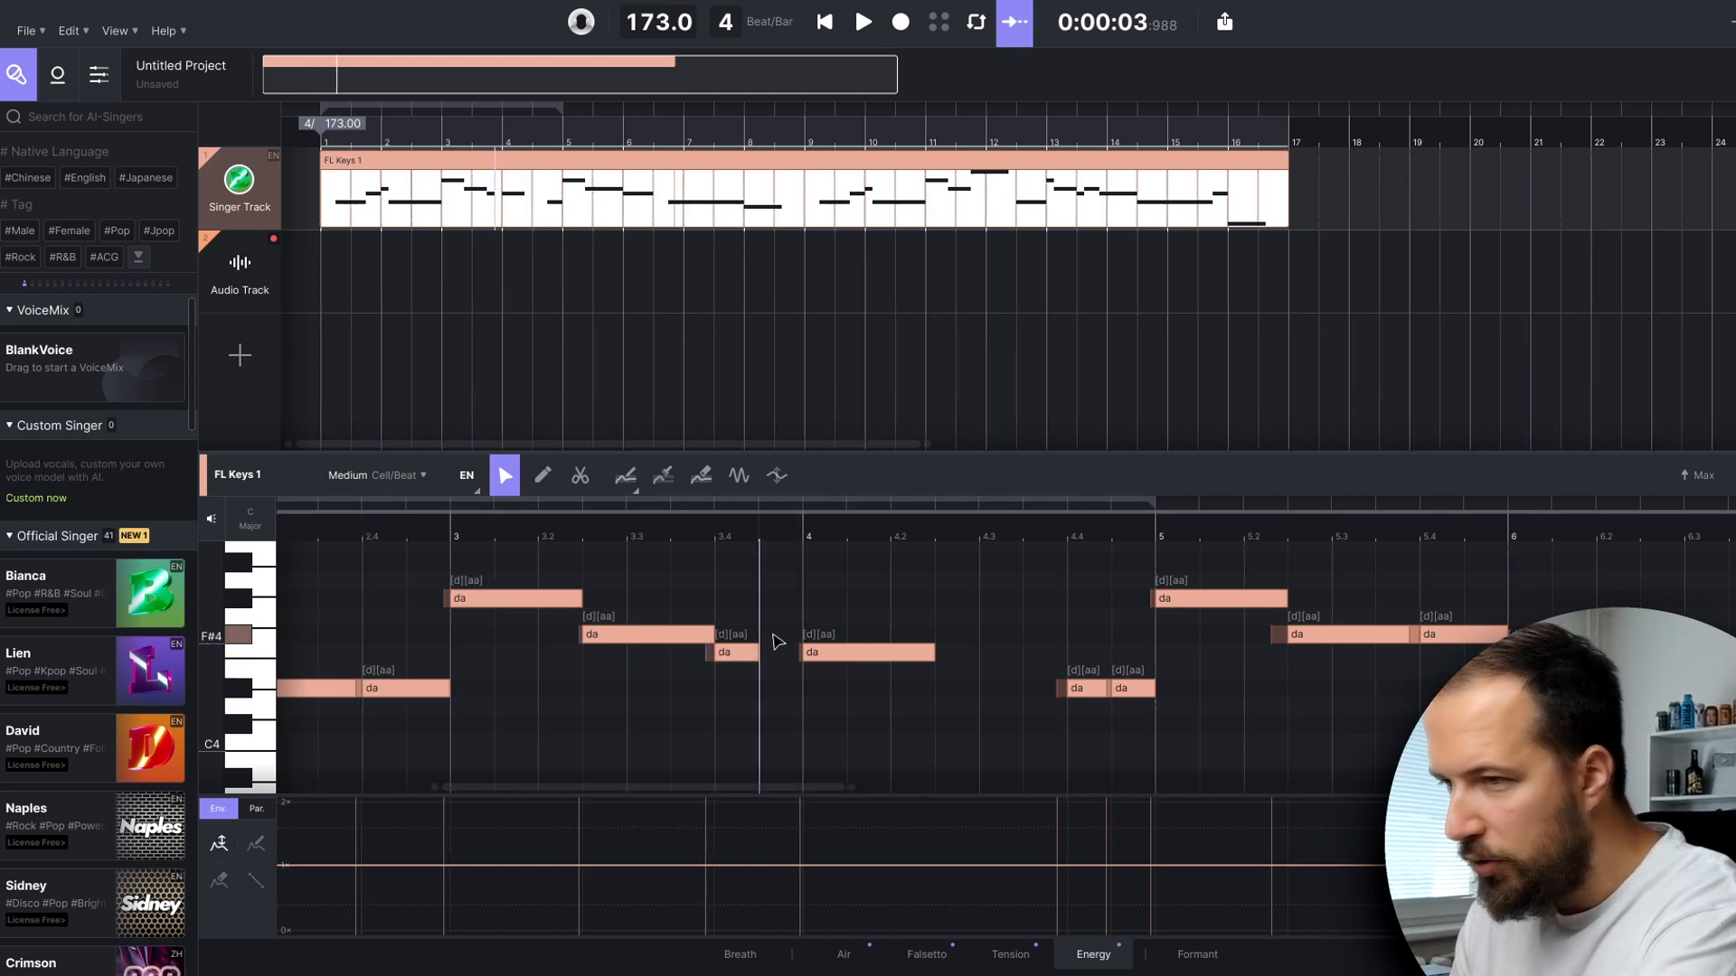
{"action": "double_click", "coordinate": [389, 688]}
{"action": "type", "text": "the lights are too bright"}
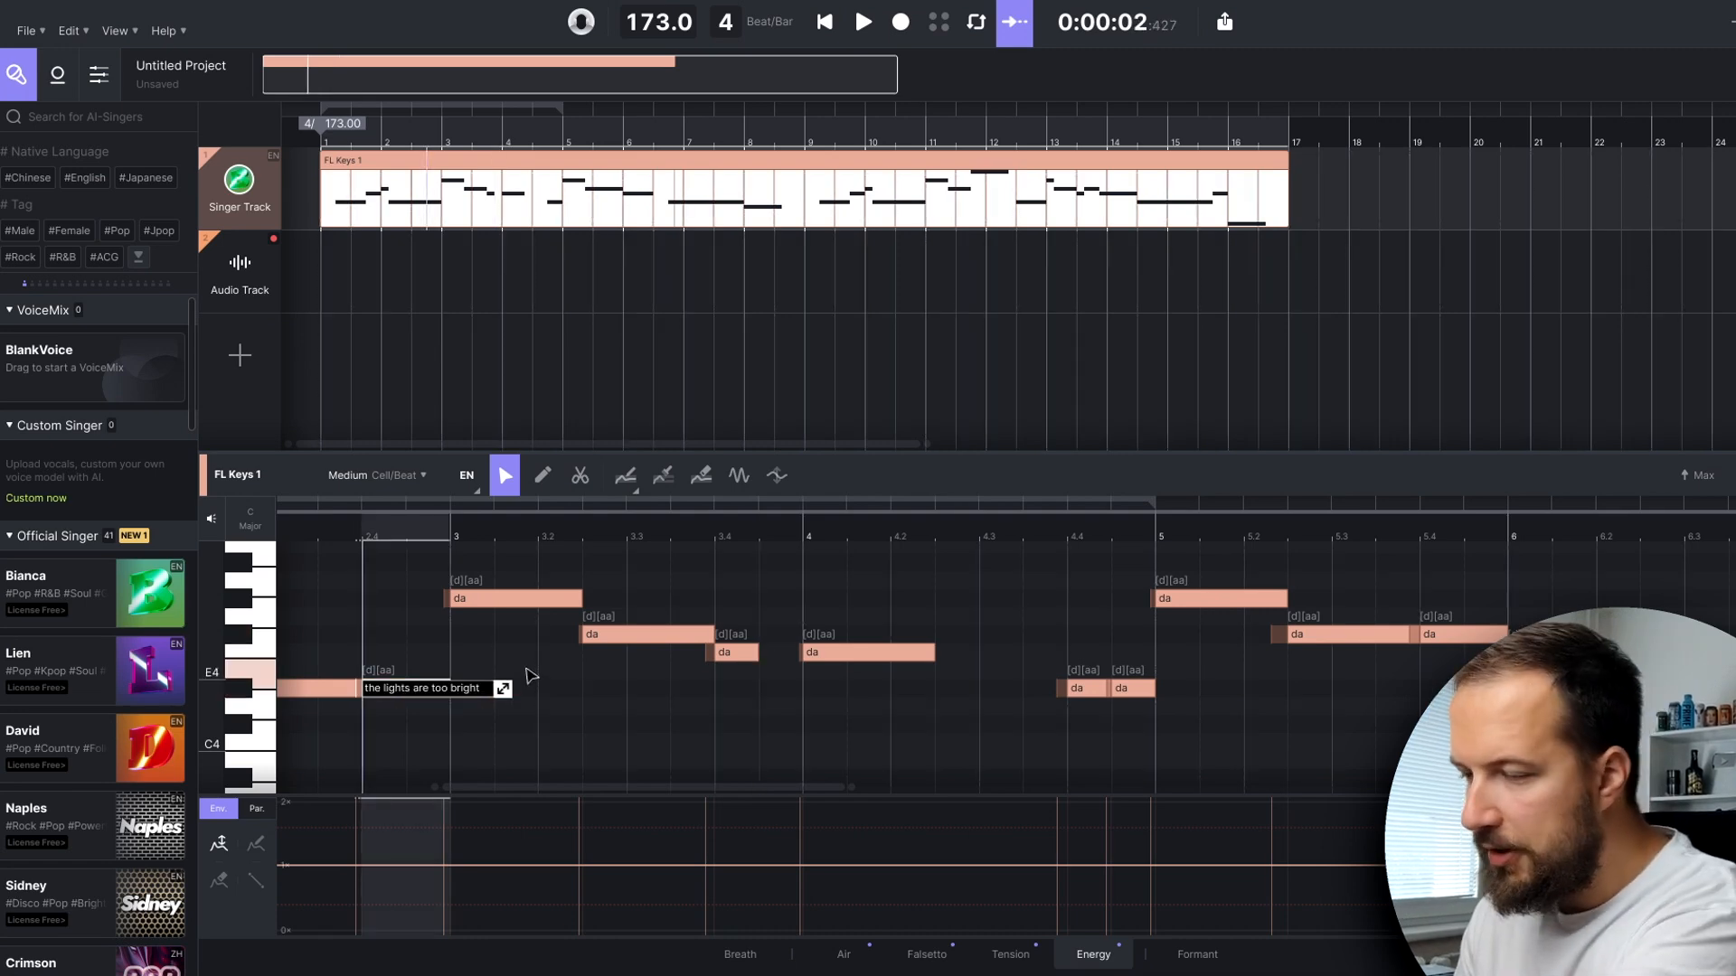
{"action": "key", "text": "Return"}
{"action": "left_click_drag", "start_coordinate": [758, 652], "coordinate": [780, 651]}
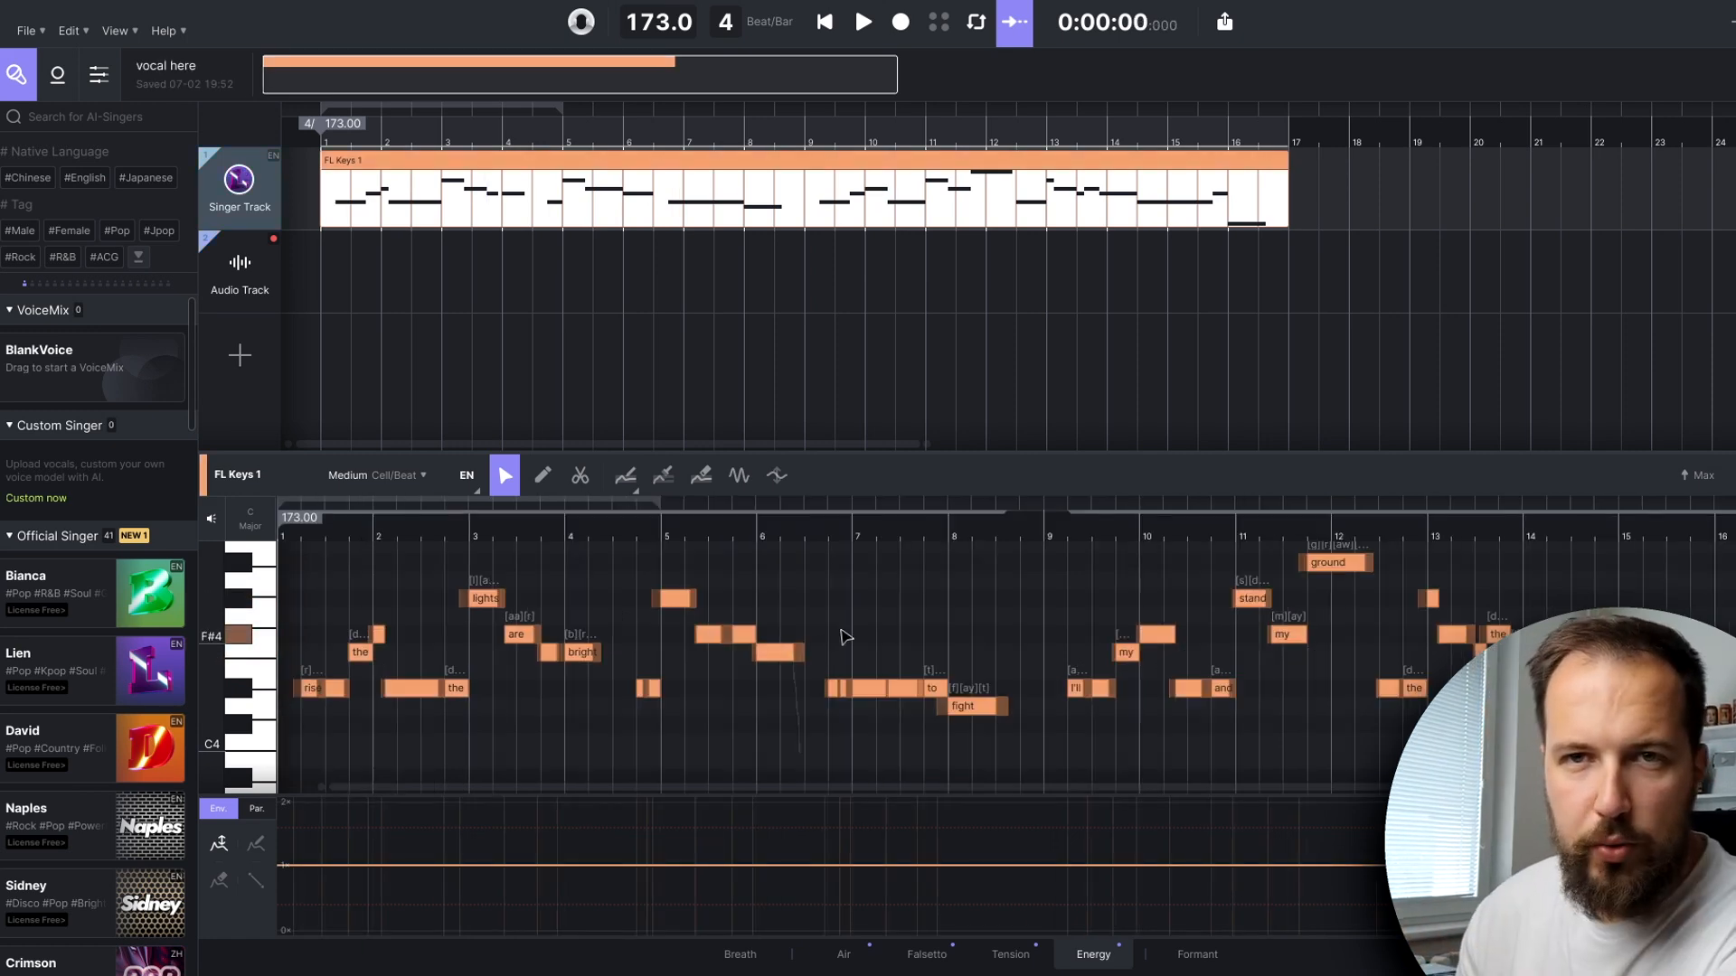
- Play the vocal through bar 8 and examine the consonant sections of the opening "rise from the shadows" notes
{"action": "key", "text": "space"}
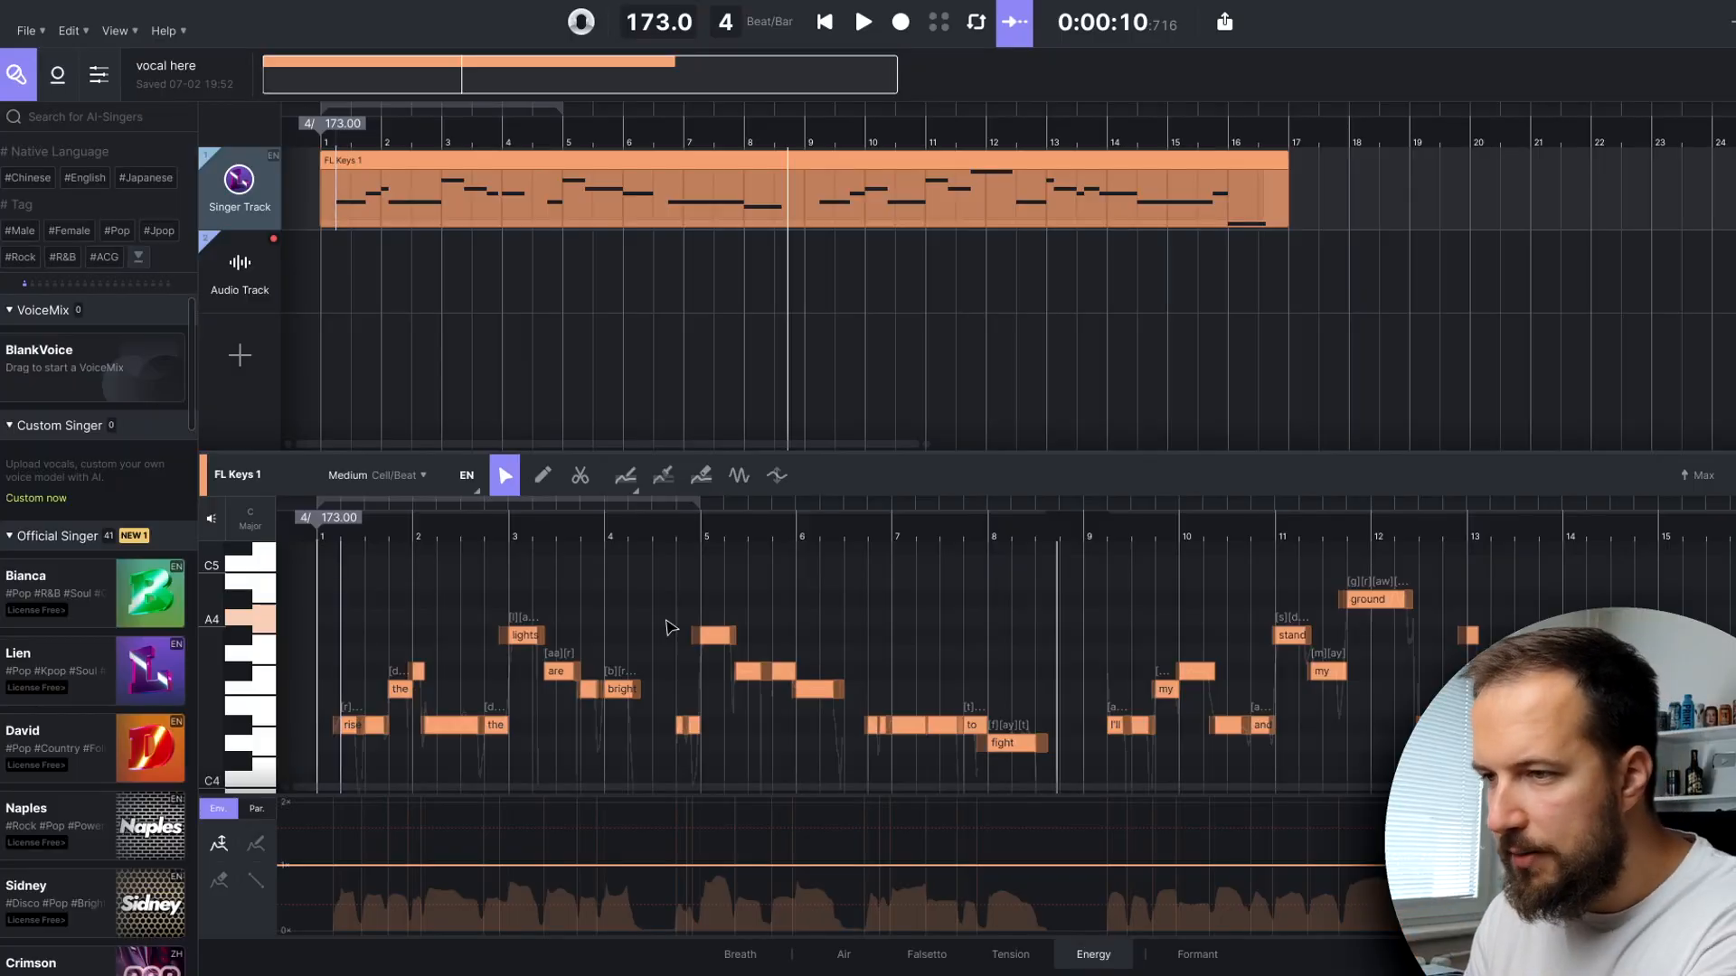
{"action": "scroll", "coordinate": [333, 694], "scroll_direction": "up", "scroll_amount": 10}
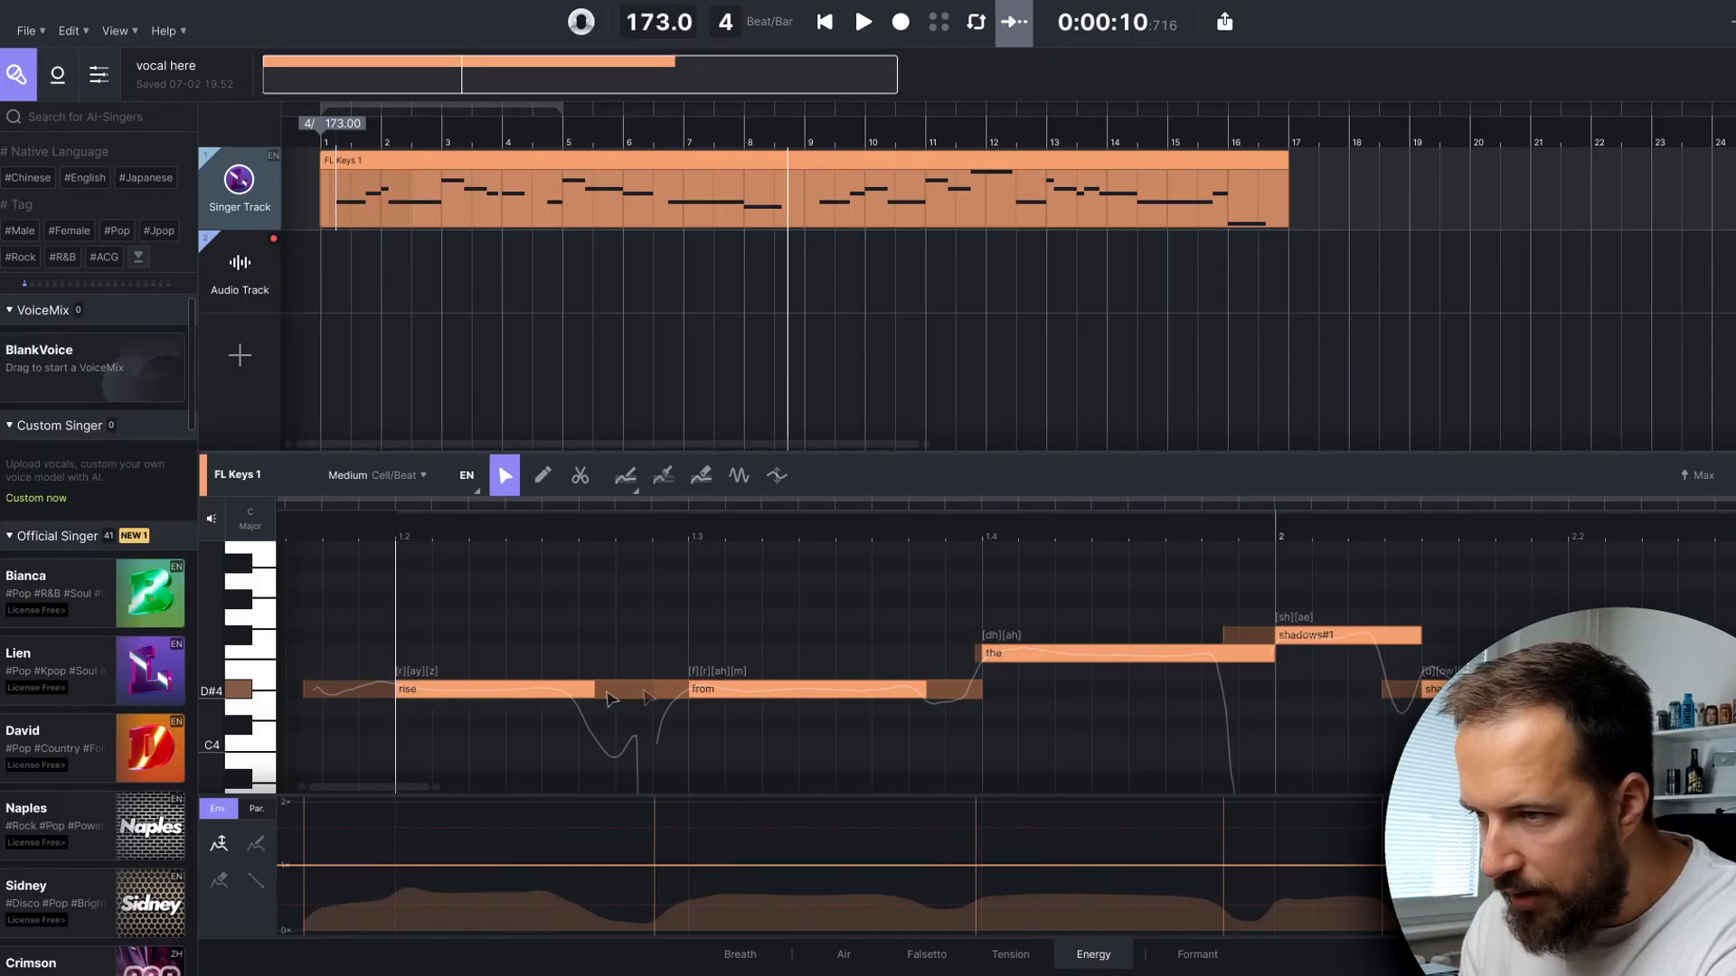
{"action": "scroll", "coordinate": [470, 633], "scroll_direction": "down", "scroll_amount": 3}
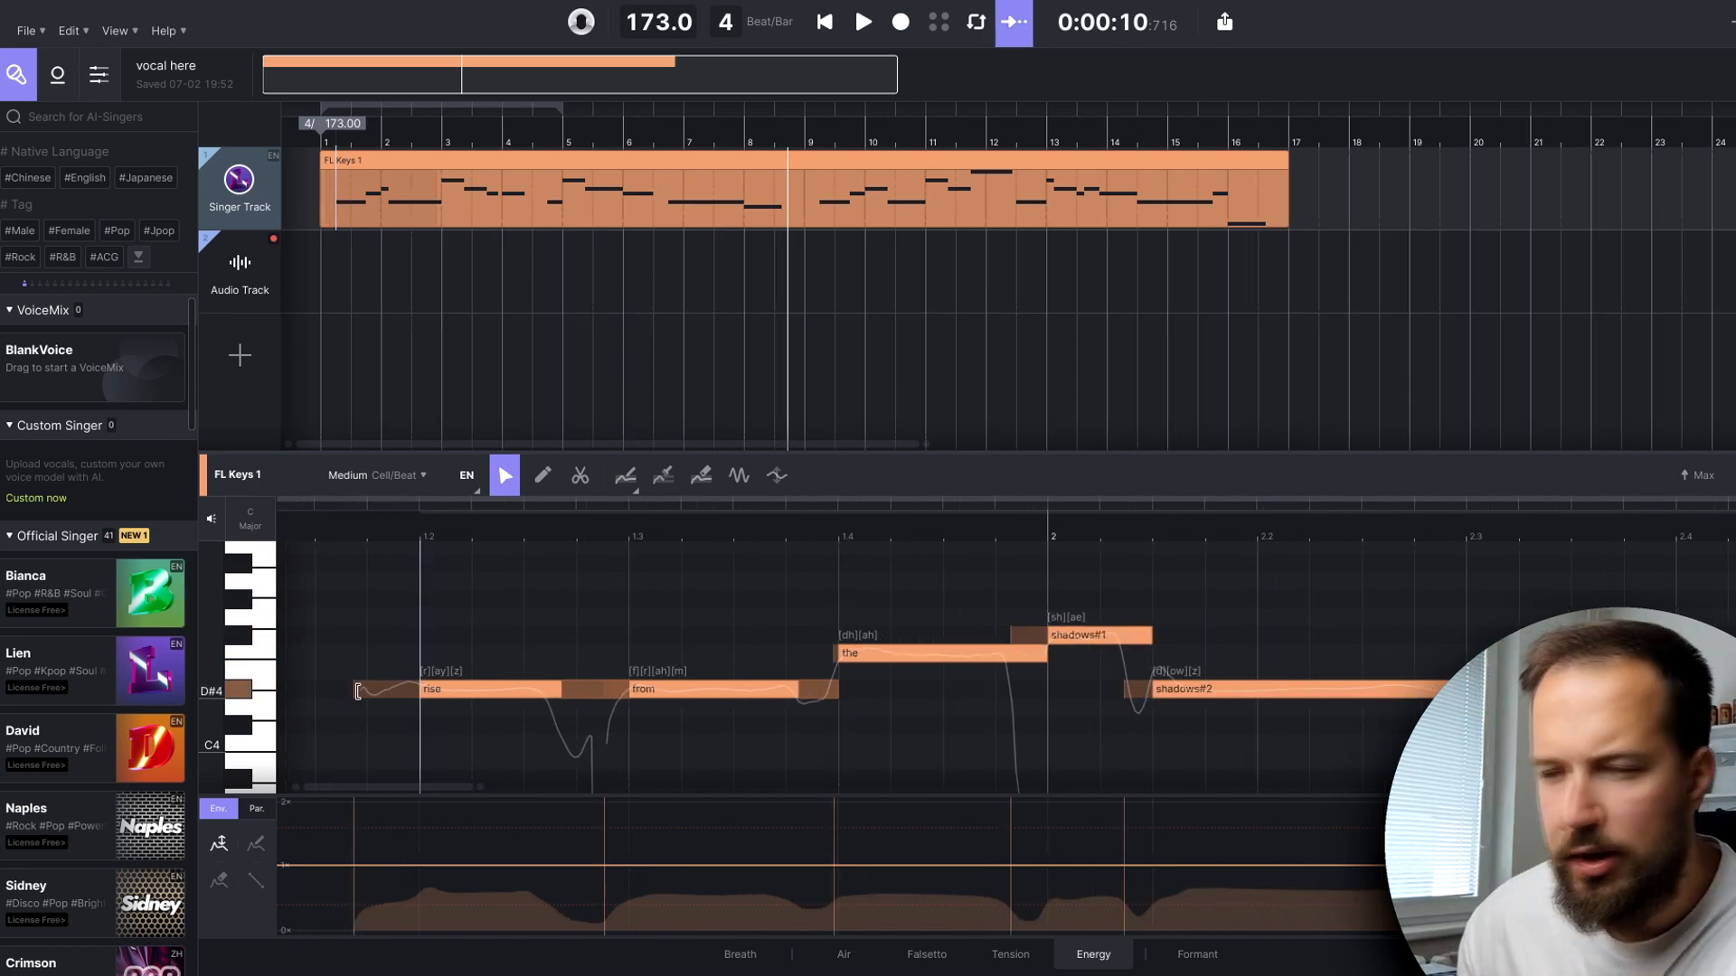
- Play the passage around bar 3 and lengthen the opening consonant of the "the" note before "lights" by starting it earlier
{"action": "key", "text": "space"}
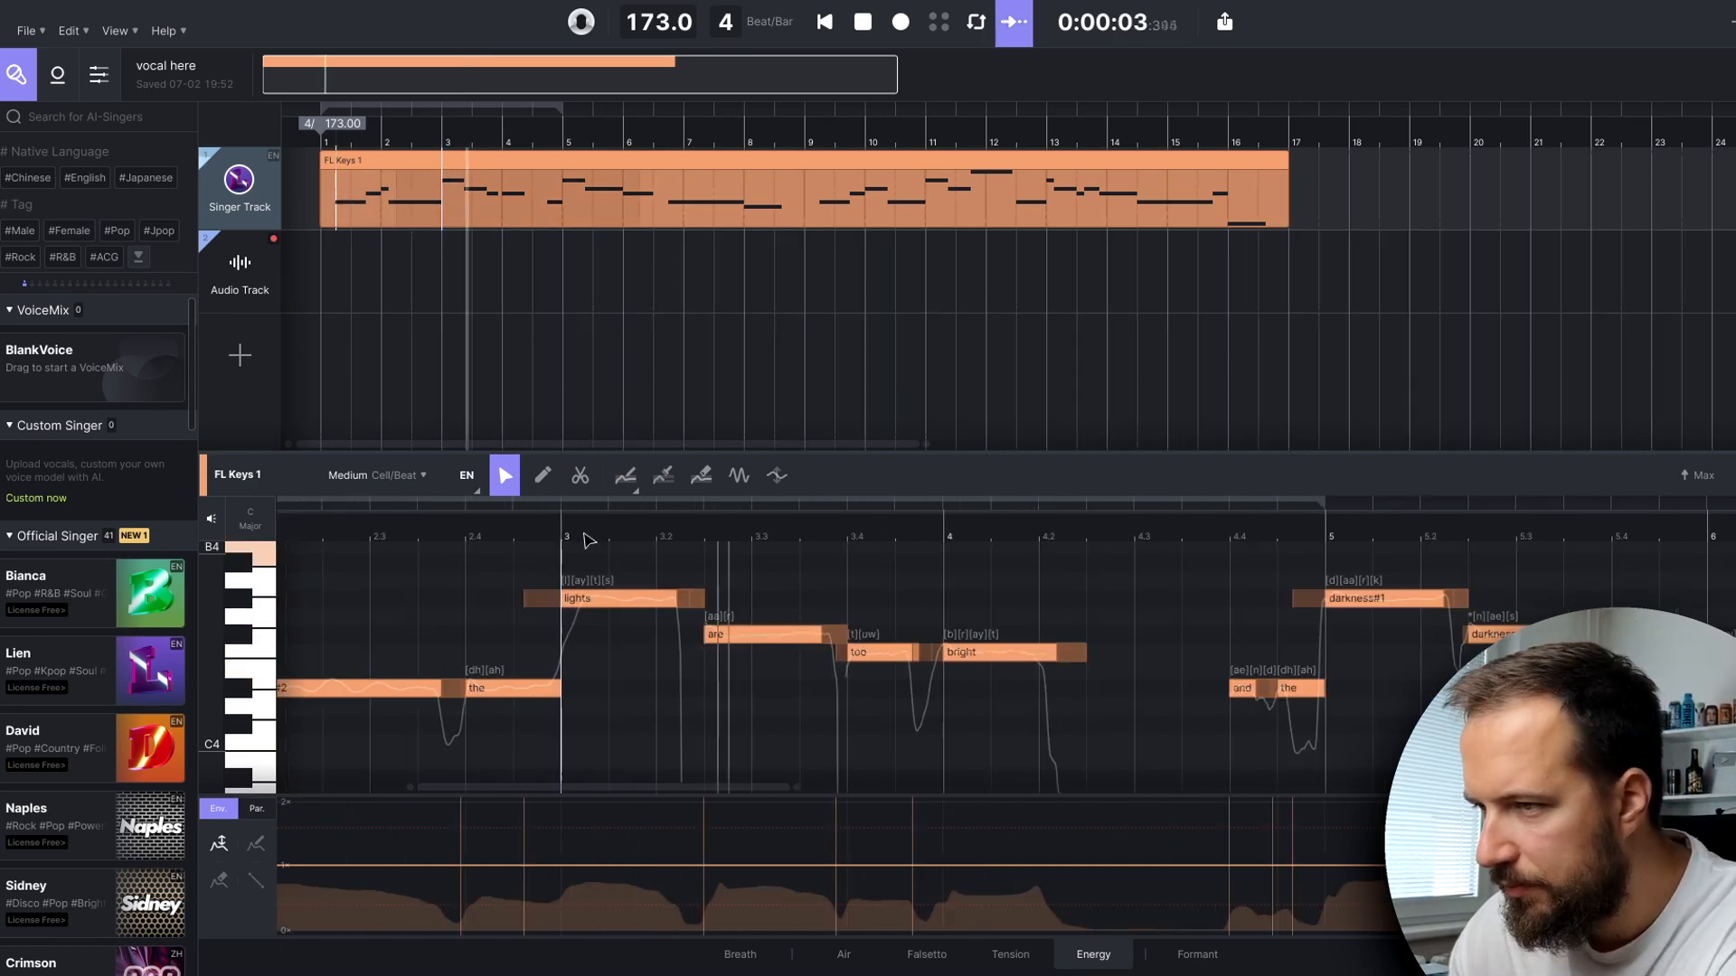
{"action": "key", "text": "space"}
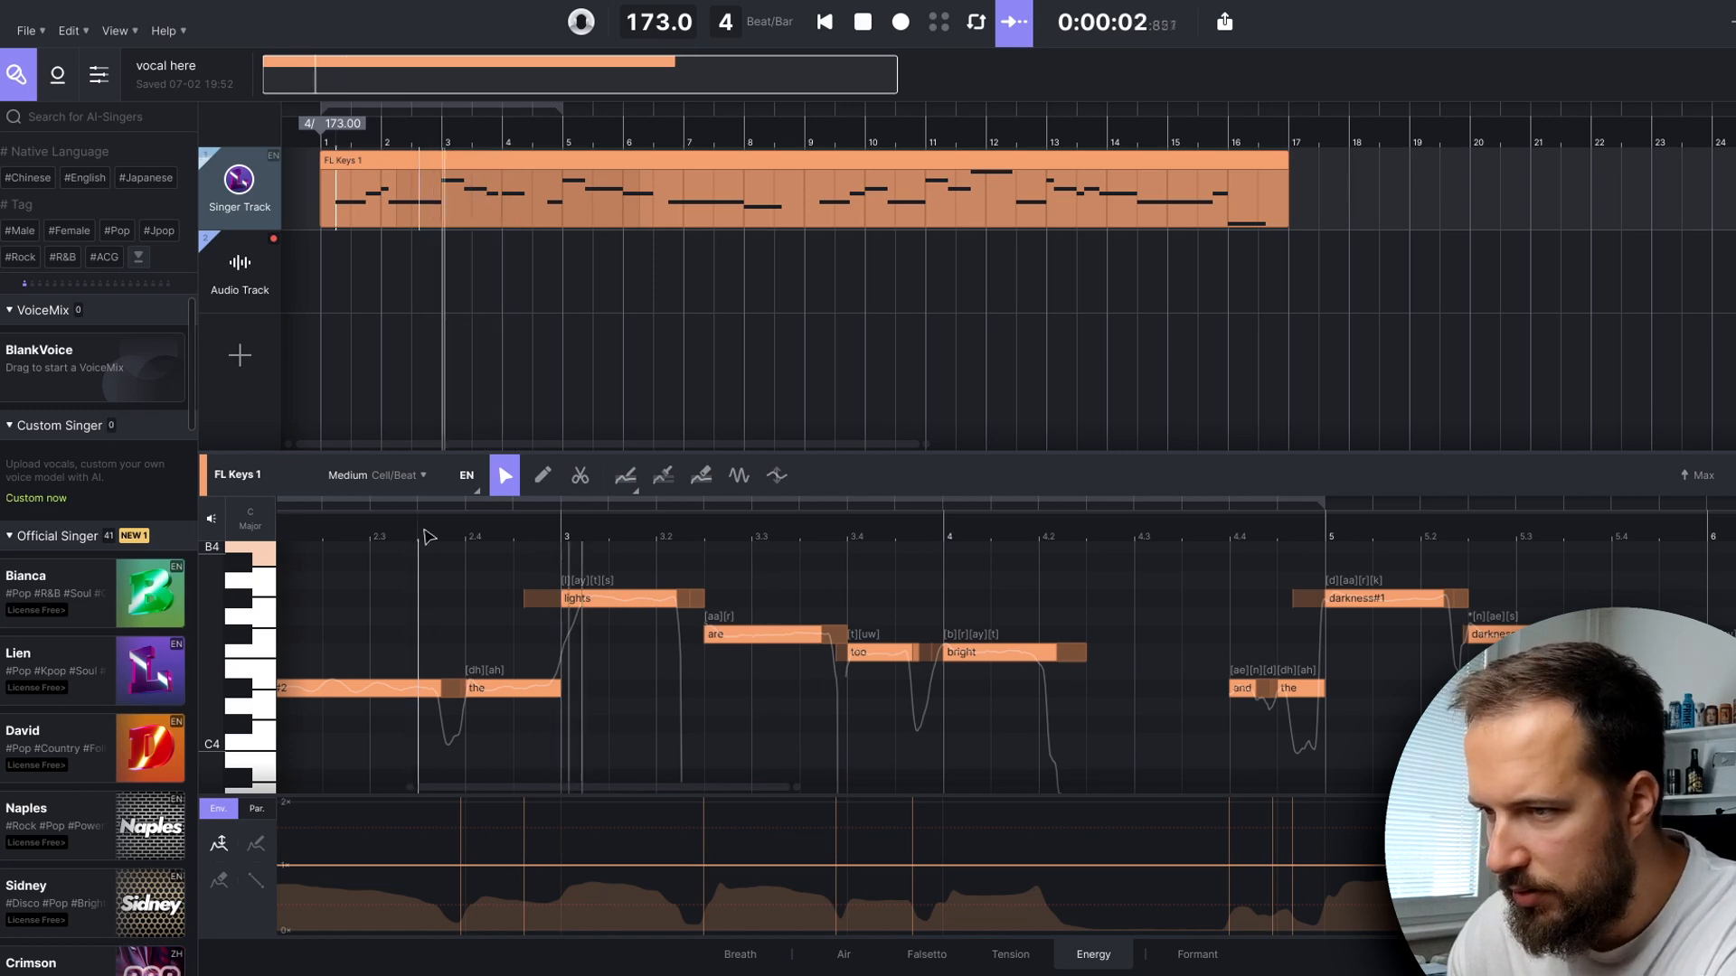
{"action": "scroll", "coordinate": [429, 537], "scroll_direction": "up", "scroll_amount": 3}
{"action": "left_click", "coordinate": [330, 537]}
{"action": "key", "text": "space"}
{"action": "key", "text": "space"}
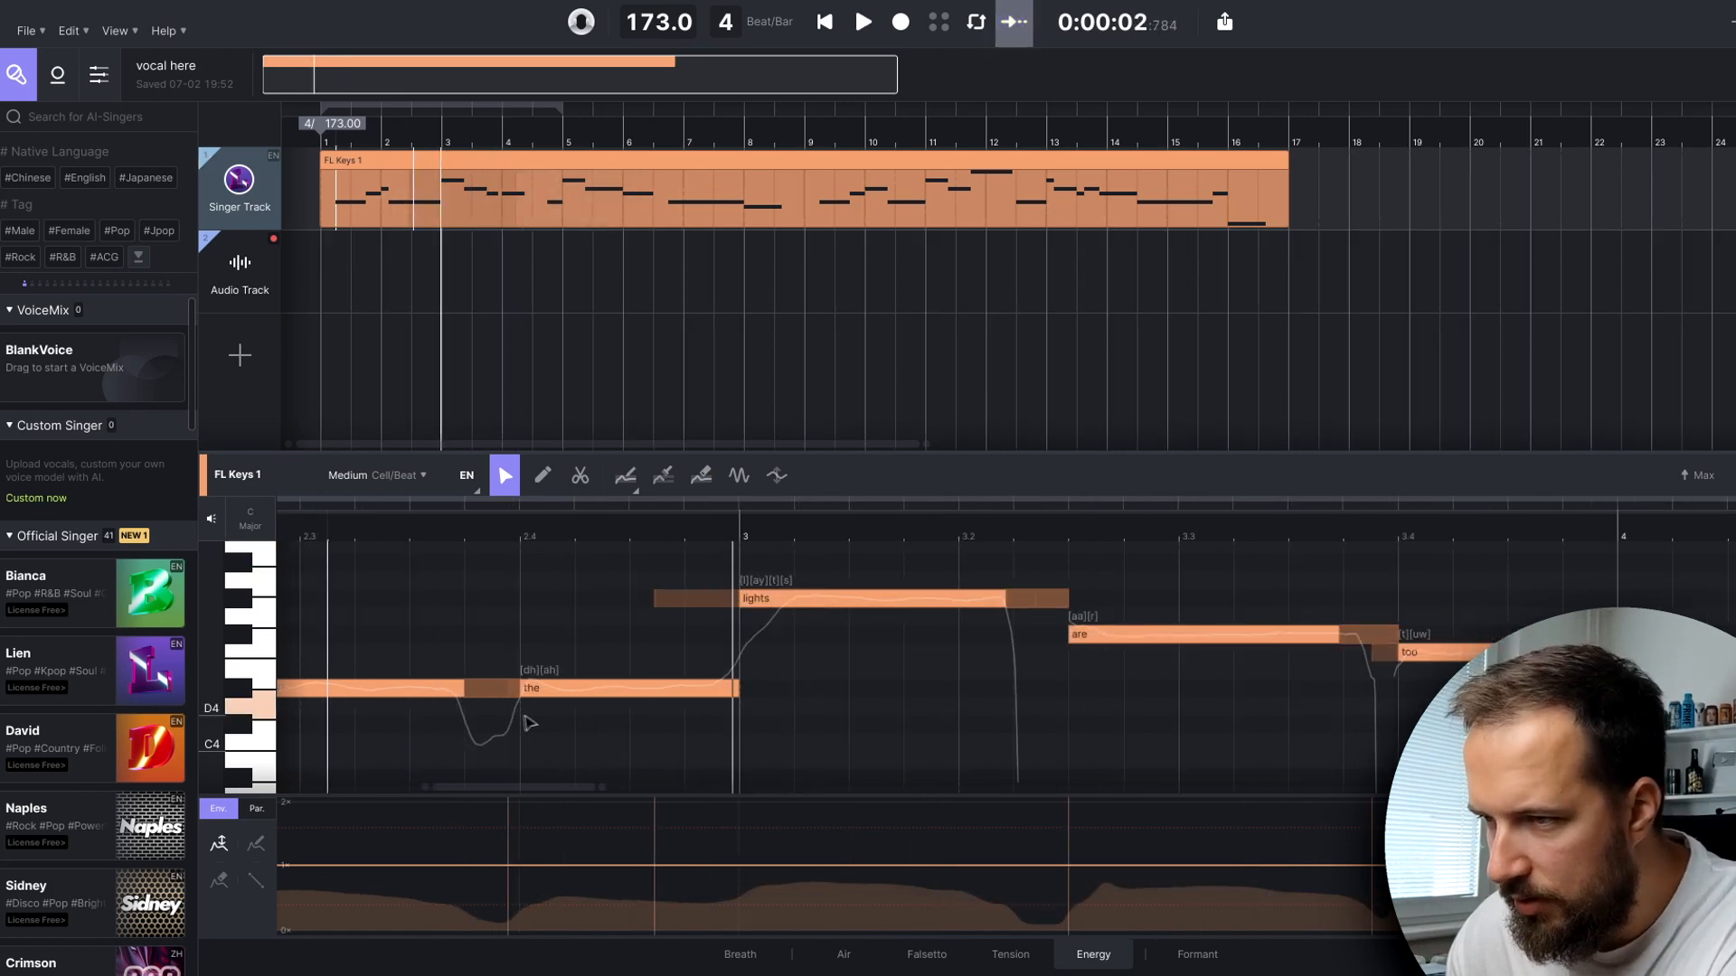
{"action": "left_click_drag", "start_coordinate": [508, 689], "coordinate": [434, 690]}
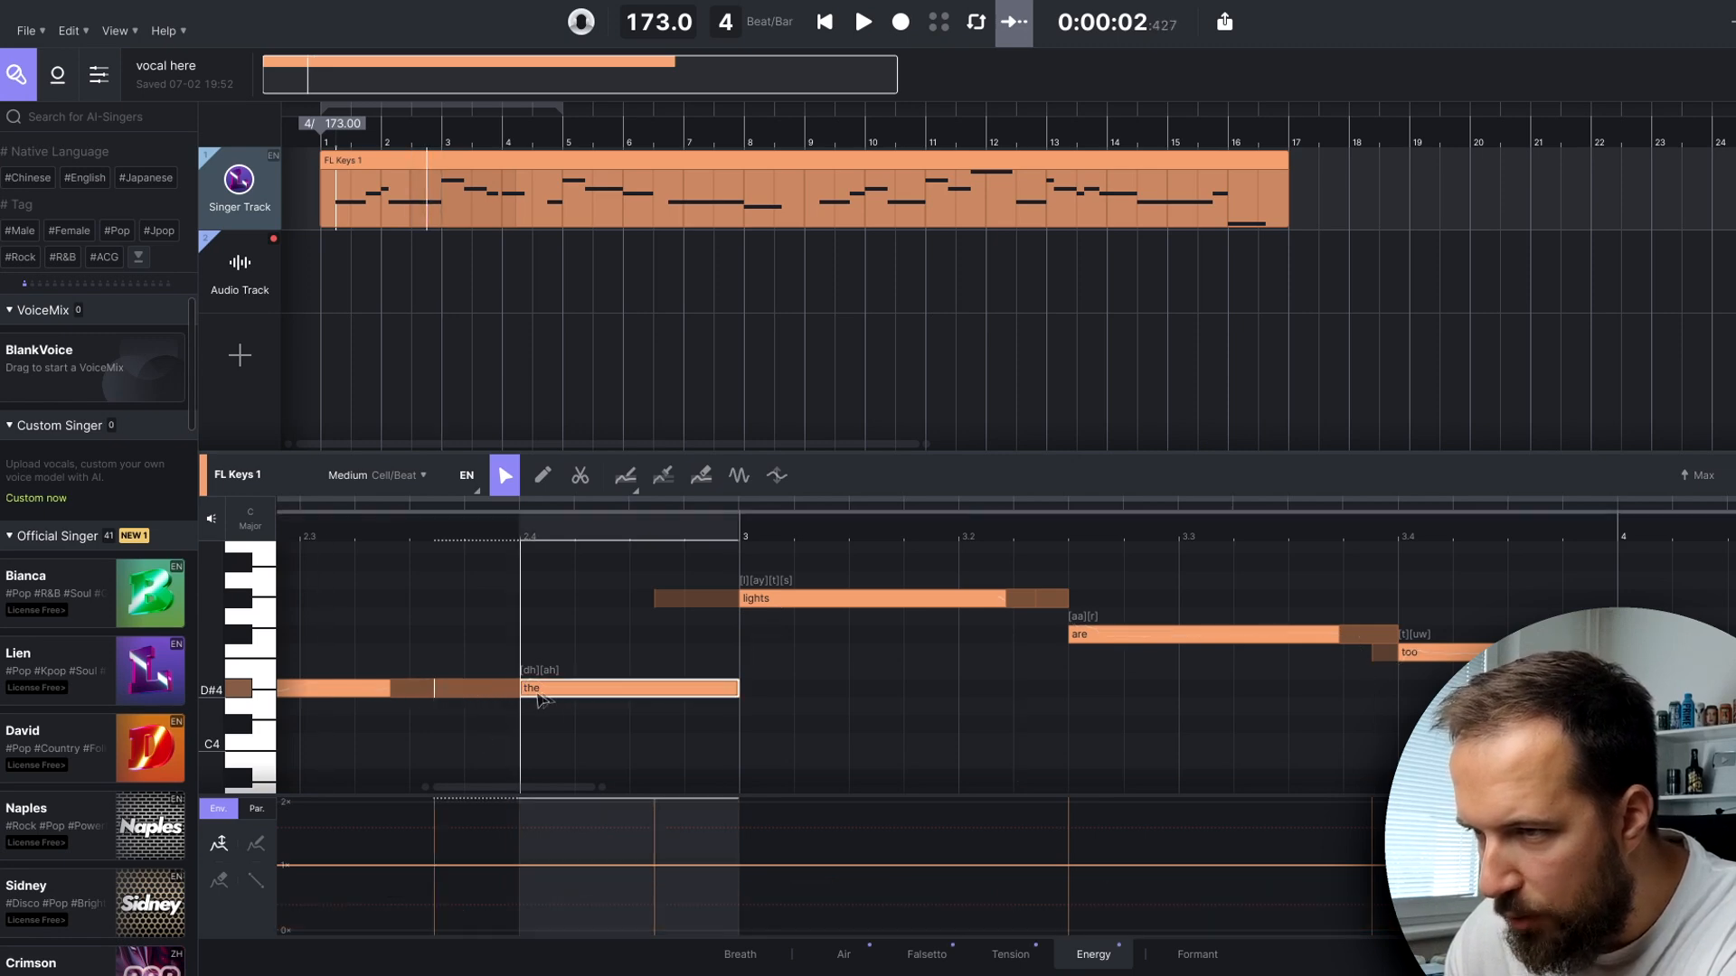
- Play the phrase "the lights are too bright" from before bar 3 to check the adjusted consonant
{"action": "scroll", "coordinate": [376, 546], "scroll_direction": "down", "scroll_amount": 3}
{"action": "left_click", "coordinate": [333, 536]}
{"action": "key", "text": "space"}
{"action": "left_click", "coordinate": [321, 536]}
{"action": "key", "text": "space"}
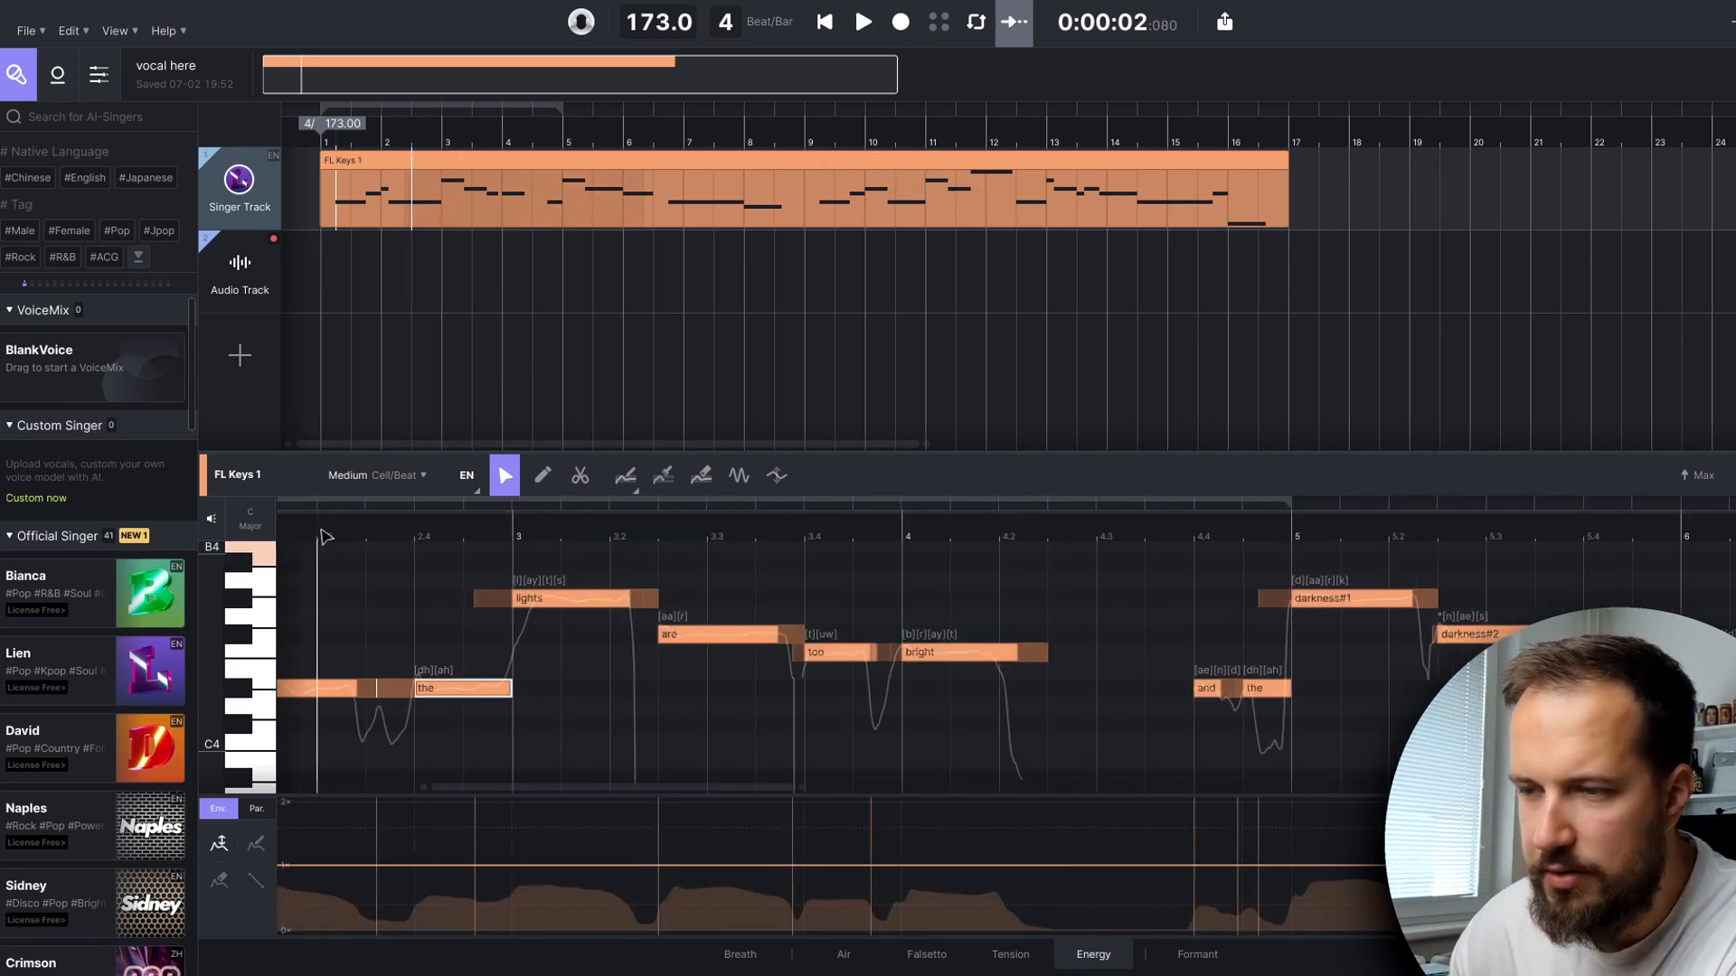
{"action": "key", "text": "space"}
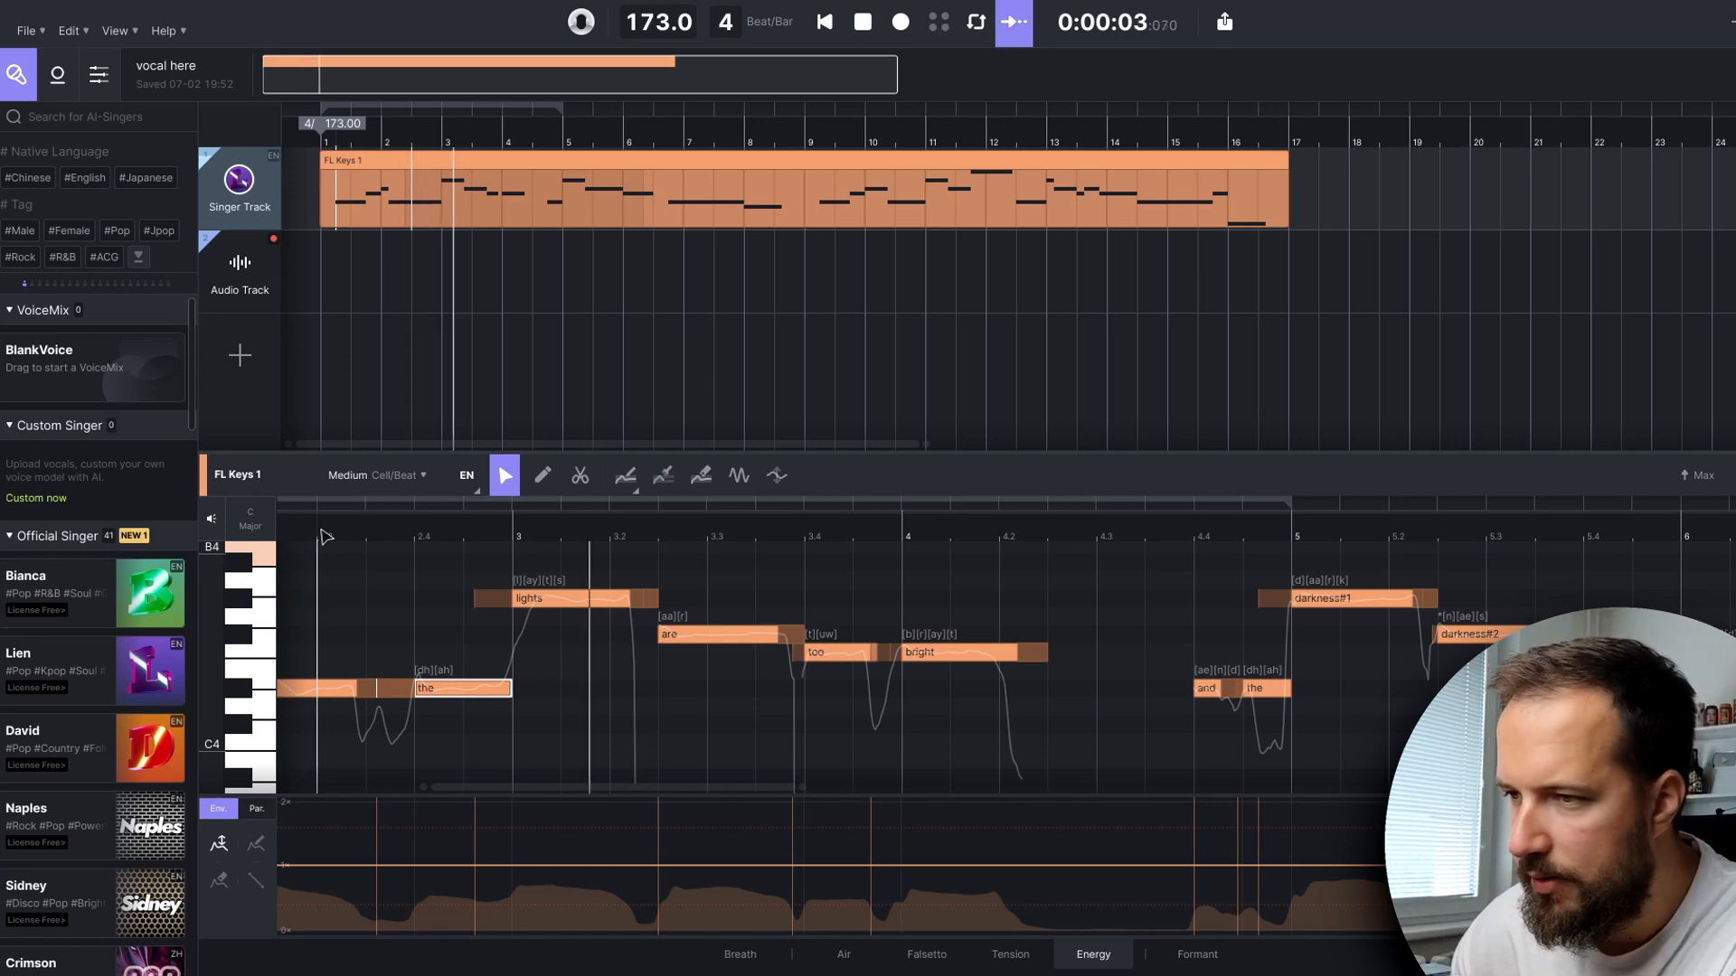
{"action": "key", "text": "space"}
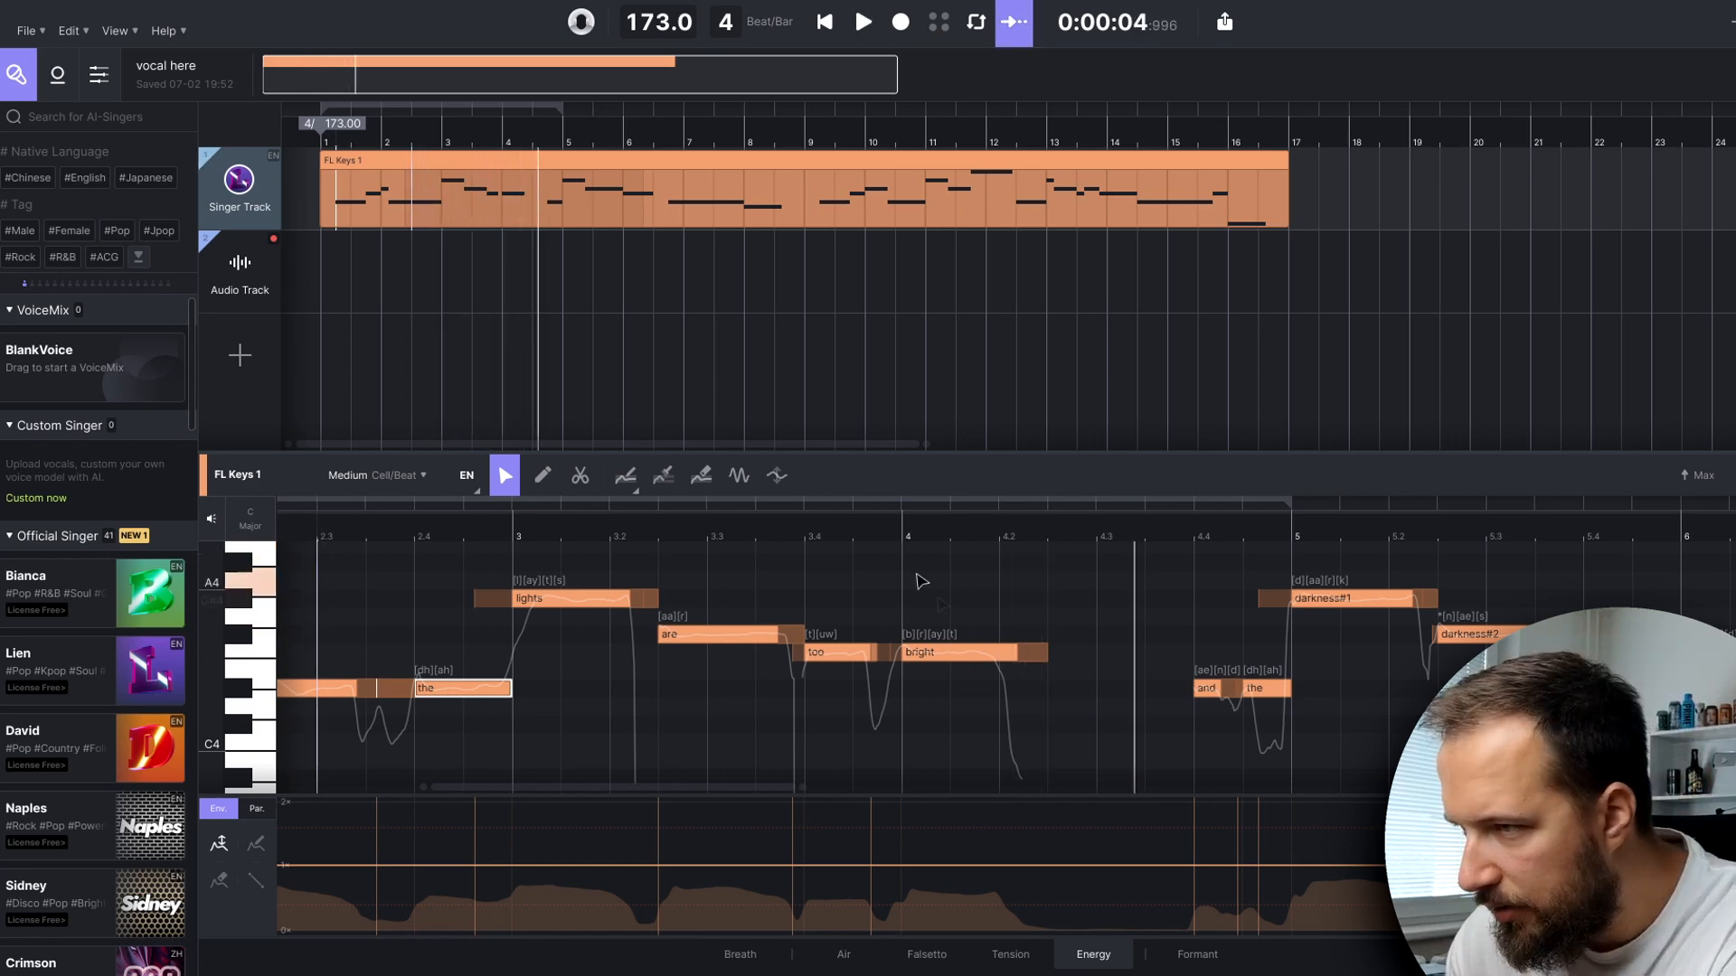
- Lengthen the ending consonant of the "bright" note in bar 4 and play the result
{"action": "left_click", "coordinate": [907, 539]}
{"action": "left_click_drag", "start_coordinate": [1045, 652], "coordinate": [1070, 652]}
{"action": "key", "text": "space"}
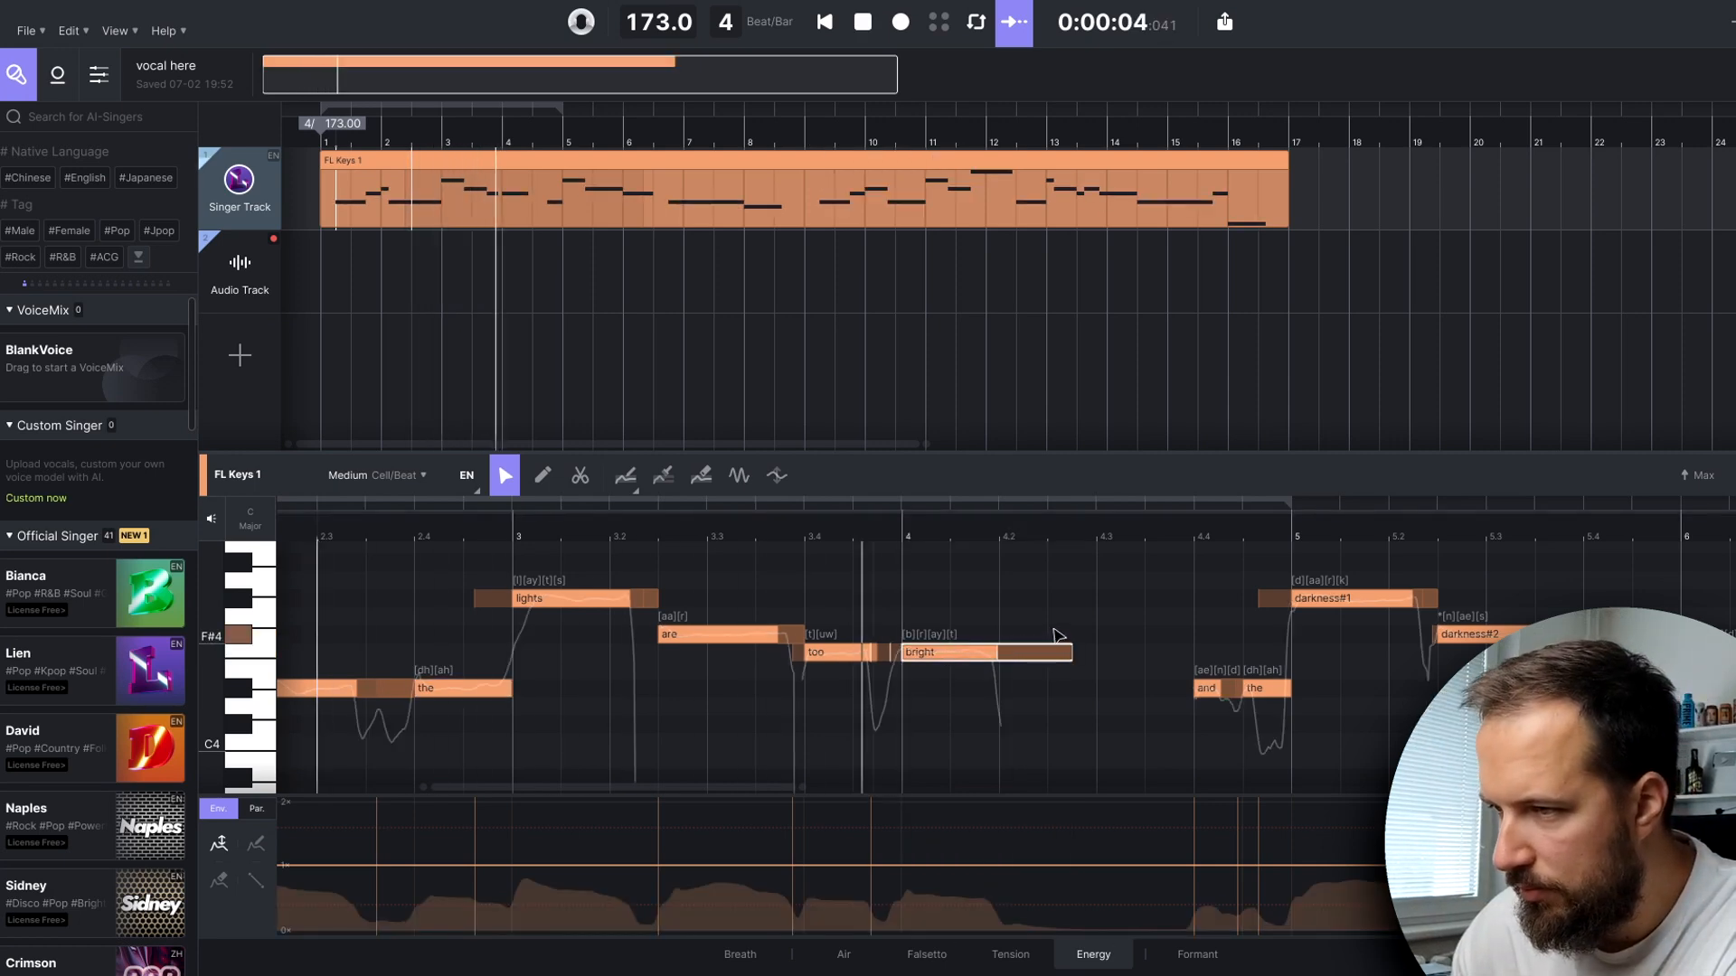
{"action": "key", "text": "space"}
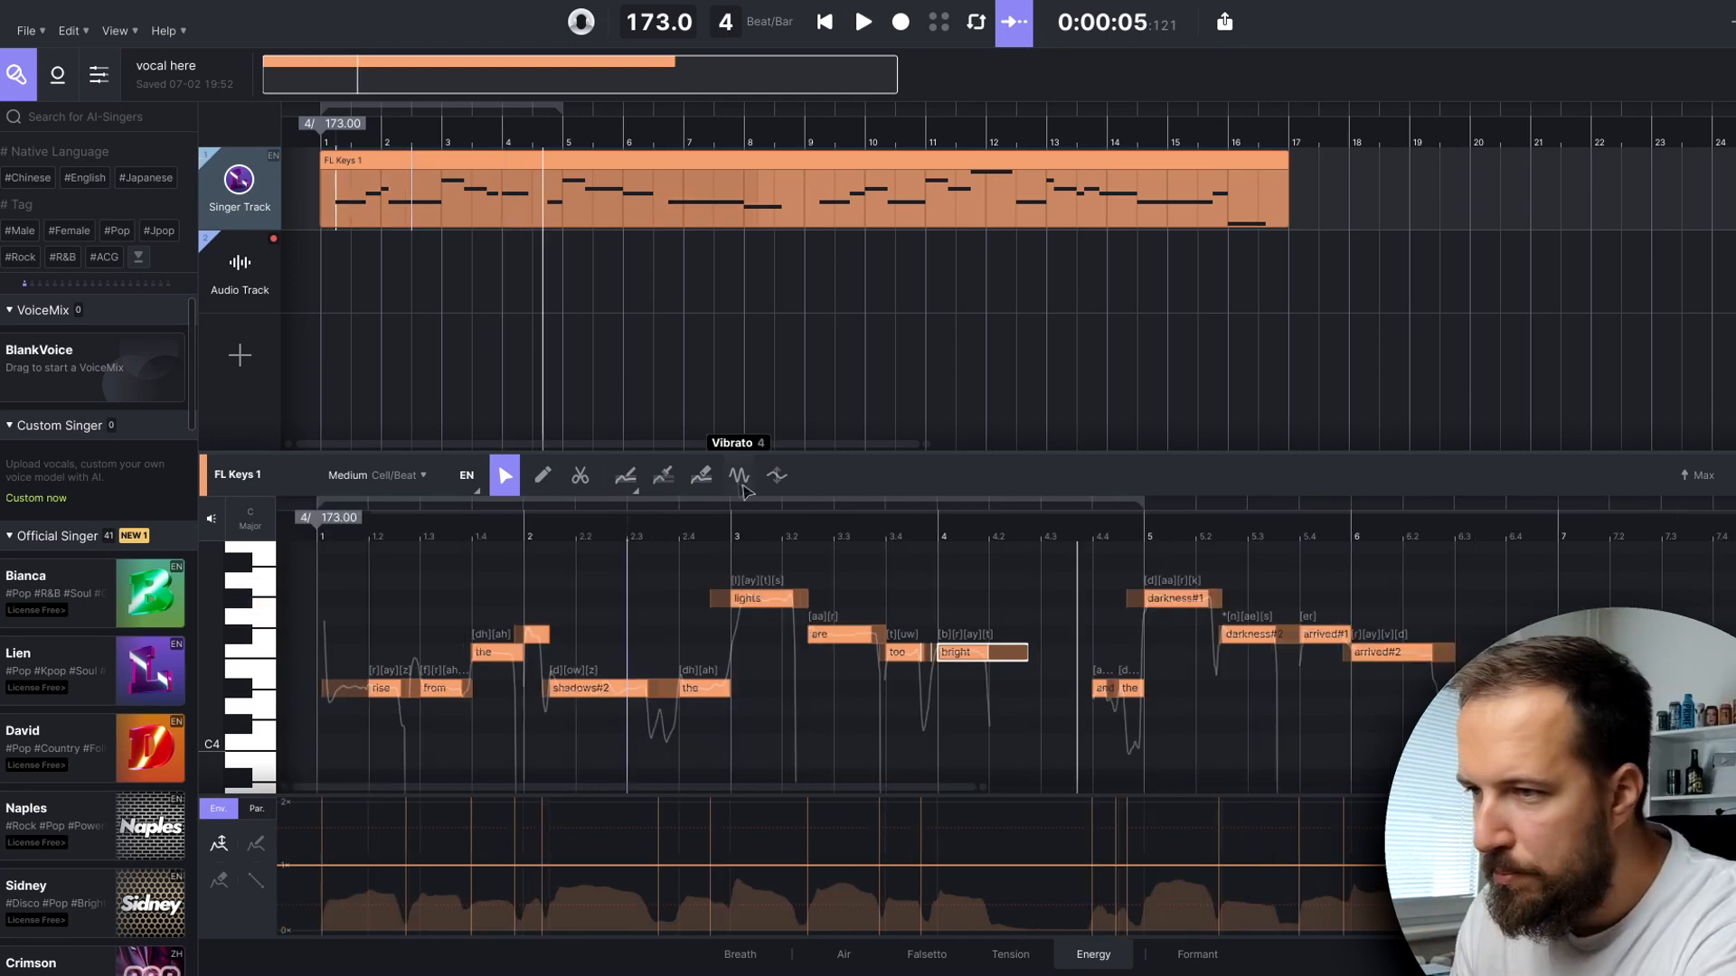
- Draw vibrato on the "demons#1" note at bar 10 with the Vibrato tool and play it
{"action": "left_click", "coordinate": [740, 477]}
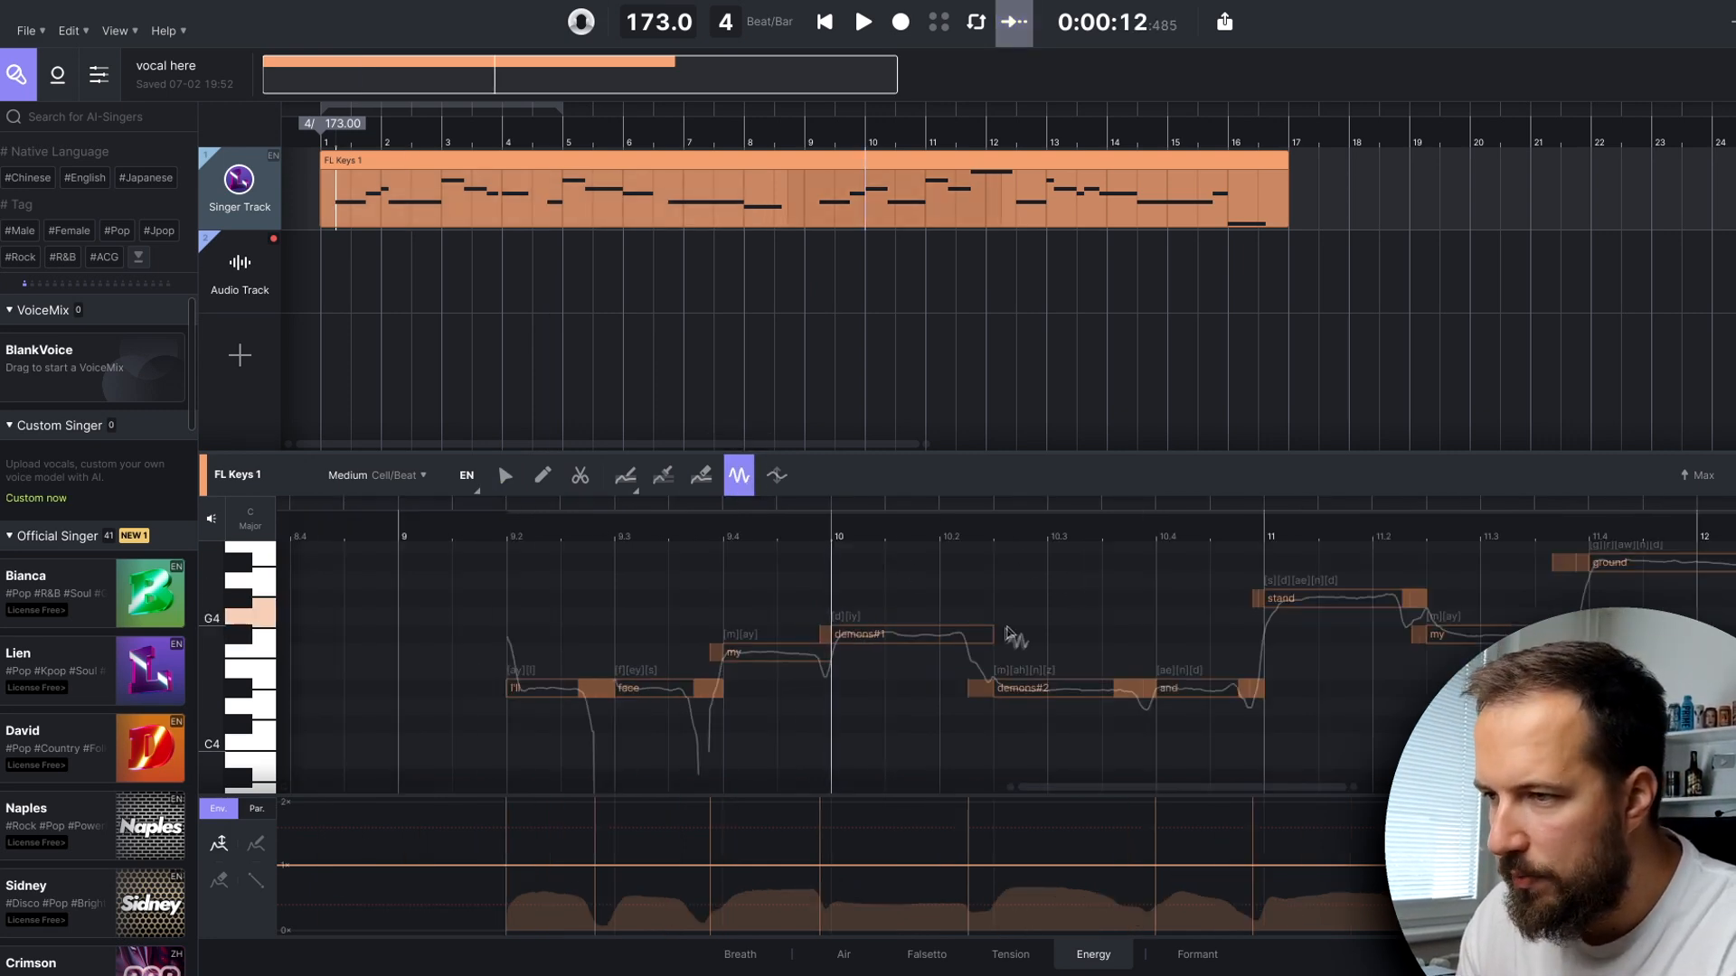
{"action": "left_click_drag", "start_coordinate": [898, 641], "coordinate": [837, 633]}
{"action": "key", "text": "space"}
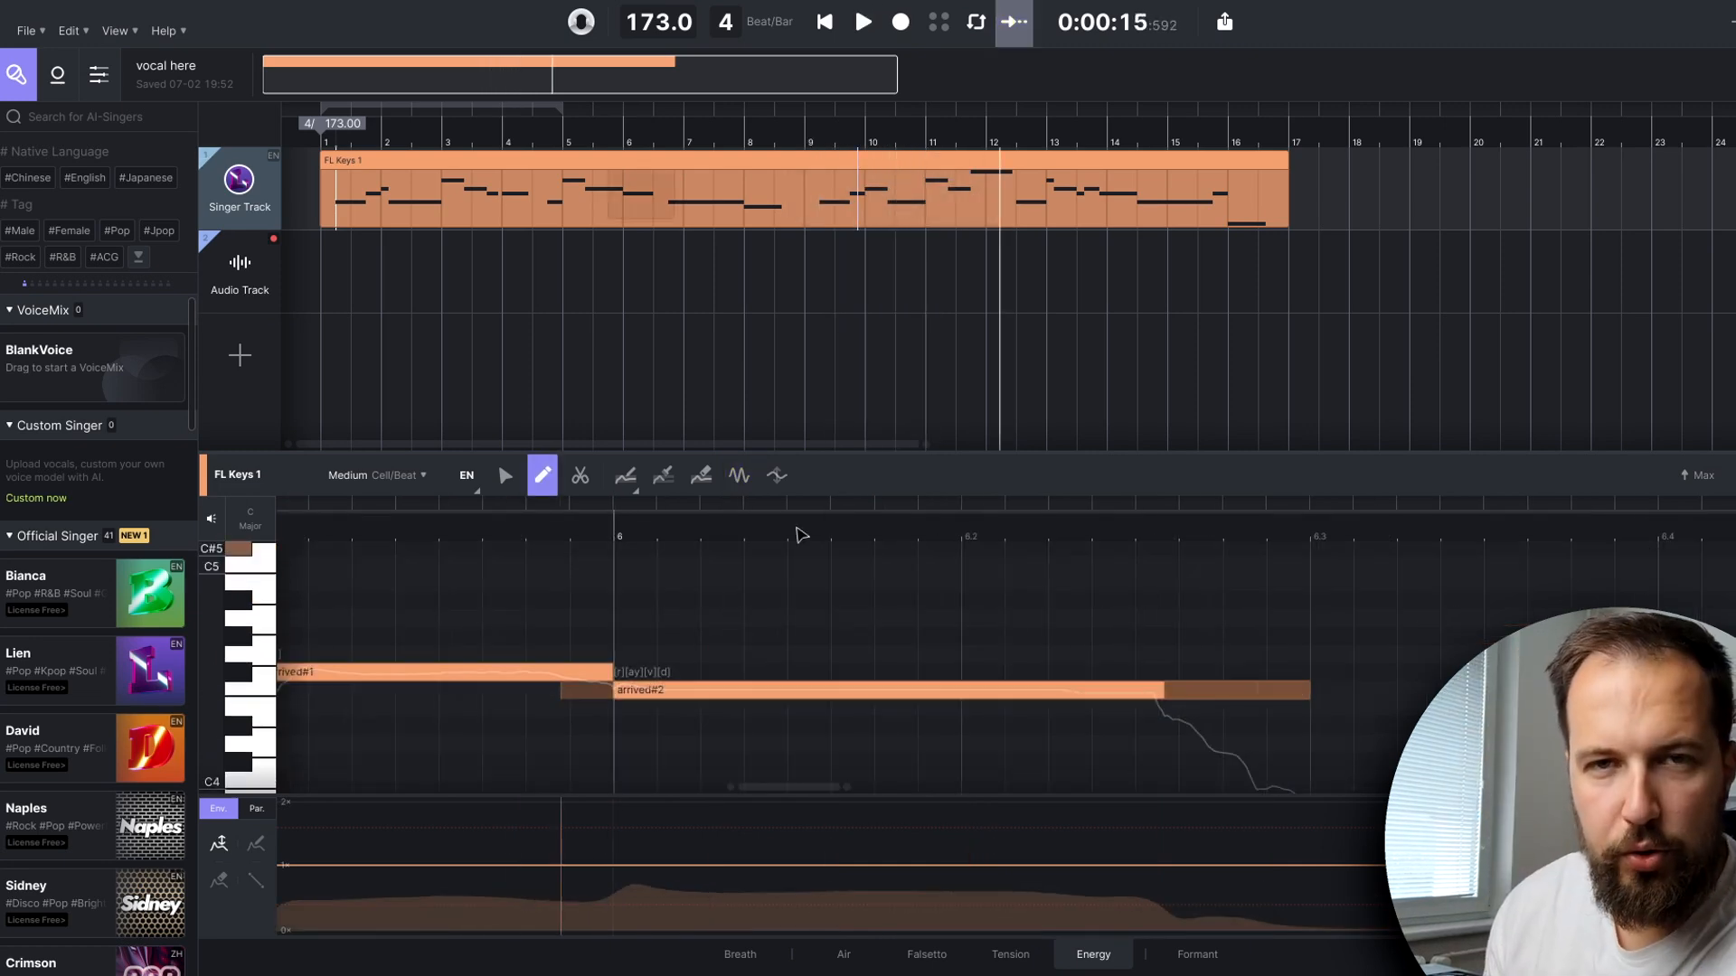
- Play the "arrived#2" note at bar 6 and redraw its pitch curve freehand with slight waves along the note
{"action": "left_click", "coordinate": [633, 482]}
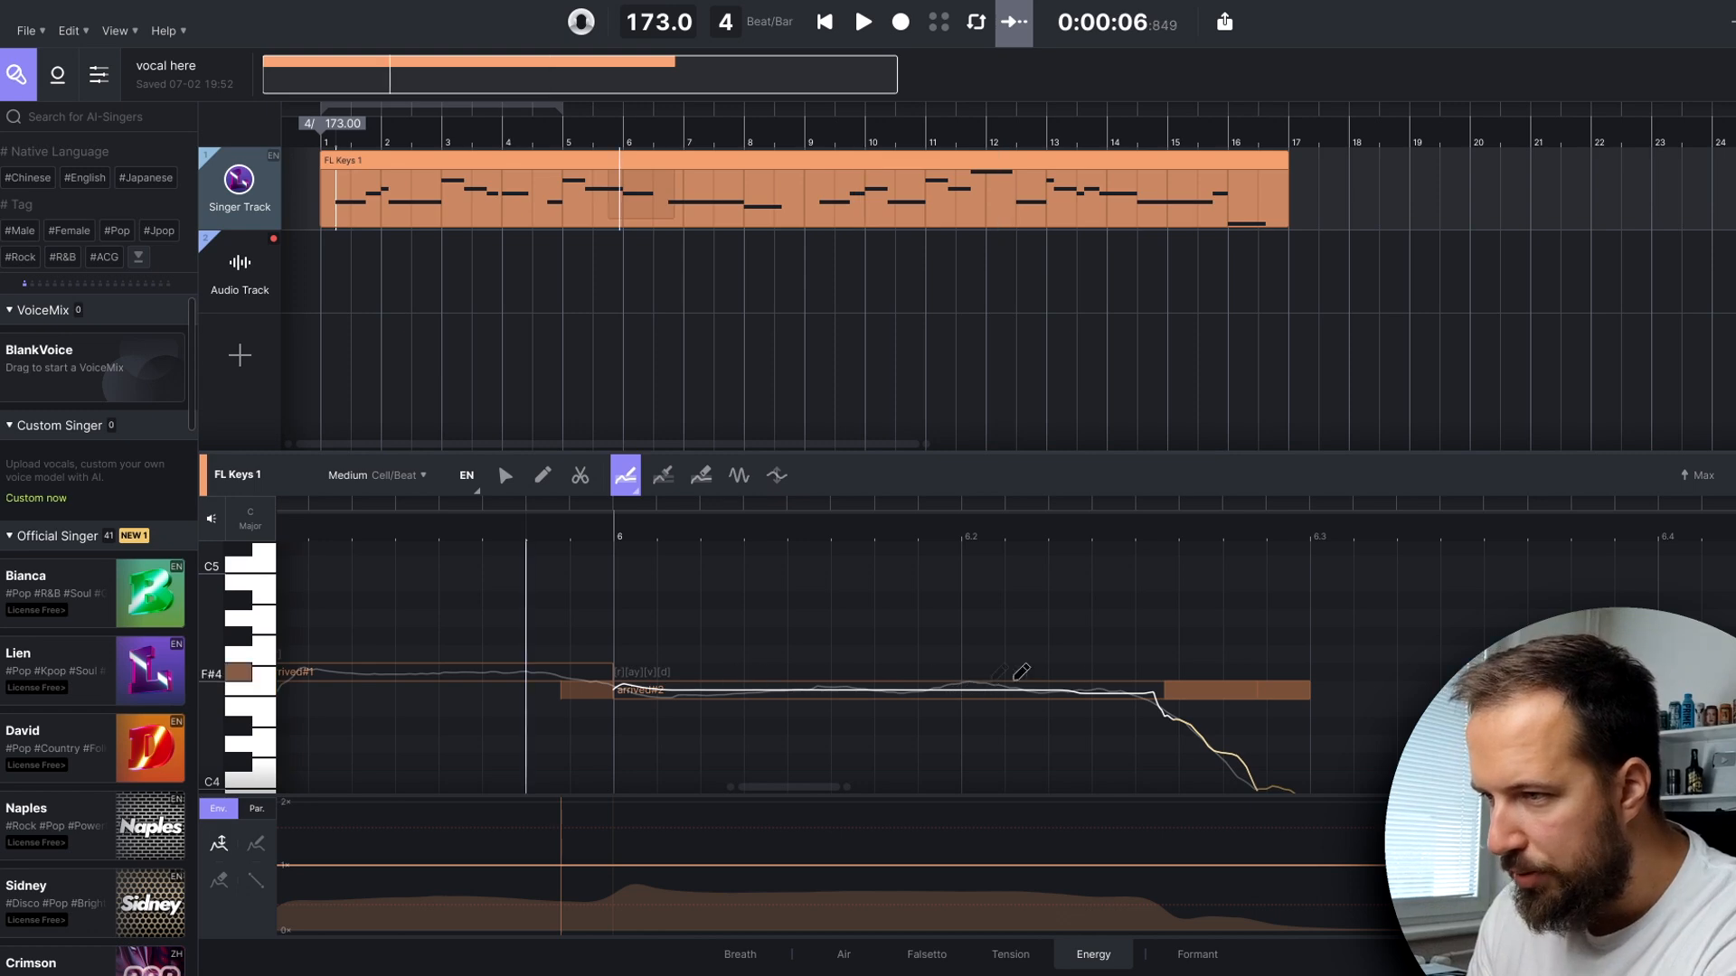
{"action": "key", "text": "space"}
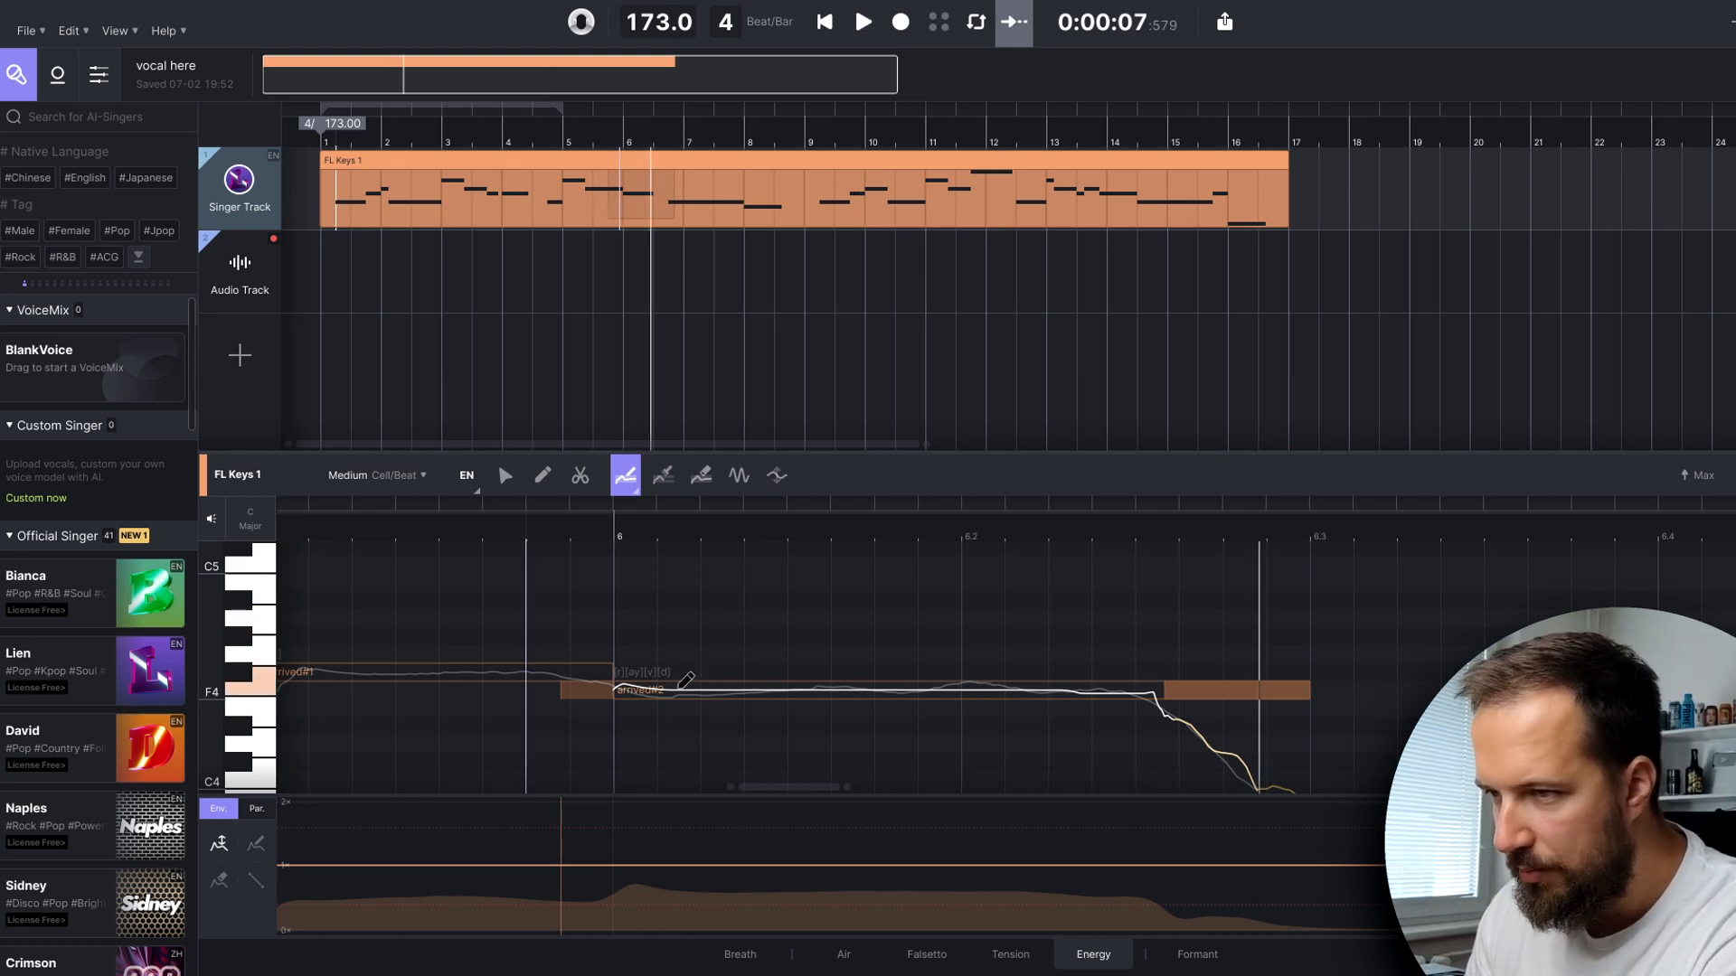
{"action": "left_click_drag", "start_coordinate": [663, 680], "coordinate": [1114, 680]}
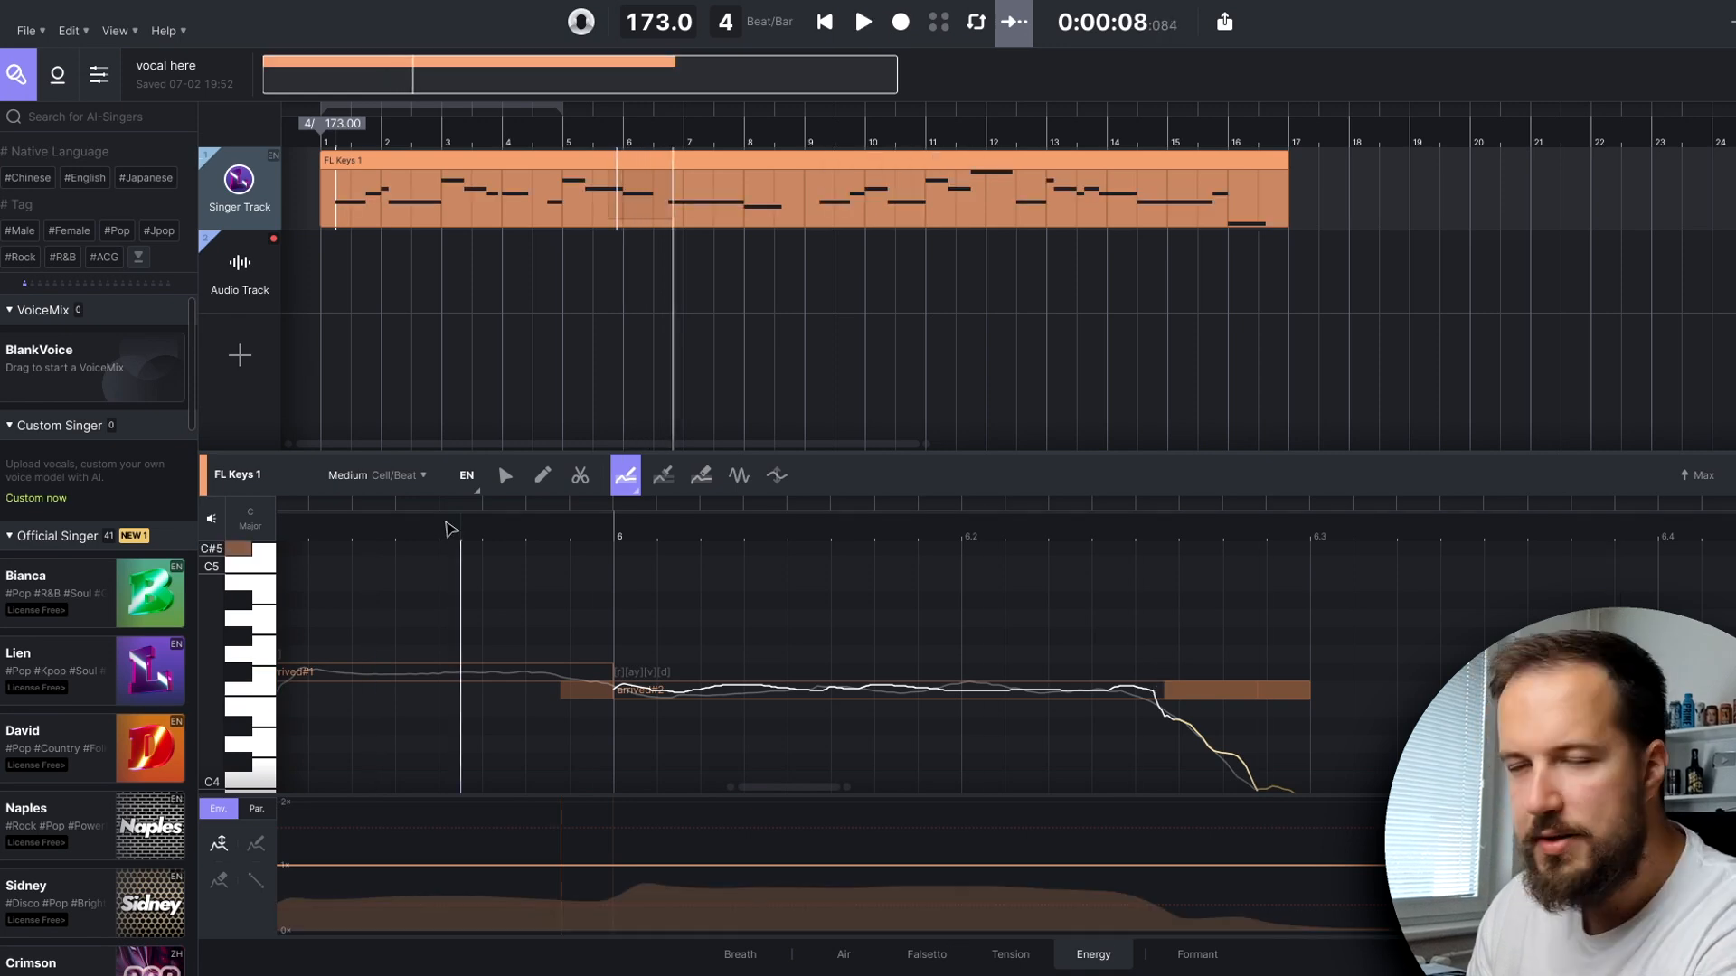
- Add breaths in the gaps before the phrases in bars 4, 6 and 9, and play the vocal from bar 4
{"action": "left_click", "coordinate": [740, 954]}
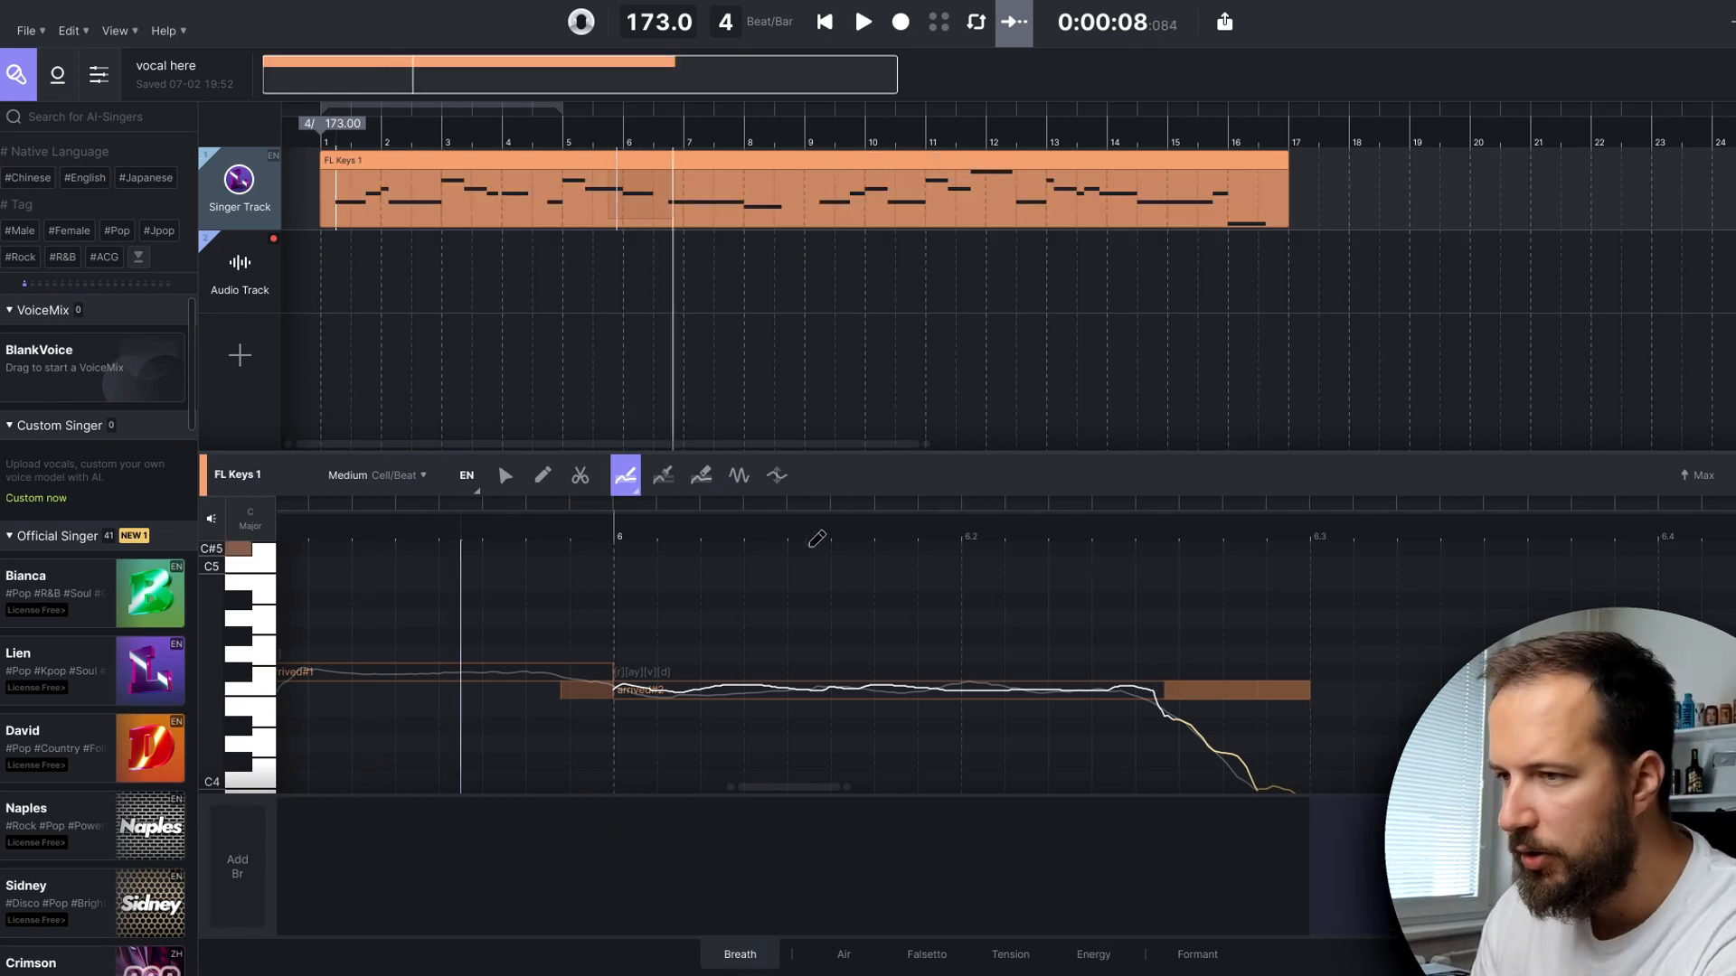
{"action": "scroll", "coordinate": [795, 542], "scroll_direction": "down", "scroll_amount": 5}
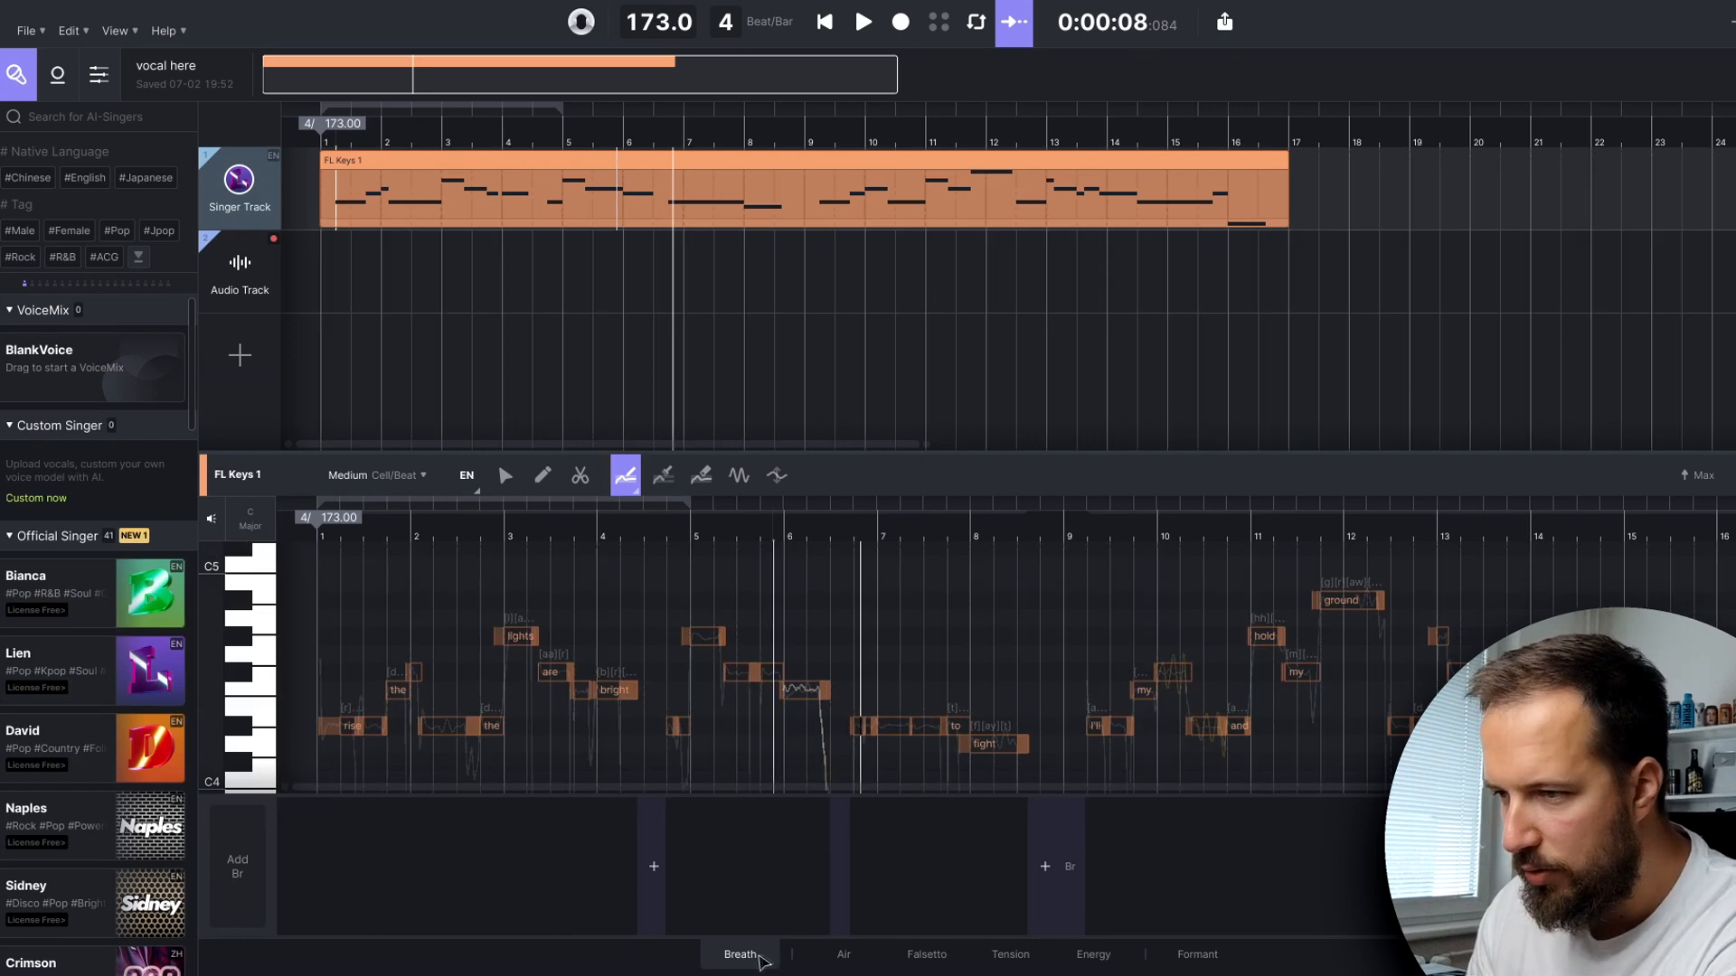
{"action": "left_click", "coordinate": [239, 867]}
{"action": "left_click", "coordinate": [845, 868]}
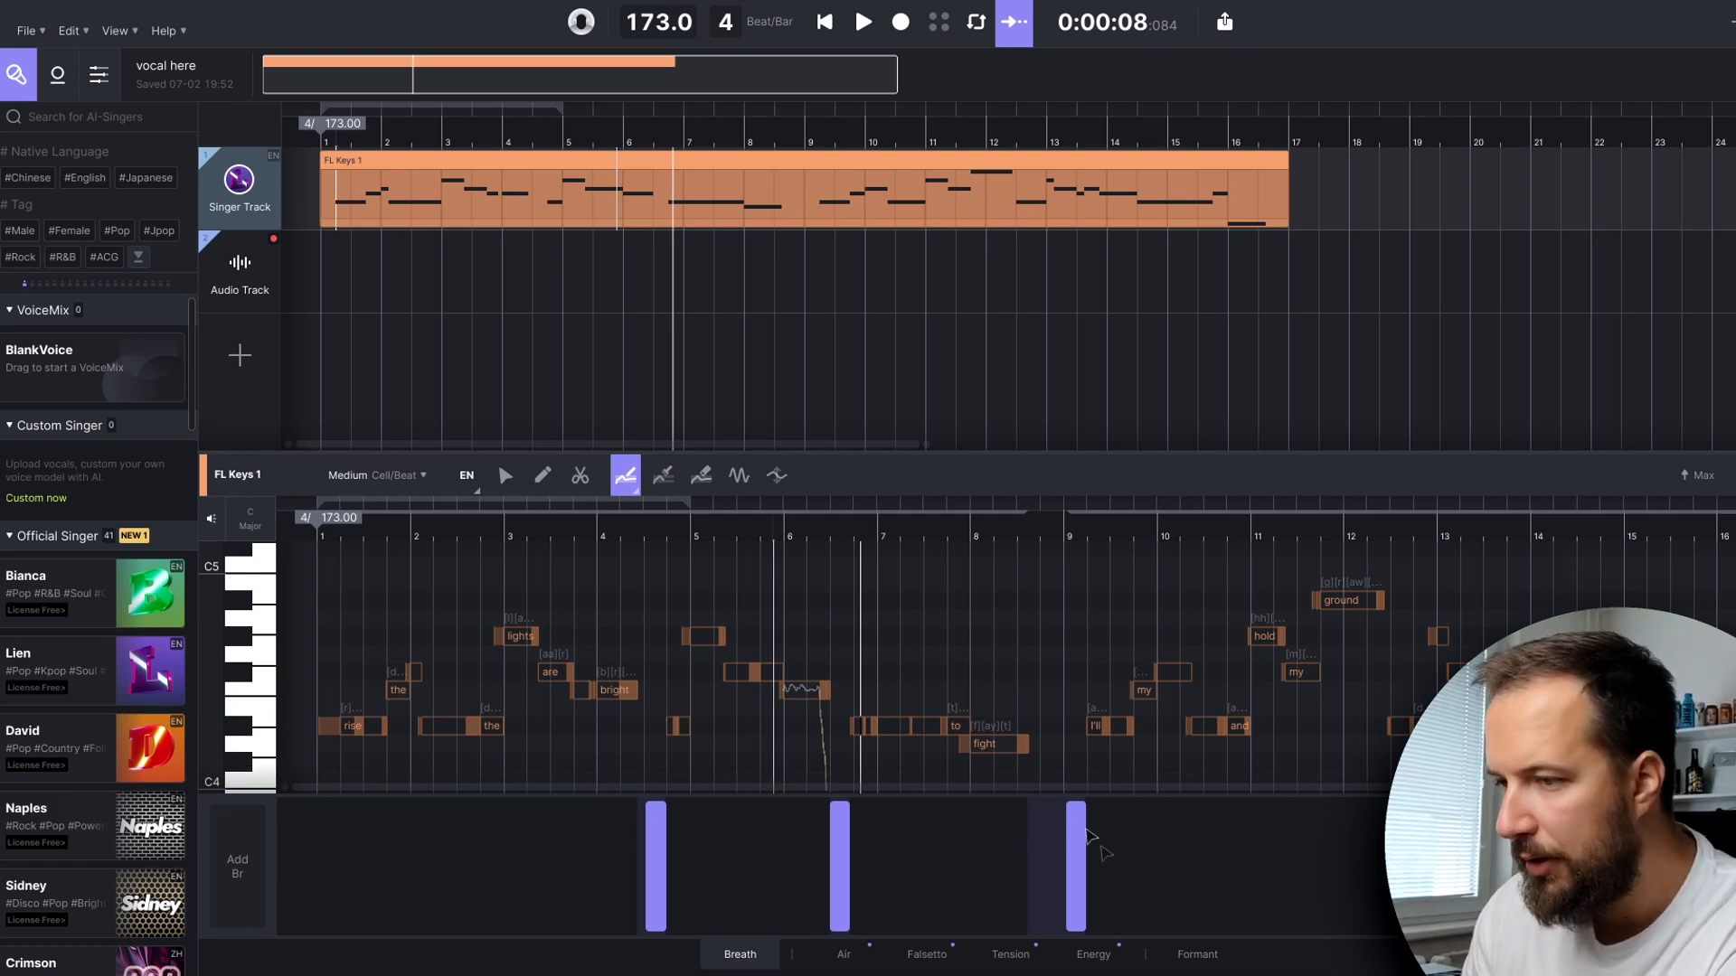
{"action": "left_click", "coordinate": [623, 530]}
{"action": "key", "text": "space"}
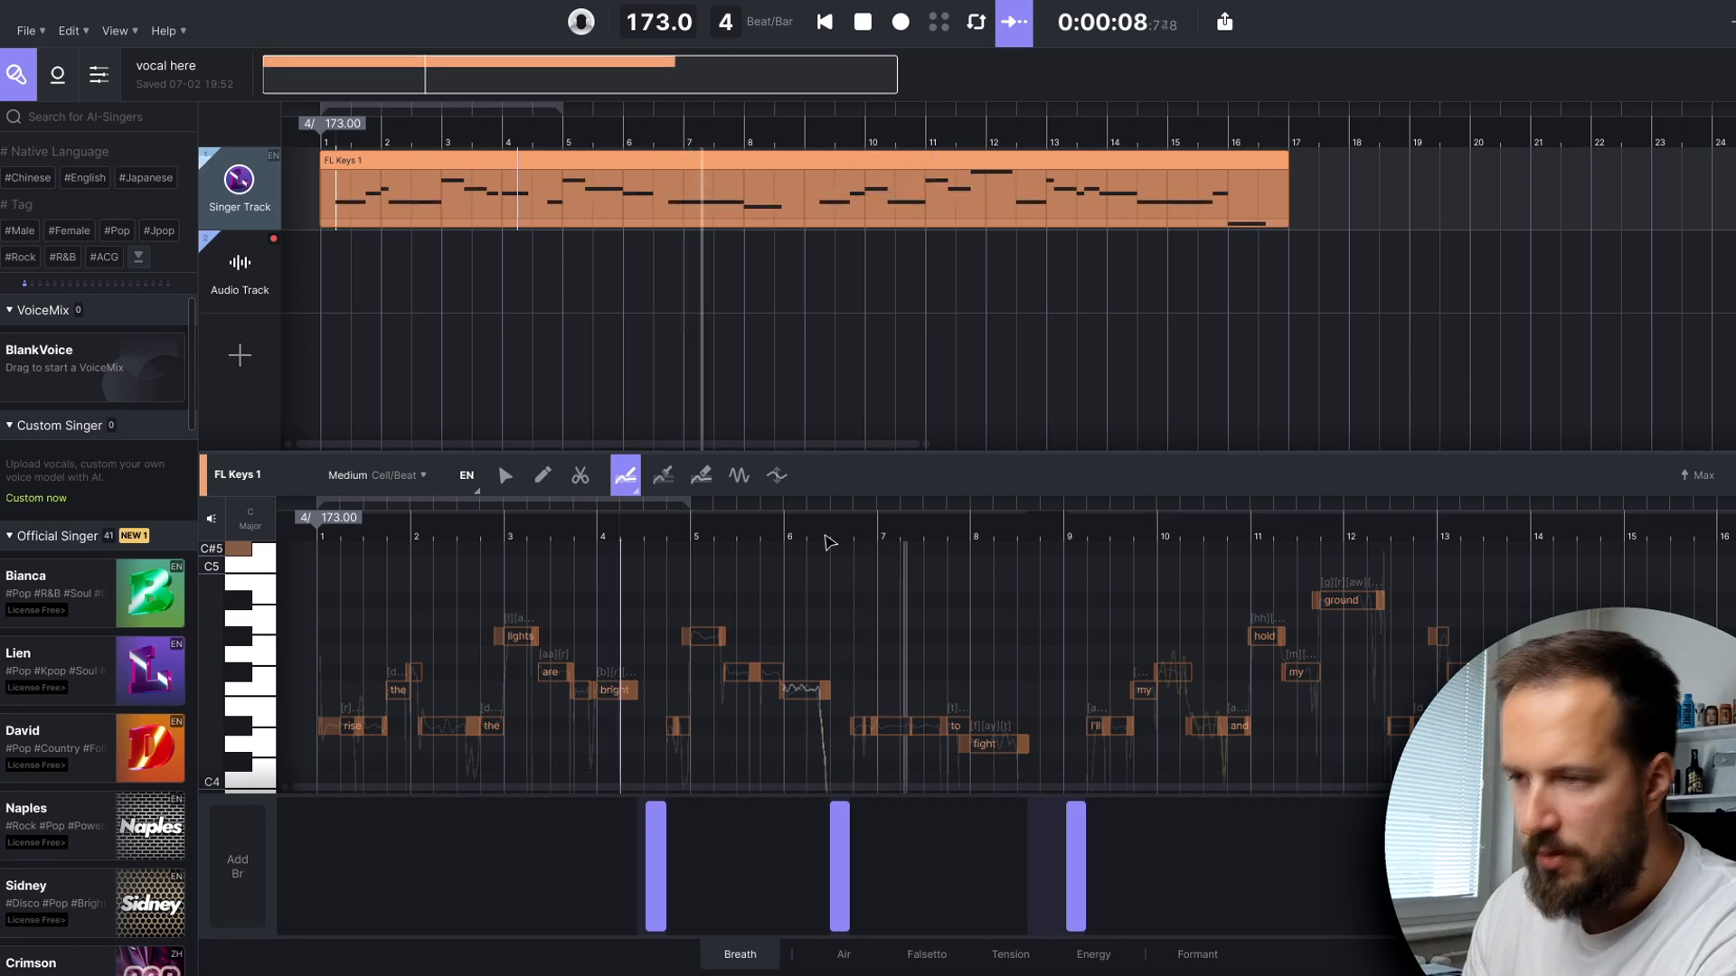
{"action": "key", "text": "space"}
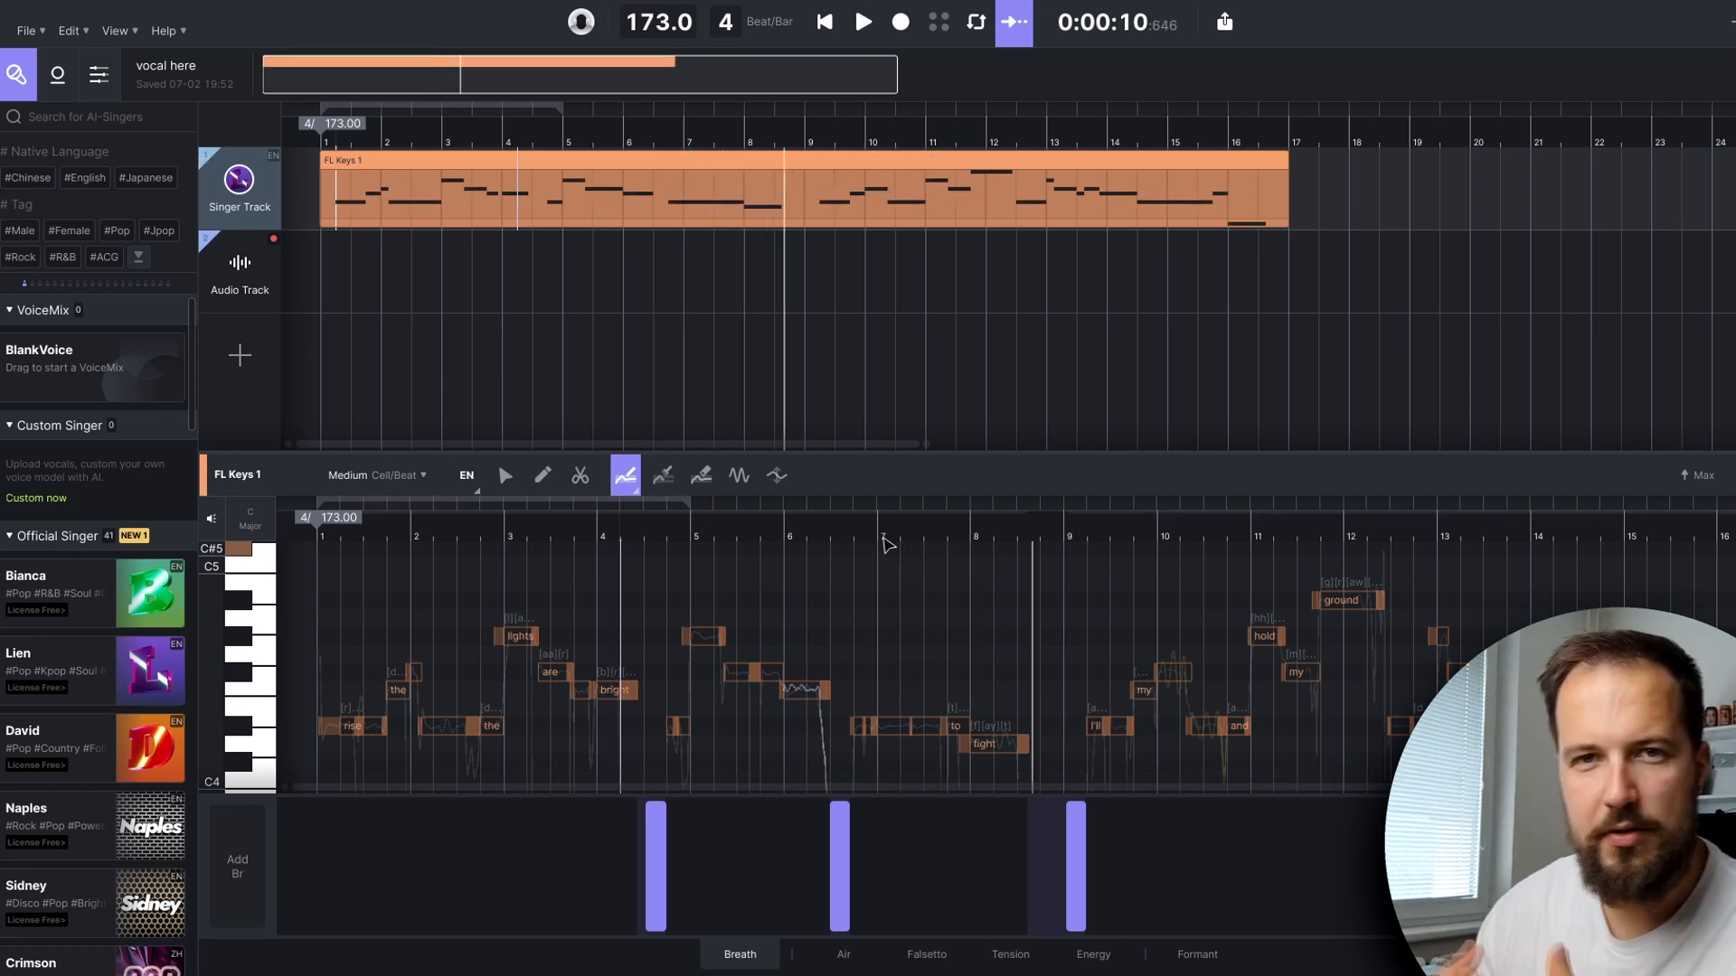
- Draw a raised Tension curve over the phrase "but I'm ready to fight" in bars 6 to 8 and play it
{"action": "left_click", "coordinate": [841, 955]}
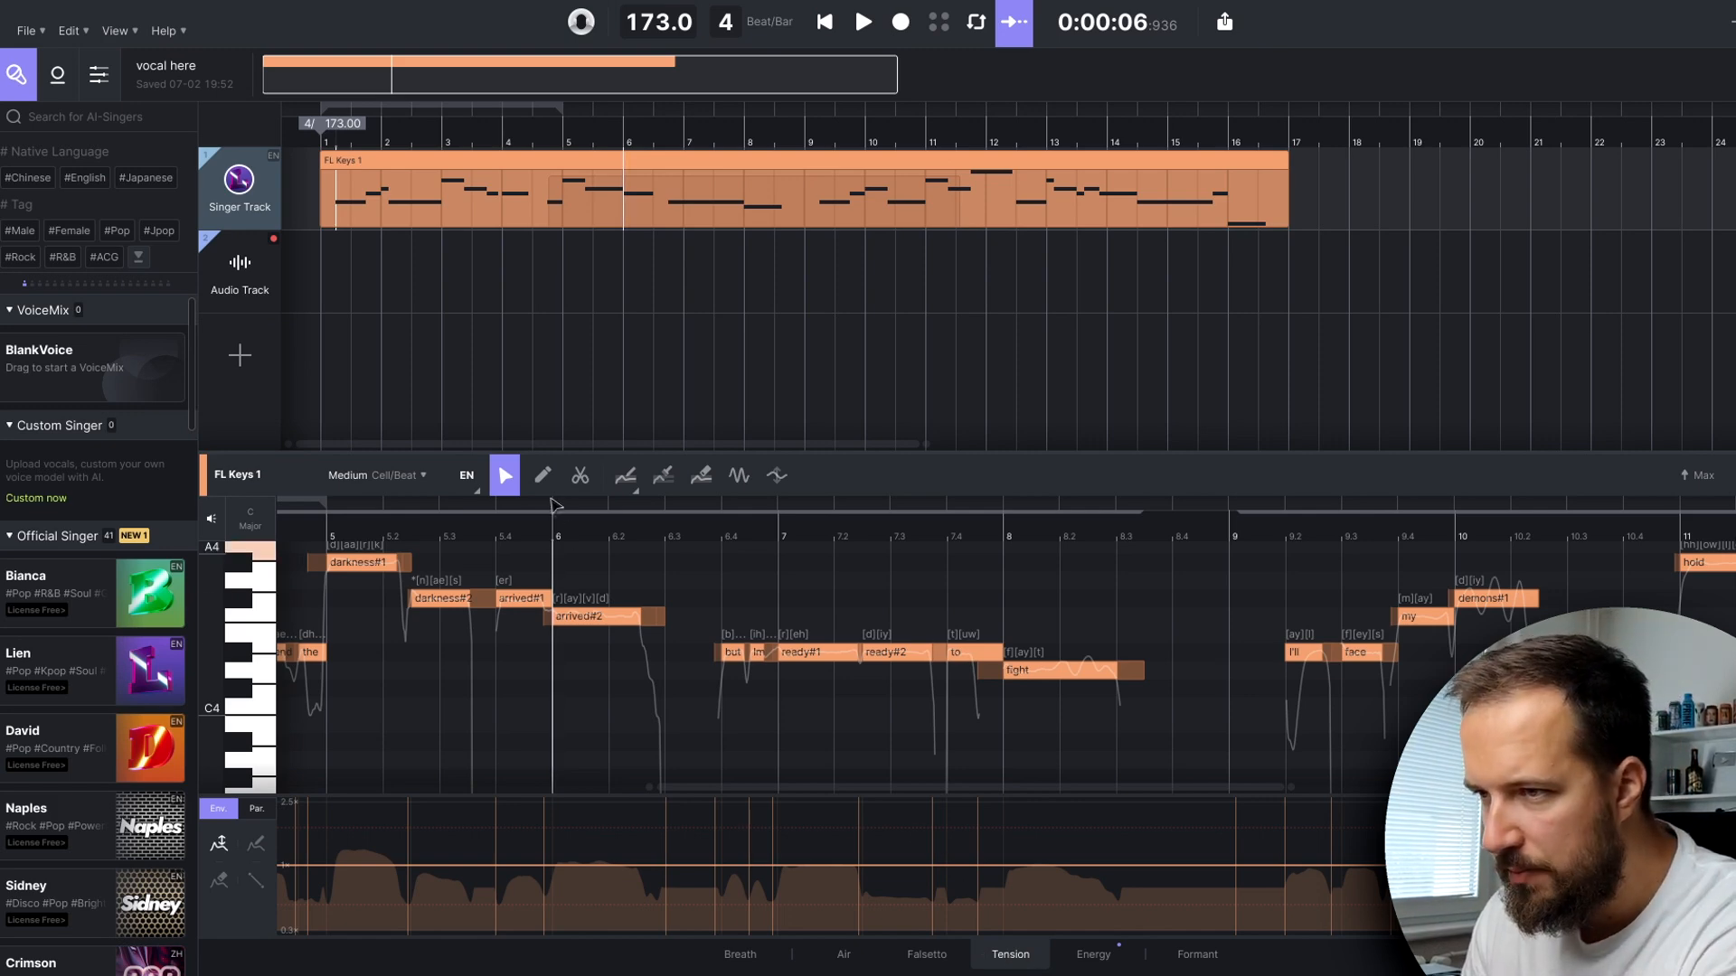
{"action": "left_click", "coordinate": [255, 843]}
{"action": "mouse_move", "coordinate": [714, 847]}
{"action": "left_mouse_down"}
{"action": "mouse_move", "coordinate": [795, 818]}
{"action": "mouse_move", "coordinate": [1095, 850]}
{"action": "left_mouse_up"}
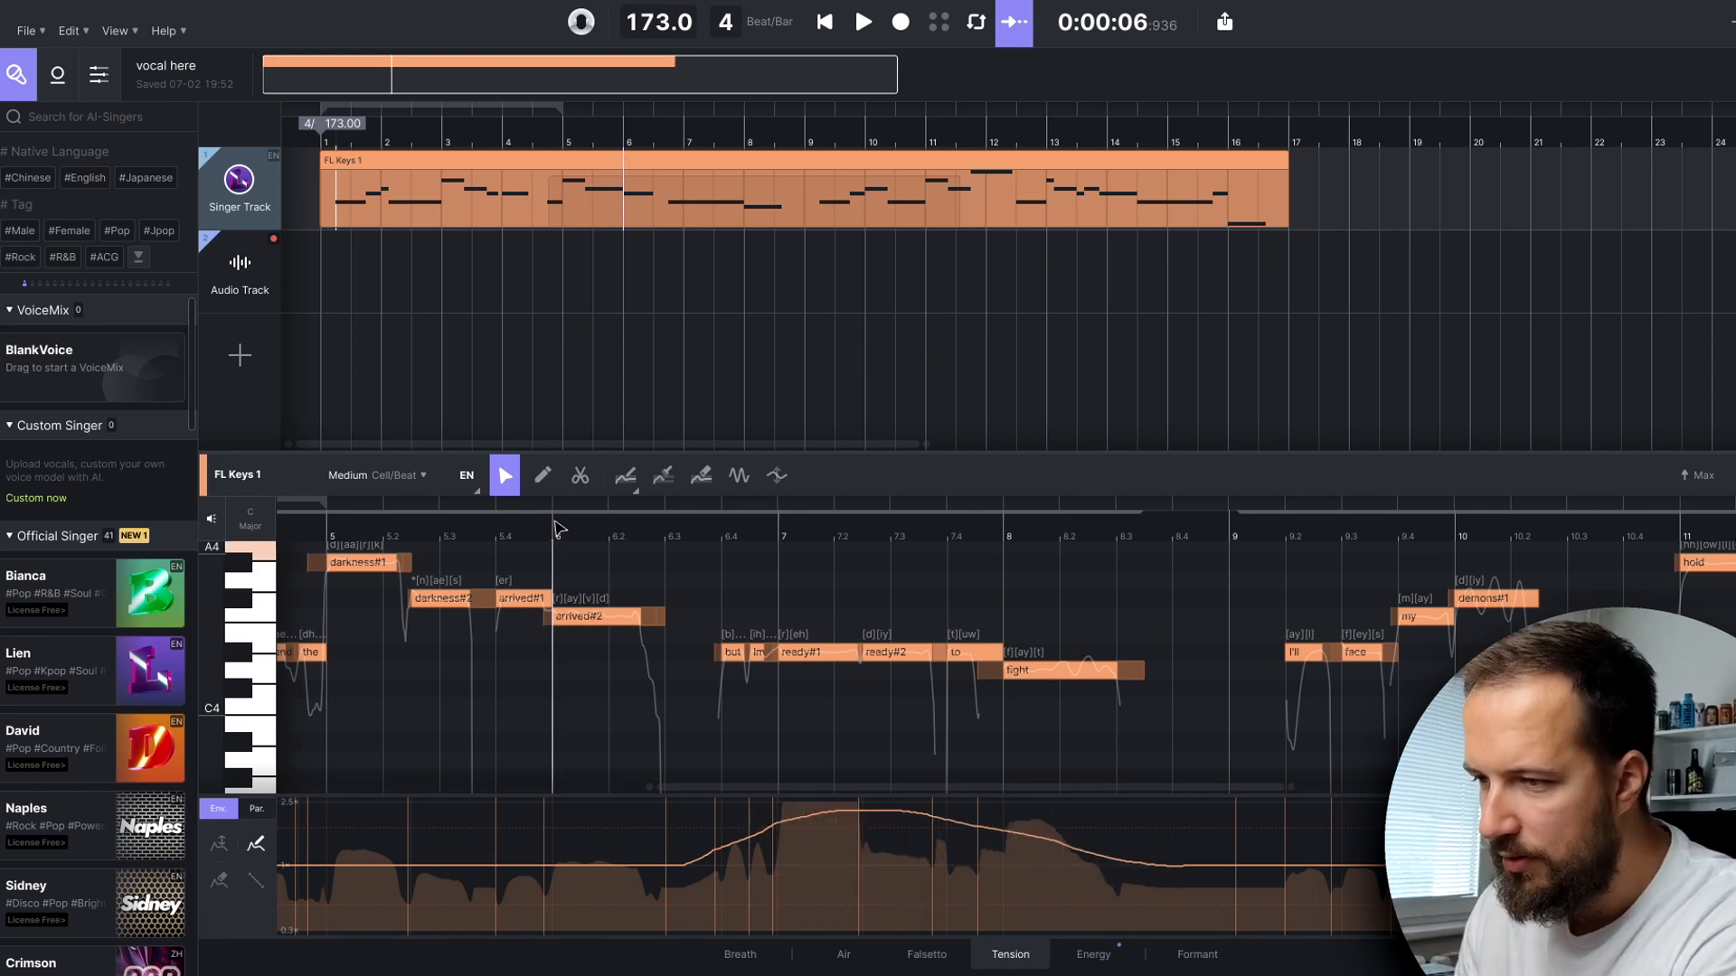
{"action": "key", "text": "space"}
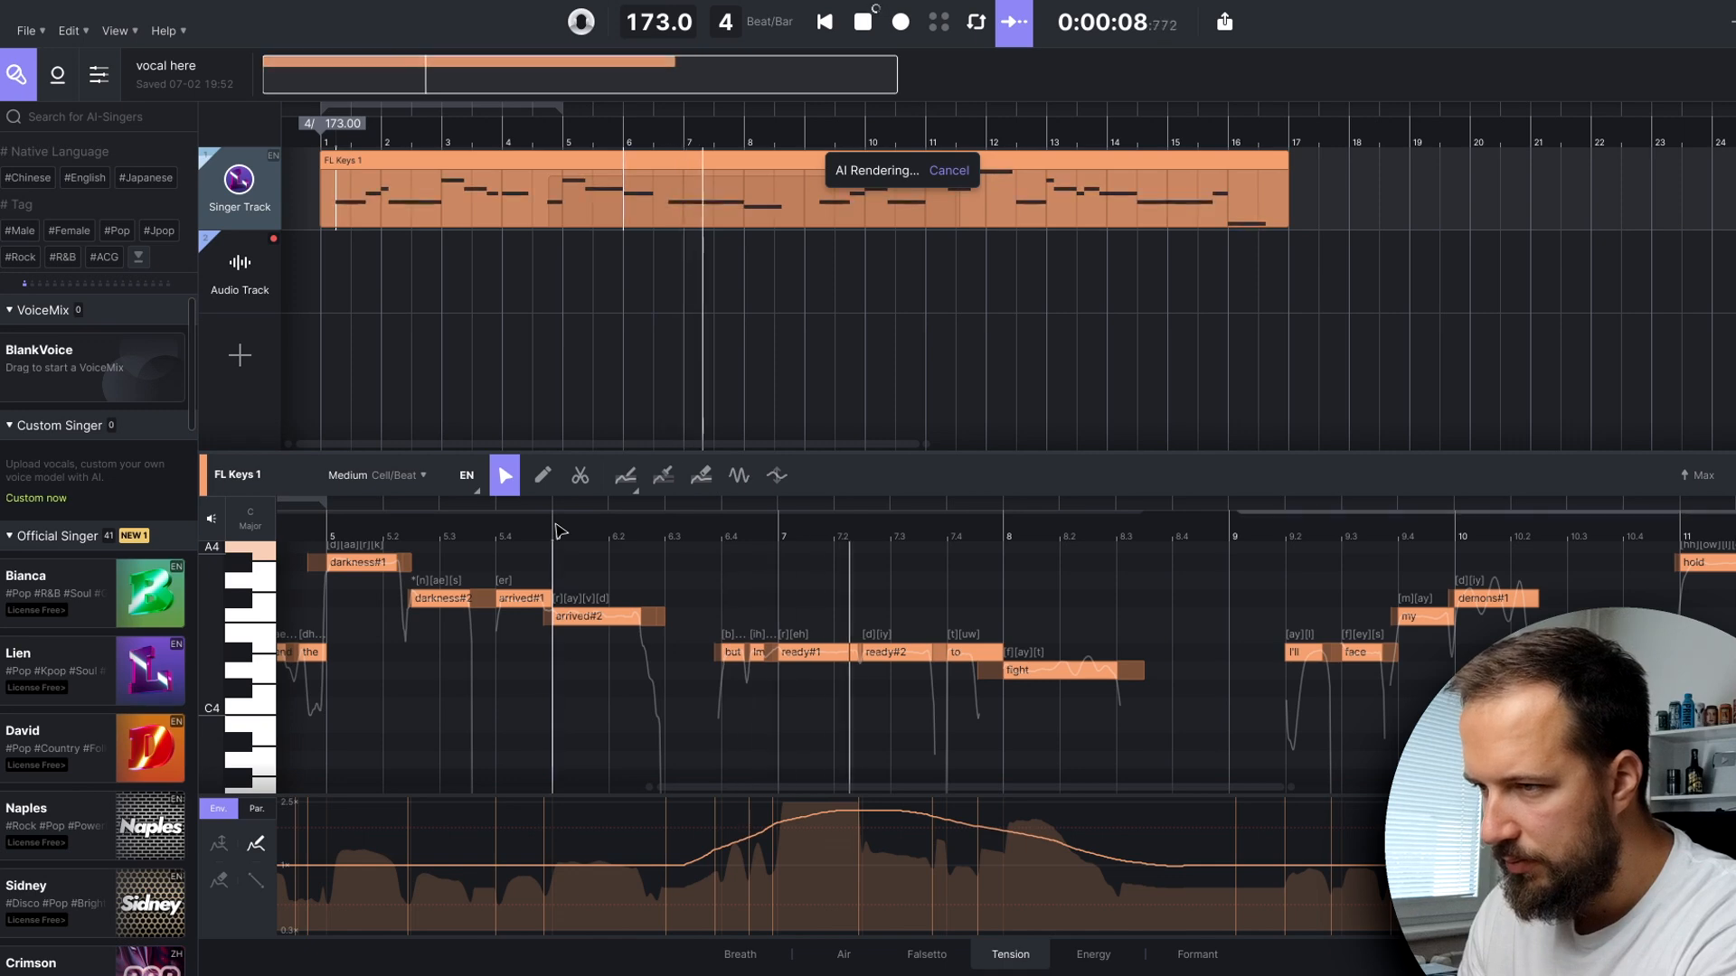
{"action": "key", "text": "space"}
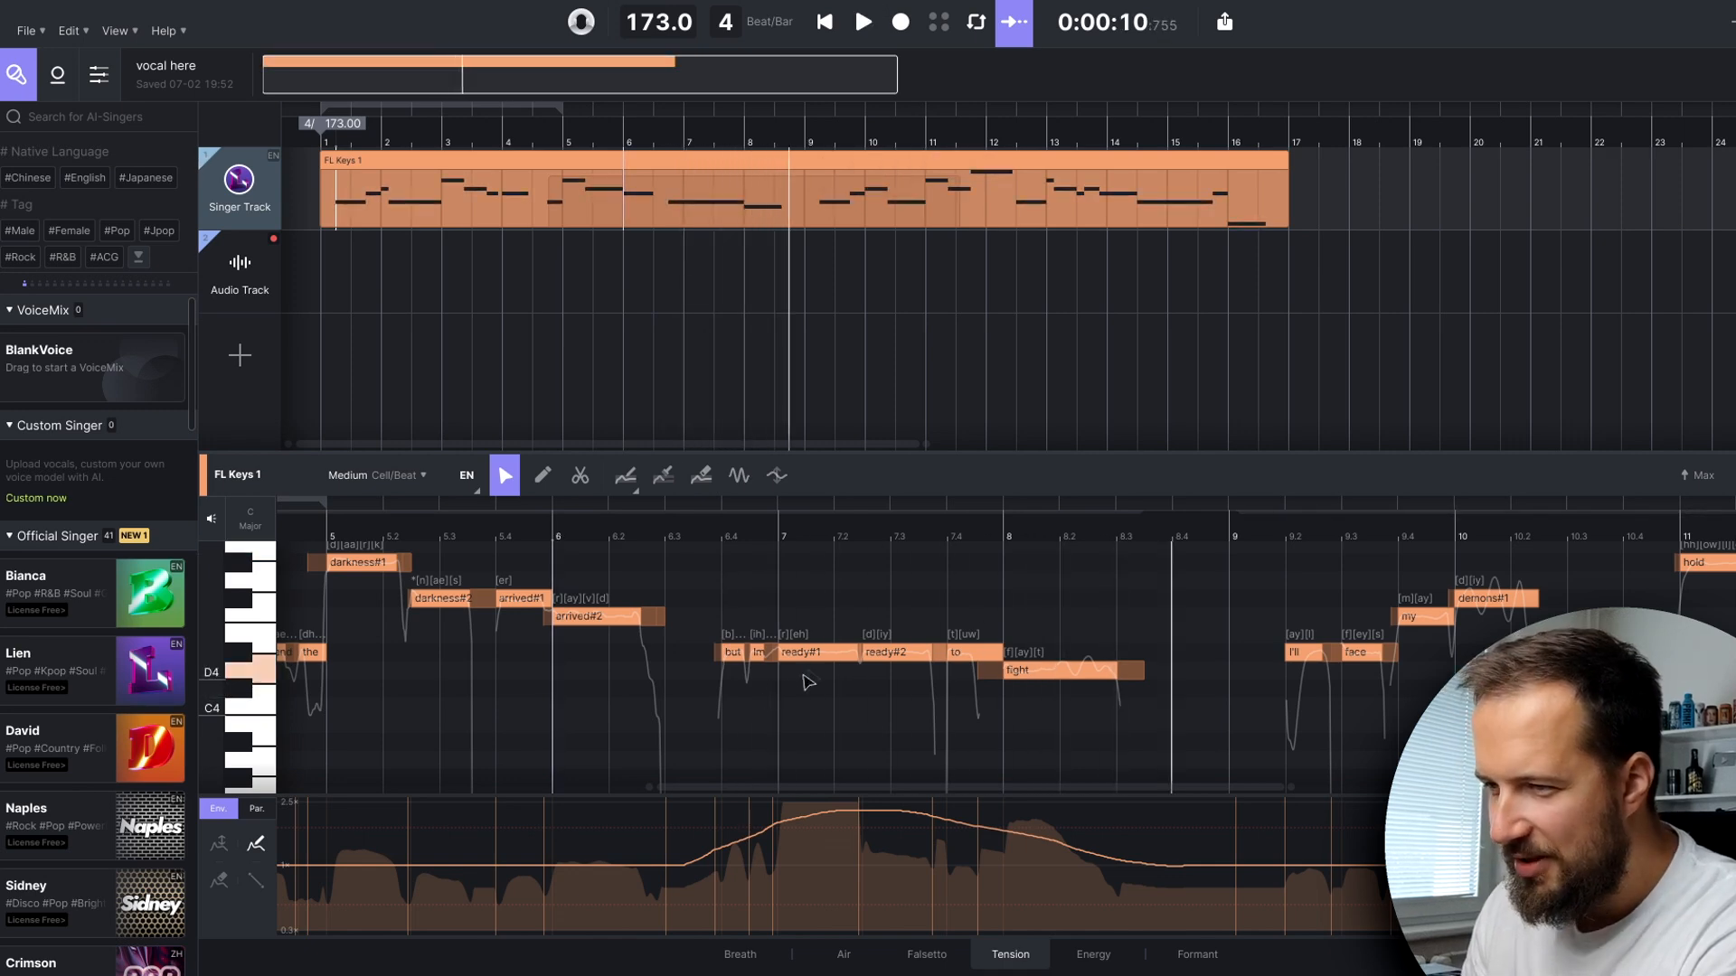
- Redraw the Tension curve below the baseline over the phrase "but I'm ready to fight" and play it
{"action": "mouse_move", "coordinate": [715, 875]}
{"action": "left_mouse_down"}
{"action": "mouse_move", "coordinate": [904, 909]}
{"action": "mouse_move", "coordinate": [1166, 867]}
{"action": "left_mouse_up"}
{"action": "key", "text": "space"}
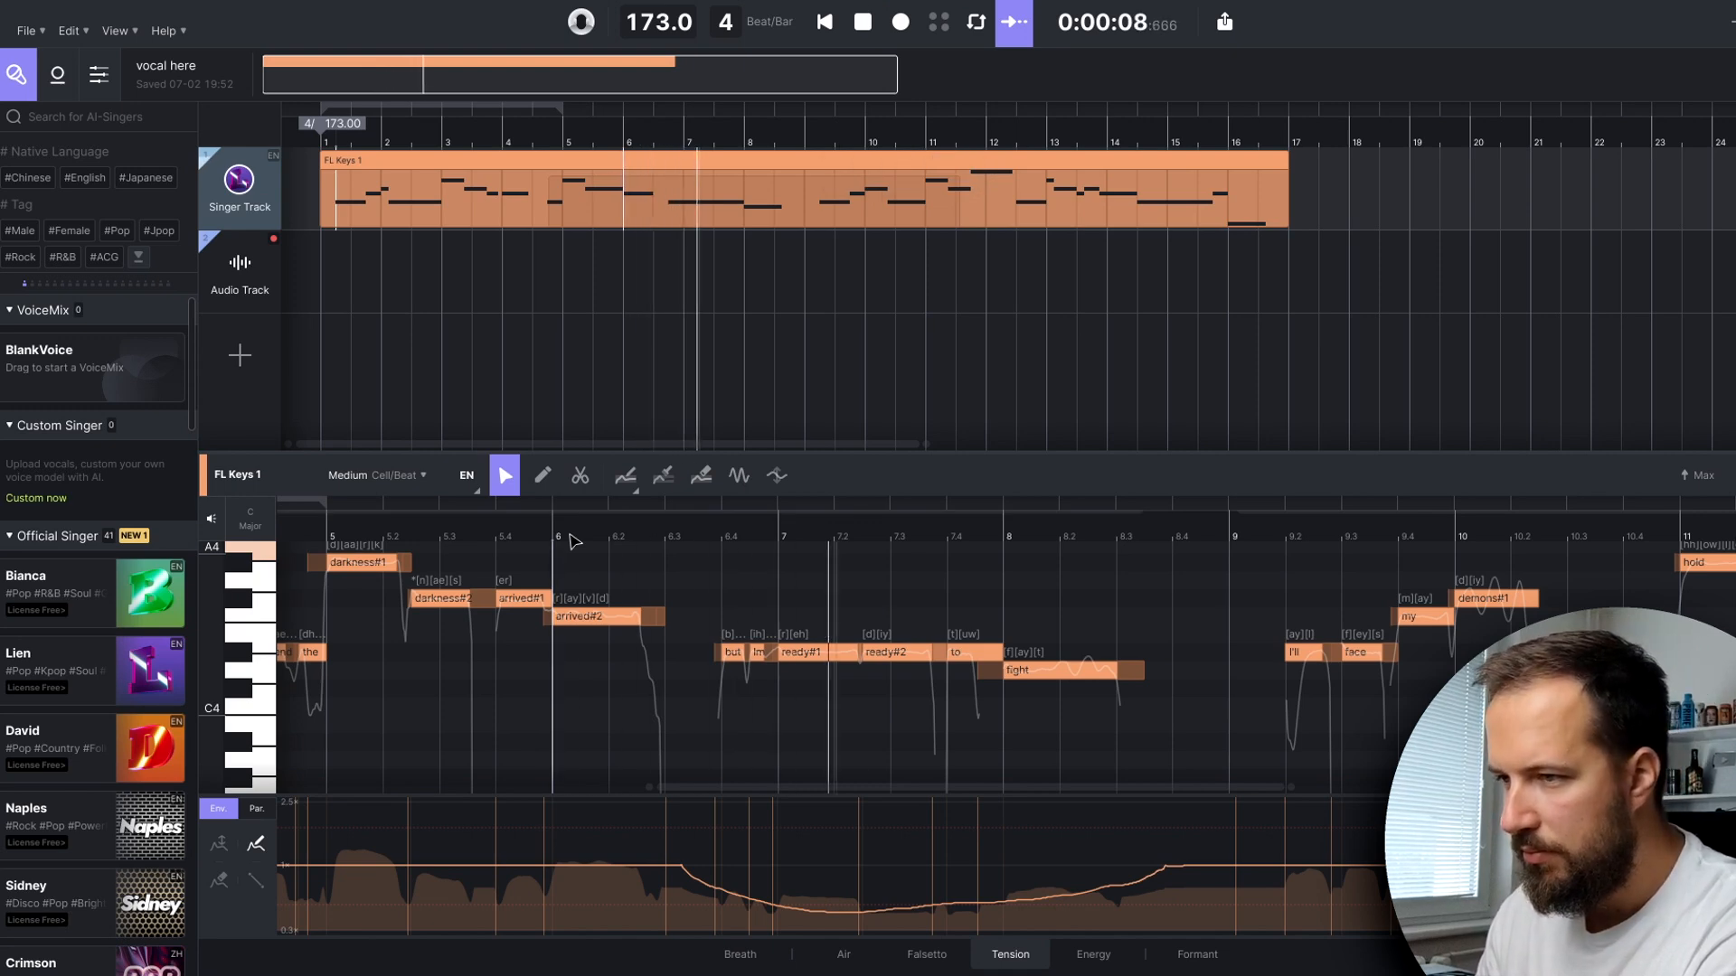
{"action": "key", "text": "space"}
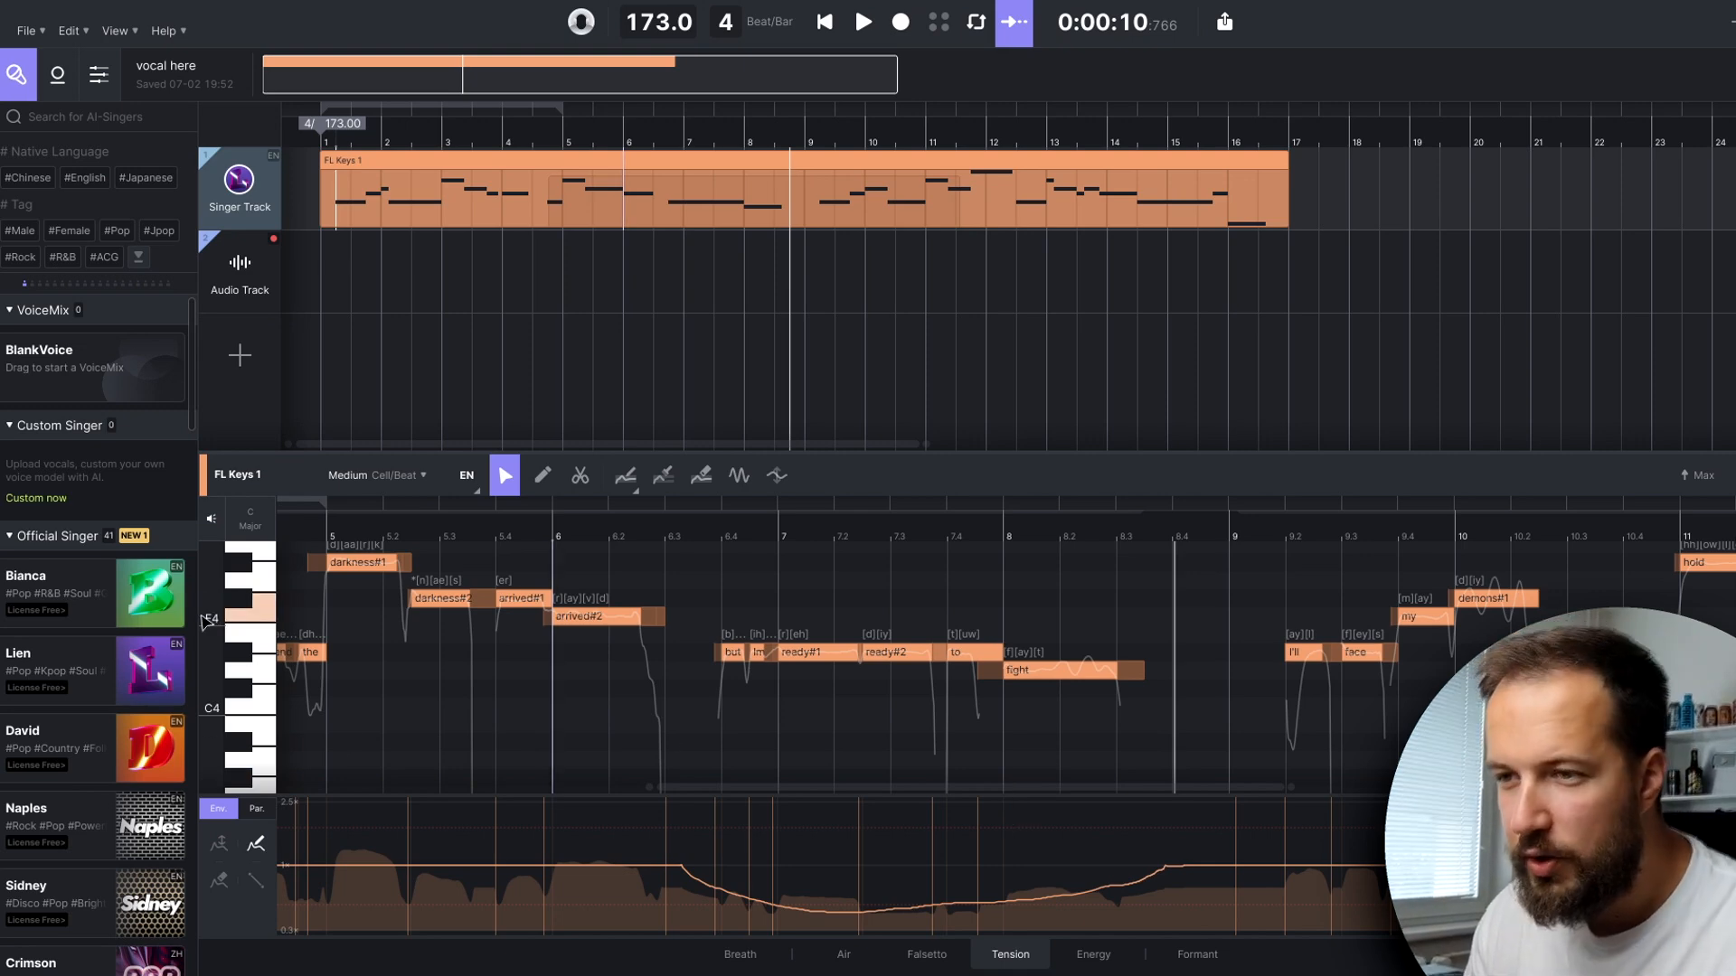
{"action": "mouse_move", "coordinate": [103, 648]}
{"action": "mouse_move", "coordinate": [59, 599]}
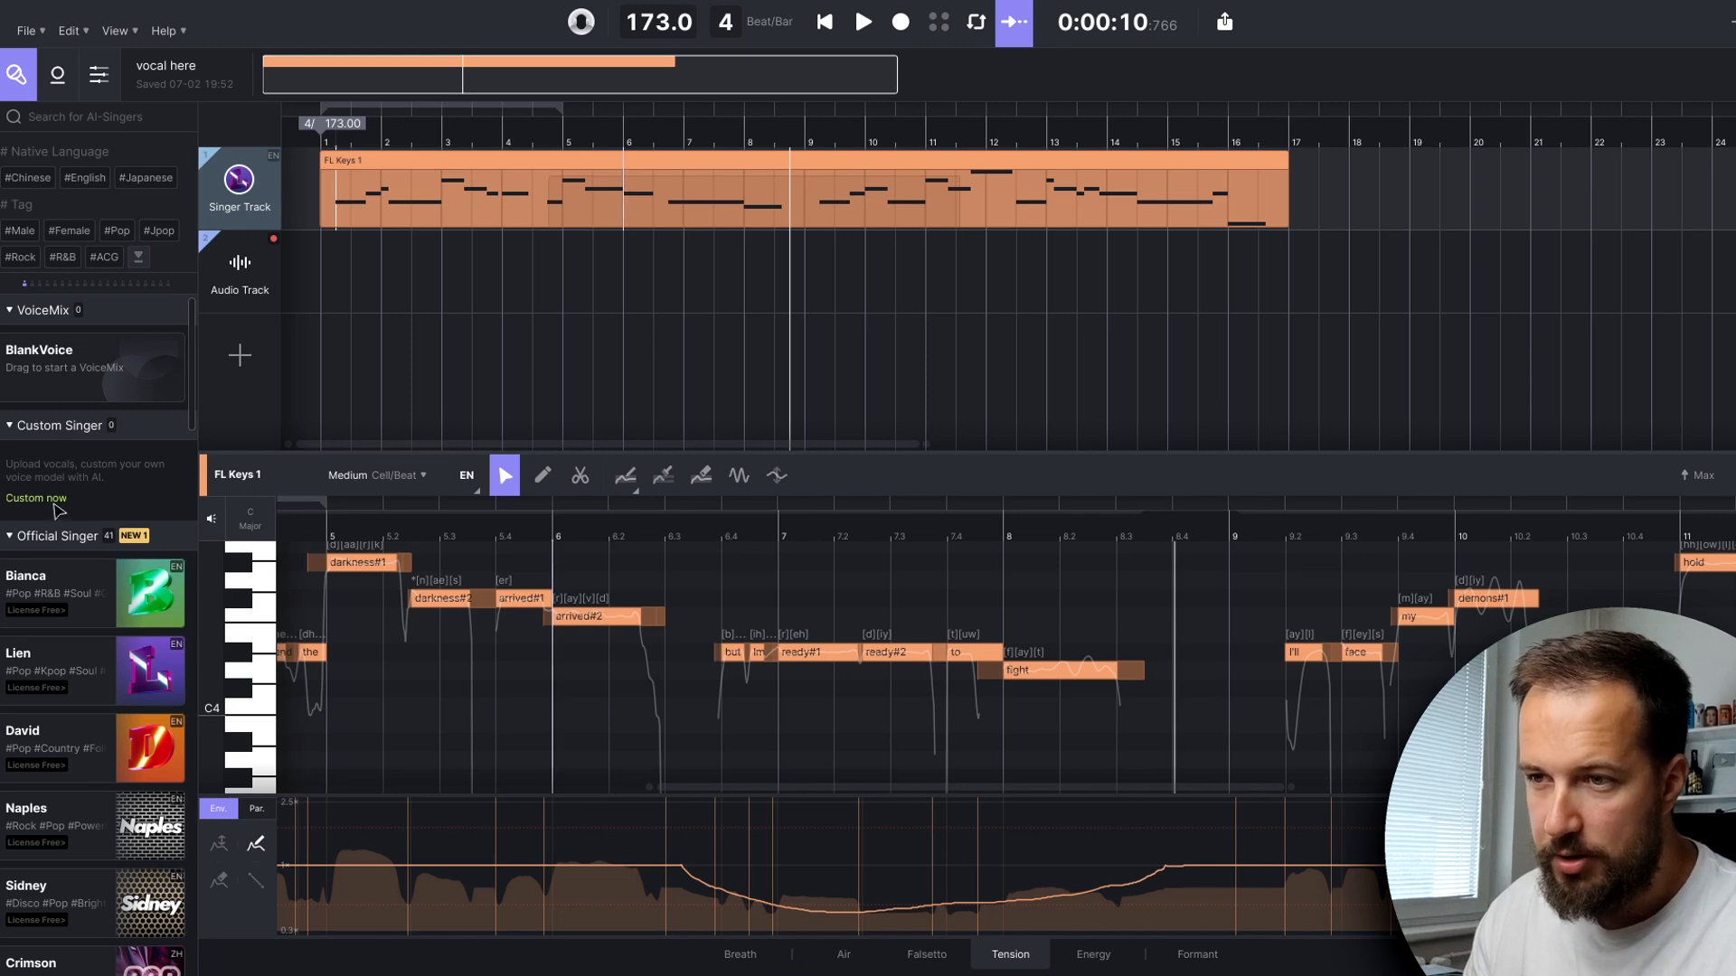
{"action": "mouse_move", "coordinate": [181, 629]}
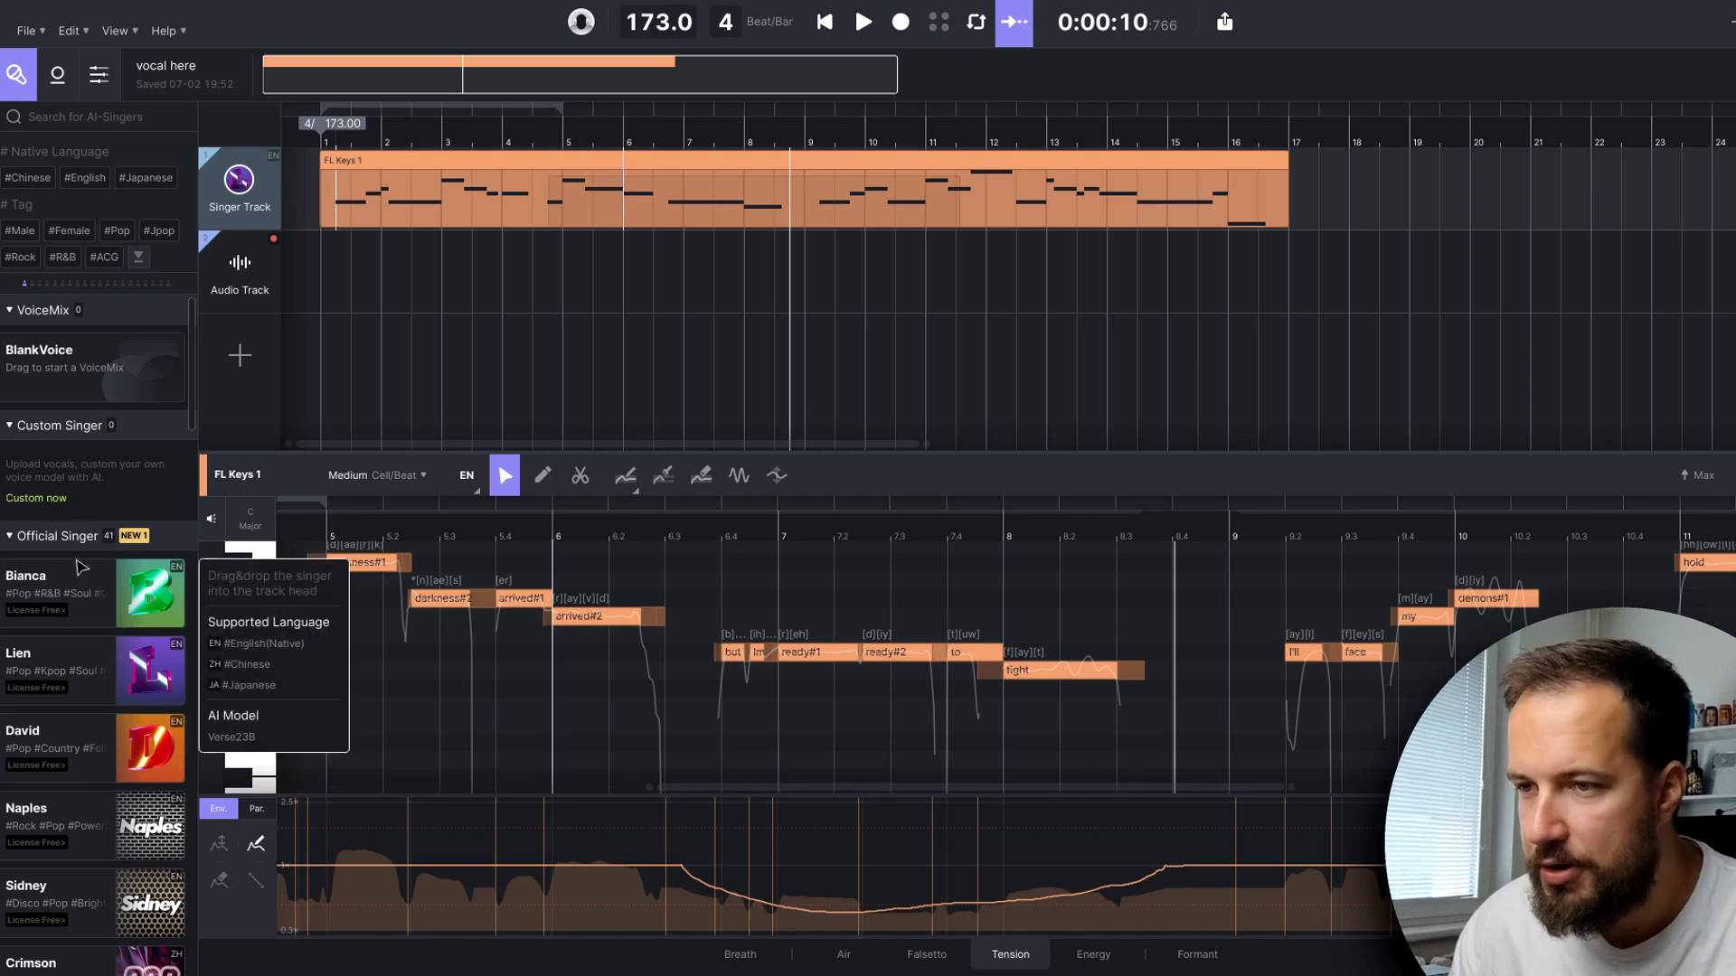
- Add the David and Bianca voices to the singer track's Lien voice mix, with David at 54
{"action": "scroll", "coordinate": [76, 600], "scroll_direction": "down", "scroll_amount": 5}
{"action": "scroll", "coordinate": [89, 605], "scroll_direction": "up", "scroll_amount": 5}
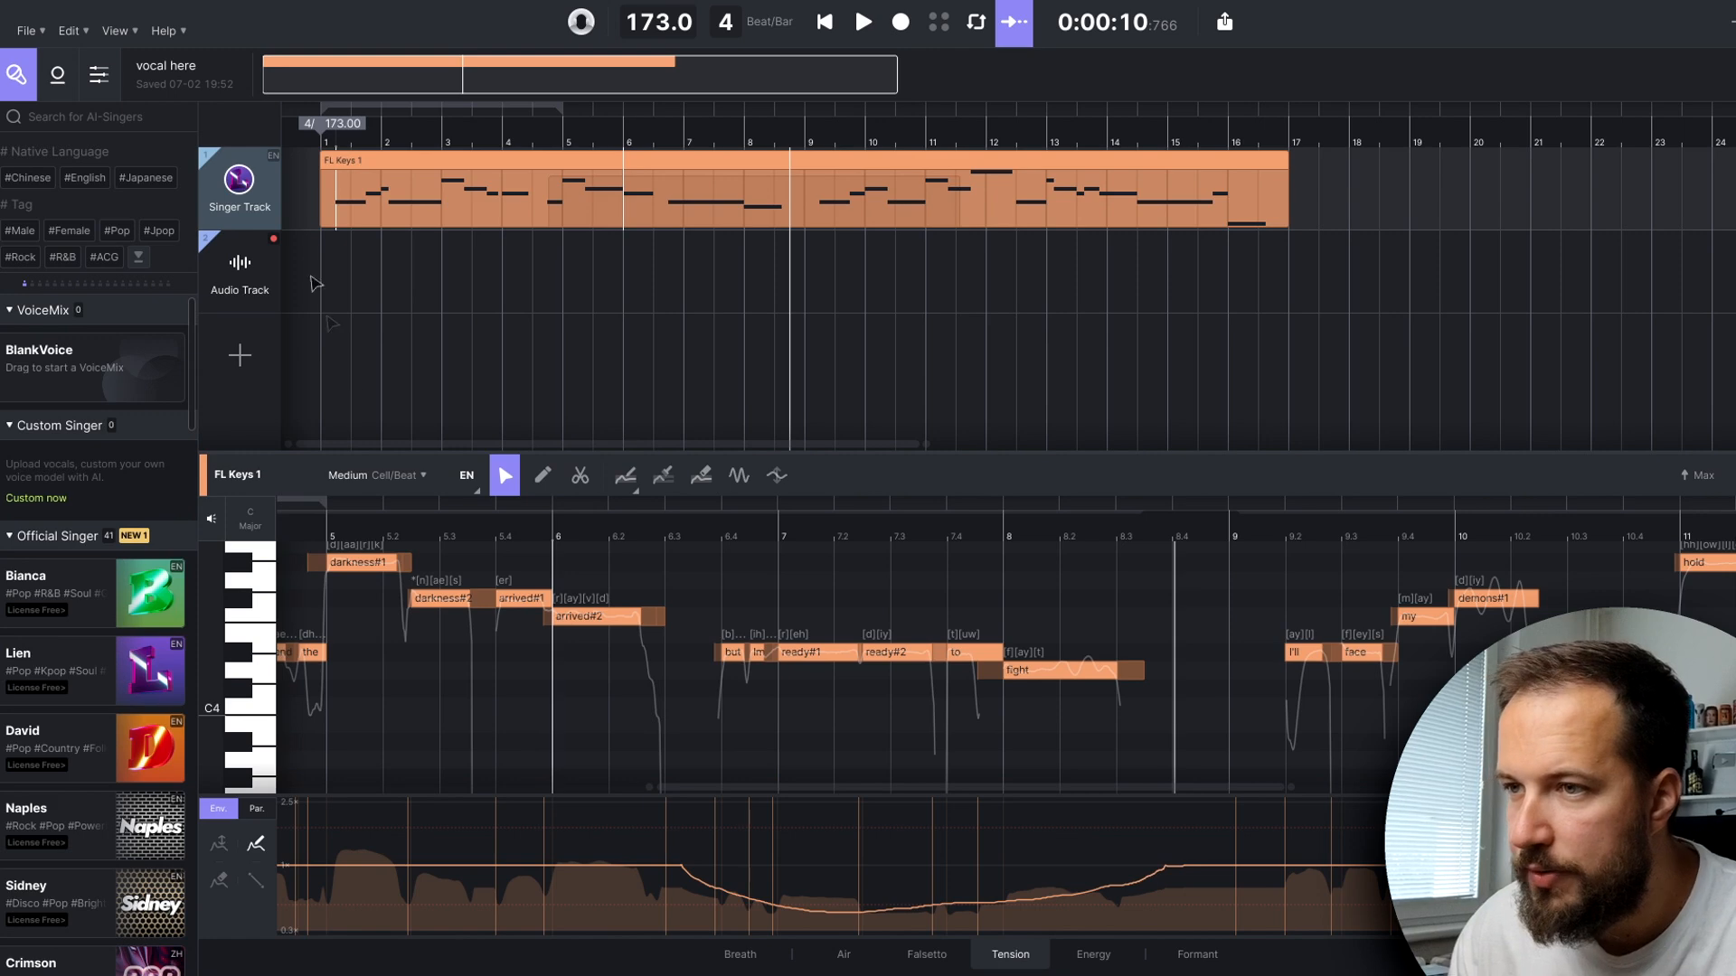
{"action": "left_click", "coordinate": [234, 211]}
{"action": "left_click", "coordinate": [398, 380]}
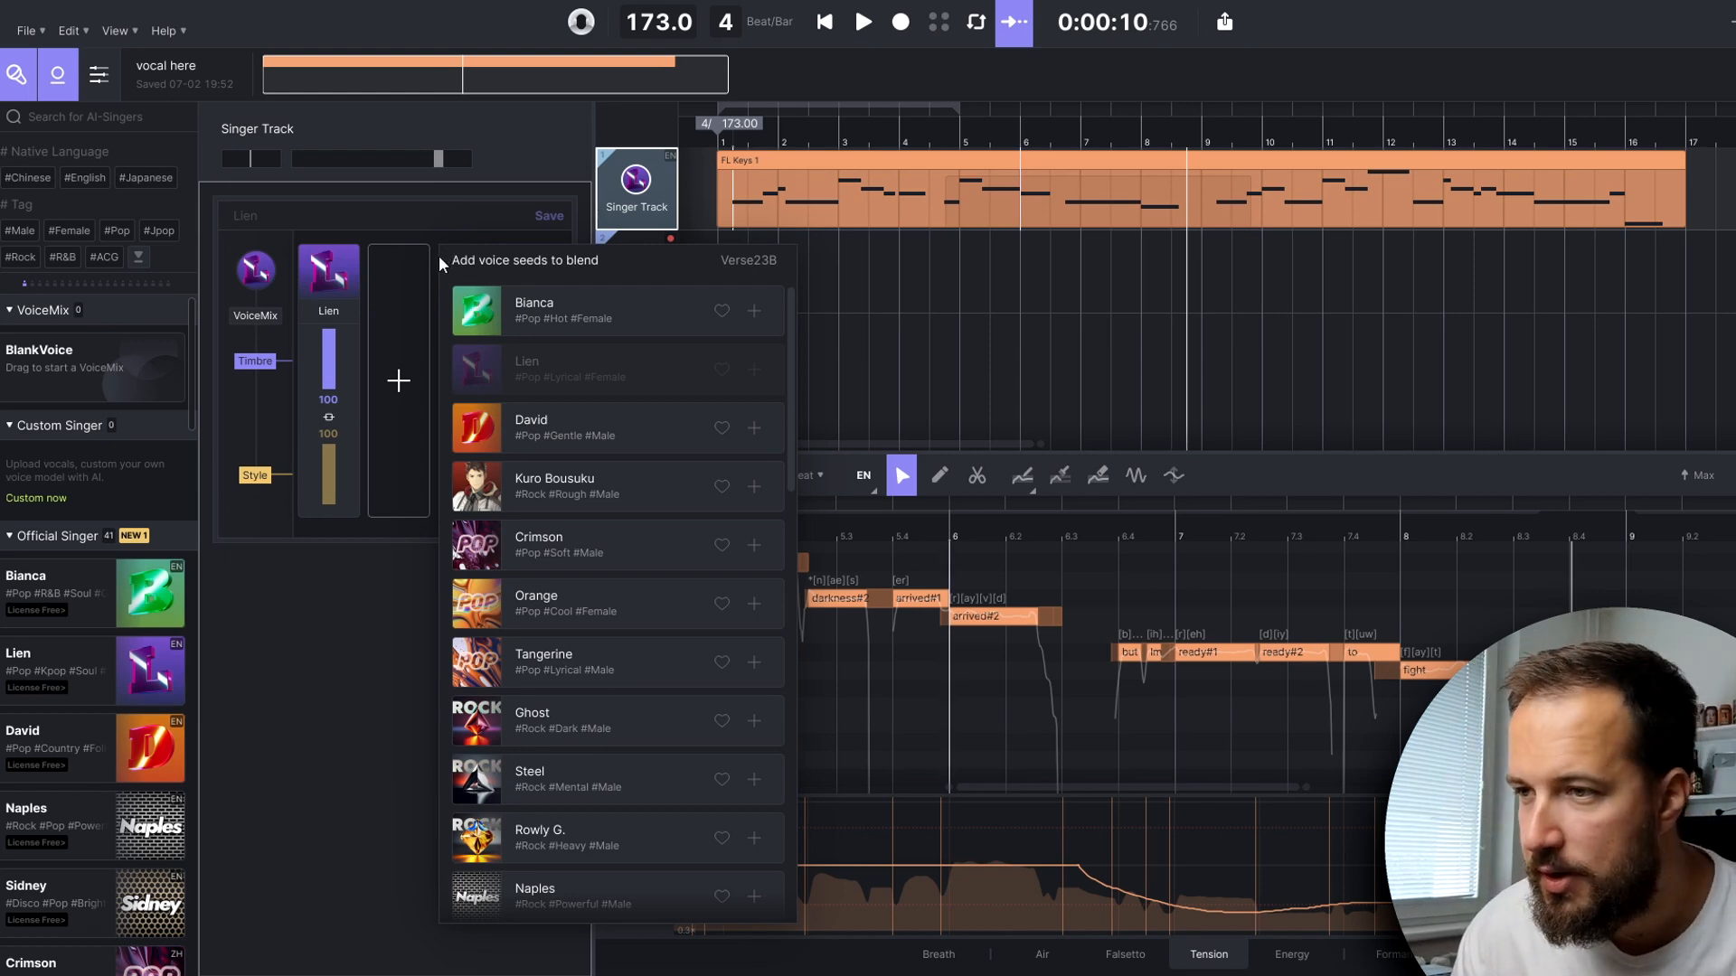
{"action": "left_click", "coordinate": [555, 429]}
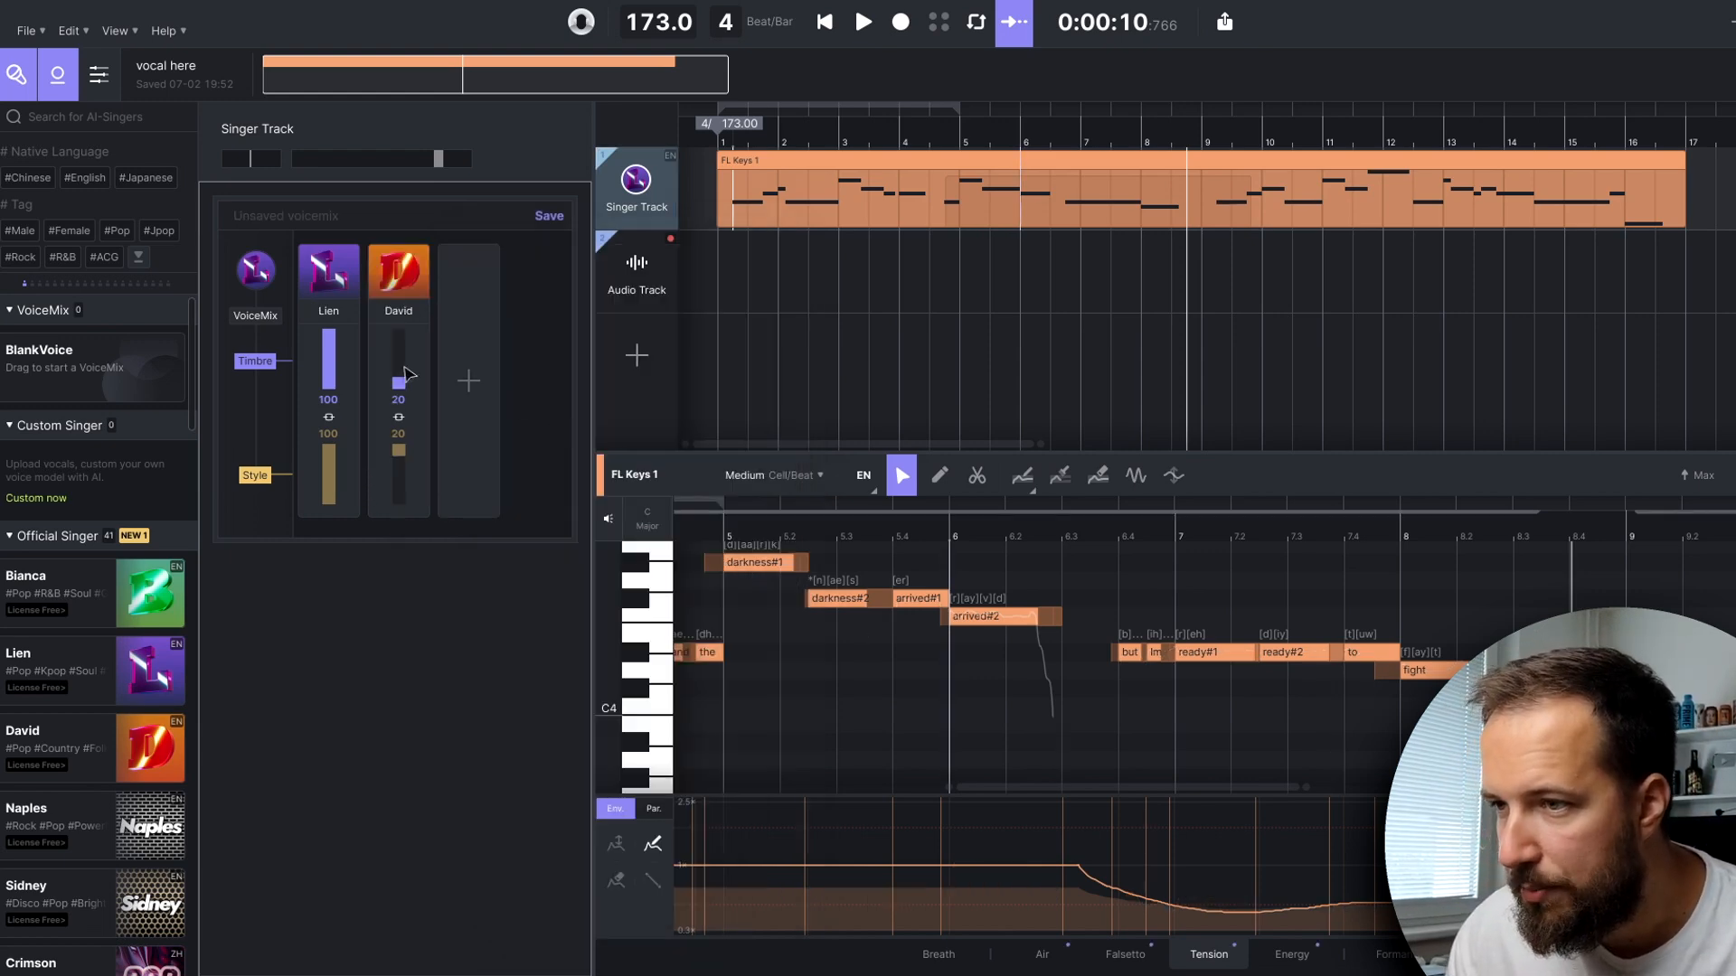
{"action": "left_click", "coordinate": [468, 380]}
{"action": "left_click", "coordinate": [620, 312]}
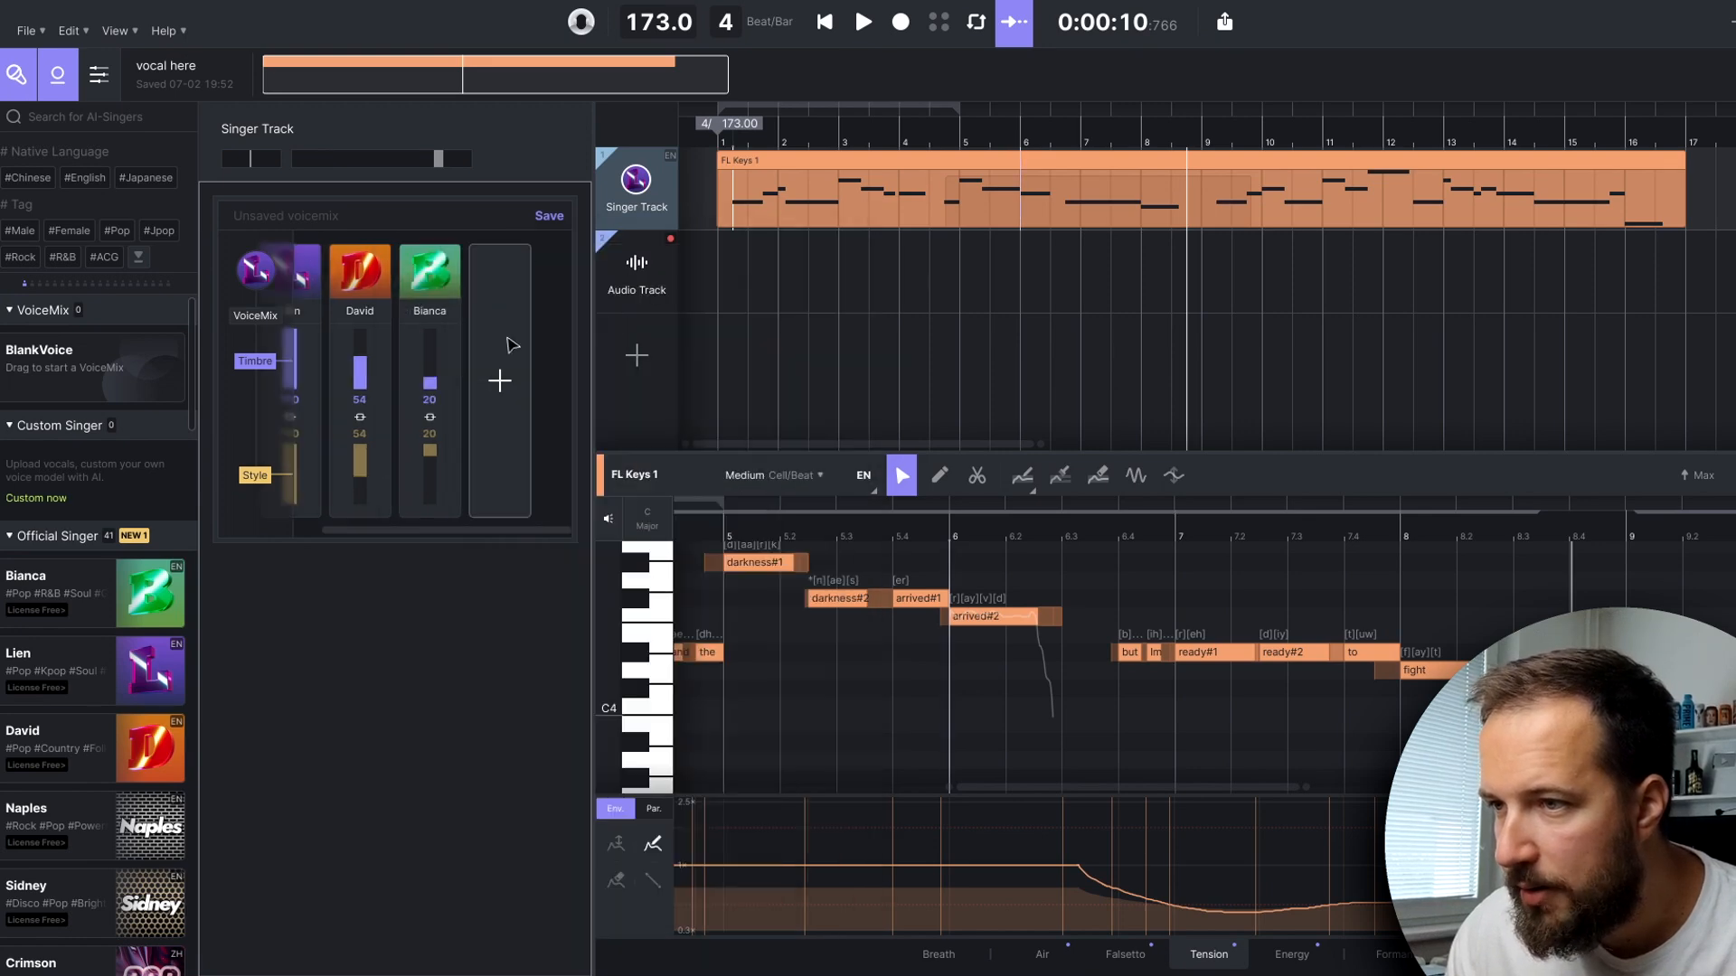
- Set the voice mix to Lien 21, David 73 and Bianca 23, and play the vocal from bar 1
{"action": "left_click", "coordinate": [333, 357]}
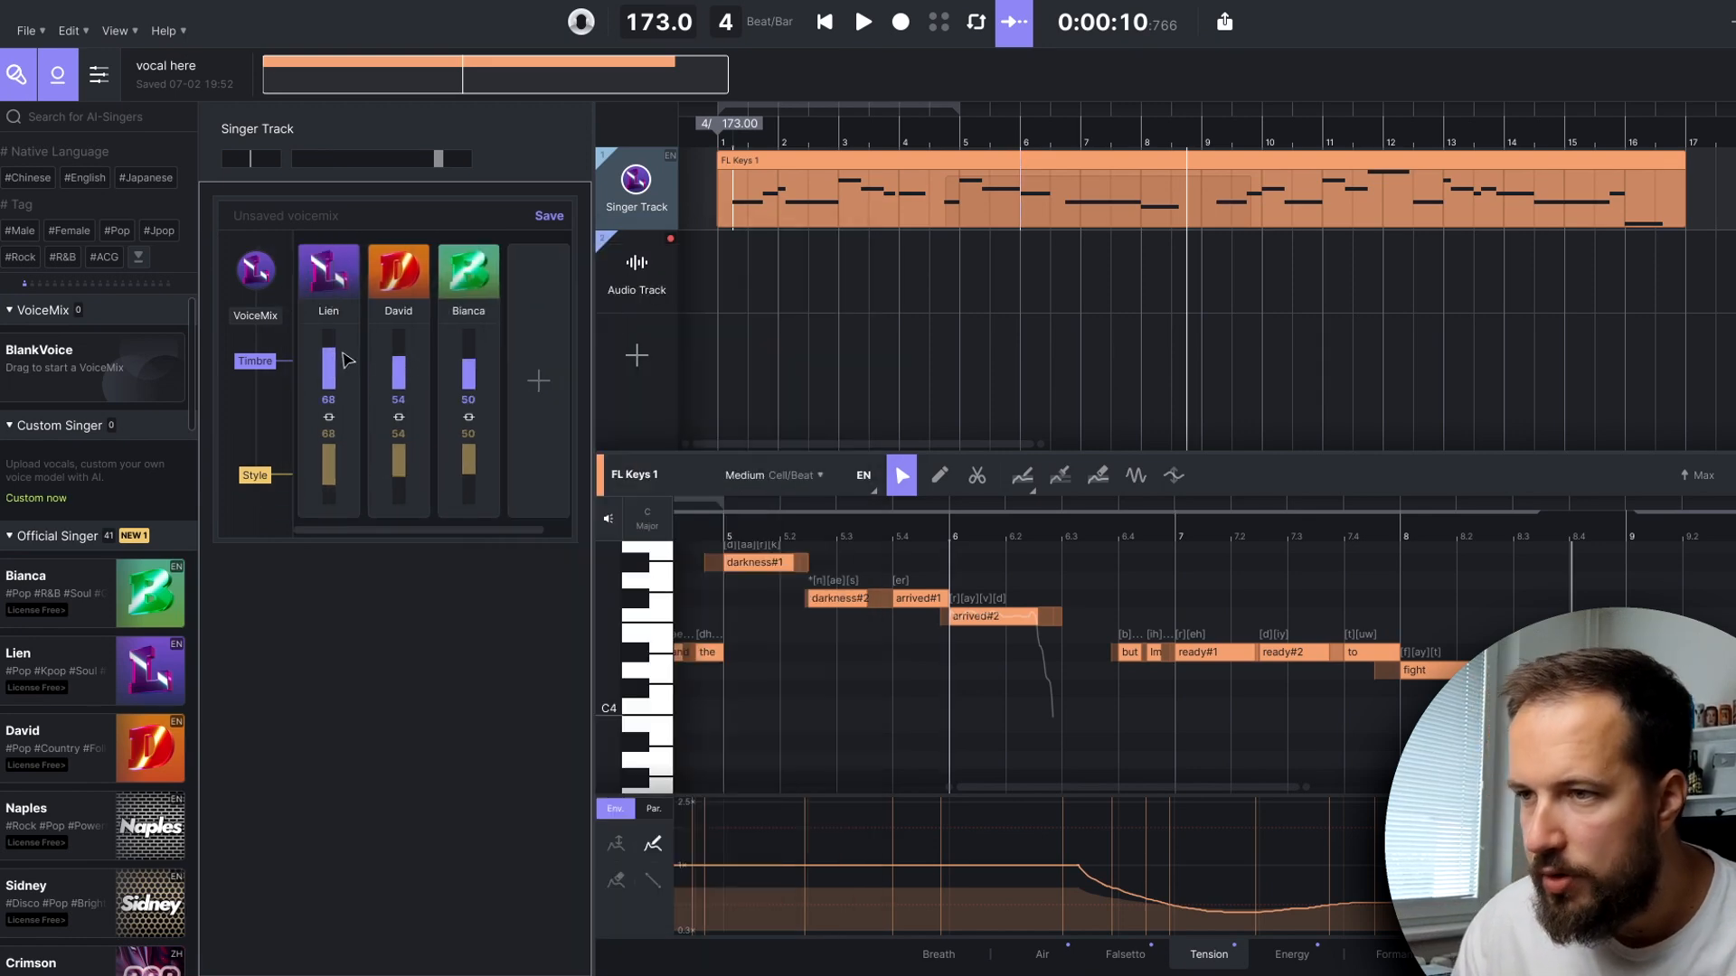
{"action": "left_click", "coordinate": [728, 140]}
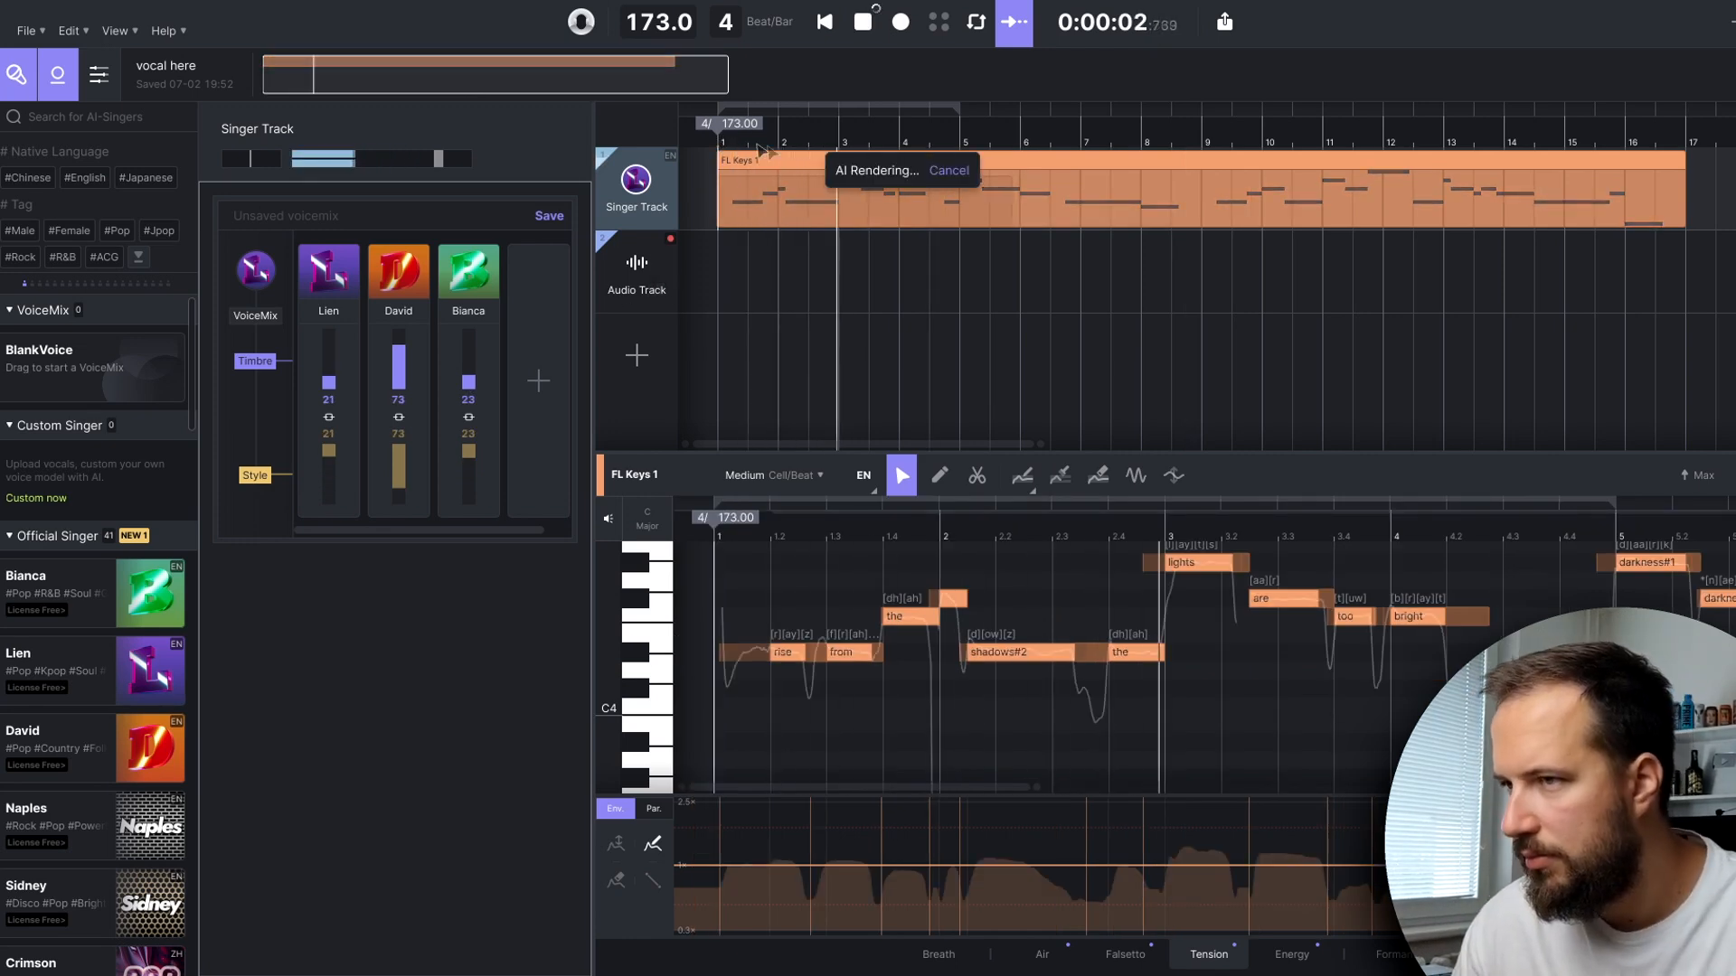
{"action": "scroll", "coordinate": [781, 147], "scroll_direction": "down", "scroll_amount": 3}
{"action": "scroll", "coordinate": [780, 147], "scroll_direction": "down", "scroll_amount": 2}
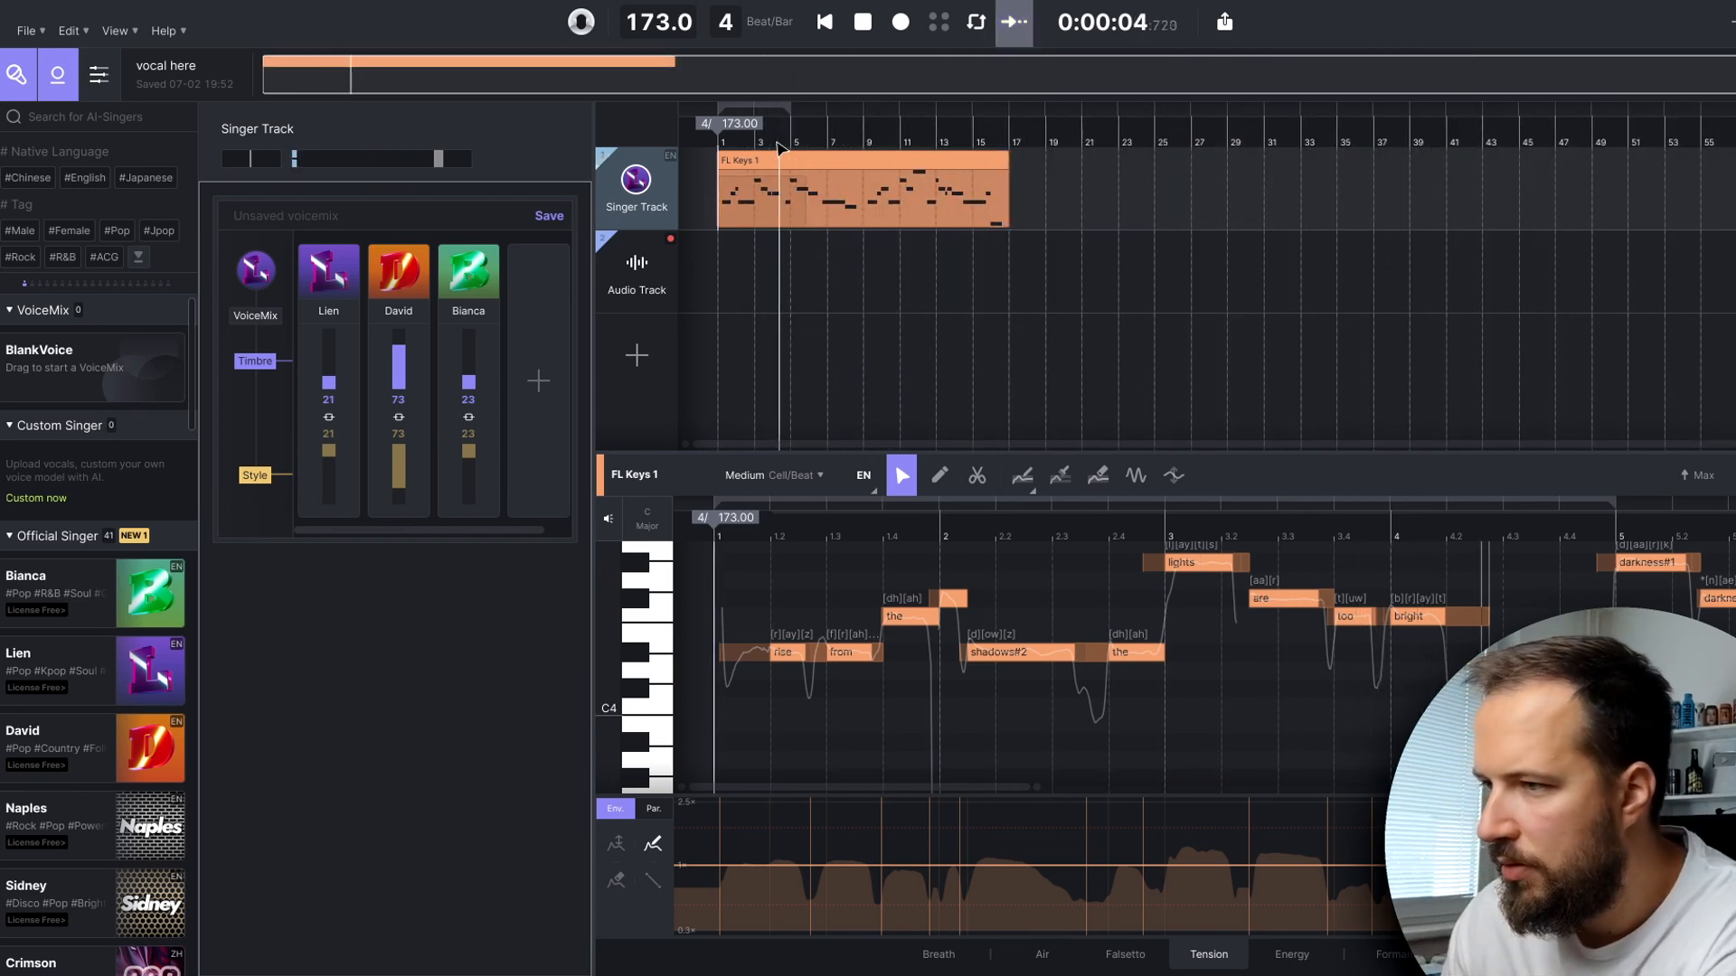
{"action": "scroll", "coordinate": [1190, 598], "scroll_direction": "down", "scroll_amount": 4}
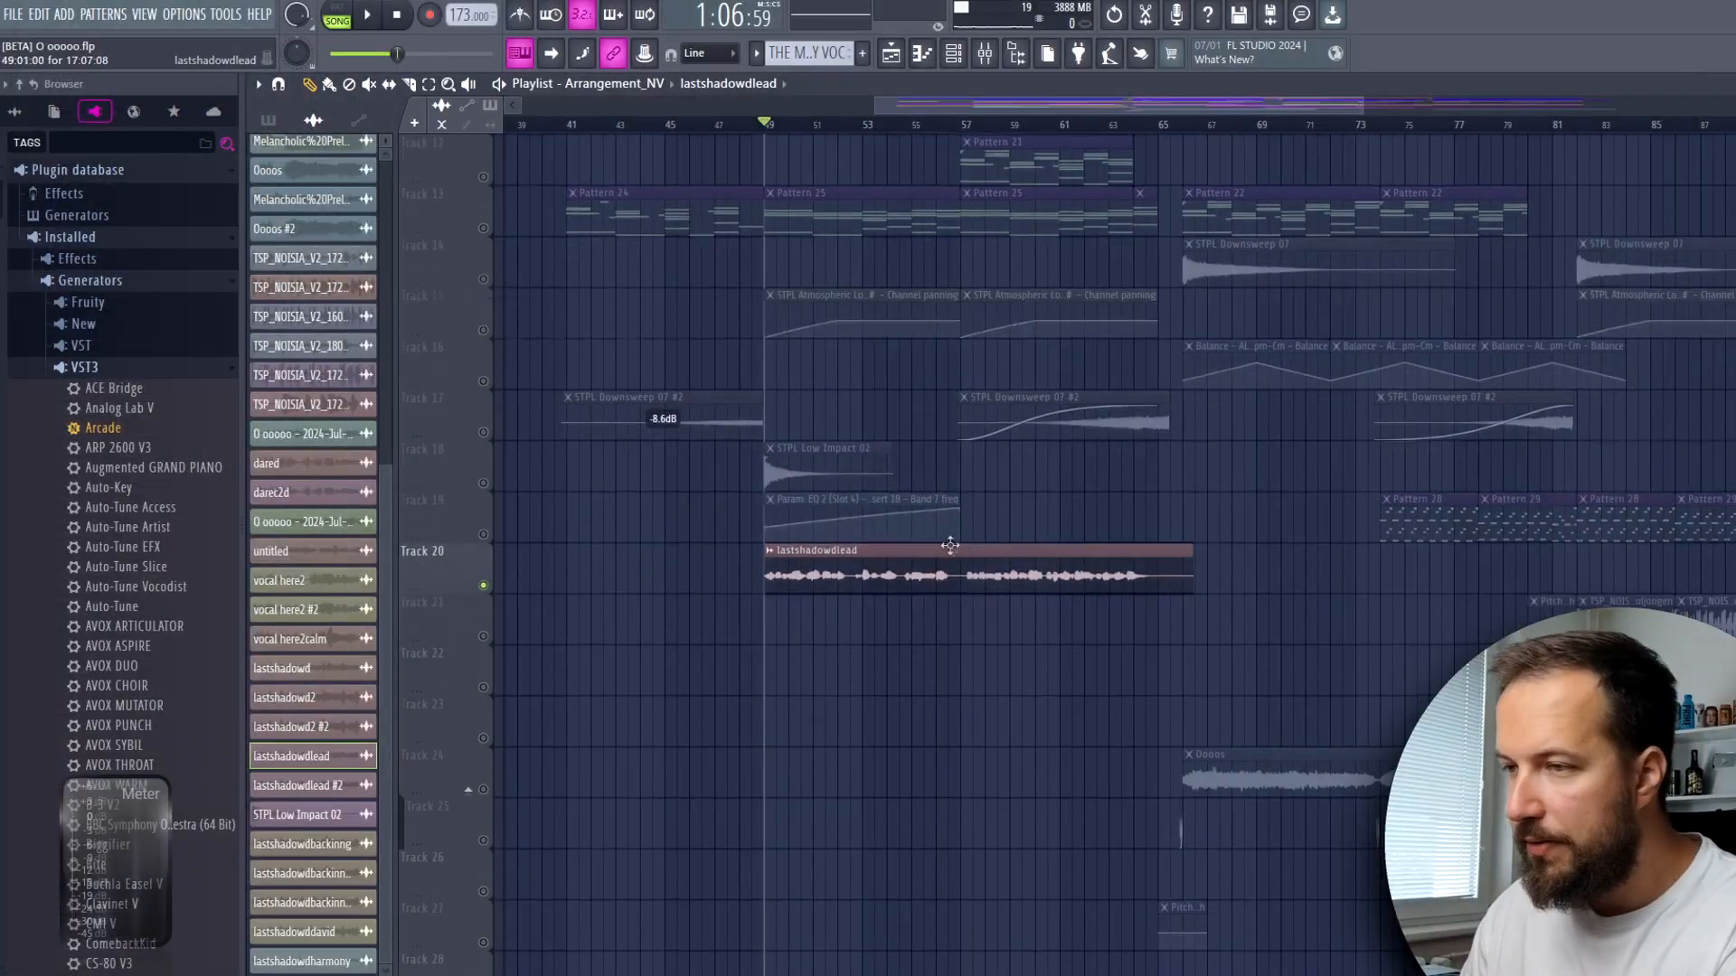
- Switch to FL Studio and play the soloed lastshadowdlead clip on Track 20 from bar 49
{"action": "scroll", "coordinate": [810, 134], "scroll_direction": "up", "scroll_amount": 3}
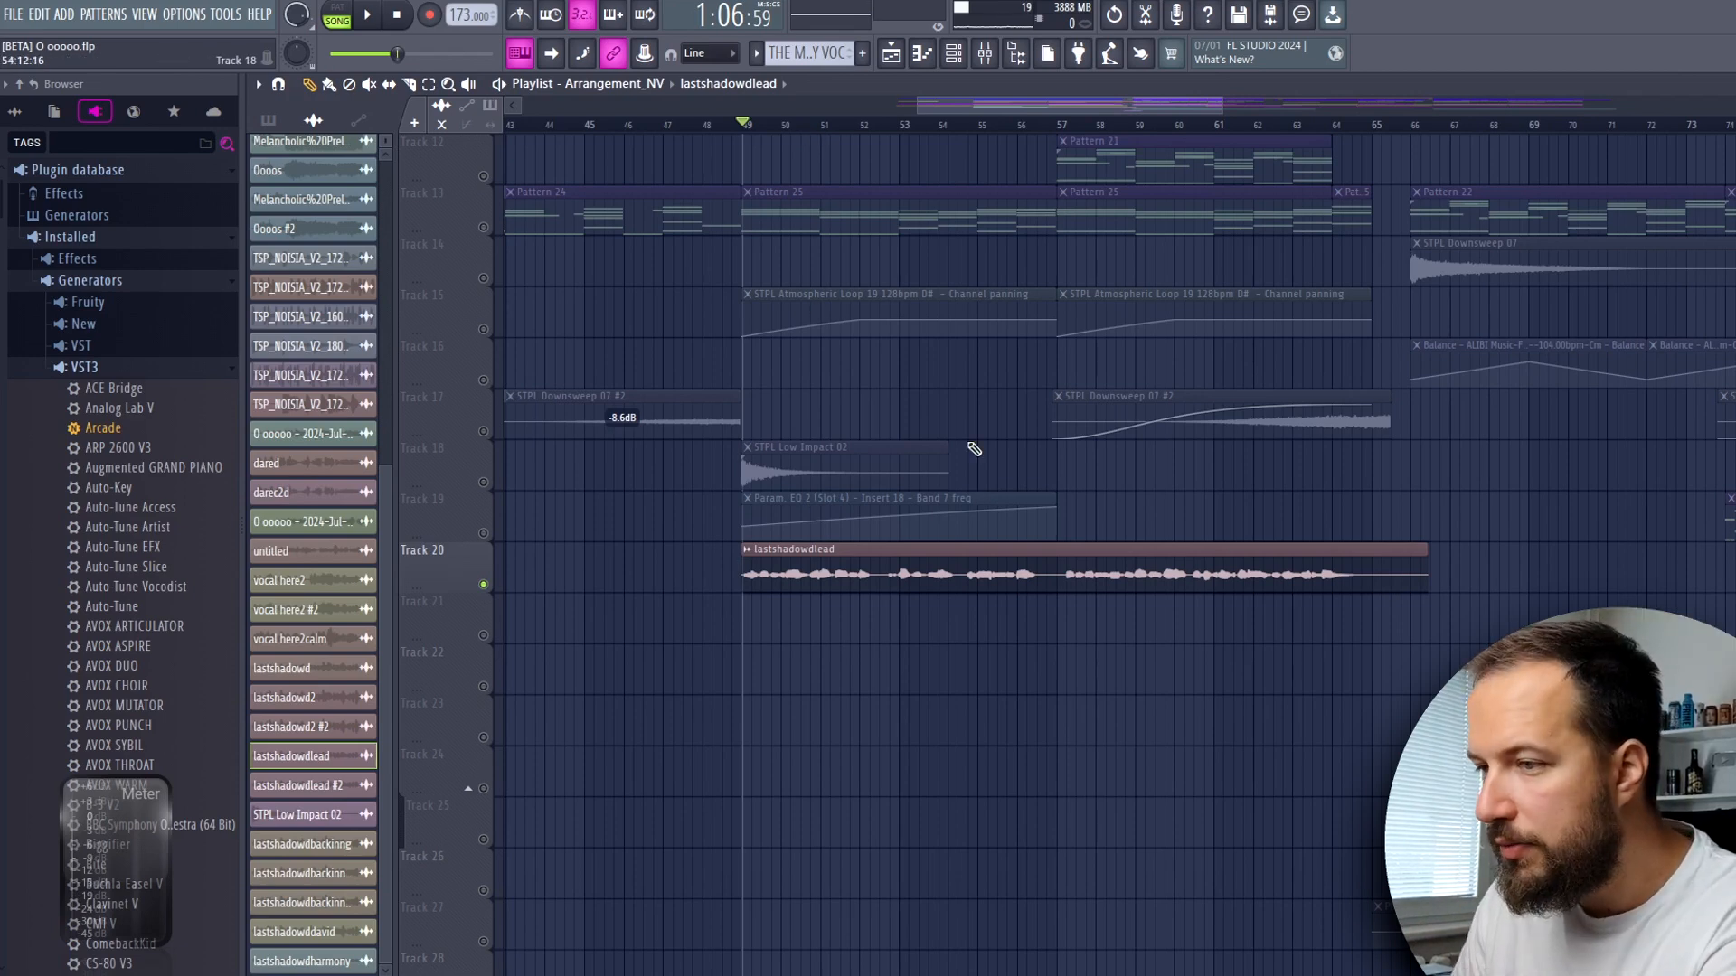
{"action": "key", "text": "space"}
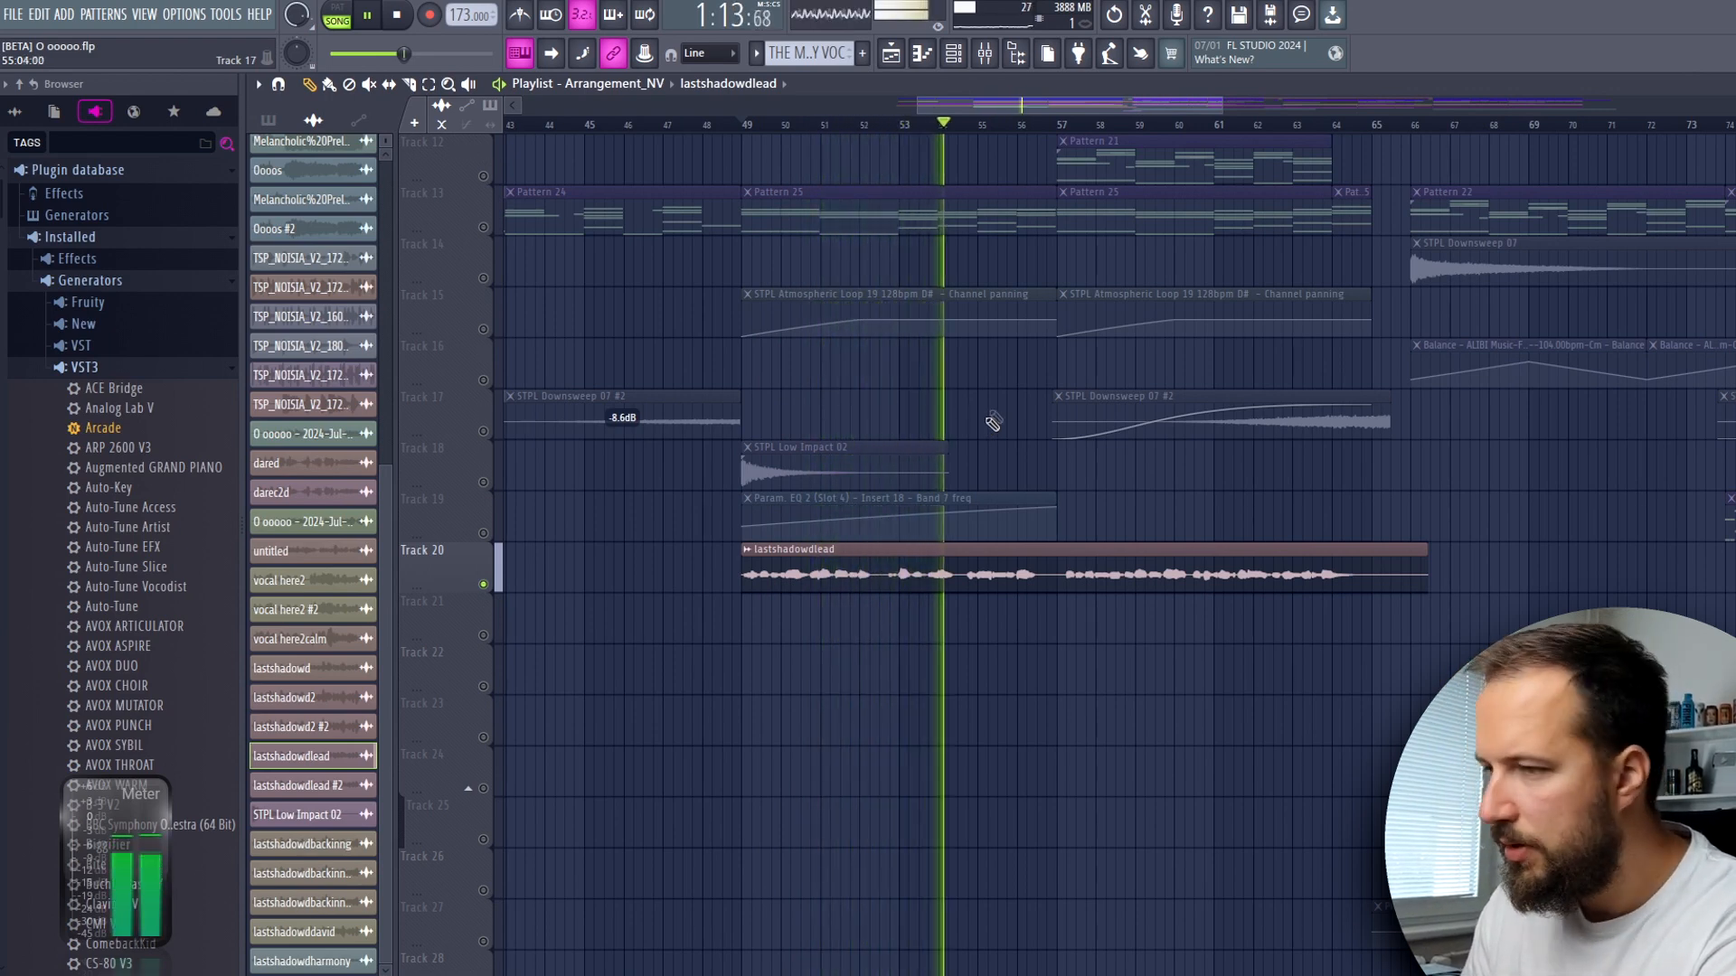
{"action": "key", "text": "space"}
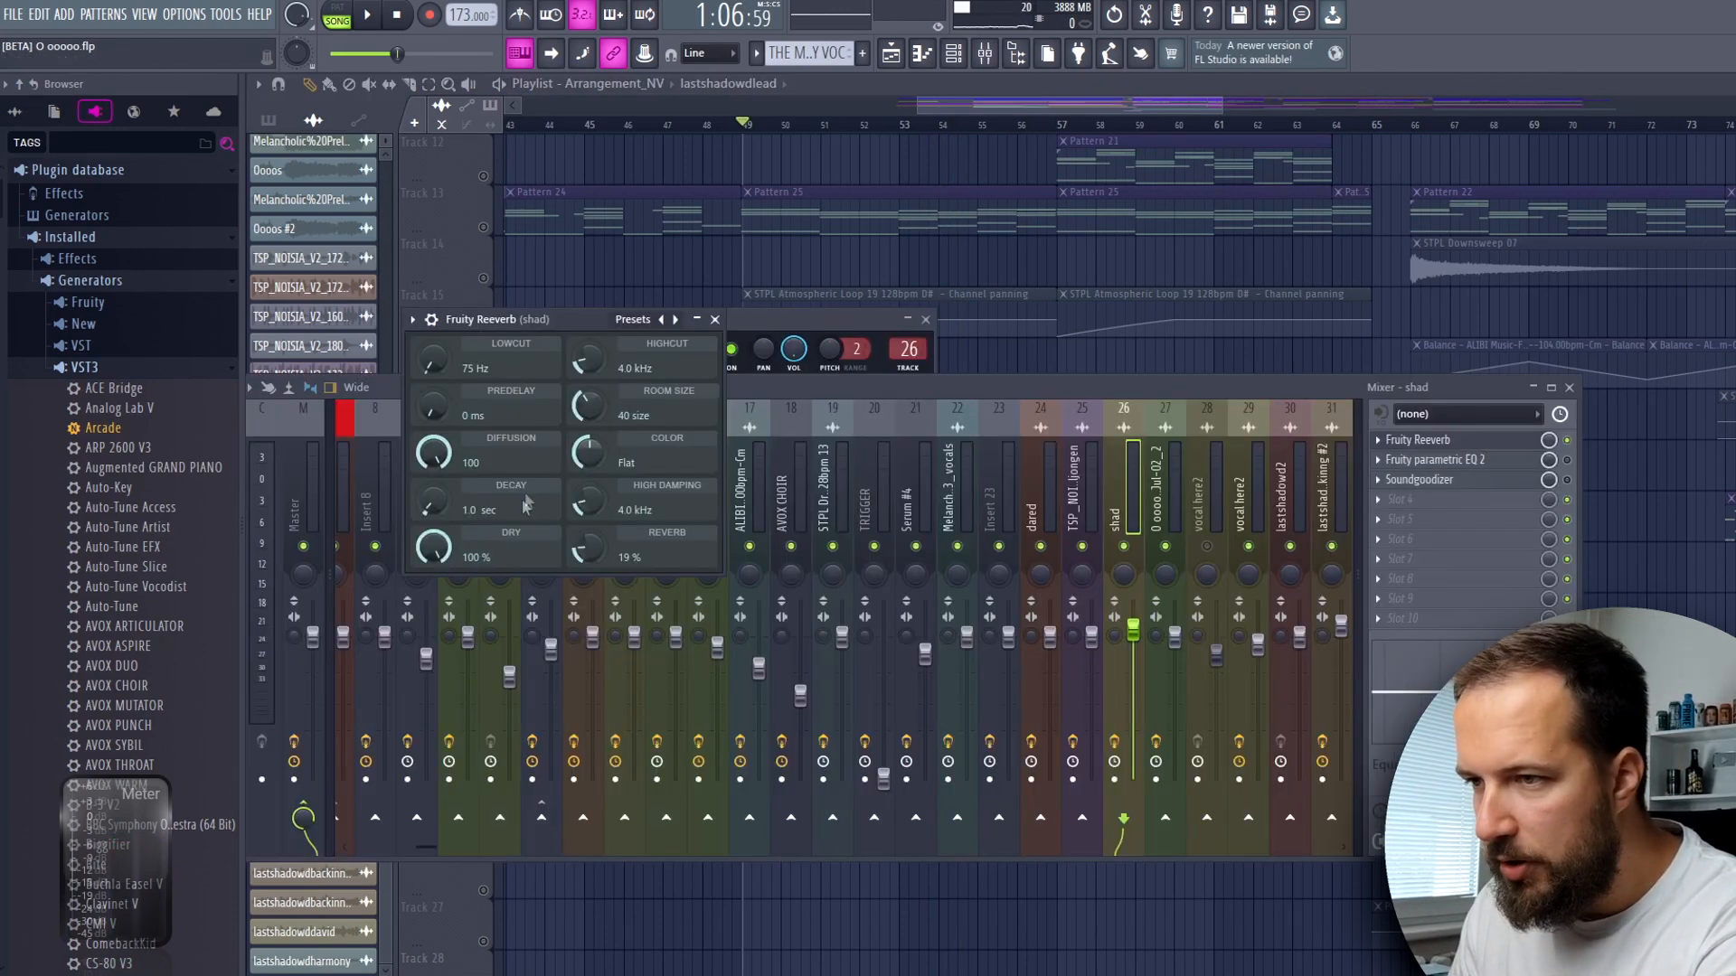
- Examine the Fruity parametric EQ 2 and Soundgoodizer on the lead vocal's mixer track "shad", and close the mixer
{"action": "left_click", "coordinate": [1504, 463]}
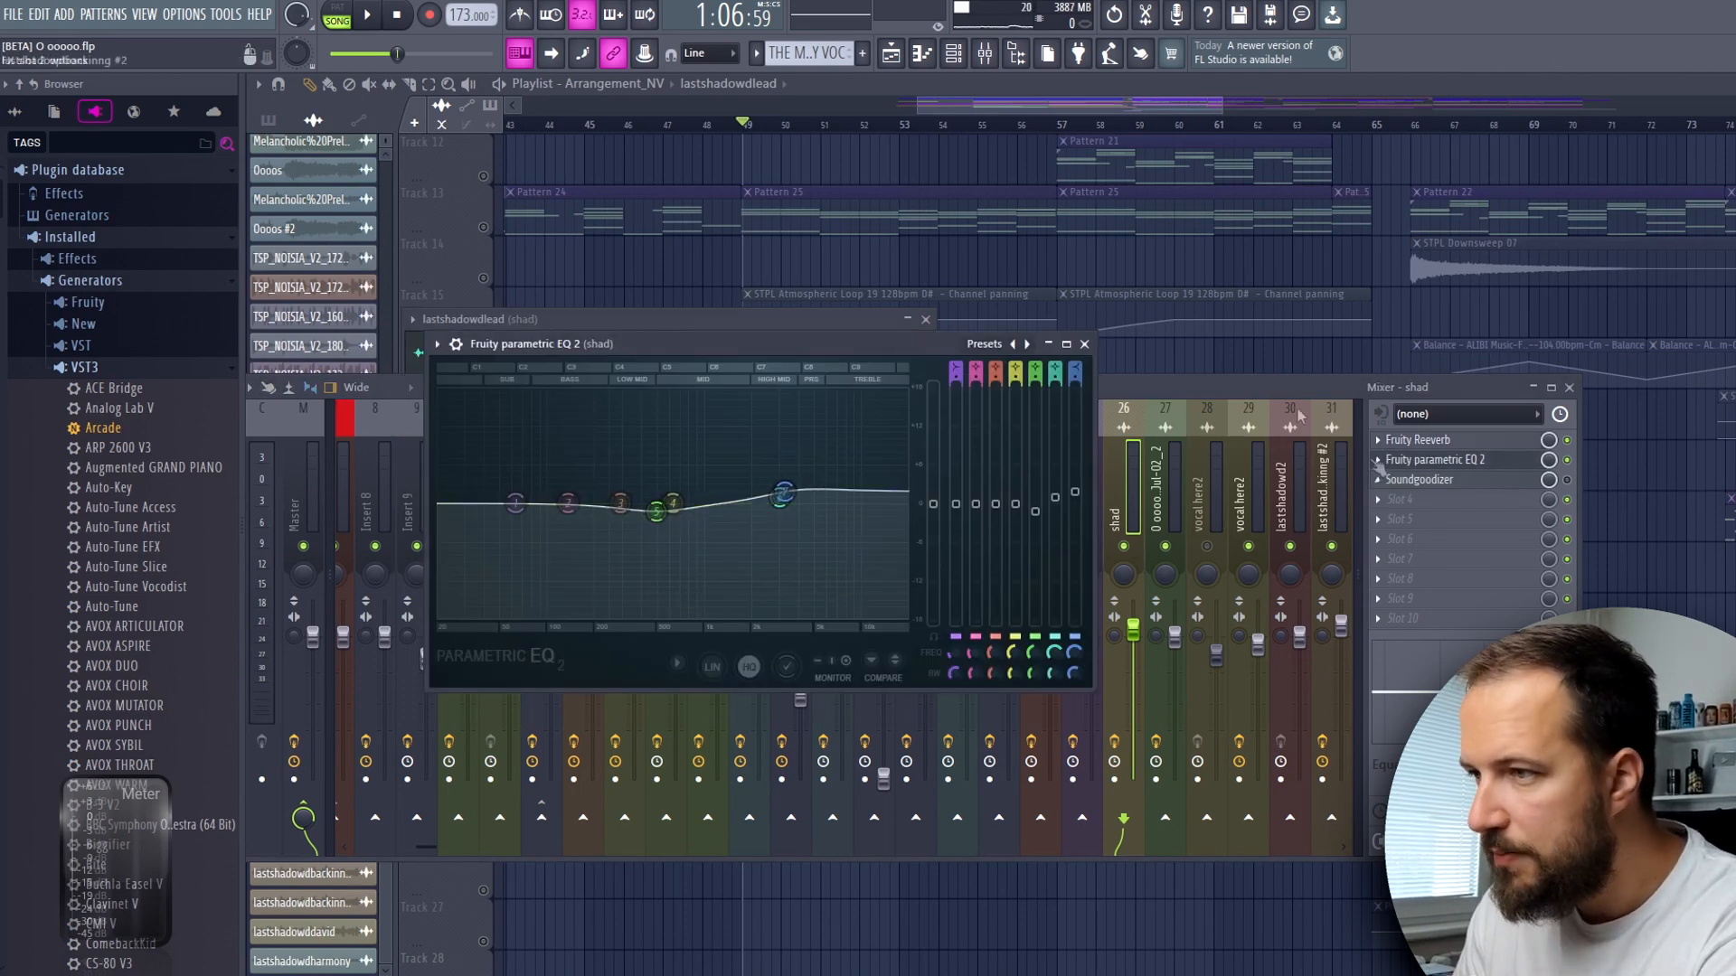
{"action": "left_click", "coordinate": [1419, 480]}
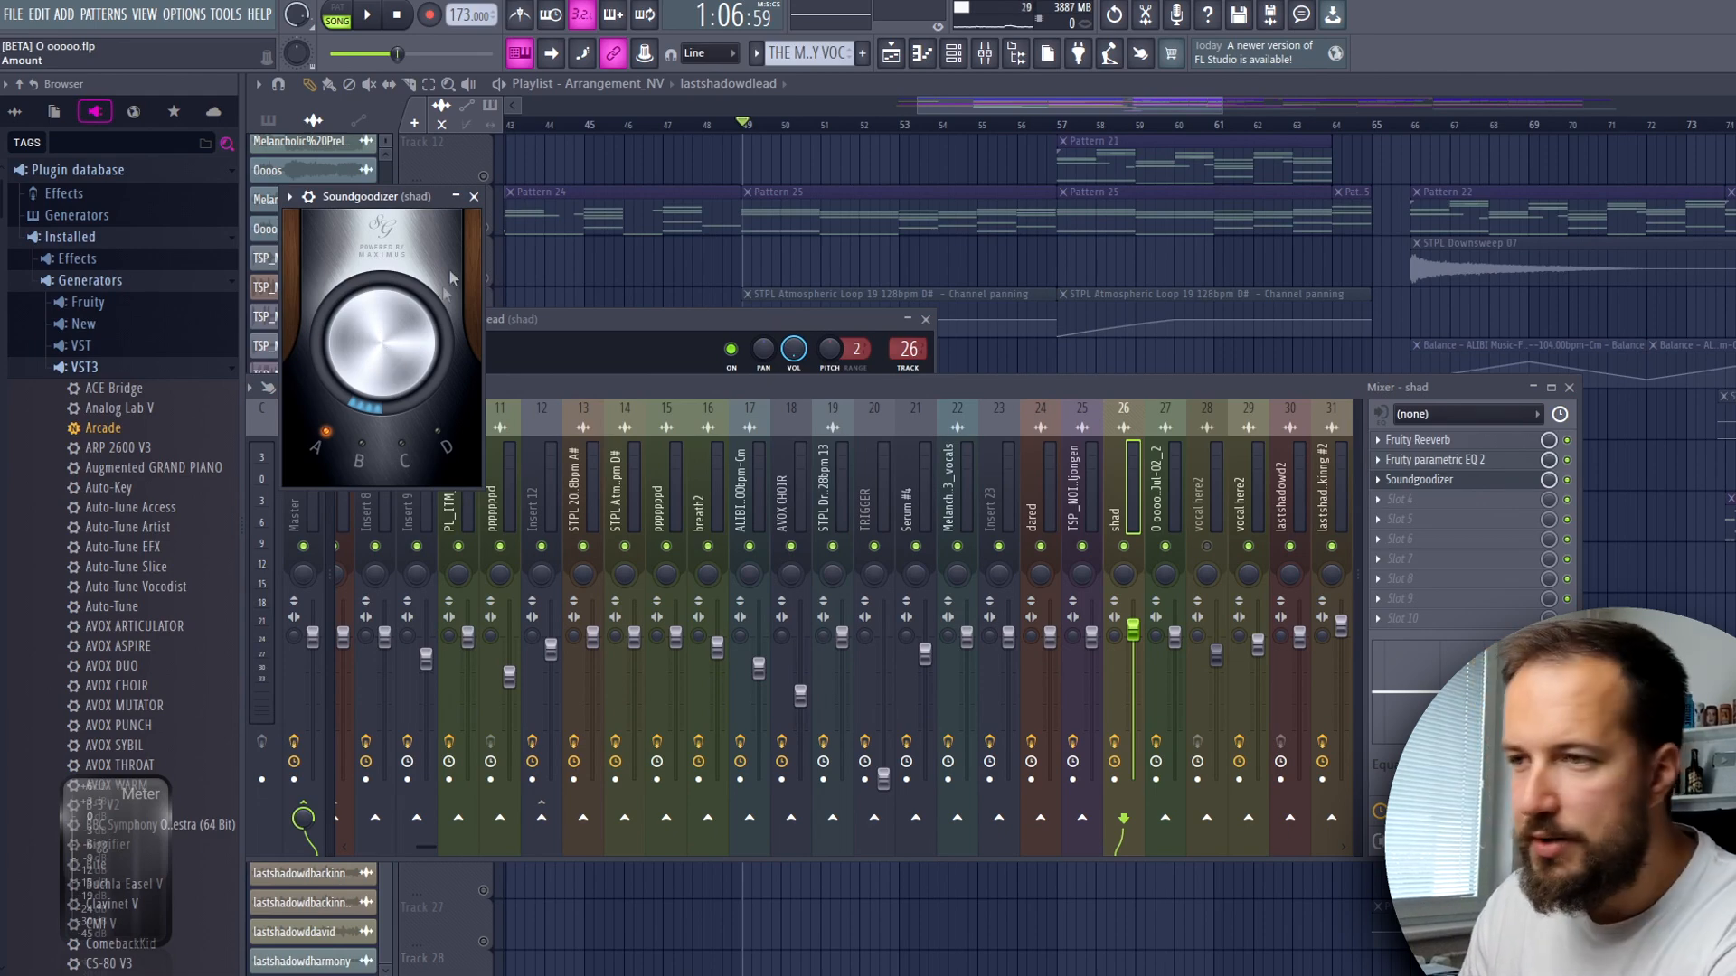
{"action": "left_click", "coordinate": [474, 197]}
{"action": "left_click", "coordinate": [1569, 387]}
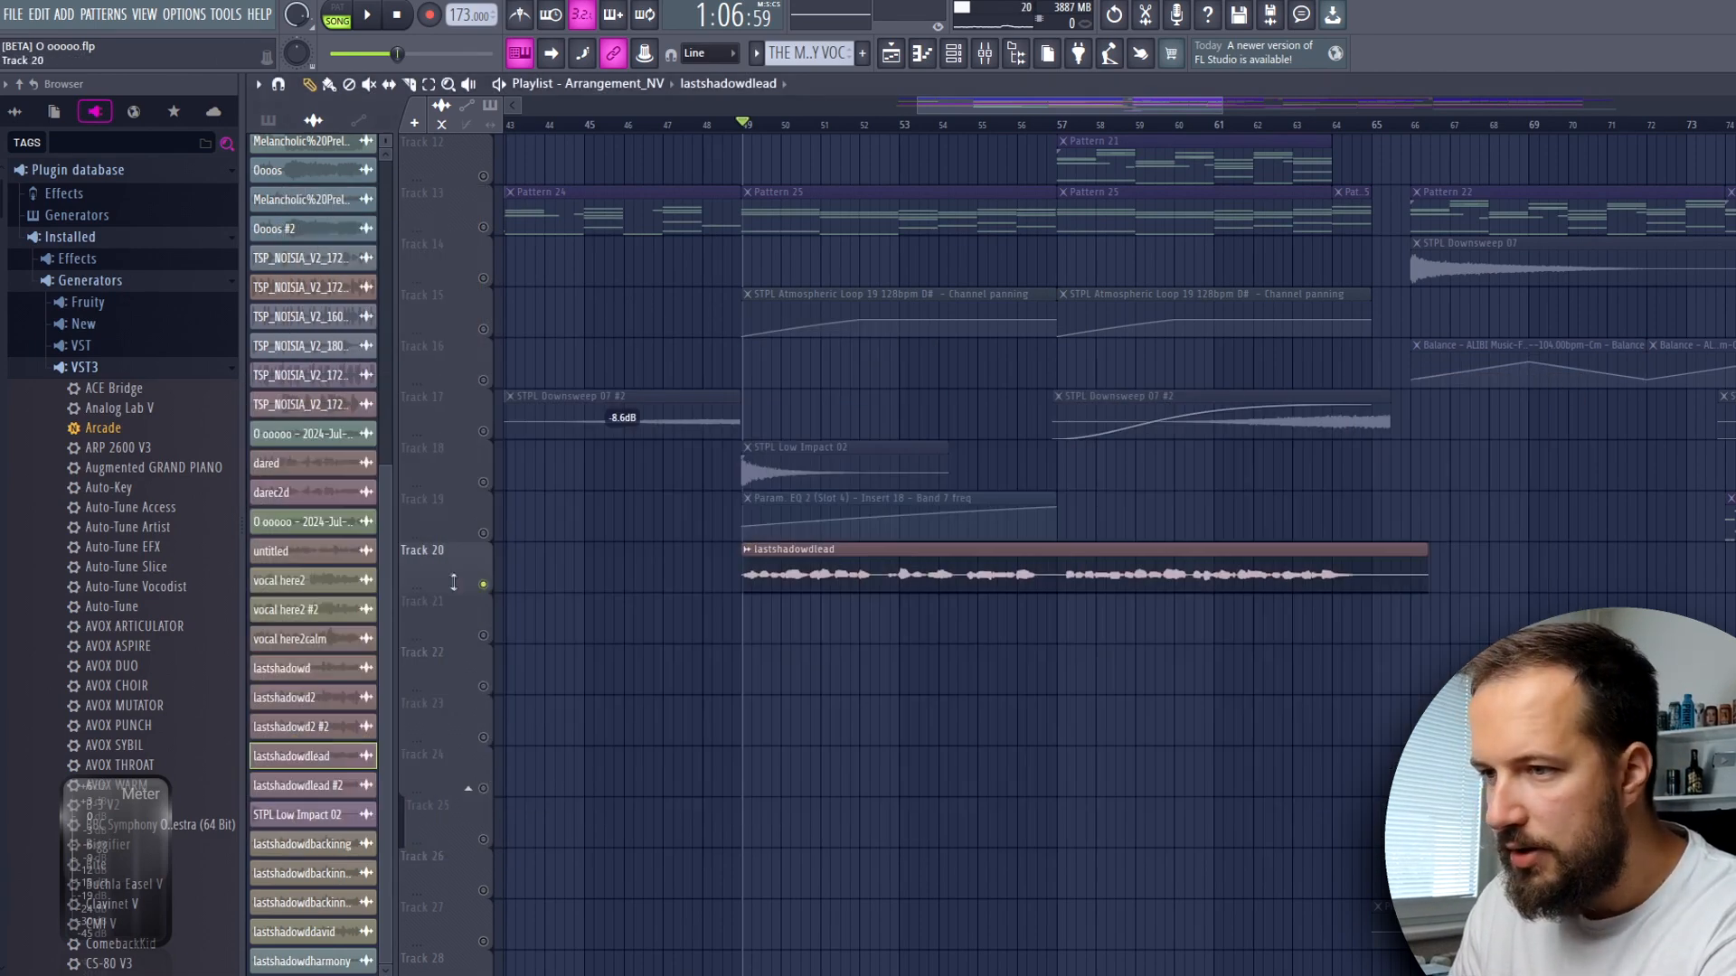
- Unsolo the lead vocal's Track 20 and play it together with the full arrangement from bar 49
{"action": "right_click", "coordinate": [484, 585]}
{"action": "key", "text": "space"}
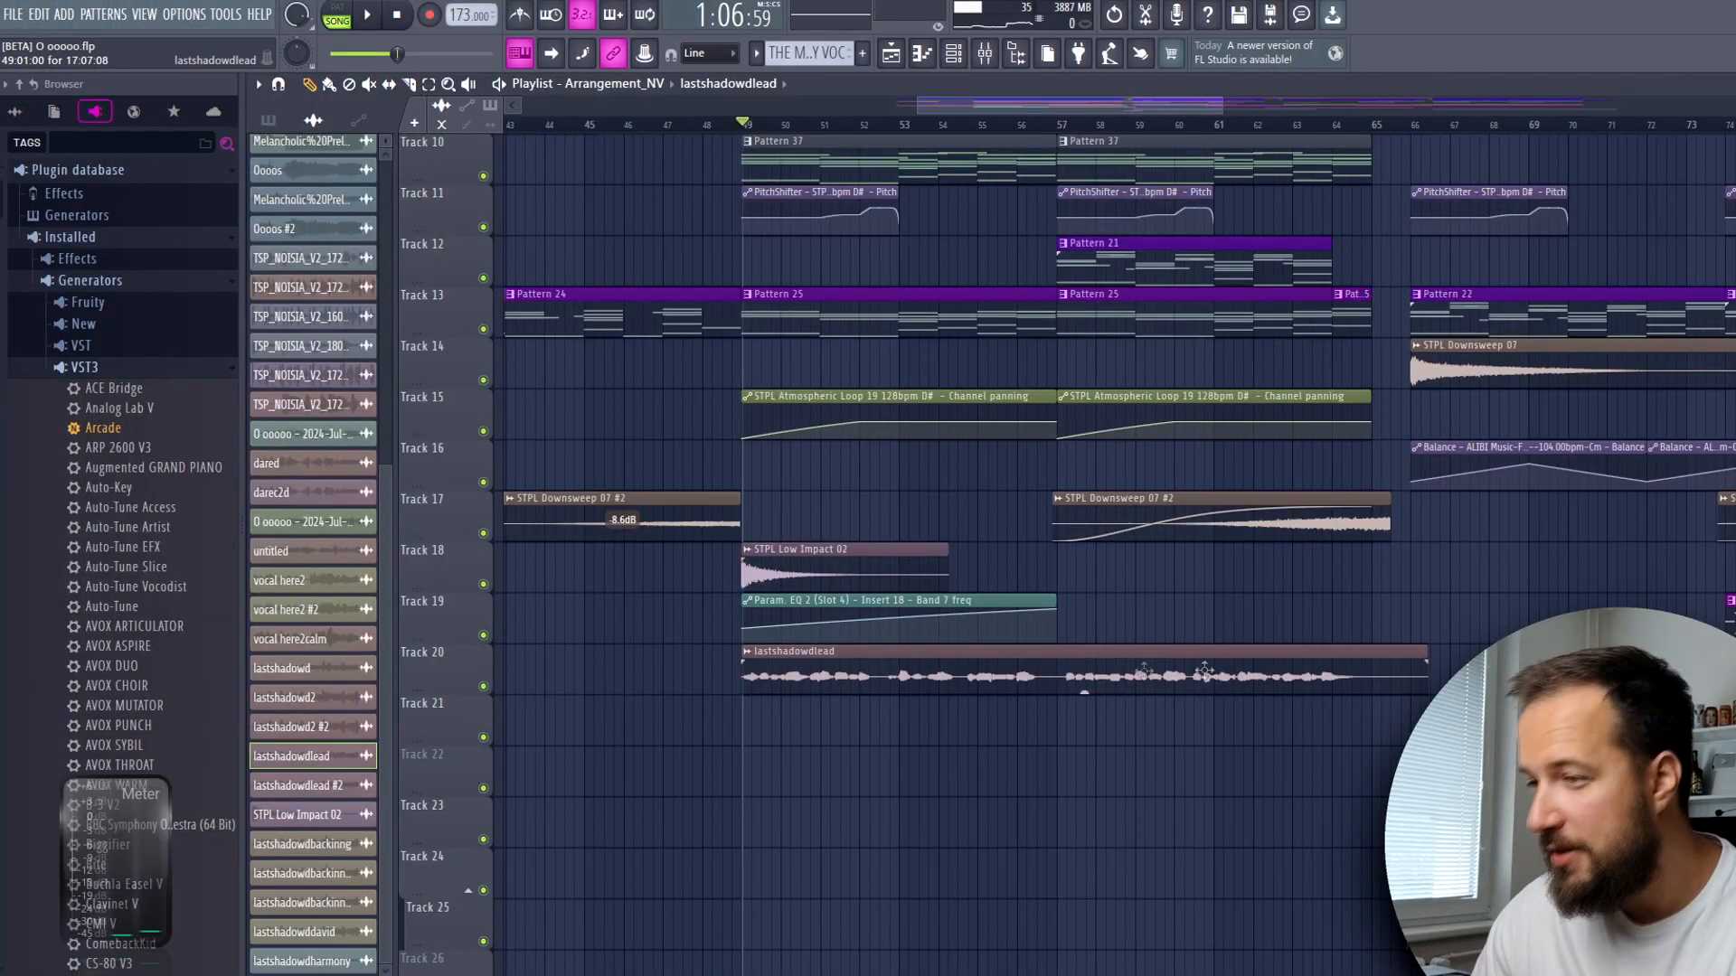
{"action": "scroll", "coordinate": [1144, 670], "scroll_direction": "down", "scroll_amount": 2}
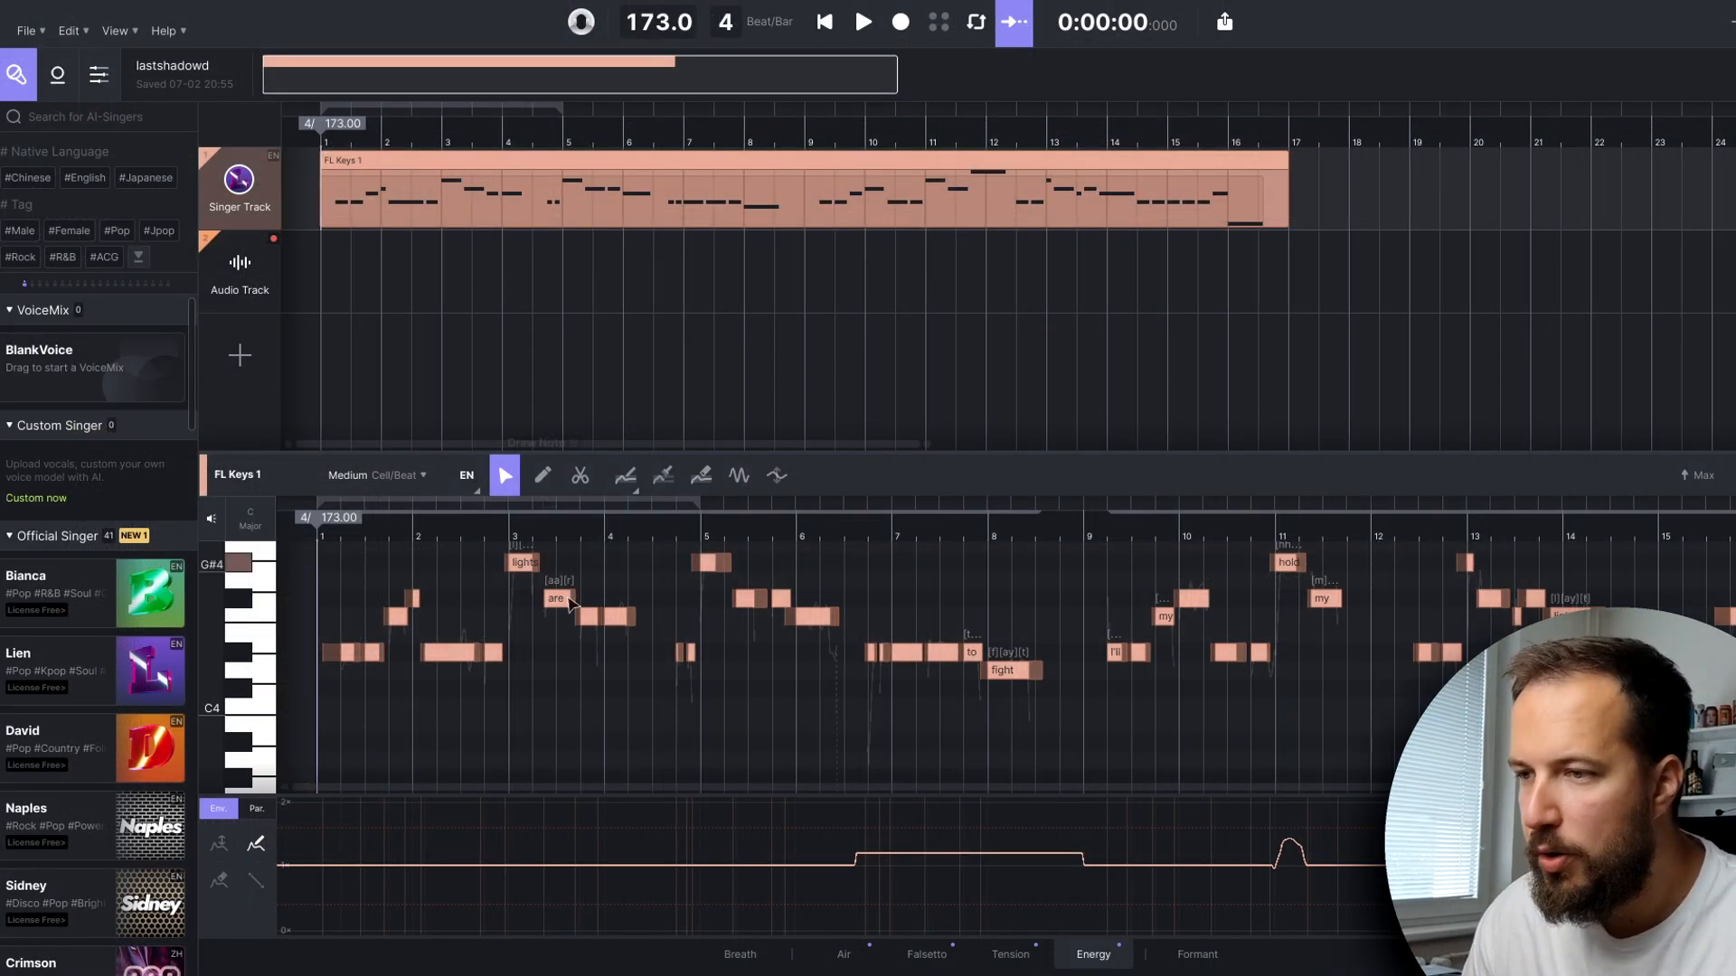
- Switch to ACE Studio's lastshadowd project and create vocal doubles of the Lien singer track with 80% similarity
{"action": "scroll", "coordinate": [570, 603], "scroll_direction": "up", "scroll_amount": 2}
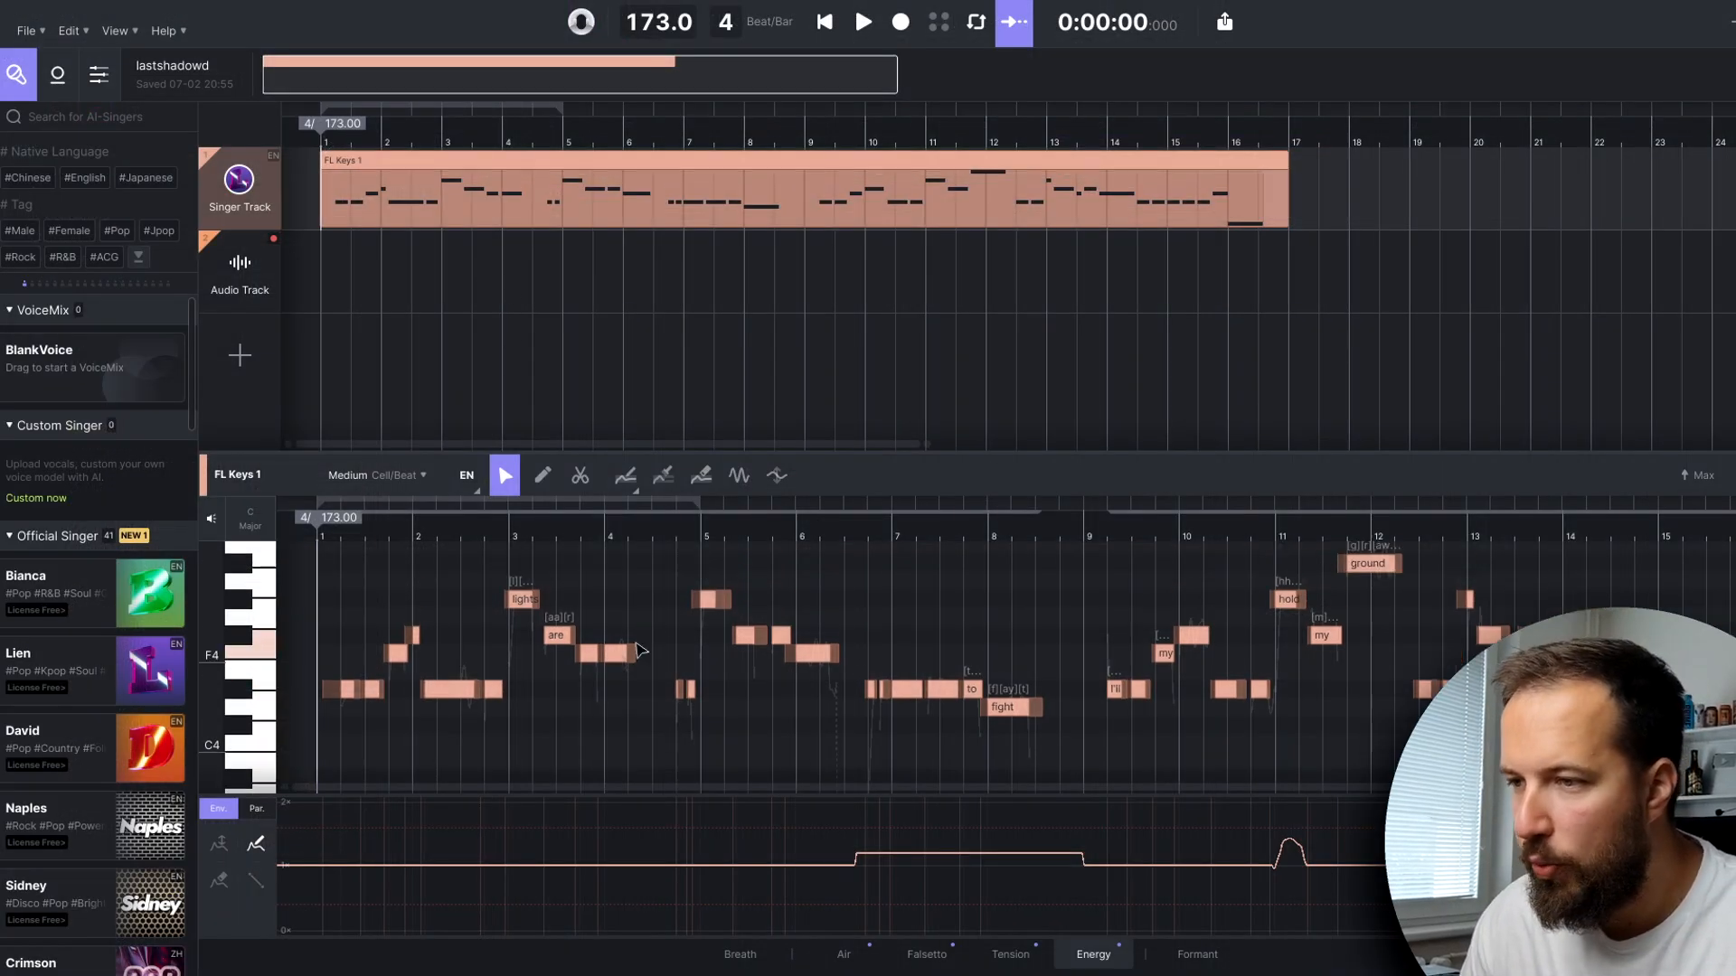
{"action": "right_click", "coordinate": [235, 217]}
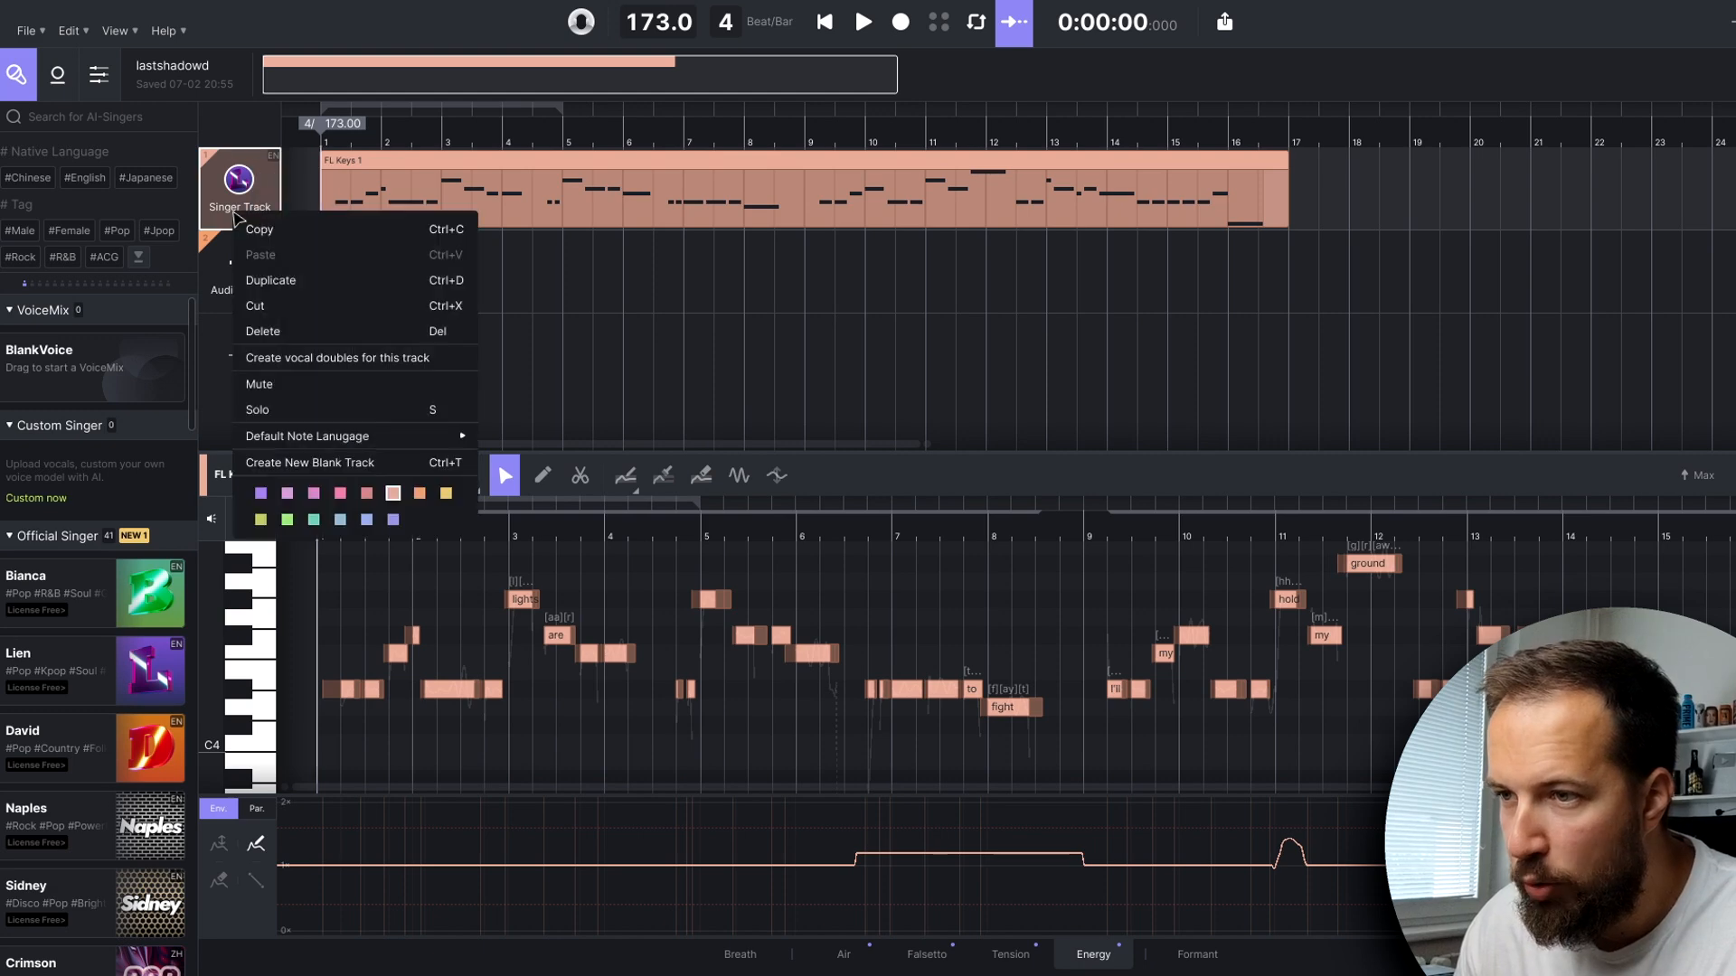
{"action": "left_click", "coordinate": [366, 359]}
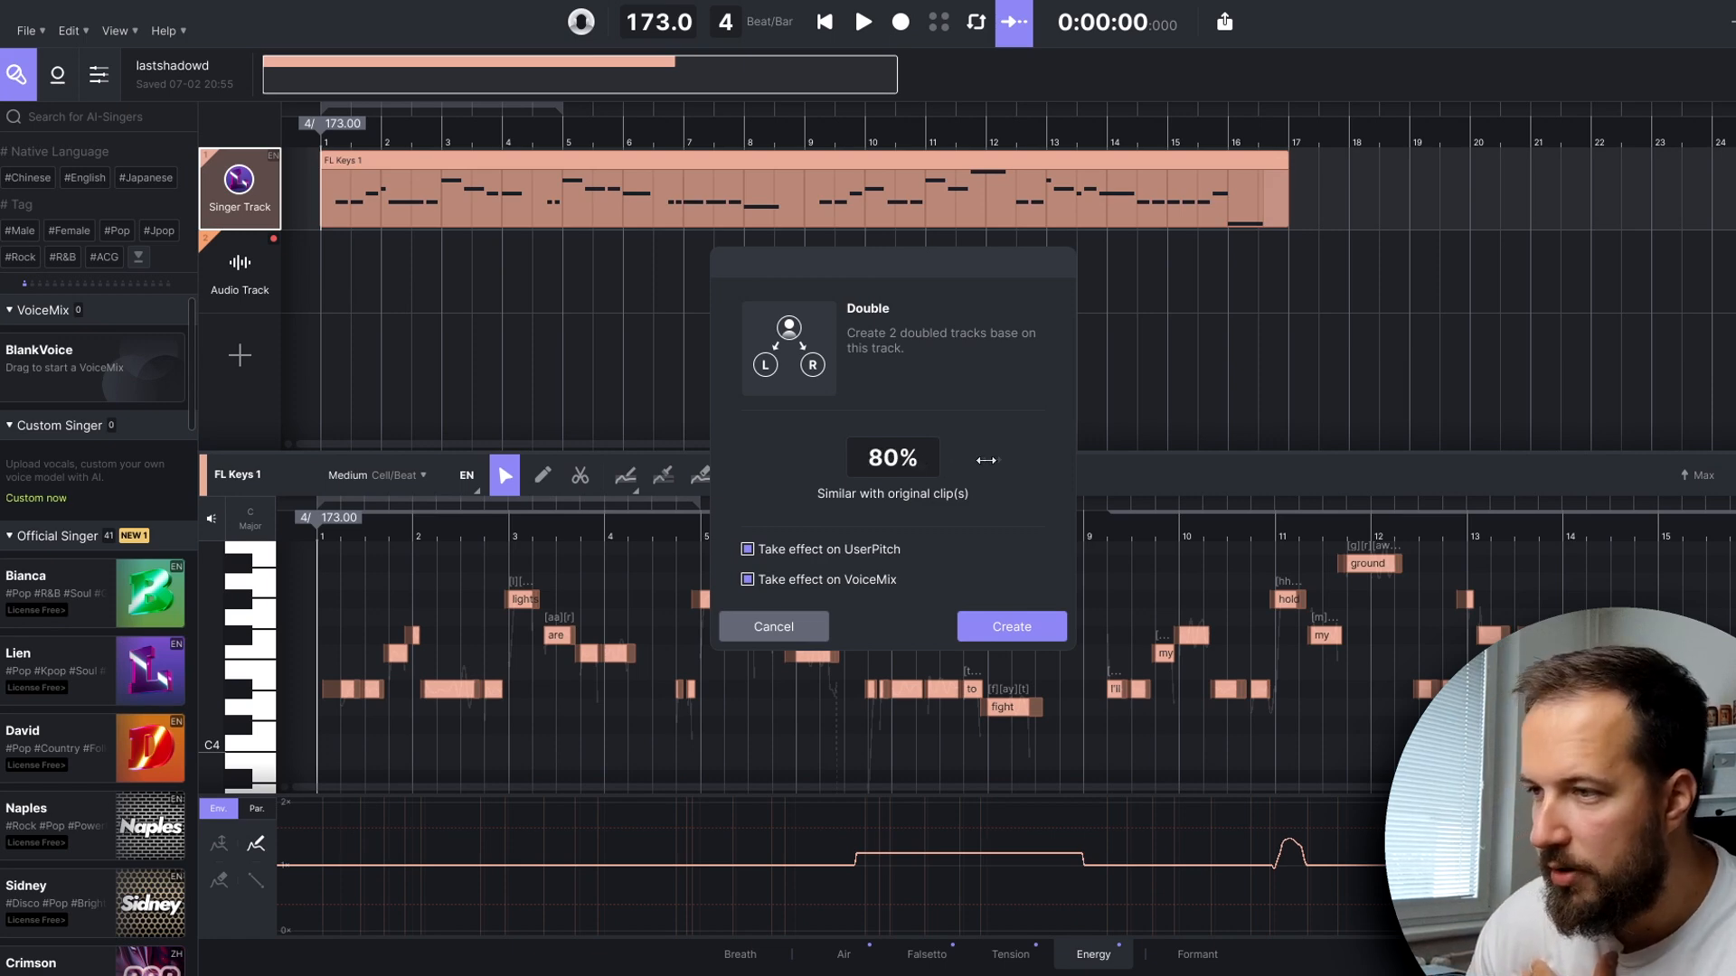
{"action": "left_click", "coordinate": [1009, 628]}
- Assign Bianca to the original singer track and create vocal doubles of it
{"action": "left_click_drag", "start_coordinate": [136, 593], "coordinate": [238, 212]}
{"action": "right_click", "coordinate": [234, 215]}
{"action": "left_click", "coordinate": [337, 357]}
{"action": "left_click", "coordinate": [1013, 626]}
- Assign David to the original singer track, create its vocal doubles with about 71% similarity and play all doubled tracks
{"action": "left_click_drag", "start_coordinate": [149, 748], "coordinate": [244, 217]}
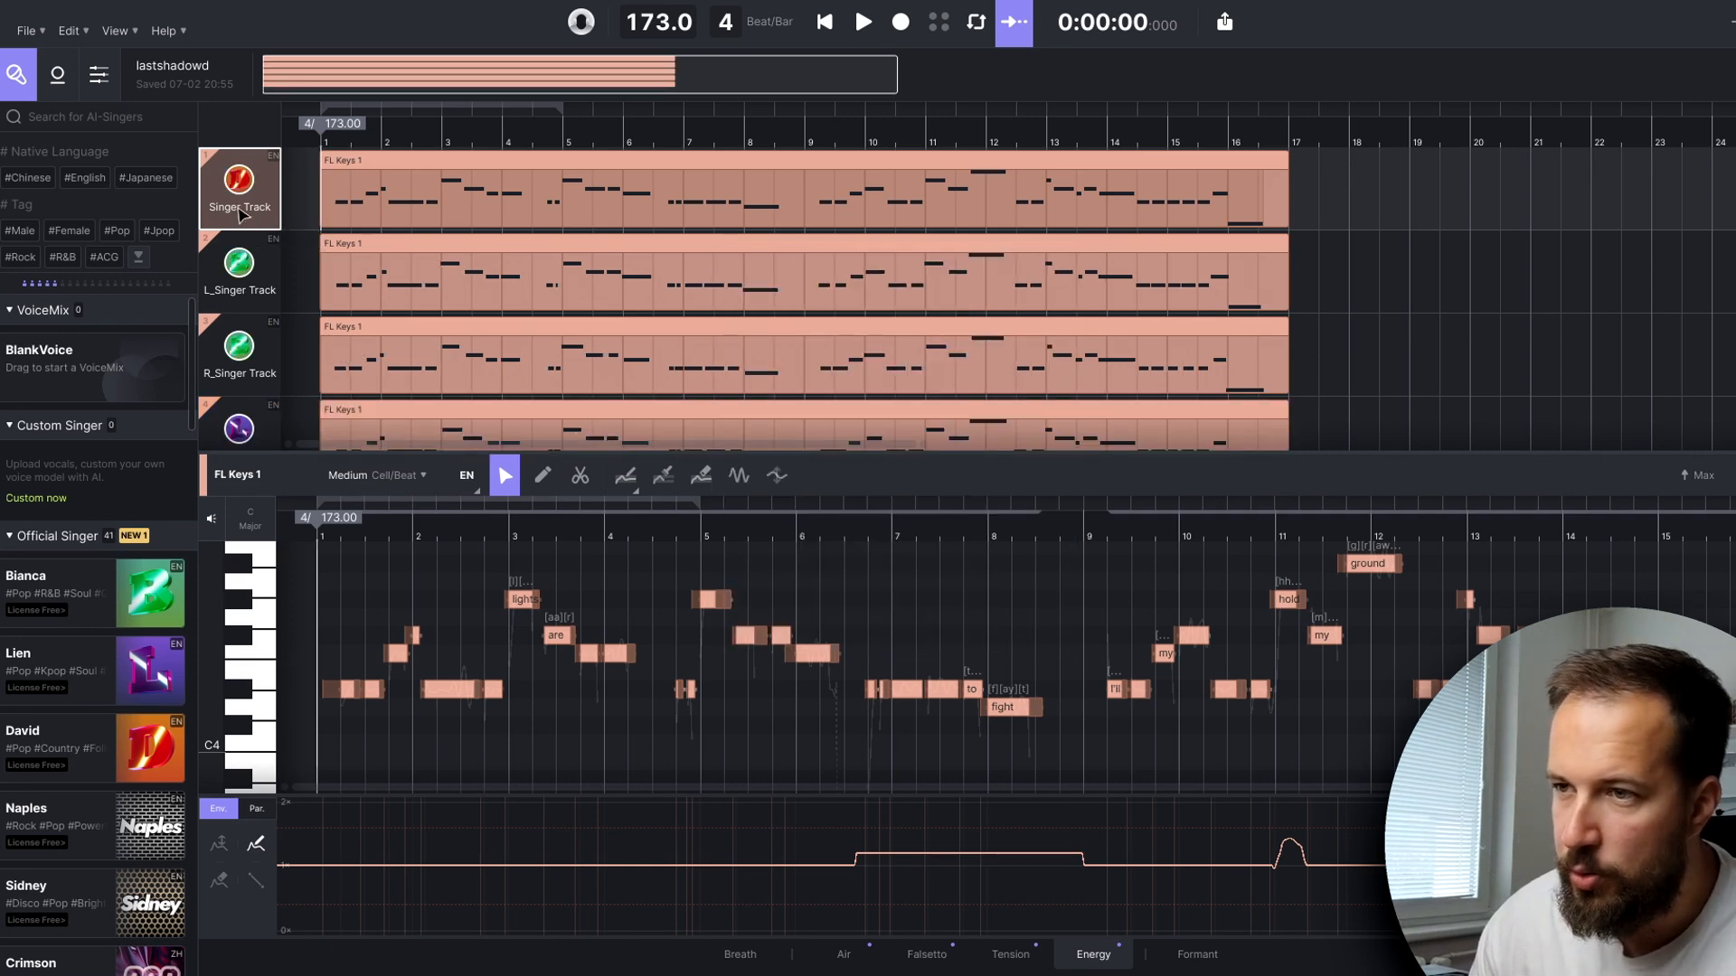
{"action": "right_click", "coordinate": [233, 212]}
{"action": "left_click", "coordinate": [359, 362]}
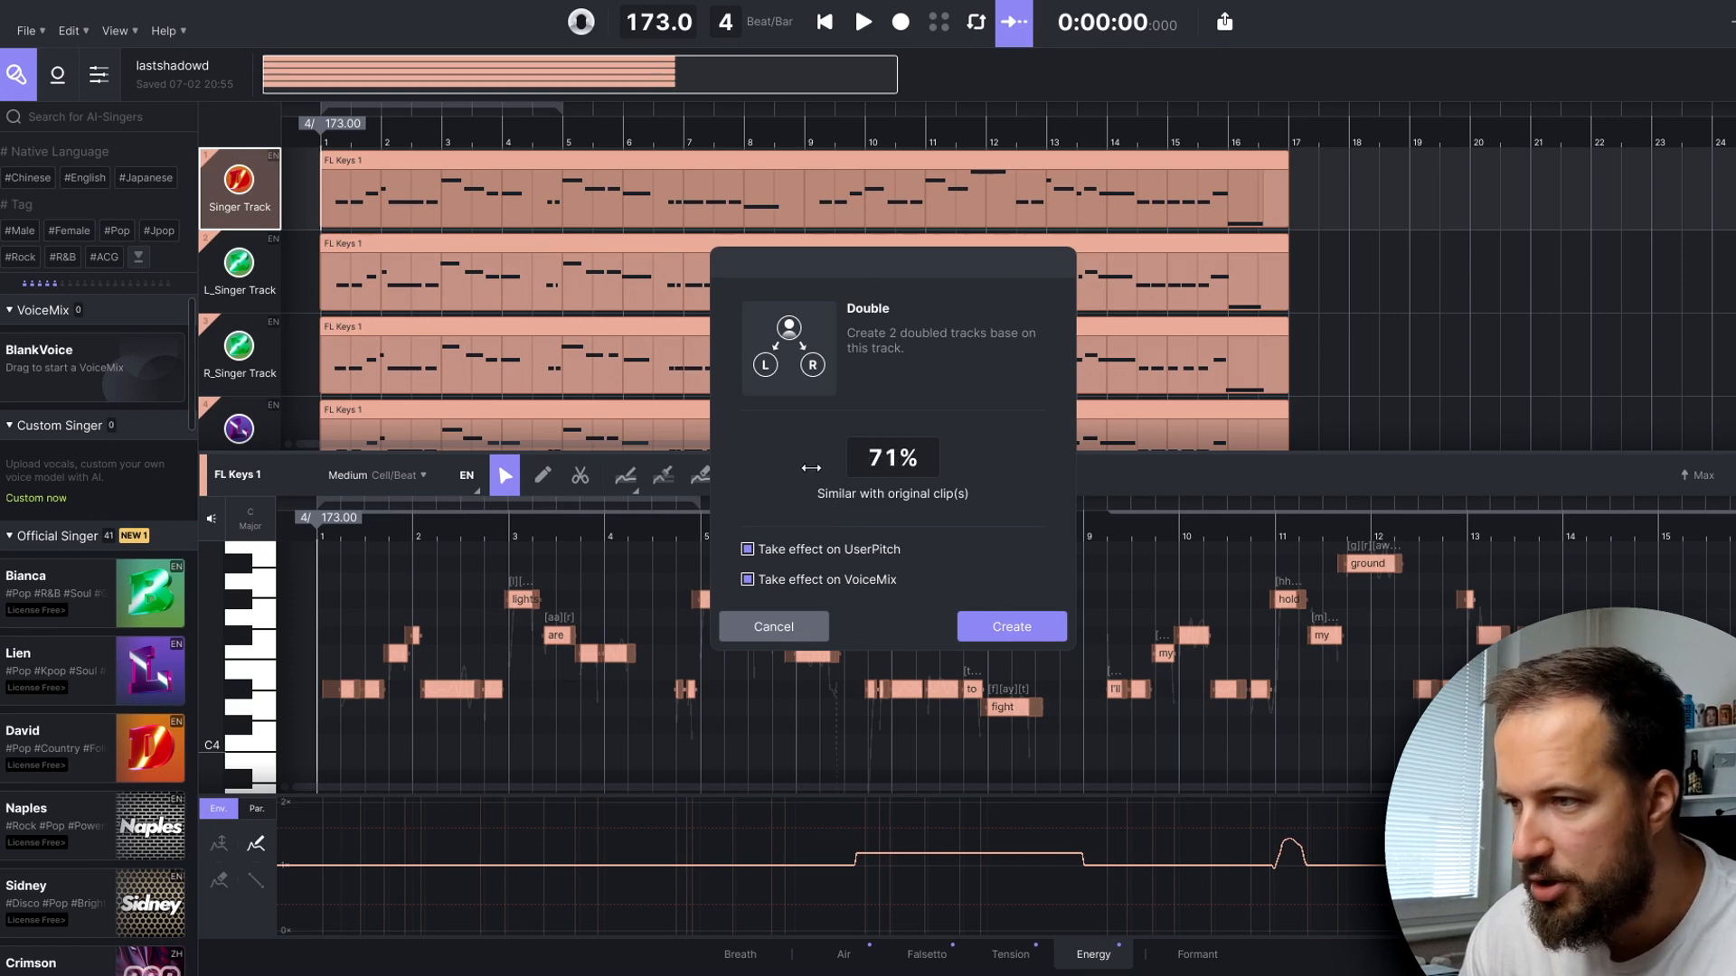
{"action": "left_click_drag", "start_coordinate": [812, 468], "coordinate": [807, 468]}
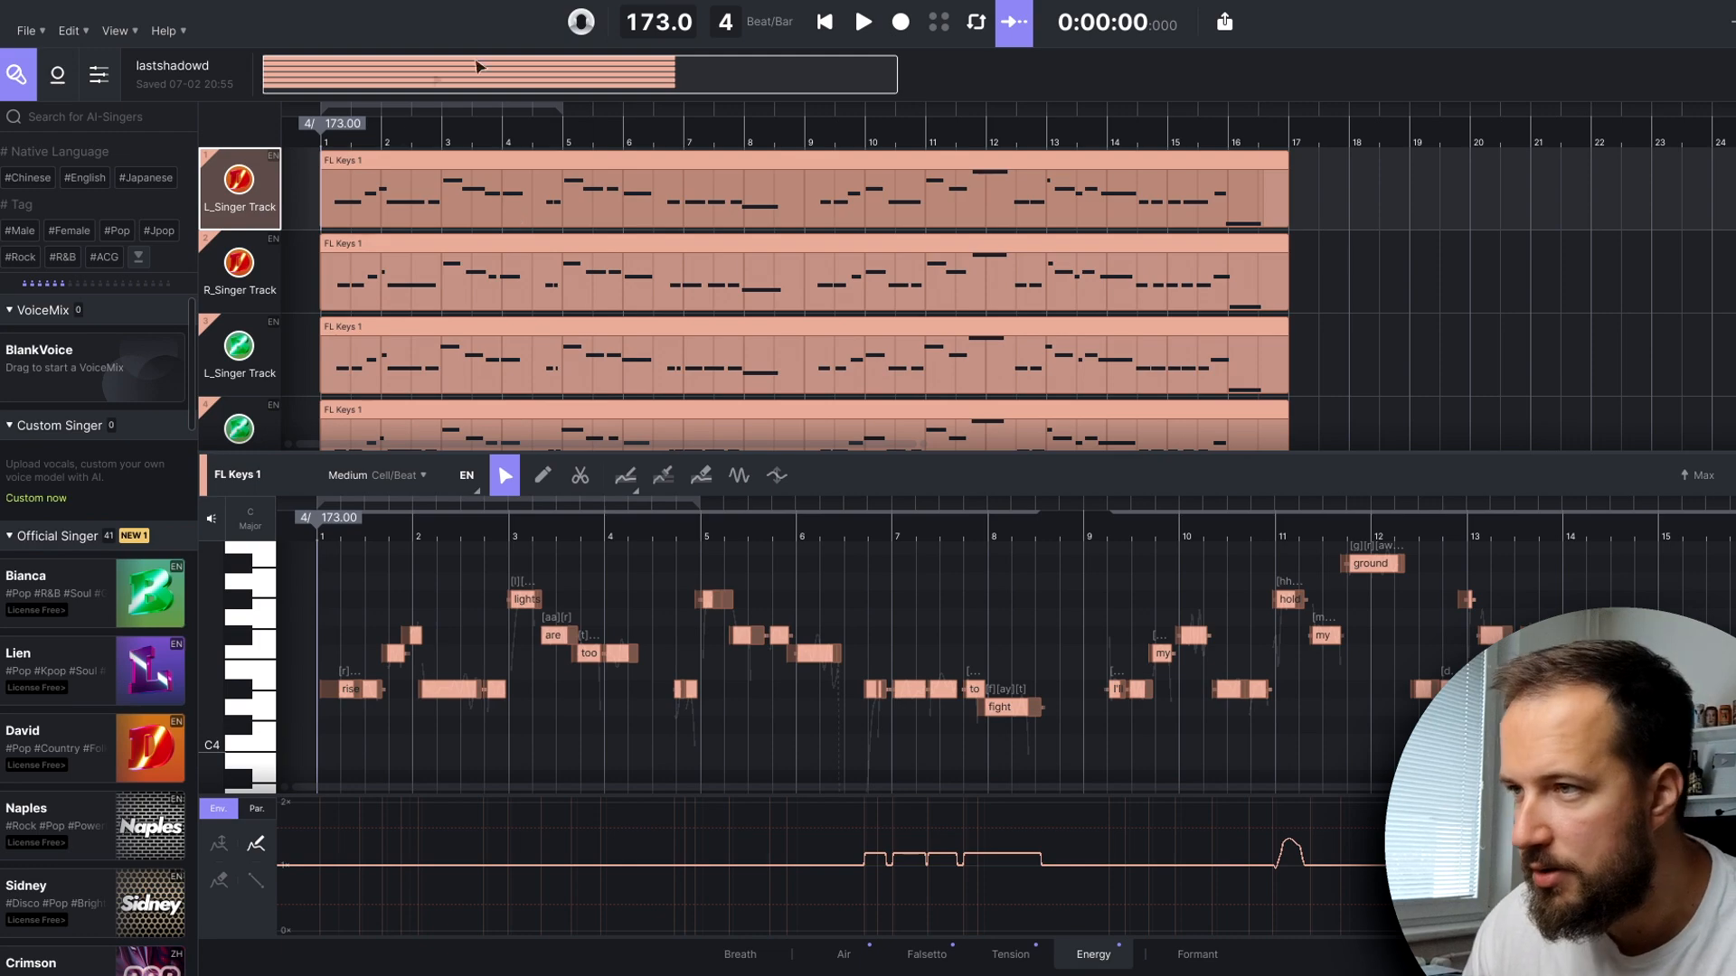
{"action": "left_click", "coordinate": [862, 23]}
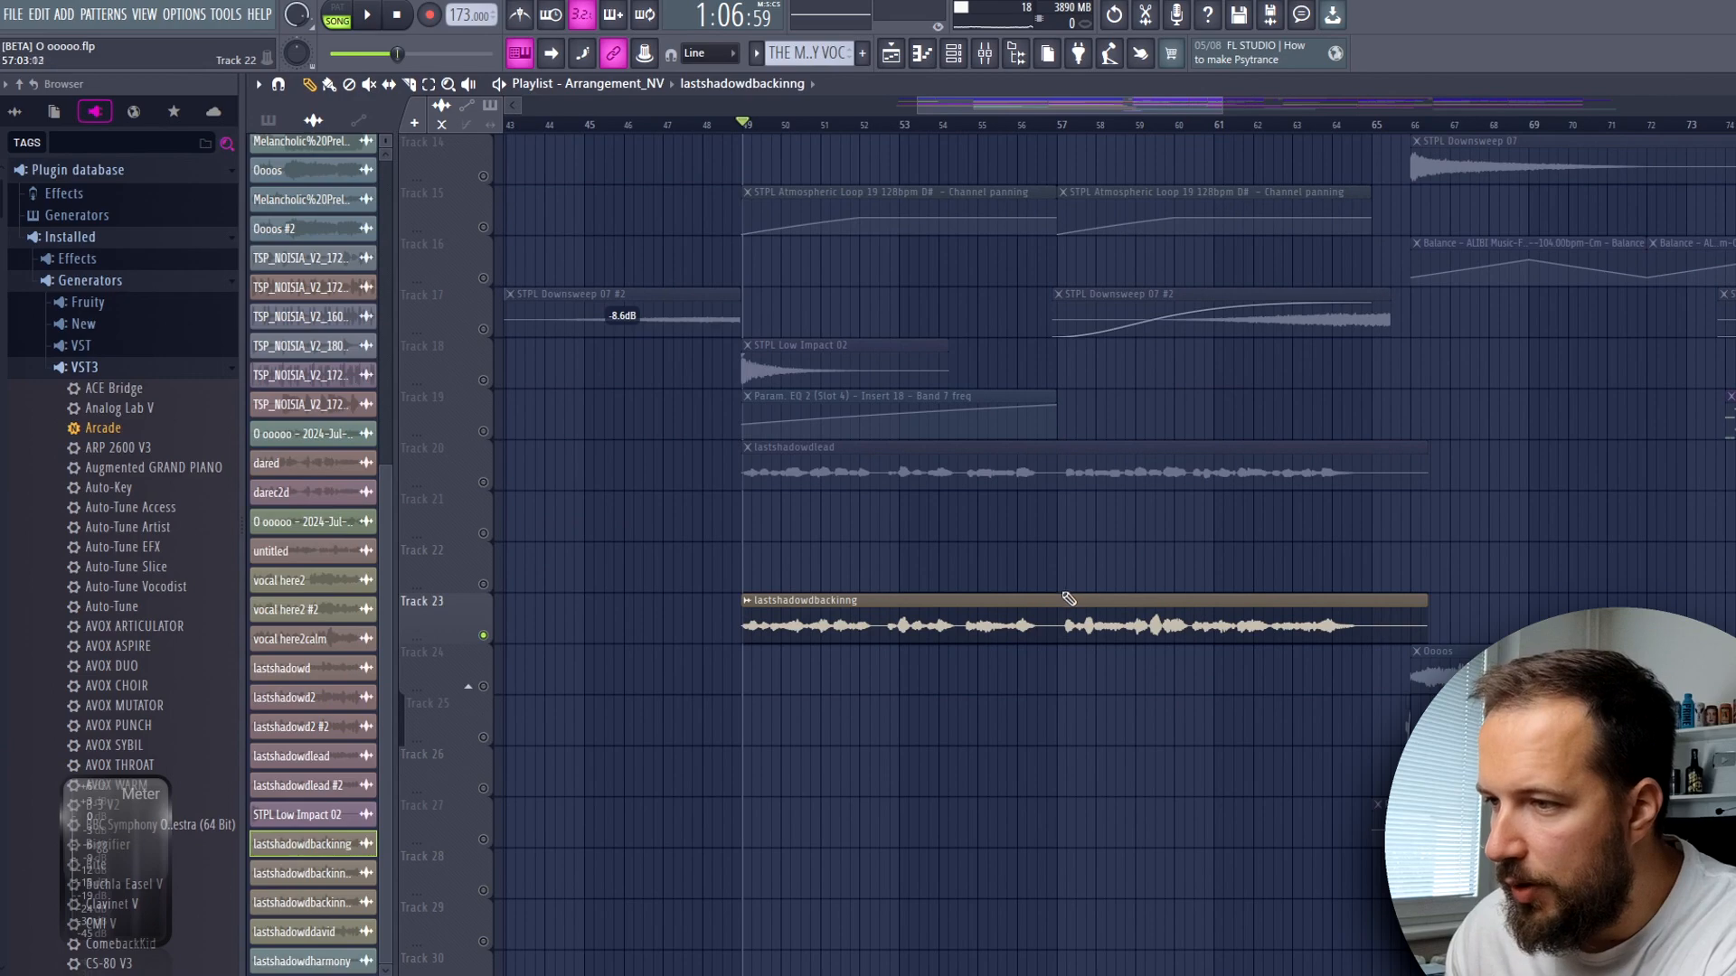
- Switch to FL Studio and play the soloed lastshadowdbackinng clip on Track 23 from bar 49
{"action": "scroll", "coordinate": [1065, 584], "scroll_direction": "down", "scroll_amount": 1}
{"action": "key", "text": "space"}
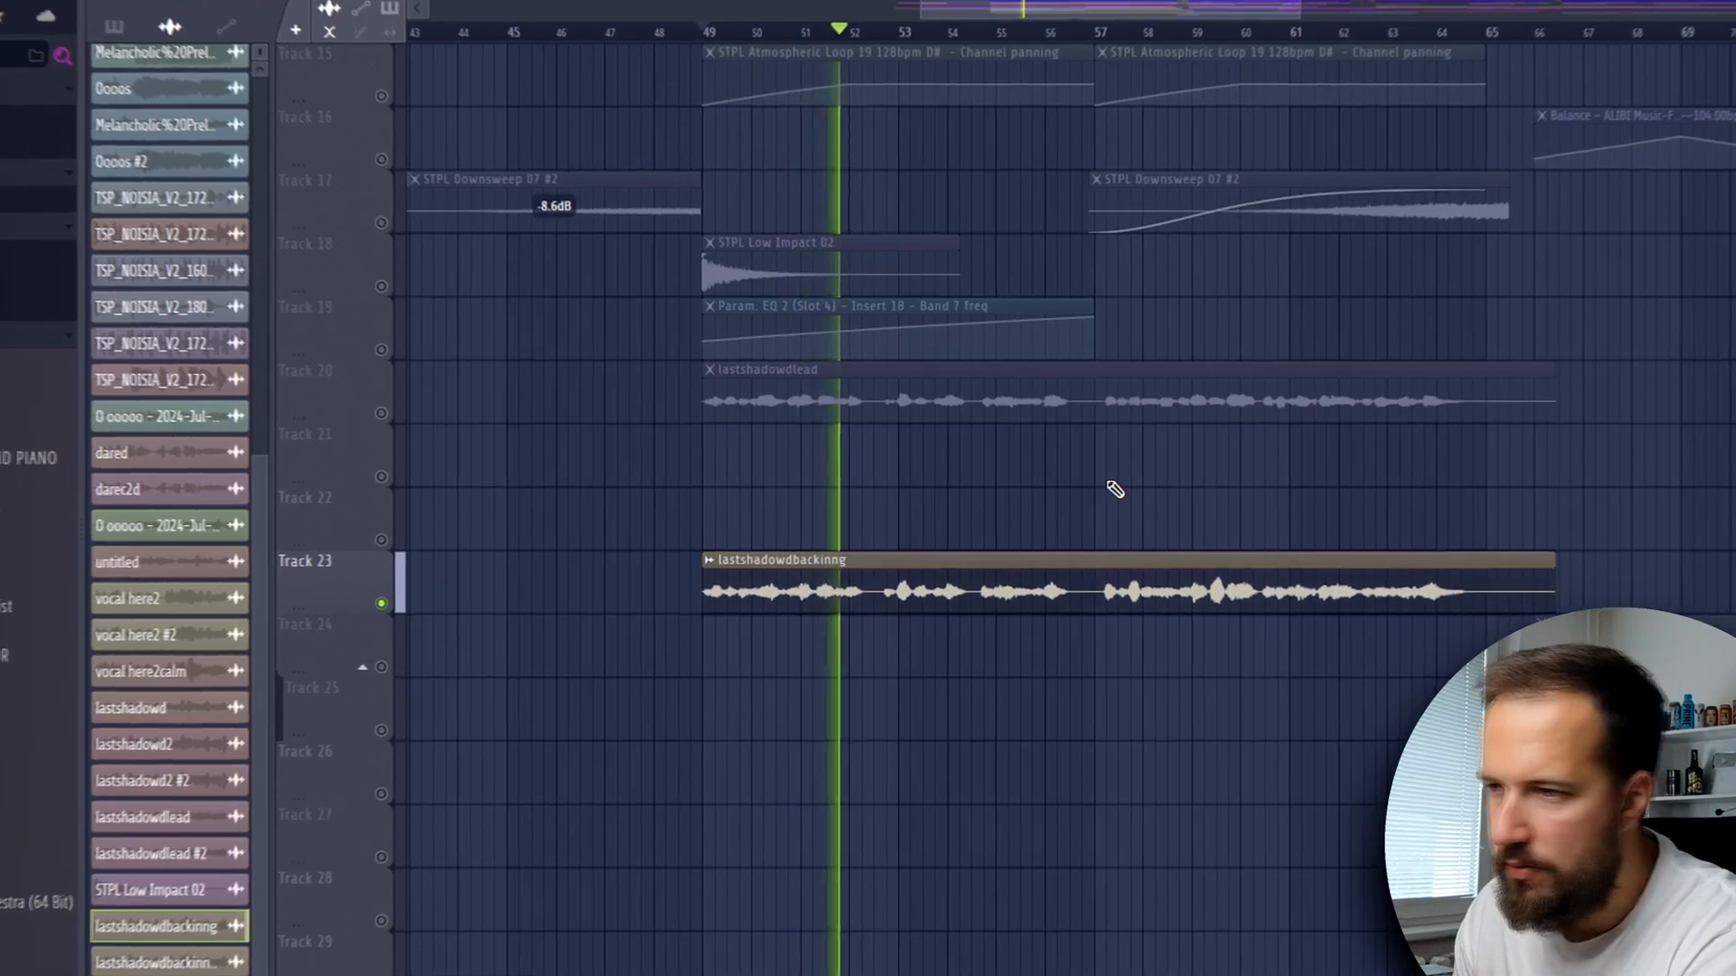
{"action": "key", "text": "space"}
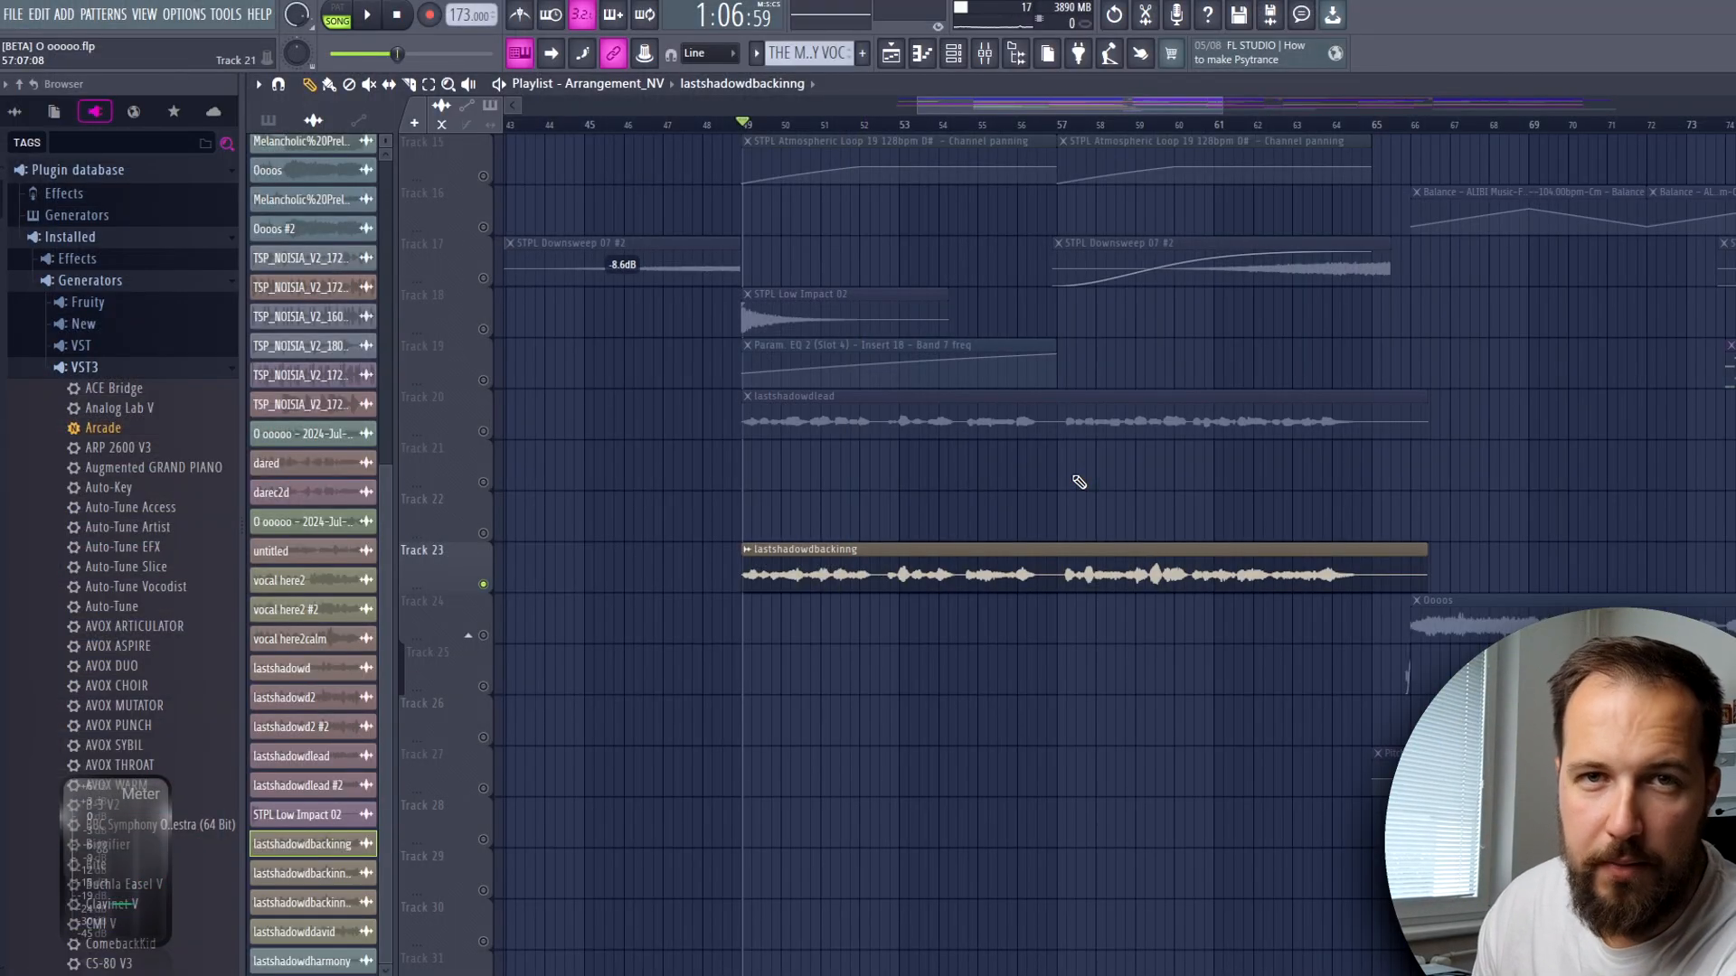
- Look through the Fruity Stereo Shaper's Stereoize presets on the backing vocal's mixer track, and play the vocal through the effect
{"action": "key", "text": "F9"}
{"action": "left_click_drag", "start_coordinate": [488, 269], "coordinate": [662, 332]}
{"action": "left_click", "coordinate": [537, 333]}
{"action": "mouse_move", "coordinate": [651, 404]}
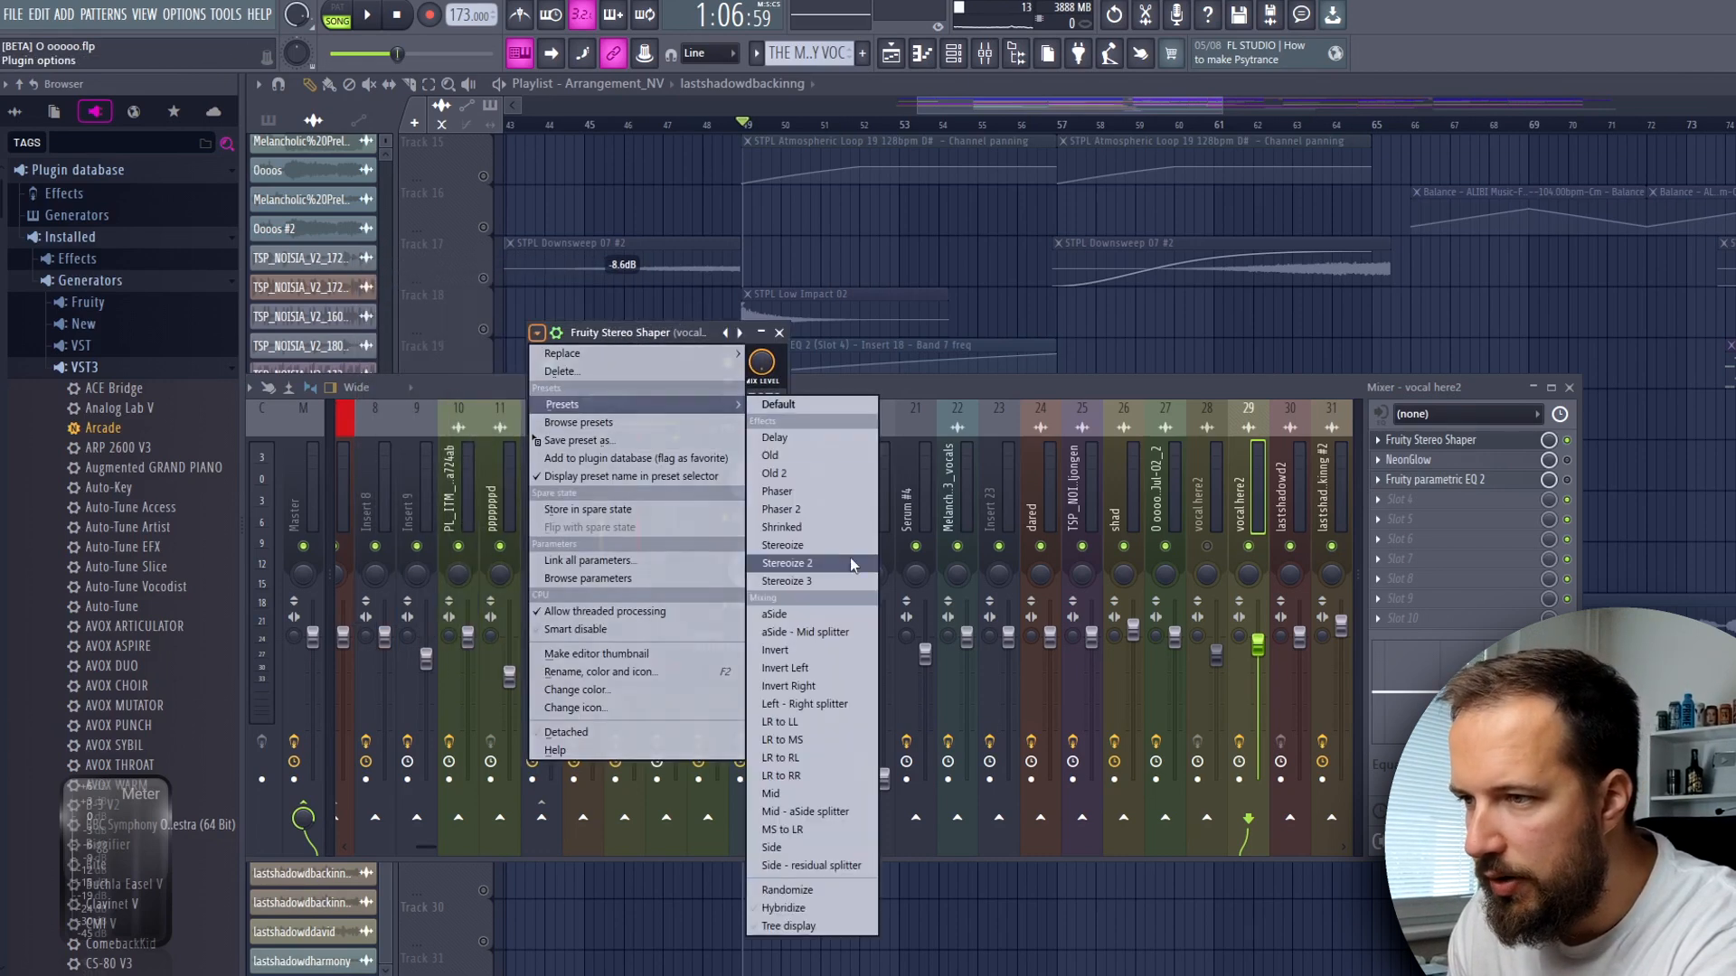
{"action": "left_click", "coordinate": [683, 338]}
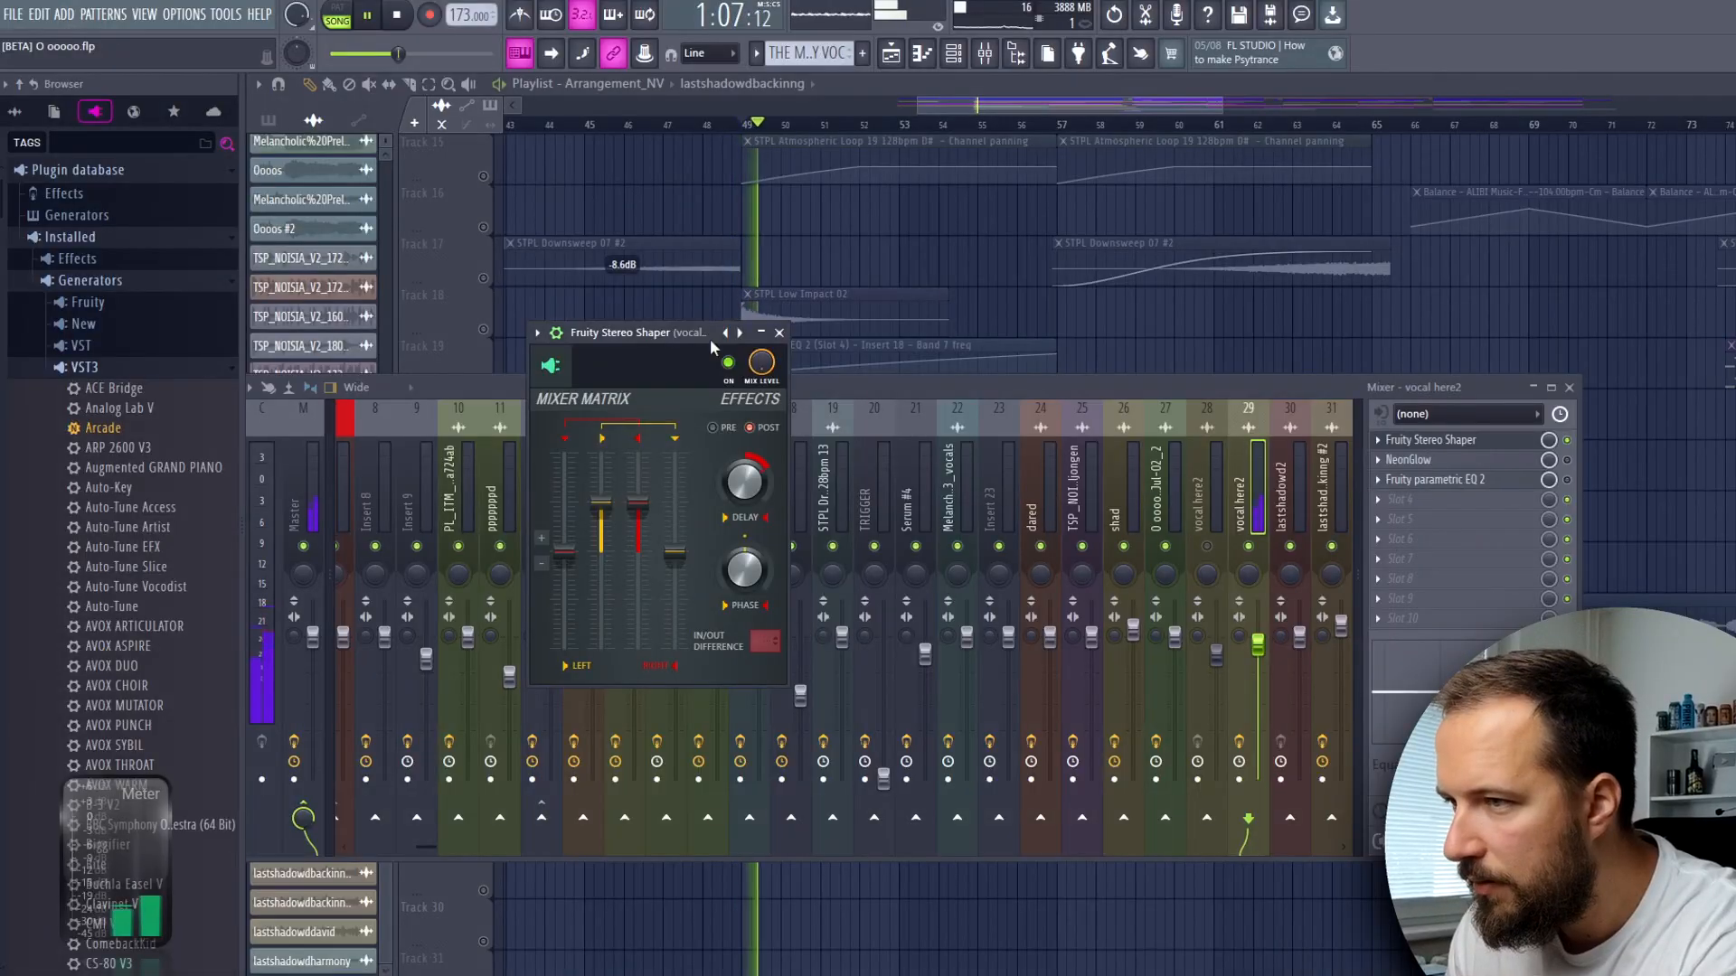
{"action": "key", "text": "space"}
{"action": "left_click", "coordinate": [779, 332]}
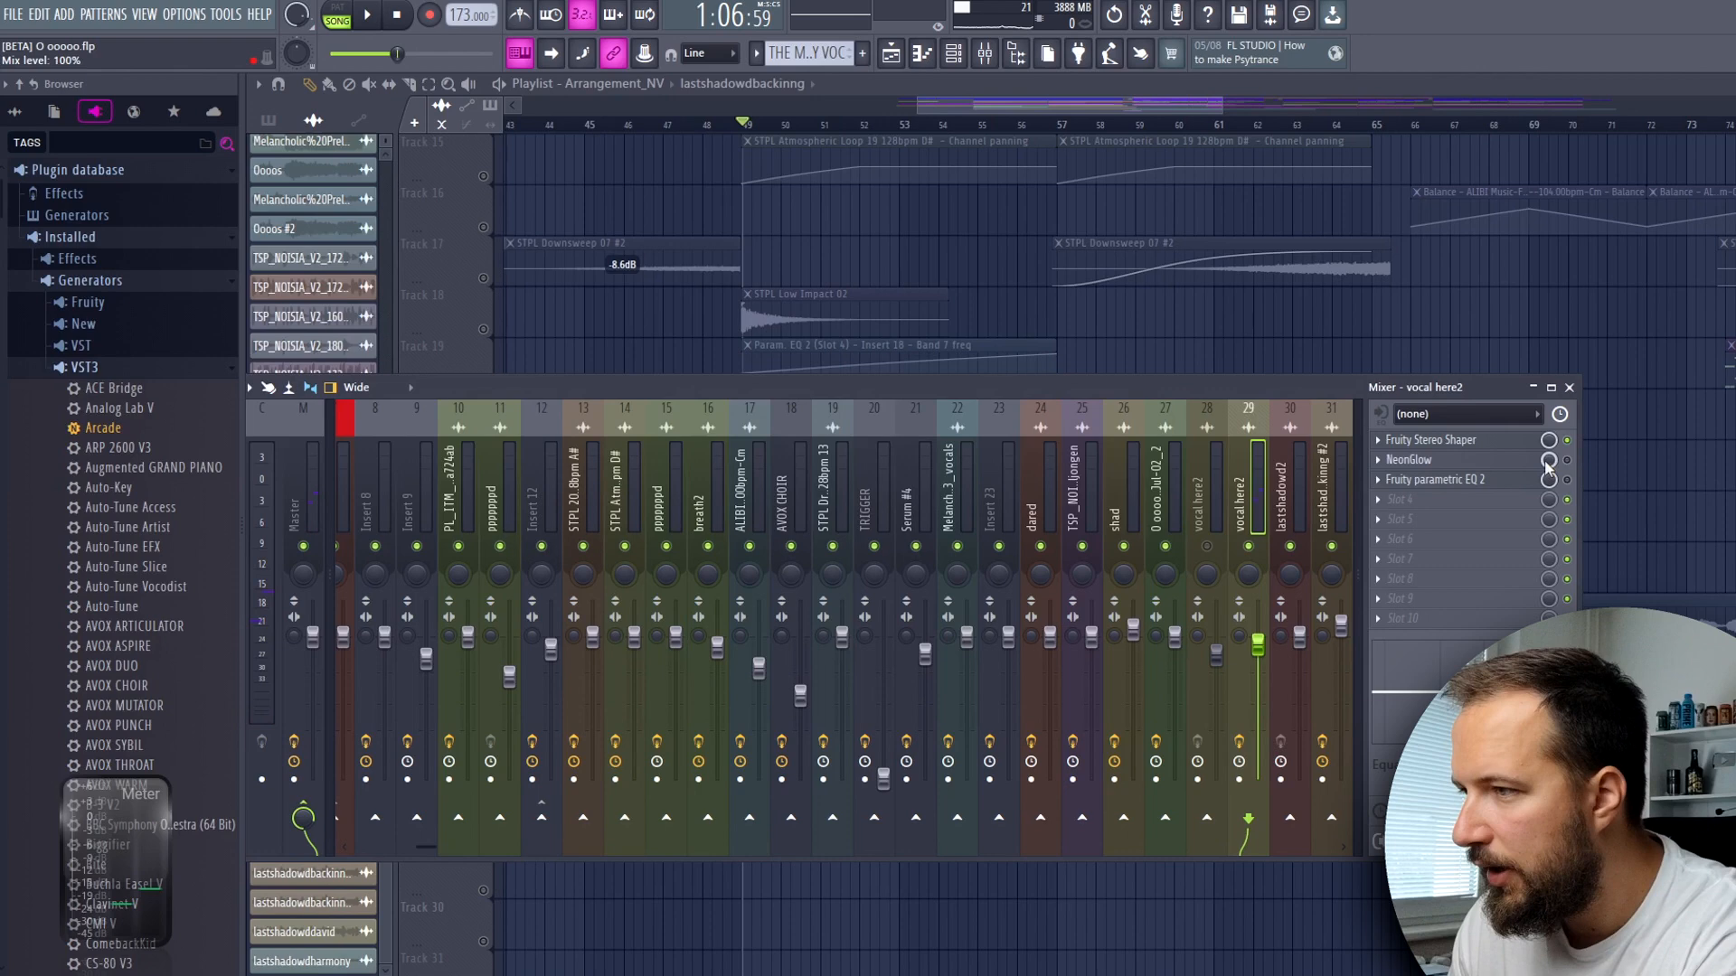
- Play the backing vocal through its NeonGlow effect and examine the Fruity parametric EQ 2 curve on the same mixer track
{"action": "left_click", "coordinate": [1480, 463]}
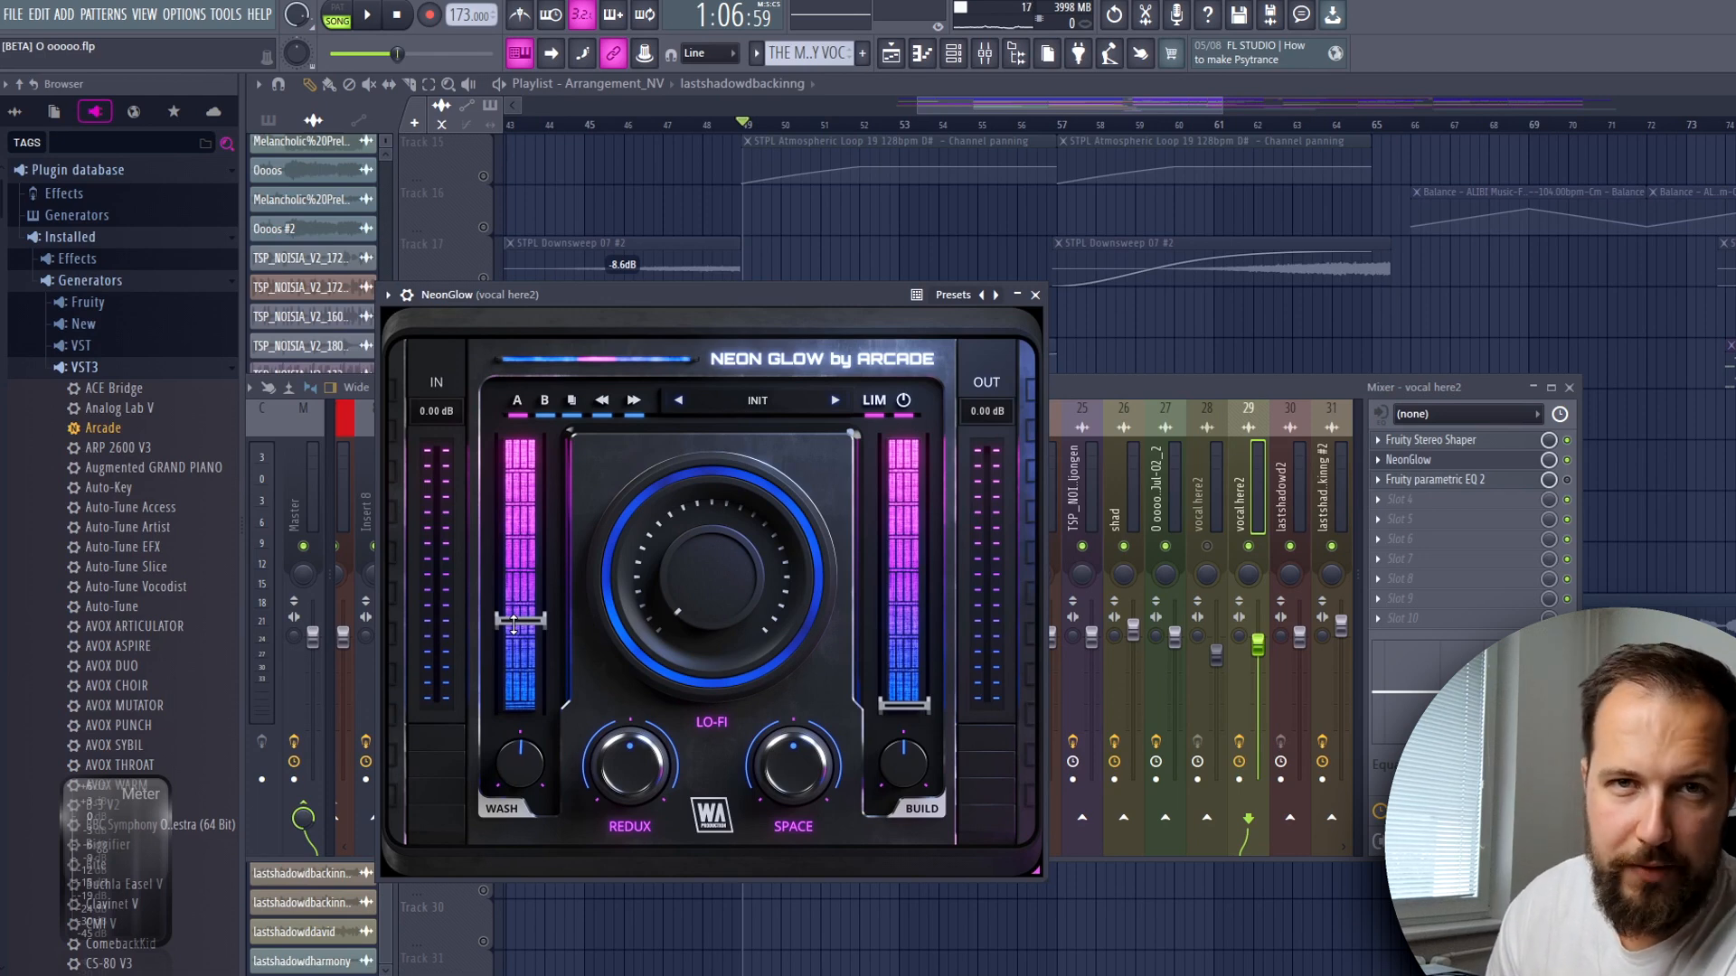
{"action": "key", "text": "space"}
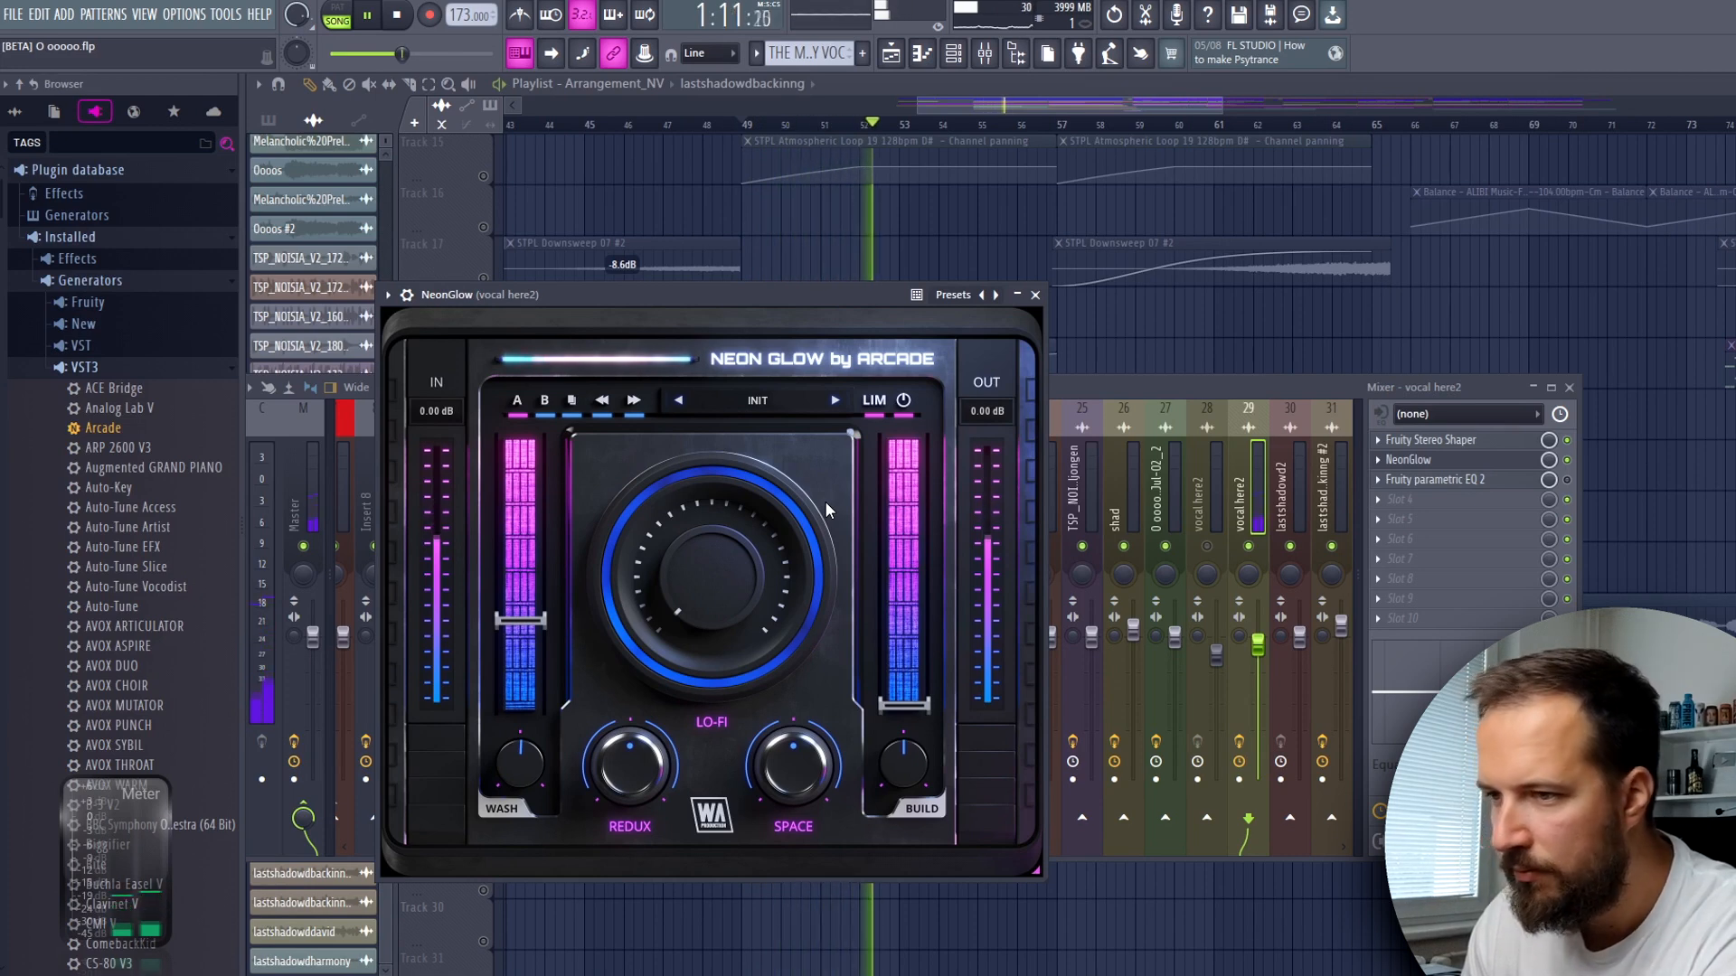
{"action": "key", "text": "space"}
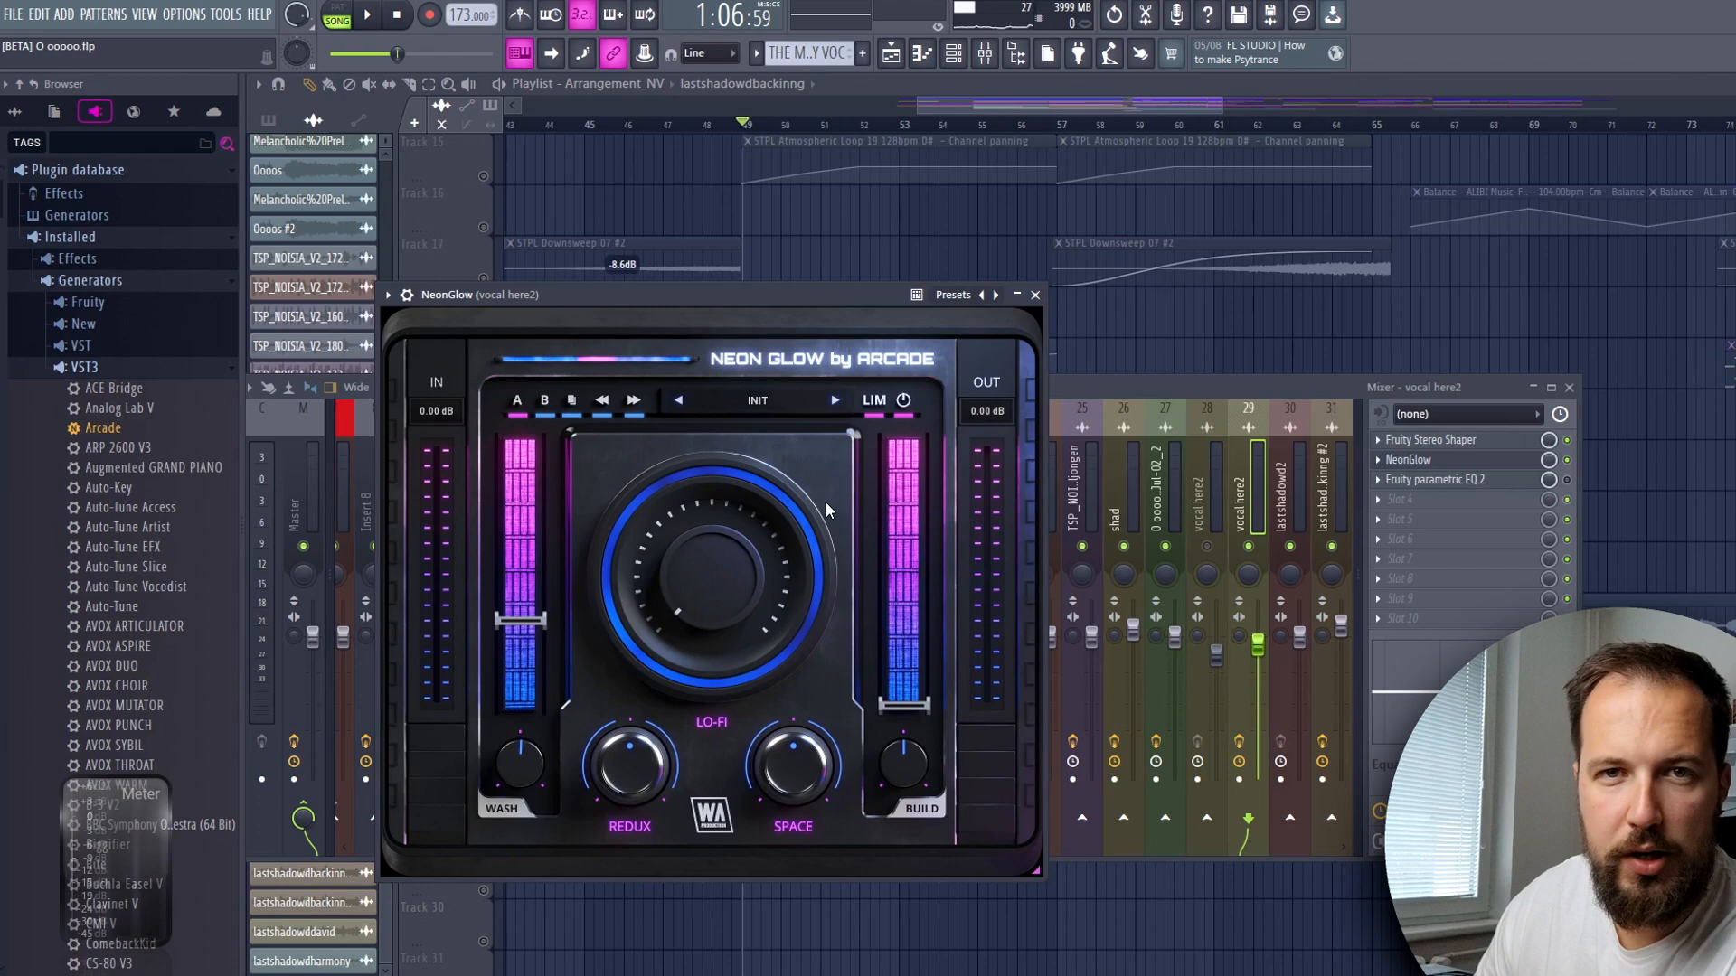
{"action": "left_click", "coordinate": [1036, 295]}
{"action": "left_click", "coordinate": [1435, 479]}
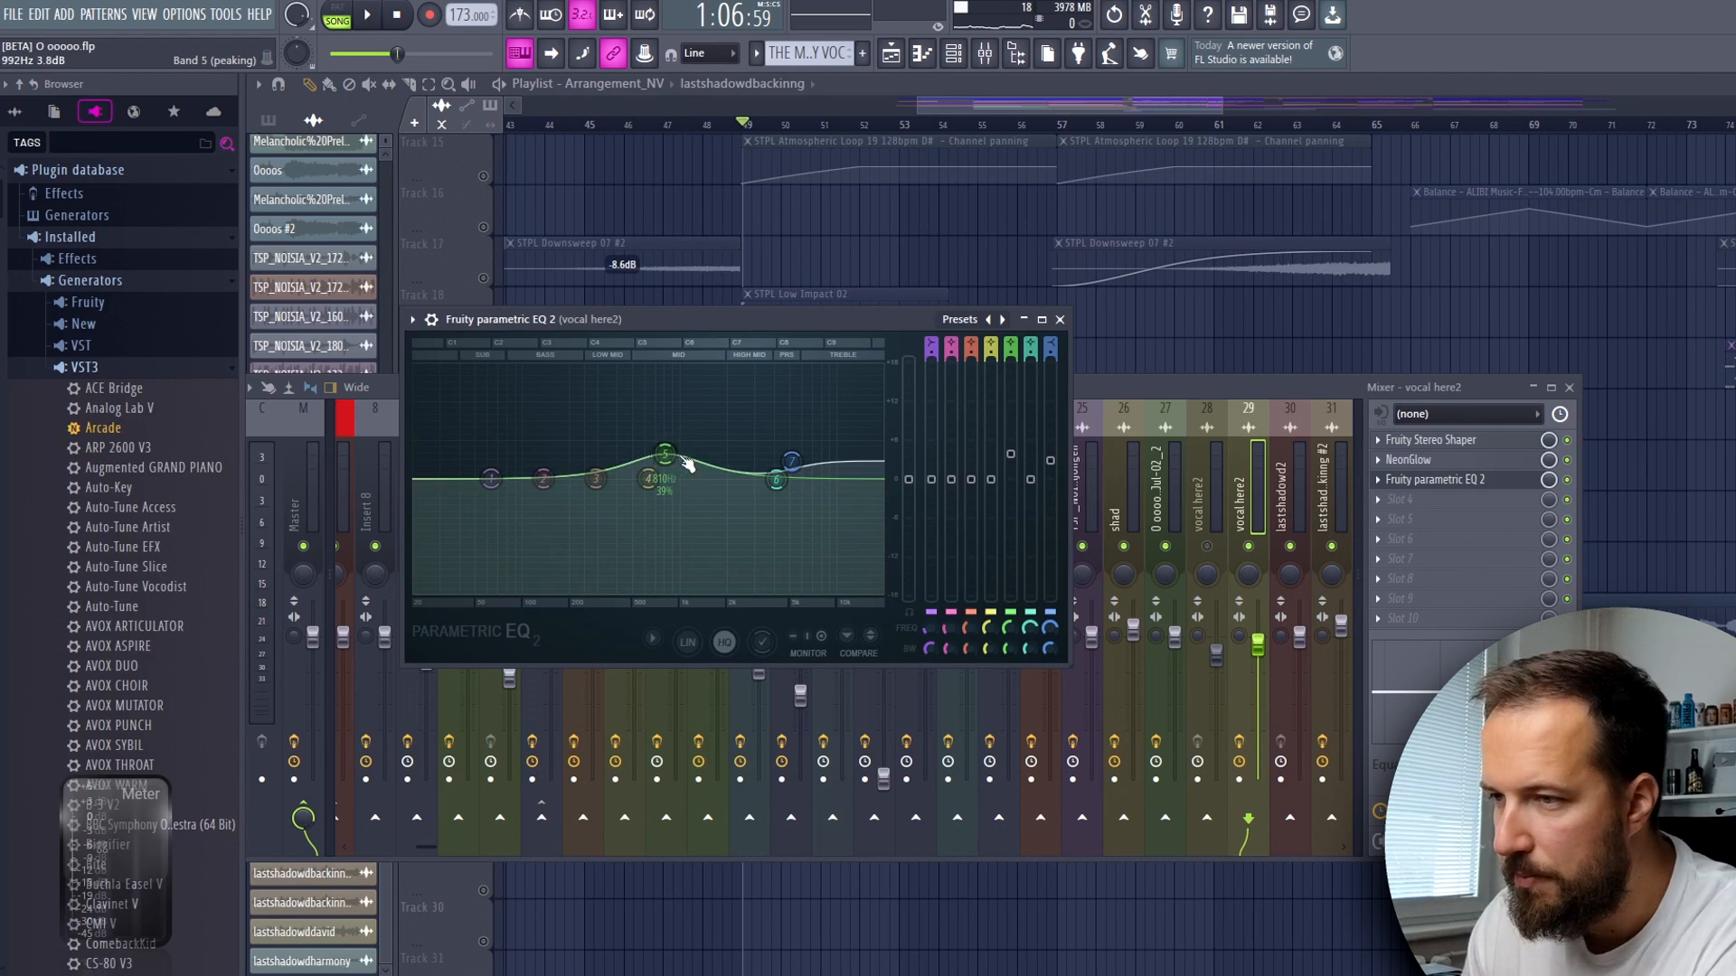
{"action": "key", "text": "space"}
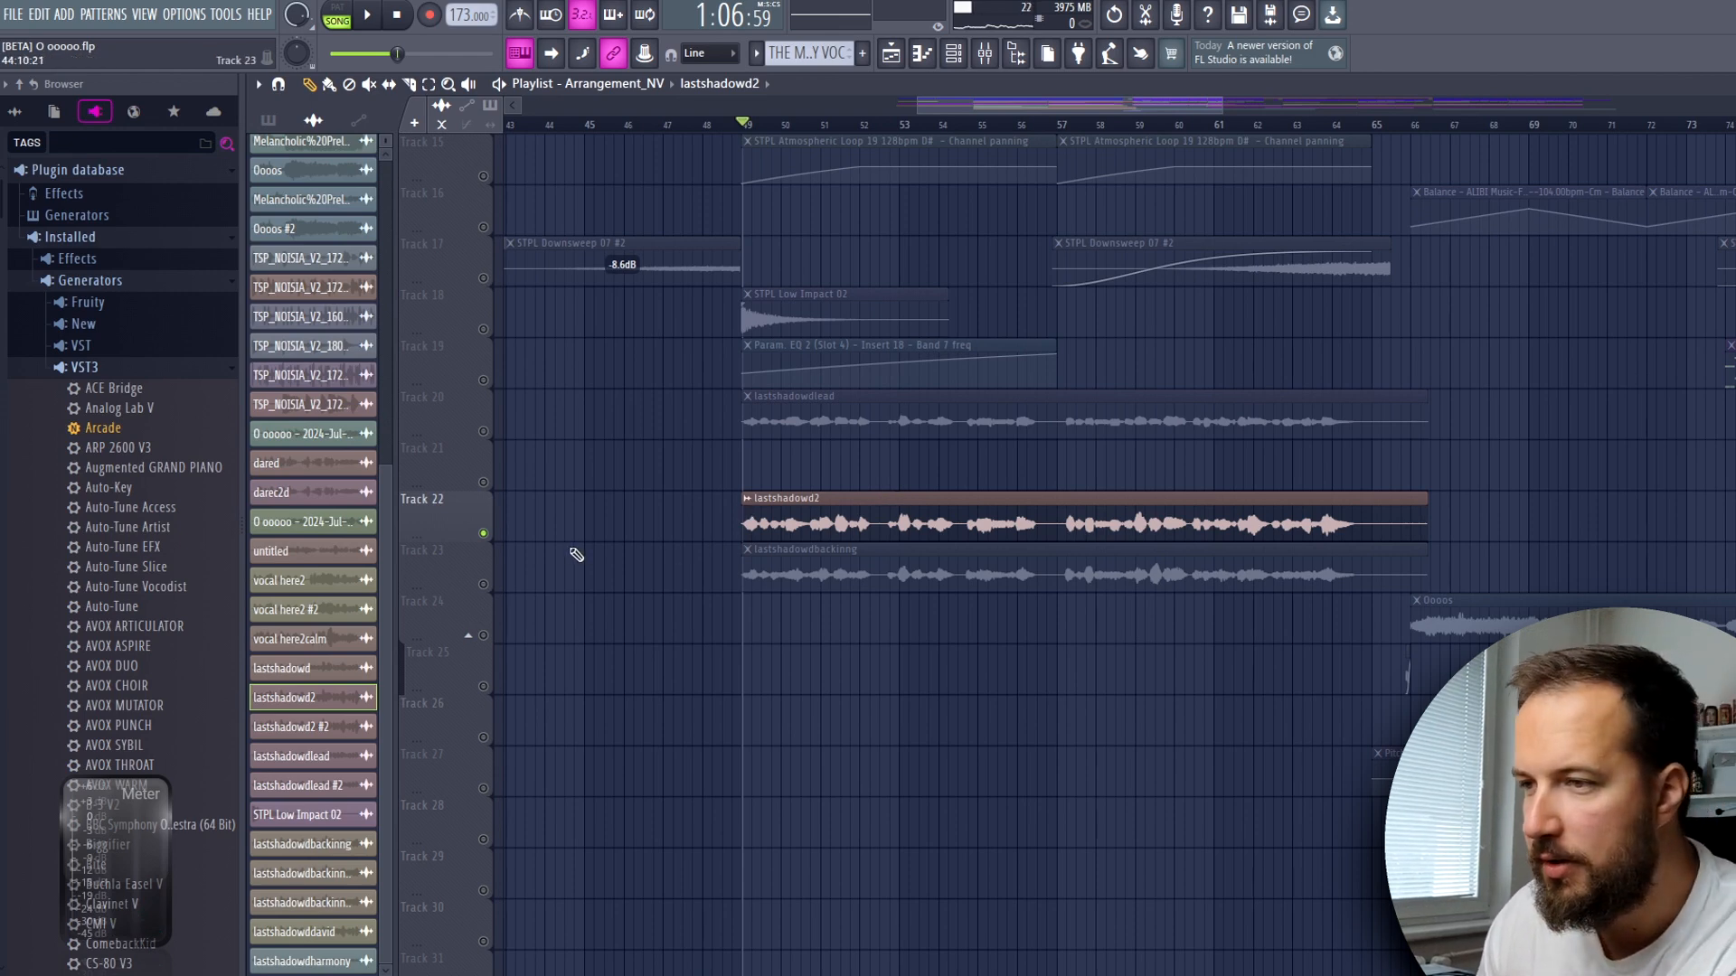
- Play the soloed lastshadowd2 clip on Track 22, and solo the lead vocal's Track 20 for comparison
{"action": "key", "text": "space"}
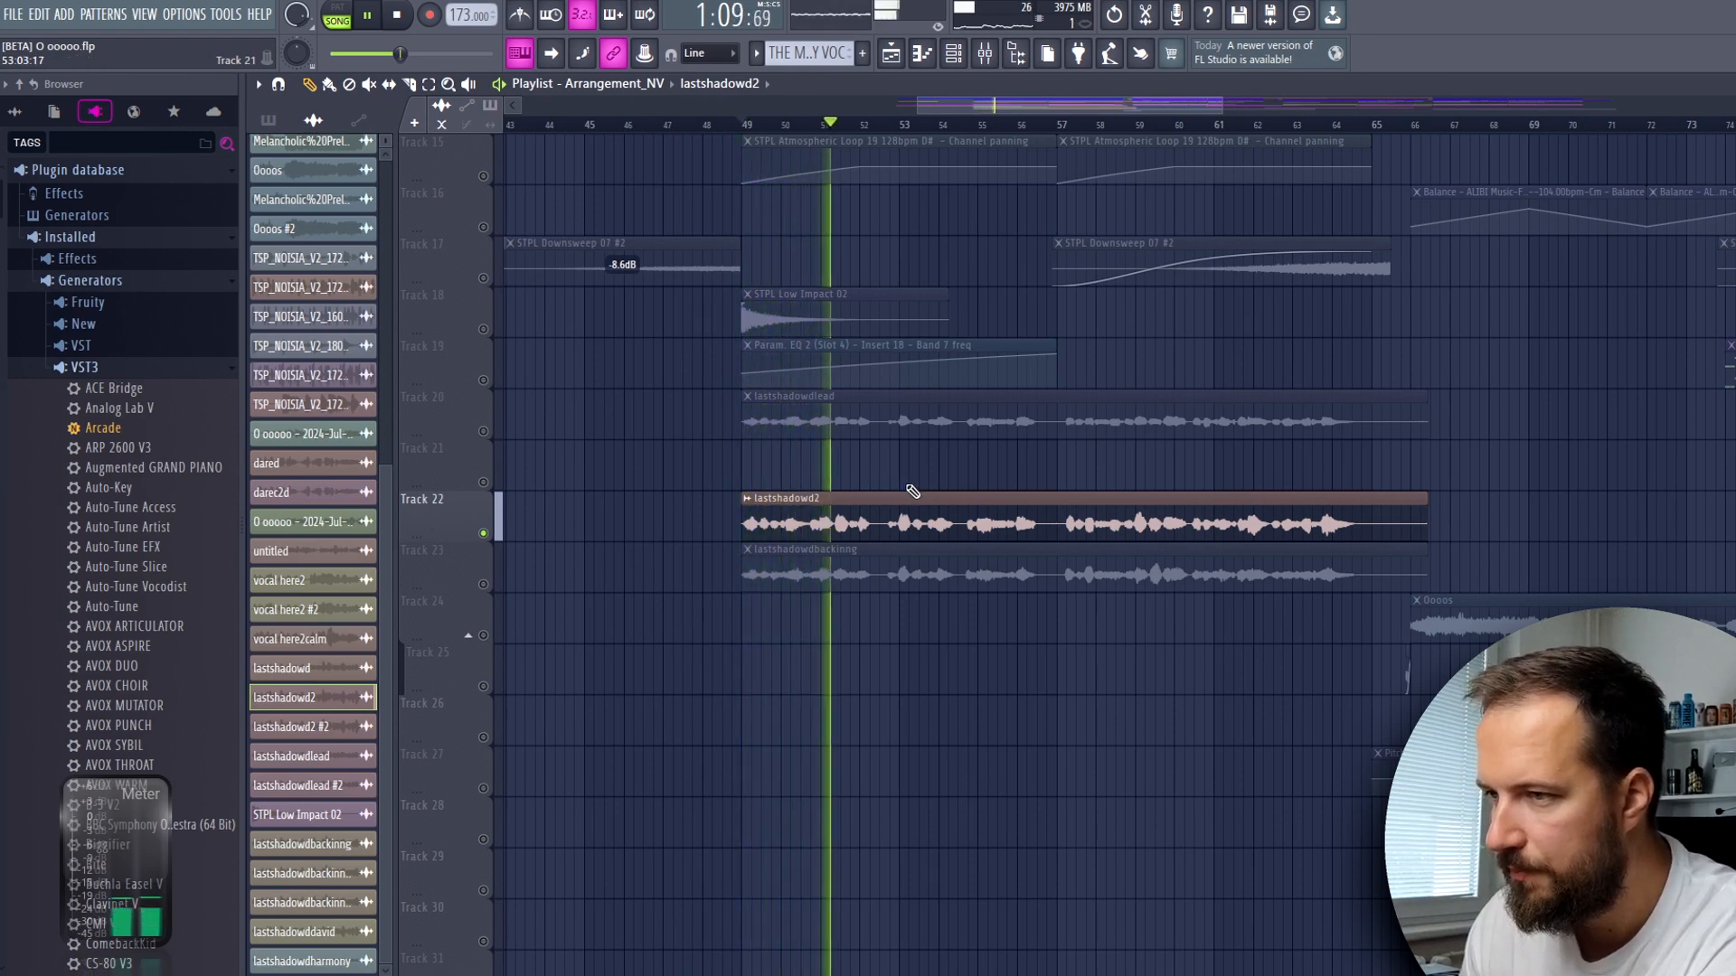
{"action": "key", "text": "space"}
{"action": "left_click", "coordinate": [483, 432], "text": "ctrl"}
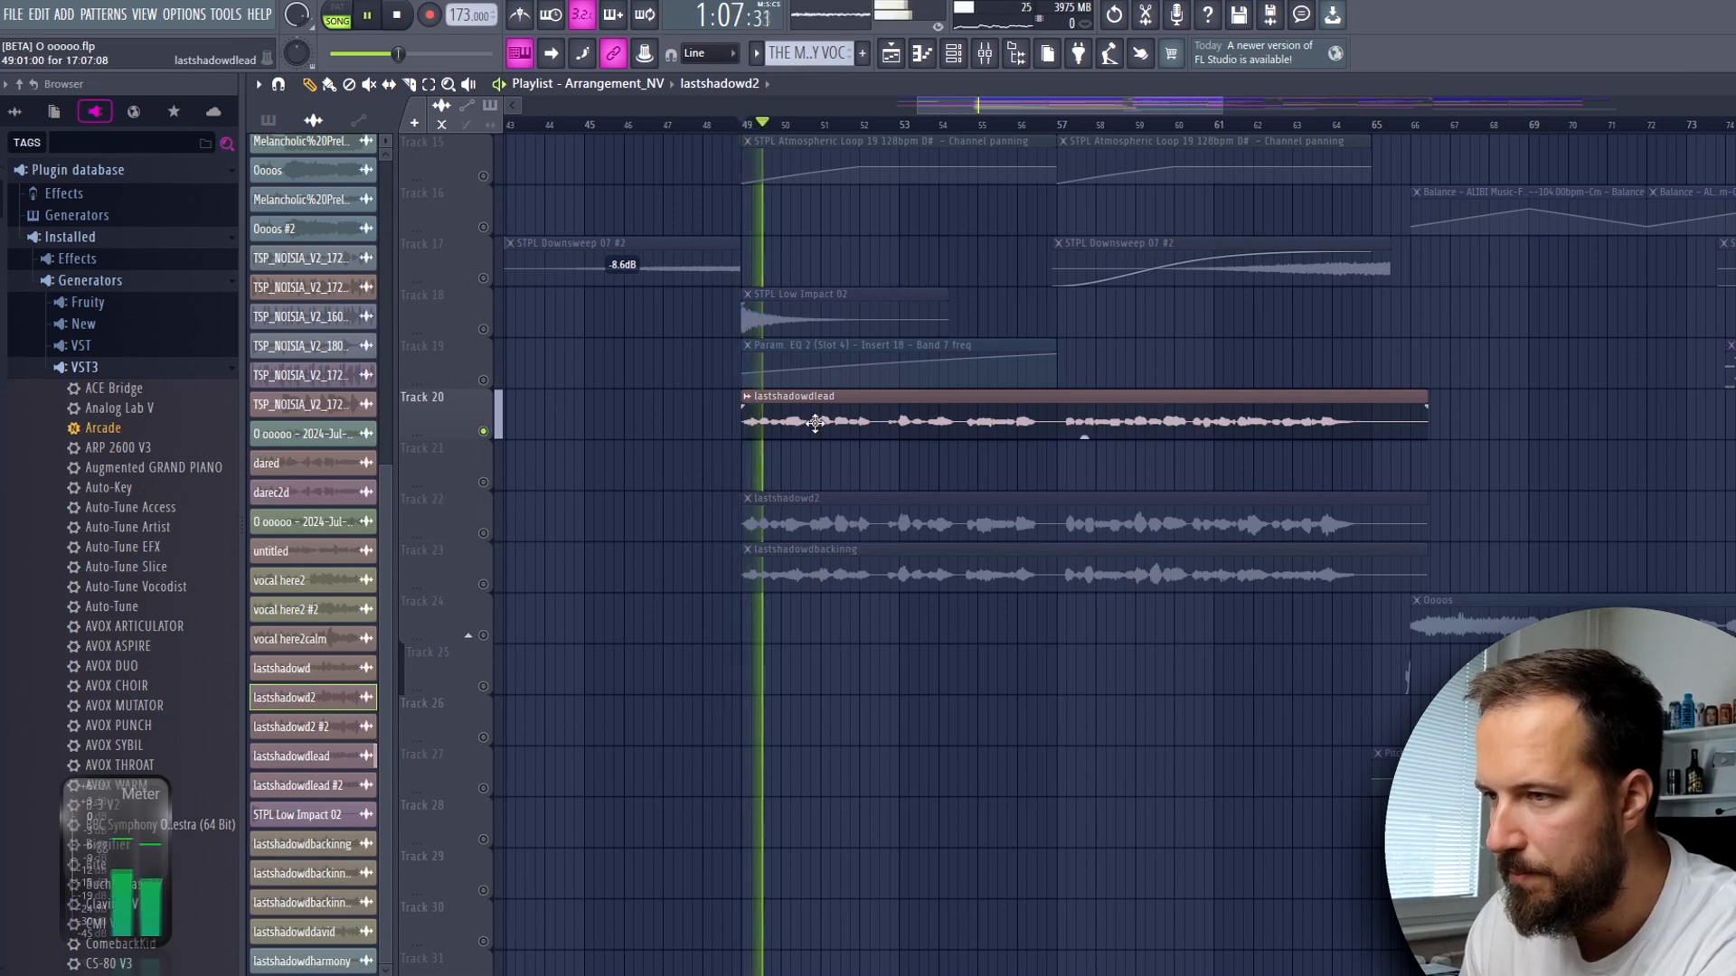
- Check the channel volumes of the lastshadowd2 and lastshadowdbackinng clips in their channel settings
{"action": "key", "text": "space"}
{"action": "left_click", "coordinate": [839, 523]}
{"action": "double_click", "coordinate": [839, 523]}
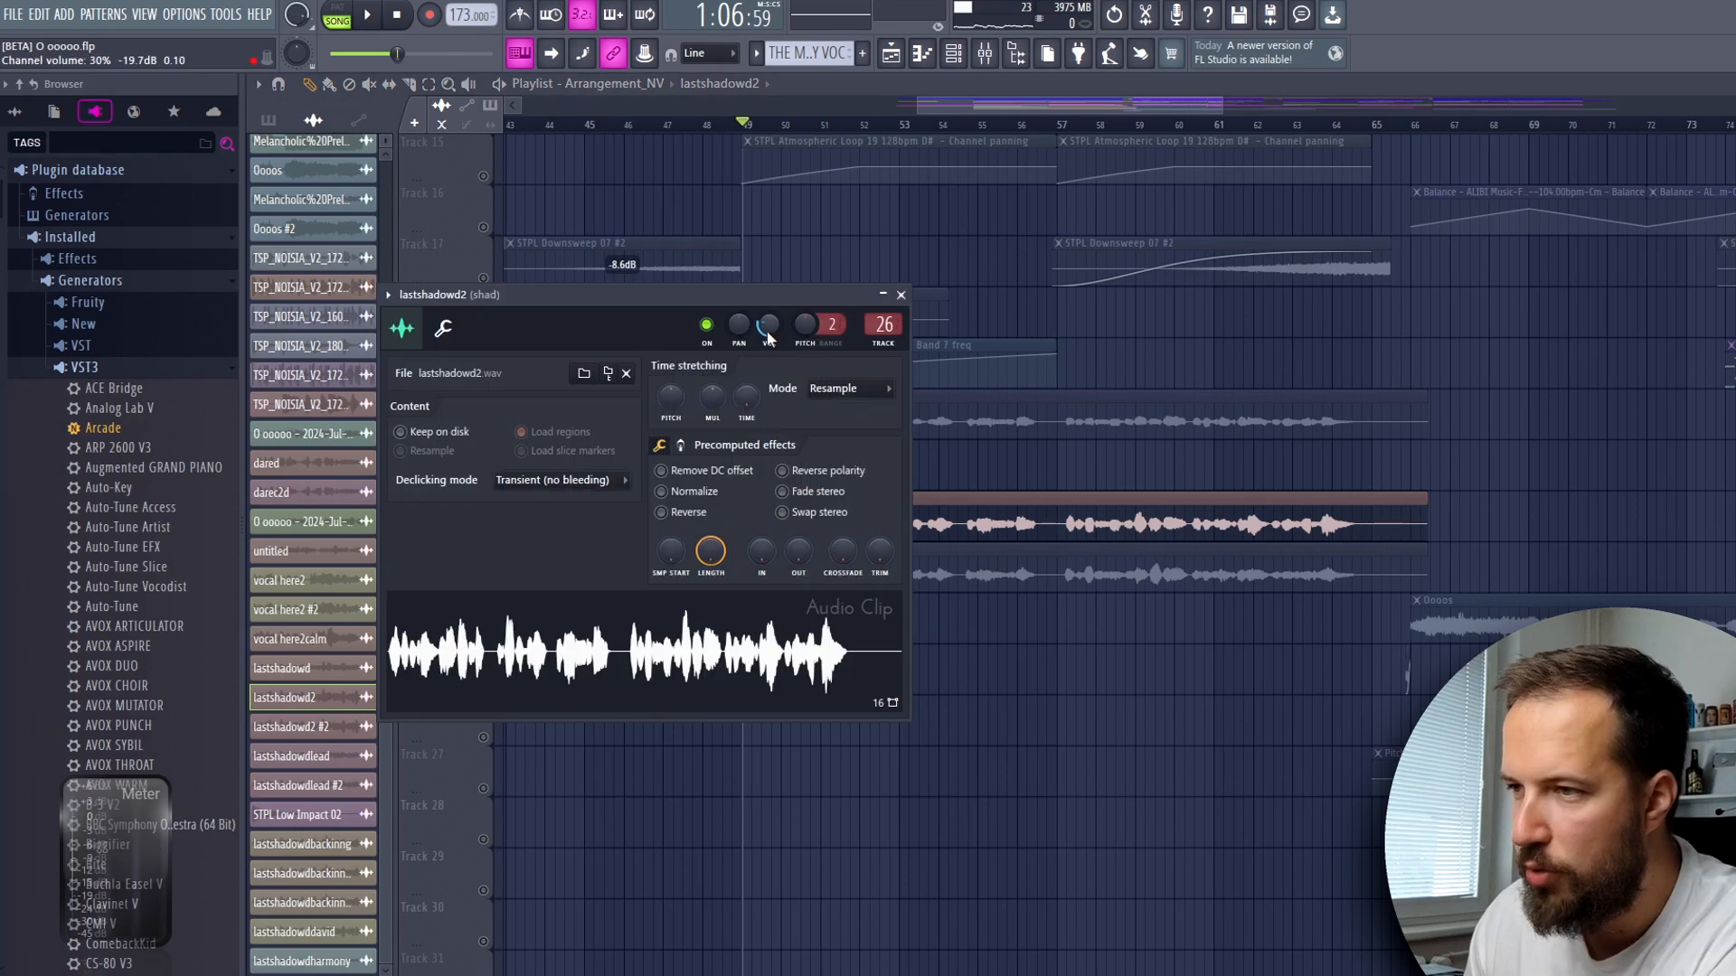
{"action": "left_click", "coordinate": [900, 295]}
{"action": "key", "text": "space"}
{"action": "key", "text": "space"}
{"action": "double_click", "coordinate": [789, 570]}
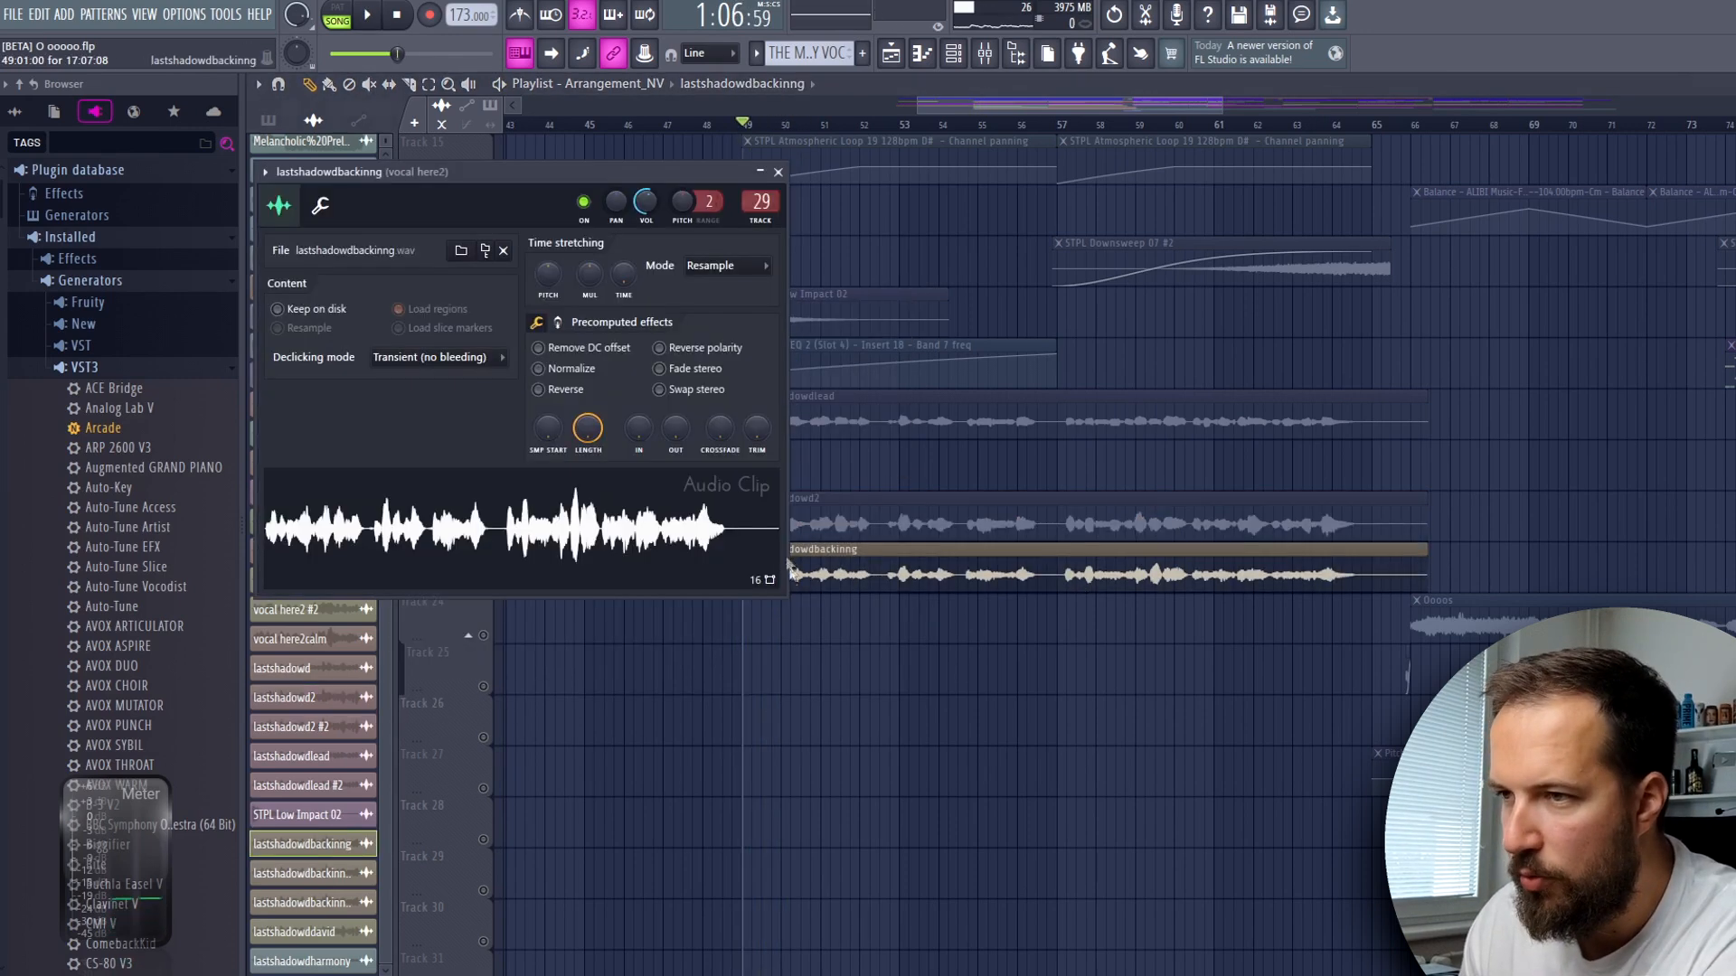
{"action": "left_click", "coordinate": [781, 171]}
- Play the backing vocal on Track 23, then add Tracks 22 and 20 and play the vocals together
{"action": "key", "text": "space"}
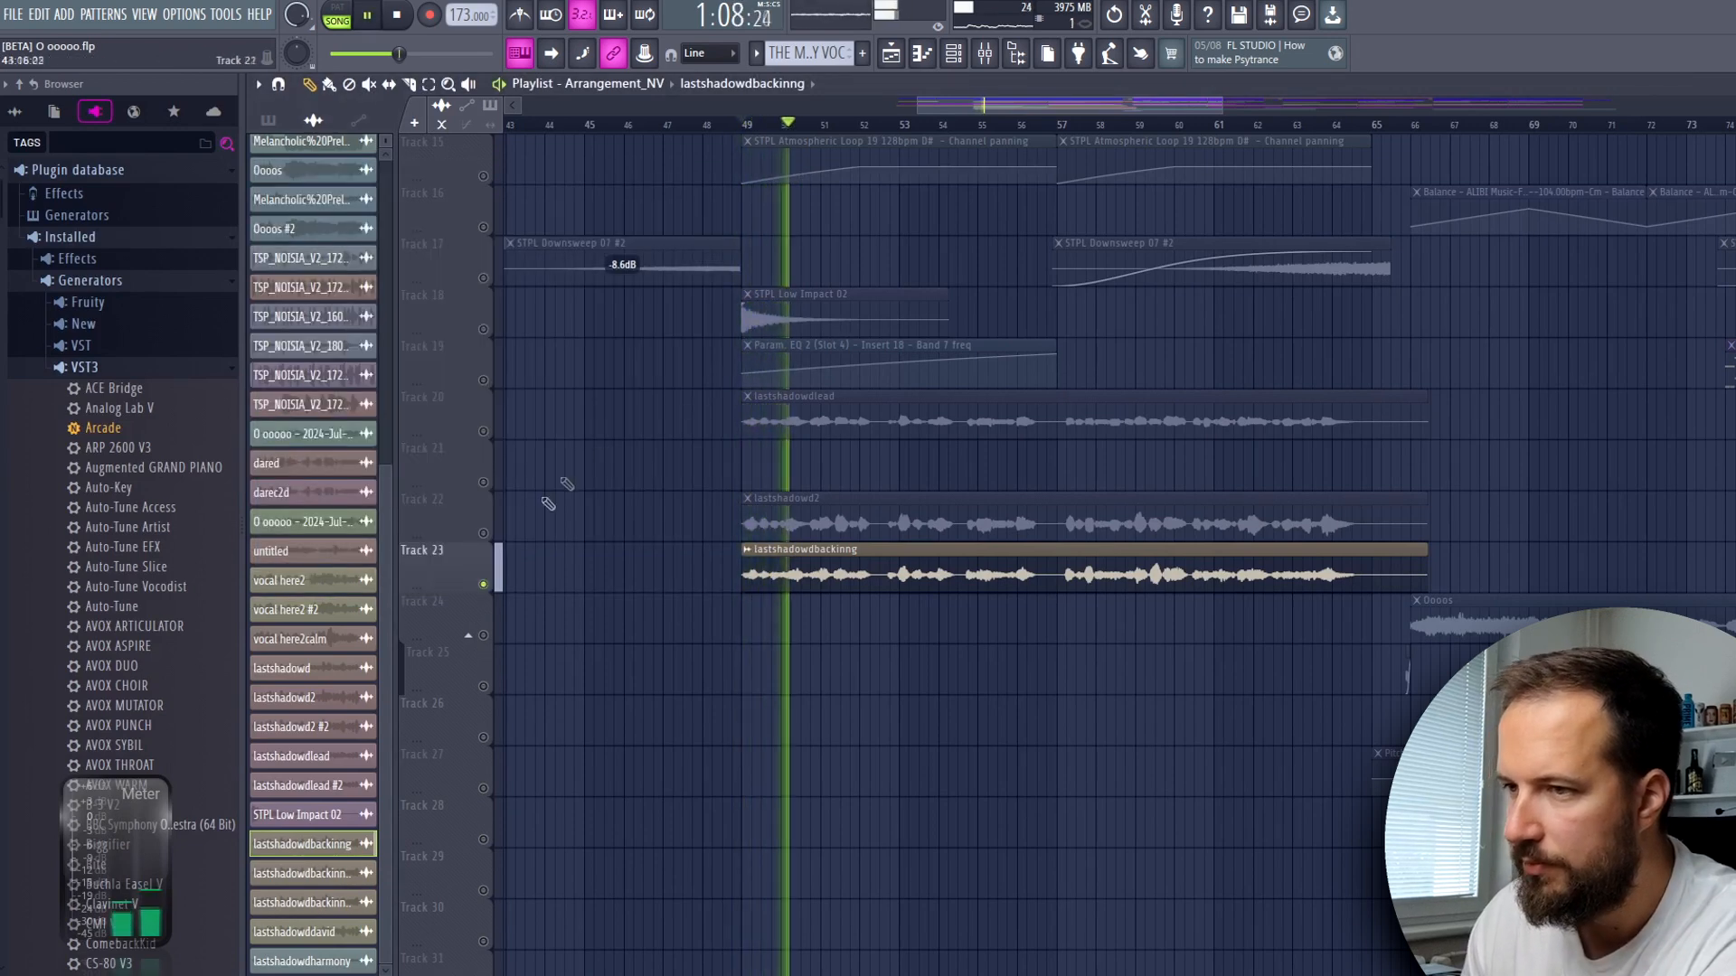
{"action": "left_click", "coordinate": [484, 534]}
{"action": "left_click", "coordinate": [483, 432]}
{"action": "key", "text": "space"}
{"action": "key", "text": "space"}
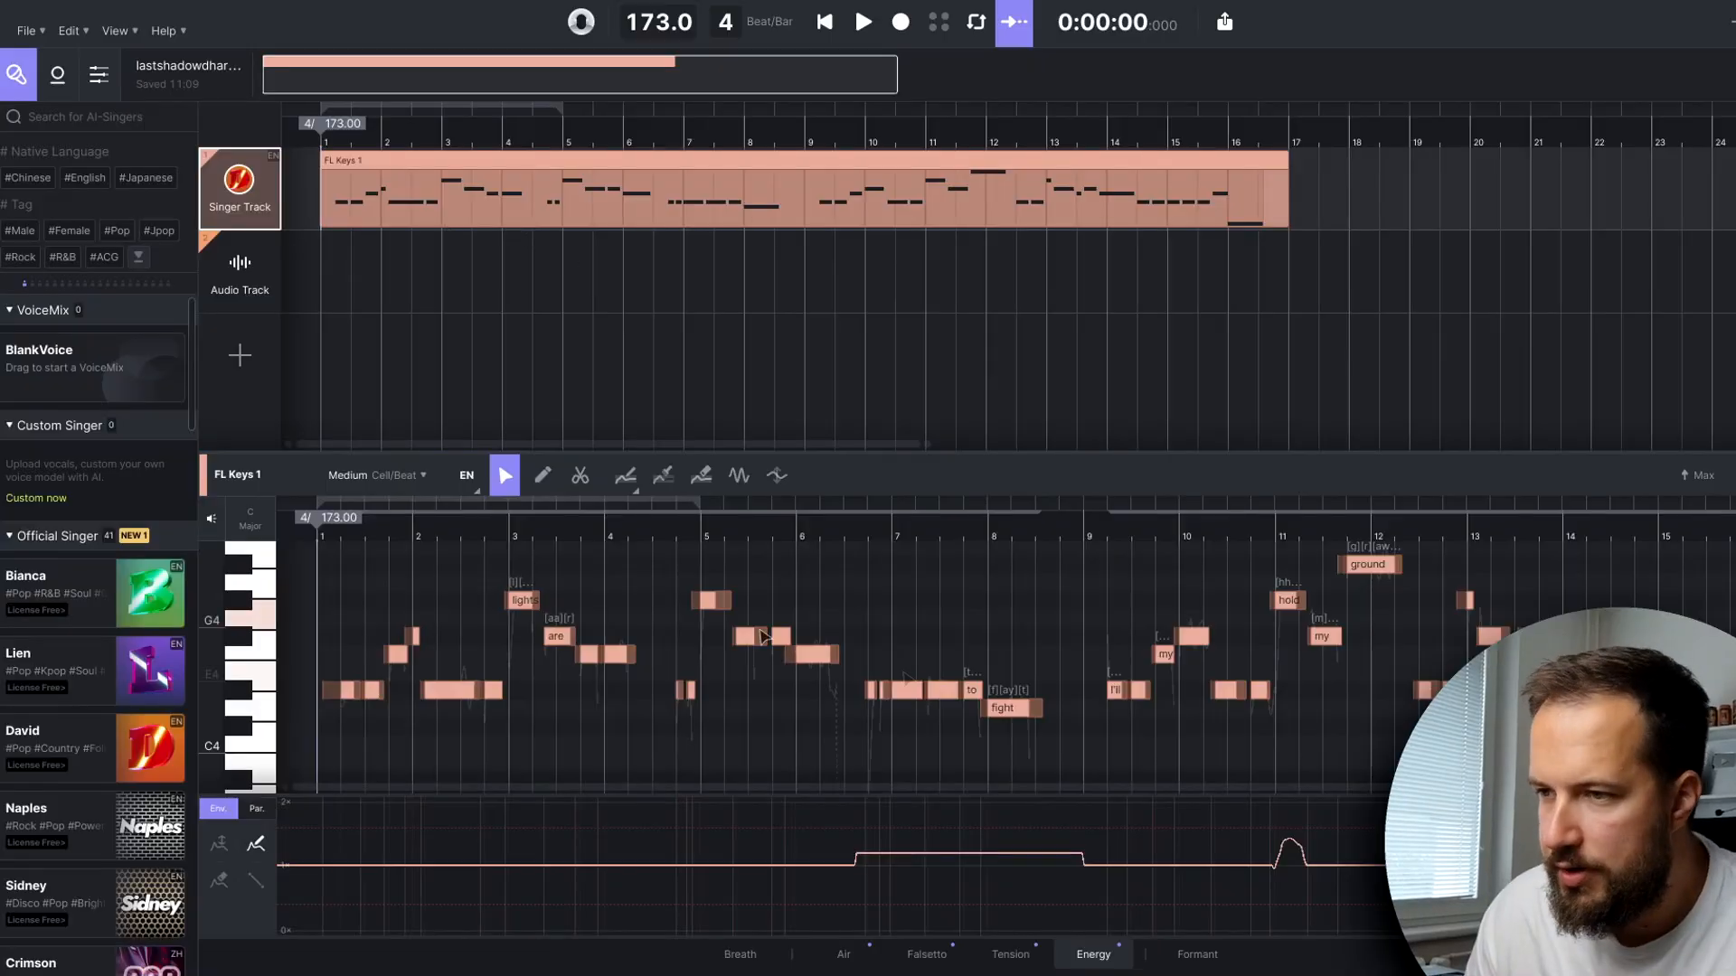
- Switch to ACE Studio, duplicate the Singer Track, and select the duplicated FL Keys 1 clip for note editing
{"action": "right_click", "coordinate": [226, 212]}
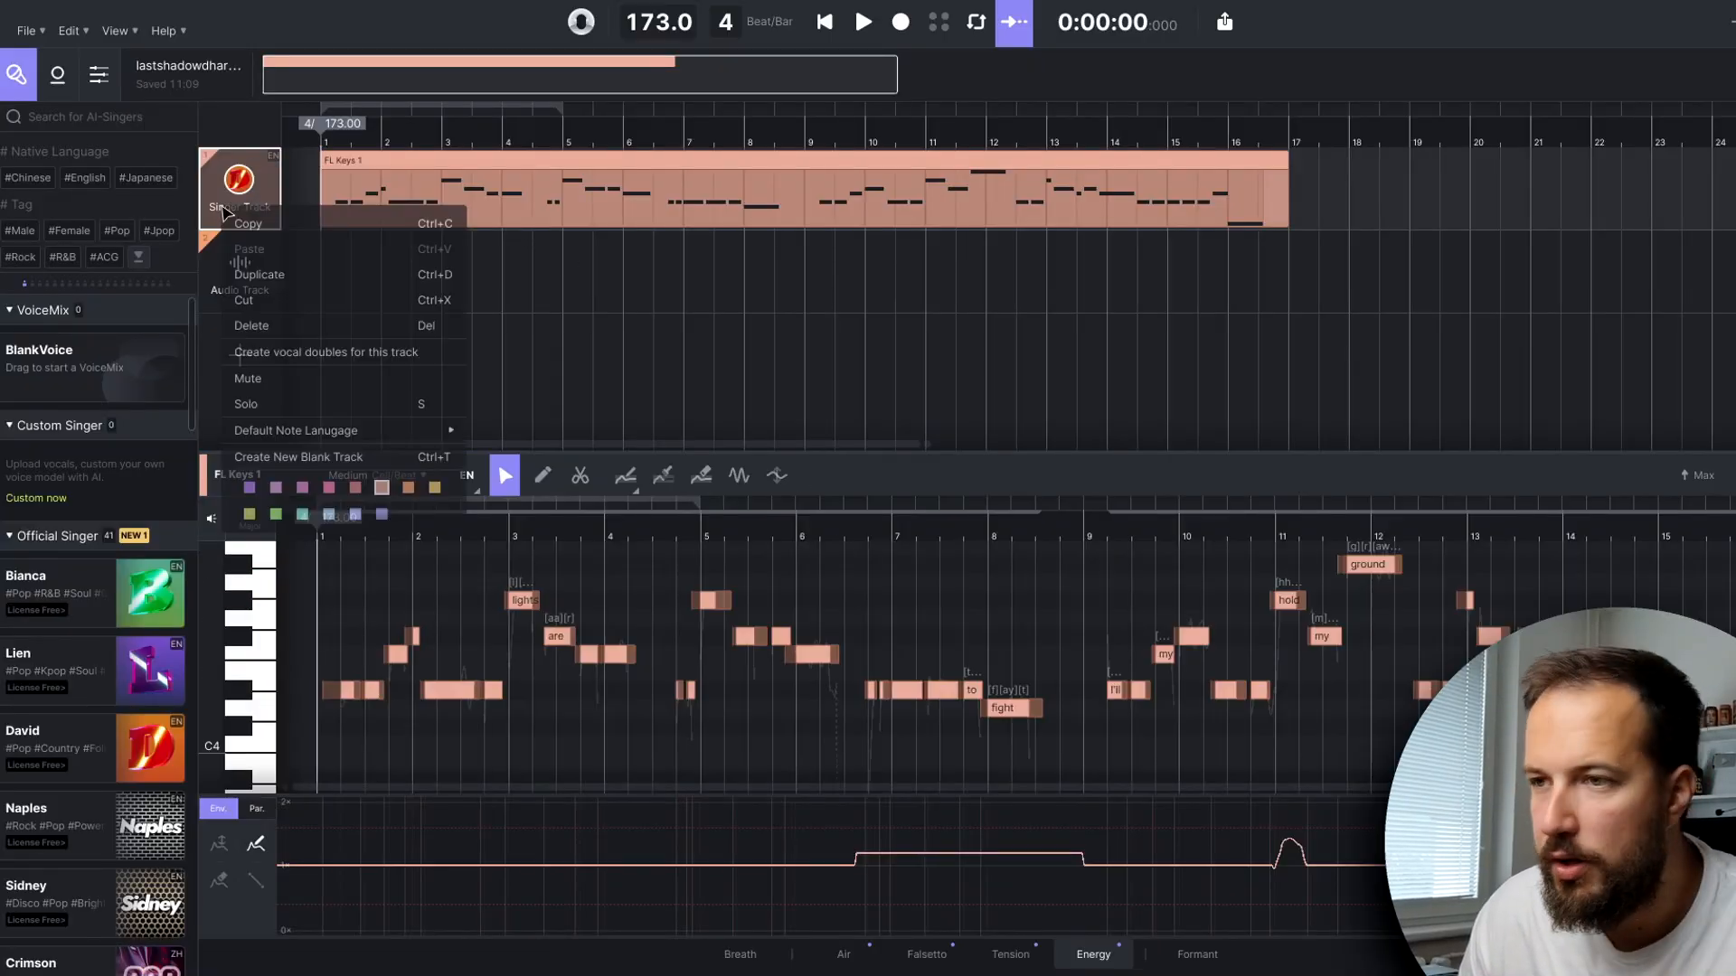
{"action": "left_click", "coordinate": [281, 276]}
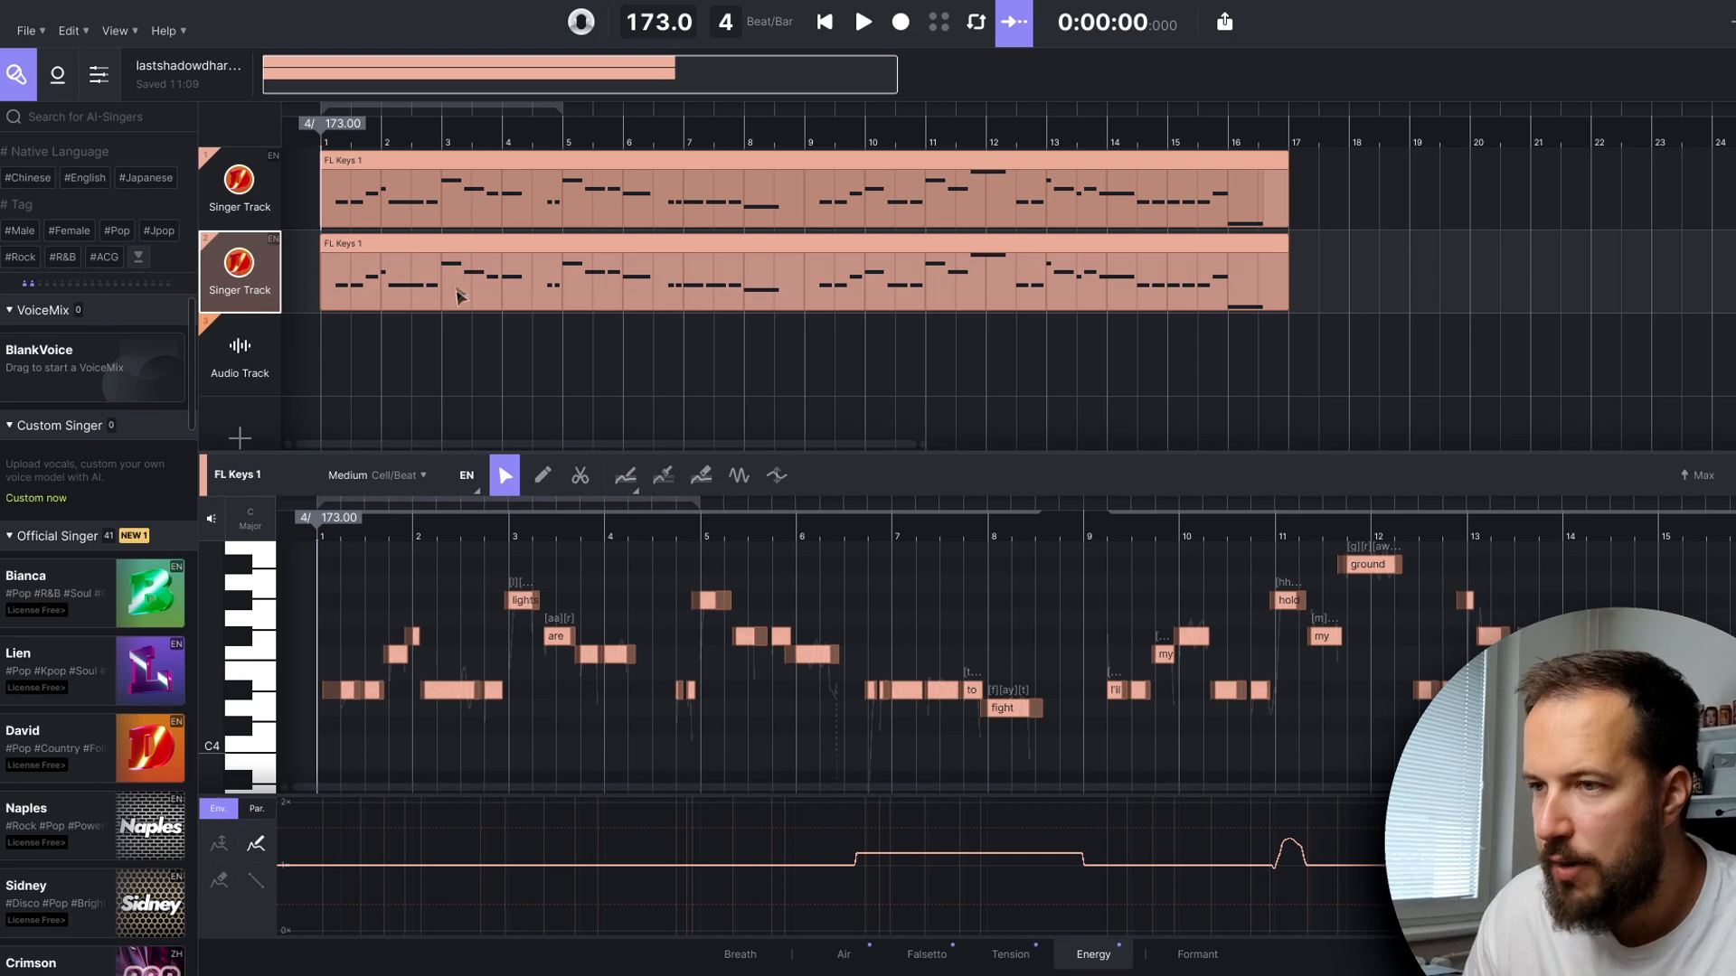
{"action": "left_click", "coordinate": [417, 251]}
{"action": "left_click", "coordinate": [415, 273]}
{"action": "left_click", "coordinate": [398, 250]}
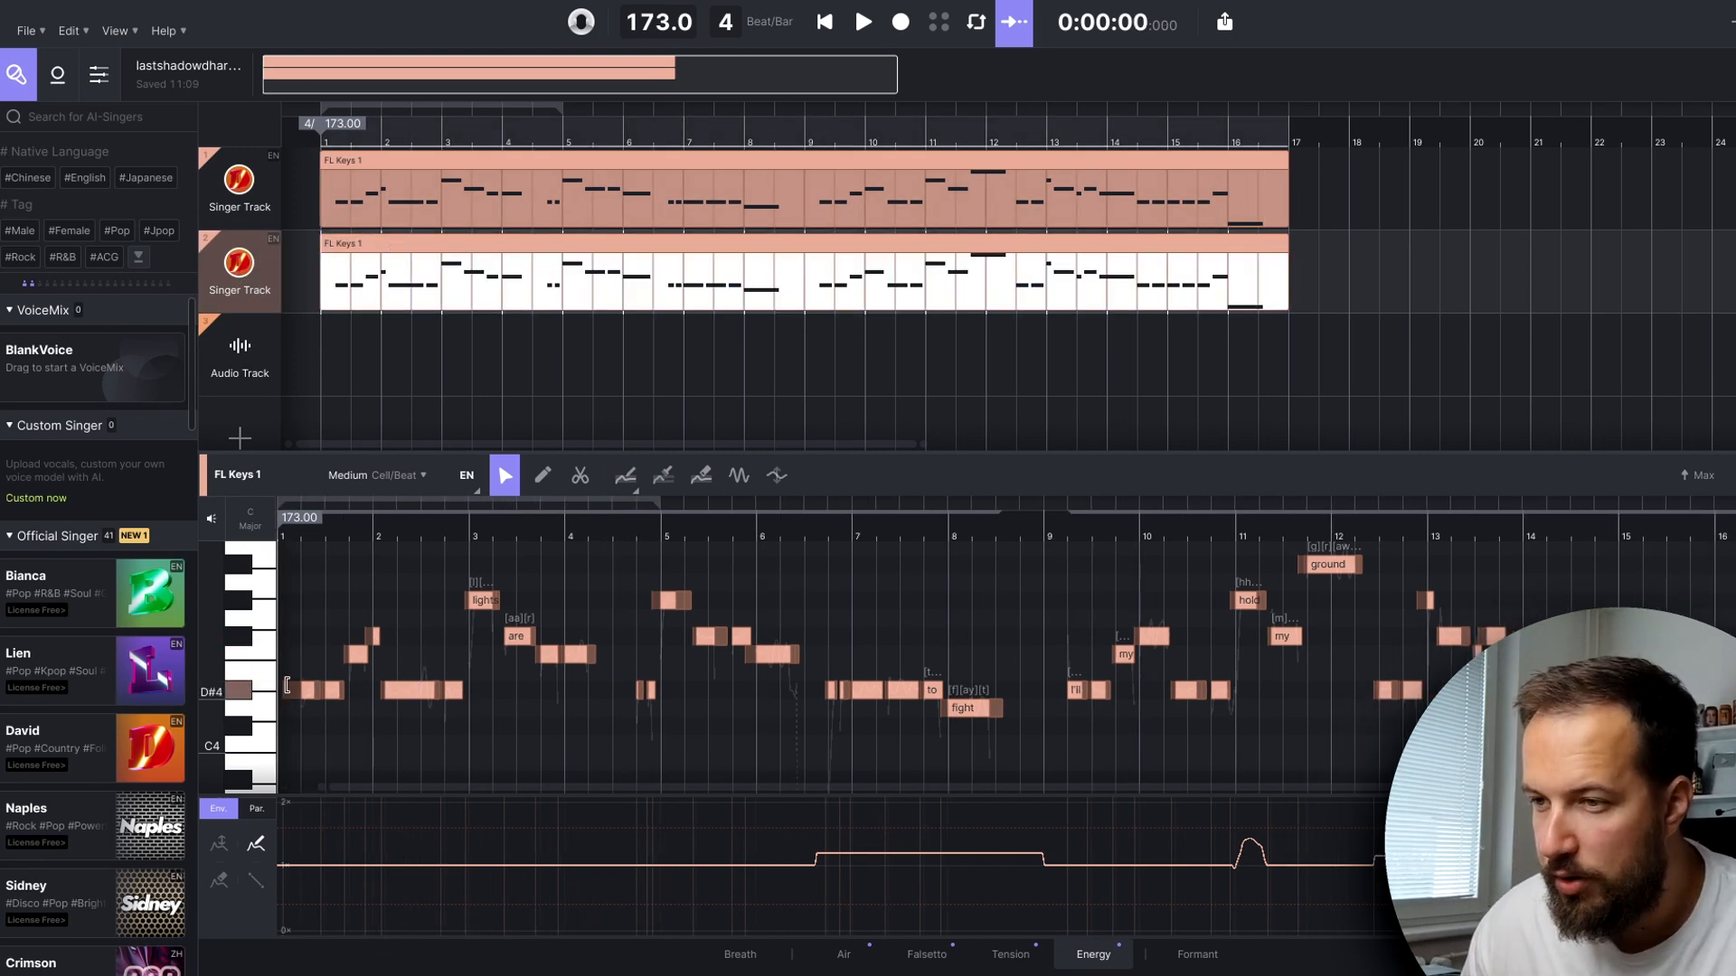
- In the duplicated clip, lower all F4 notes two semitones and all F#4 notes three semitones to D#4
{"action": "mouse_move", "coordinate": [263, 687]}
{"action": "left_mouse_down"}
{"action": "mouse_move", "coordinate": [262, 764]}
{"action": "mouse_move", "coordinate": [261, 710]}
{"action": "left_mouse_up"}
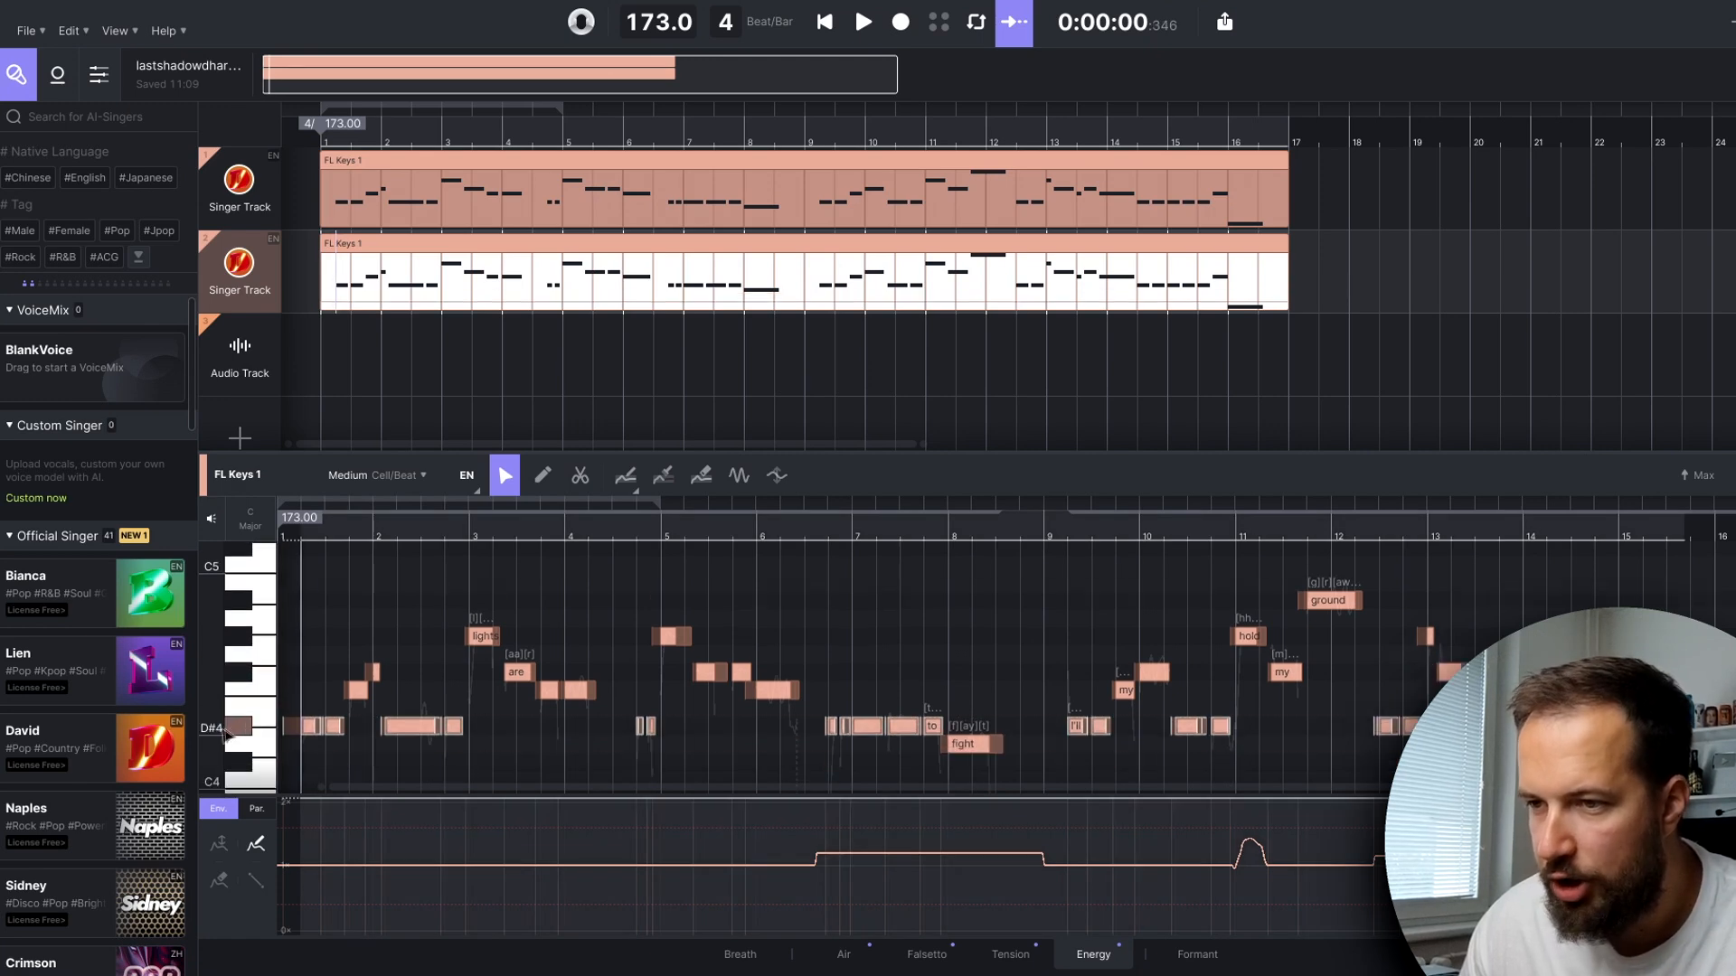
{"action": "left_click", "coordinate": [257, 696]}
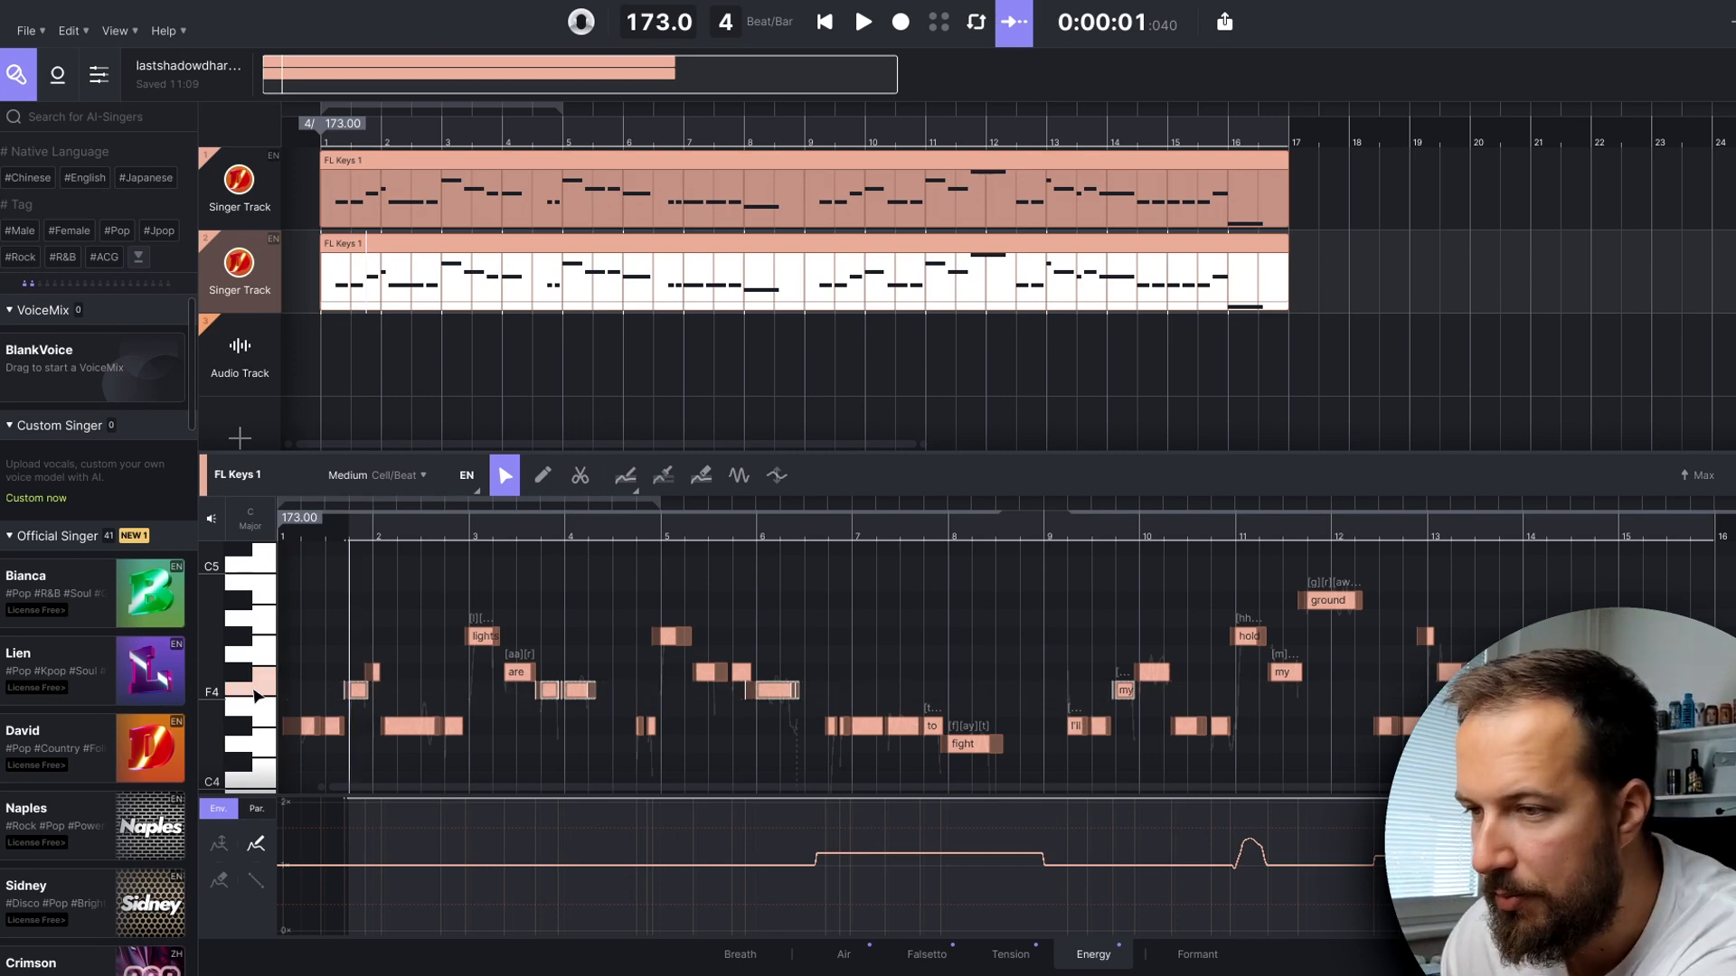
{"action": "key", "text": "Down"}
{"action": "key", "text": "Down"}
{"action": "left_click", "coordinate": [241, 676]}
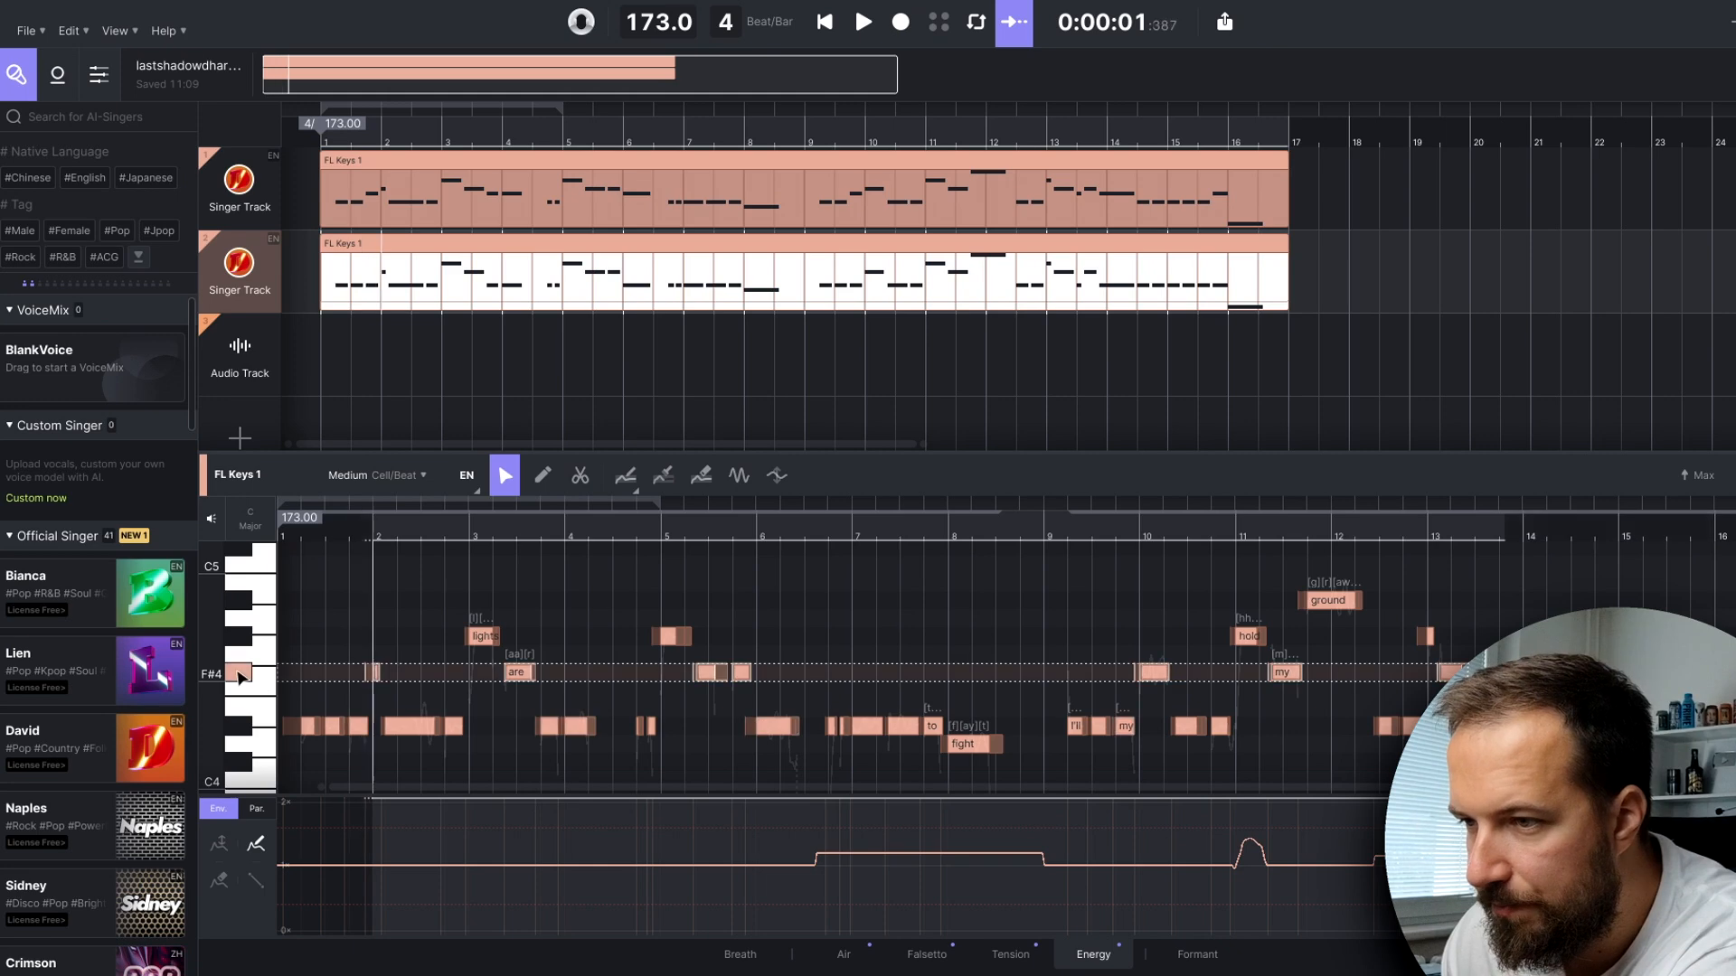
{"action": "key", "text": "Down"}
{"action": "key", "text": "Down"}
{"action": "key", "text": "Down"}
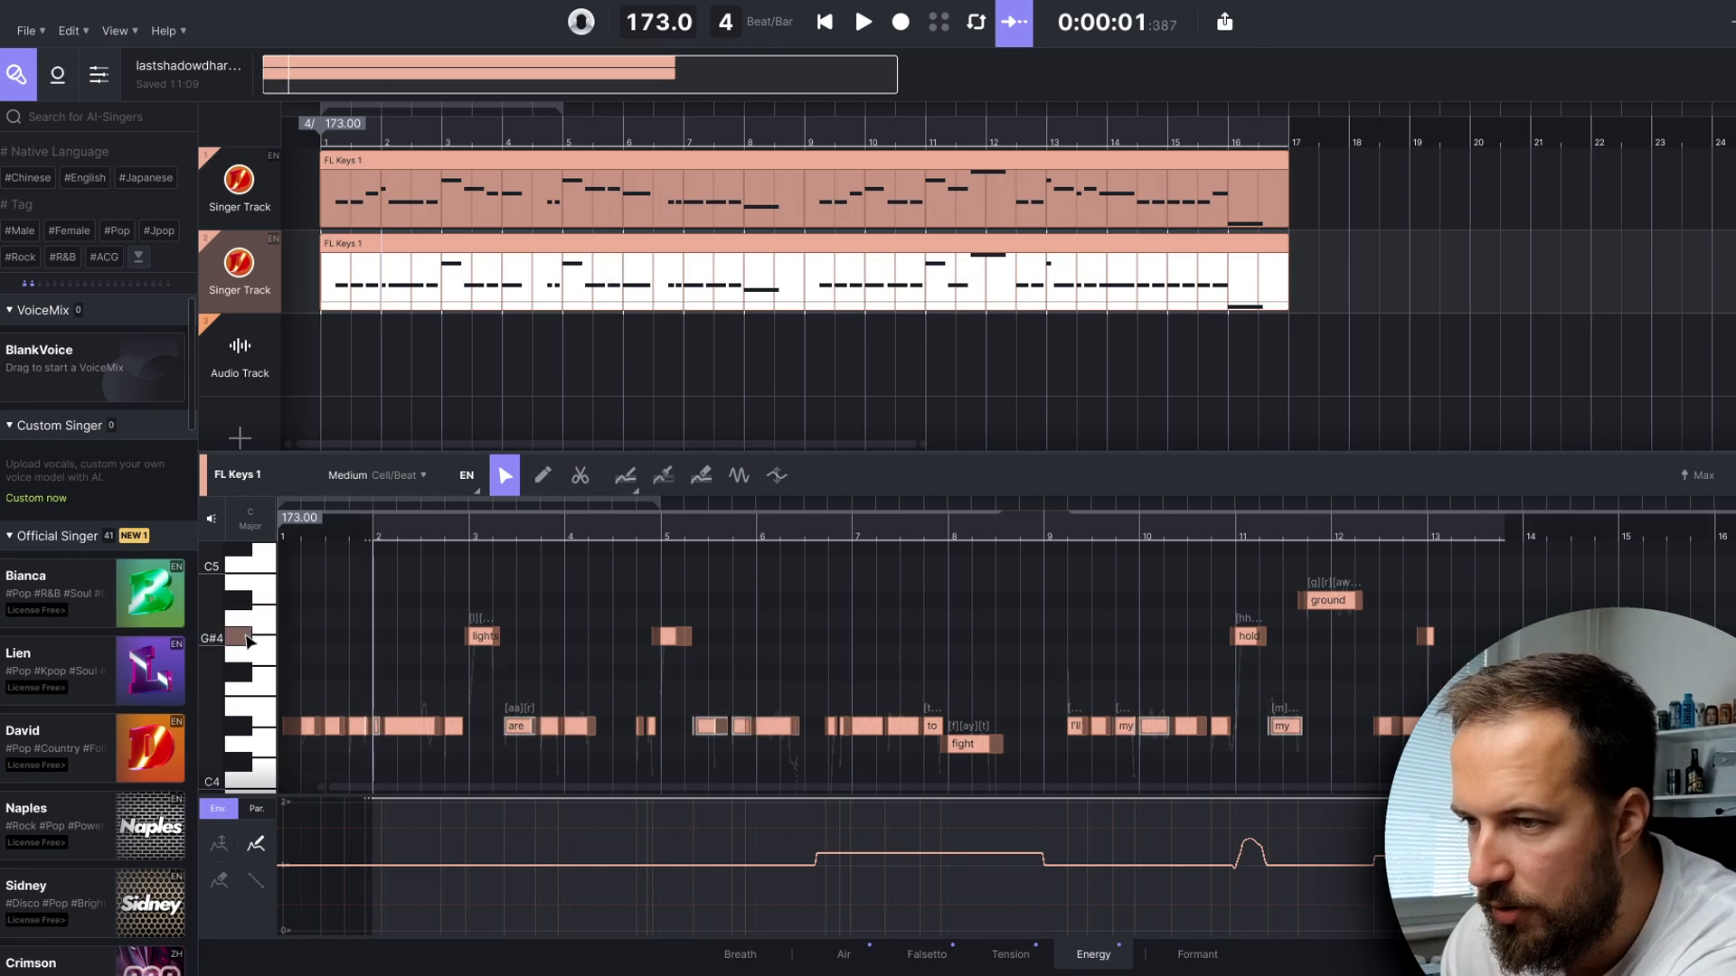
- Lower all G#4 notes in the duplicated clip five semitones to D#4
{"action": "left_click", "coordinate": [246, 637]}
{"action": "key", "text": "Down"}
{"action": "key", "text": "Down"}
{"action": "key", "text": "Down"}
{"action": "key", "text": "Down"}
{"action": "key", "text": "Down"}
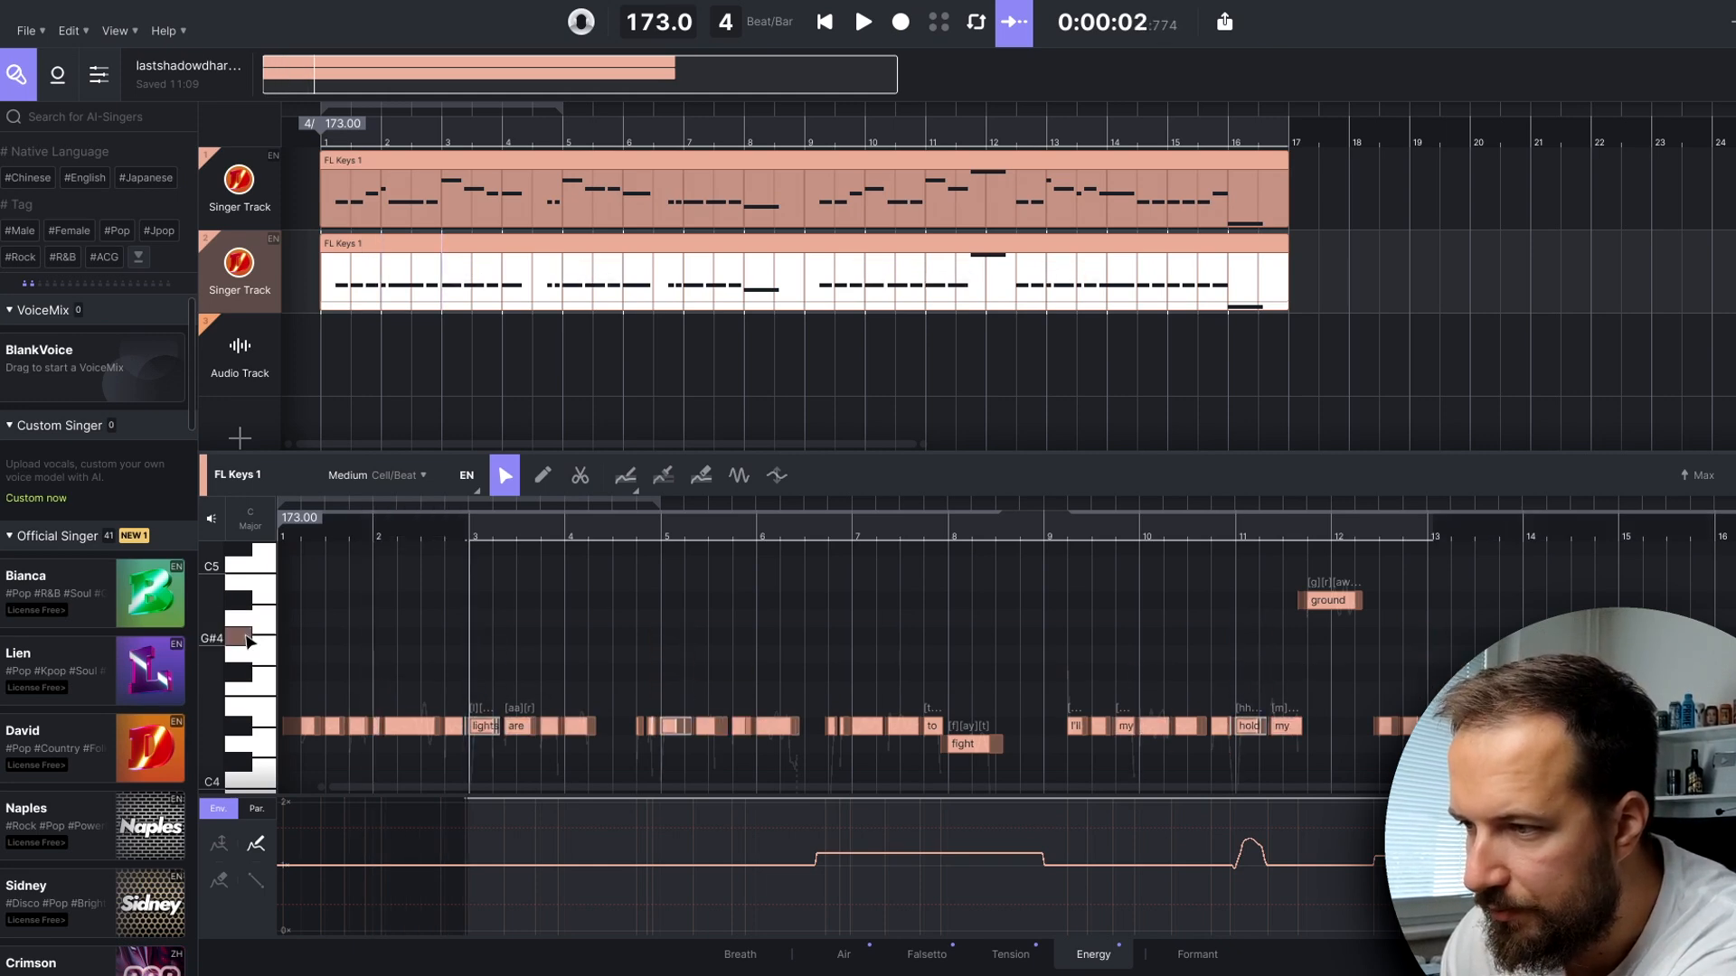
- Raise the low note at the end of the duplicated clip five semitones to D#4, and play the single-pitch harmony
{"action": "left_click", "coordinate": [260, 696]}
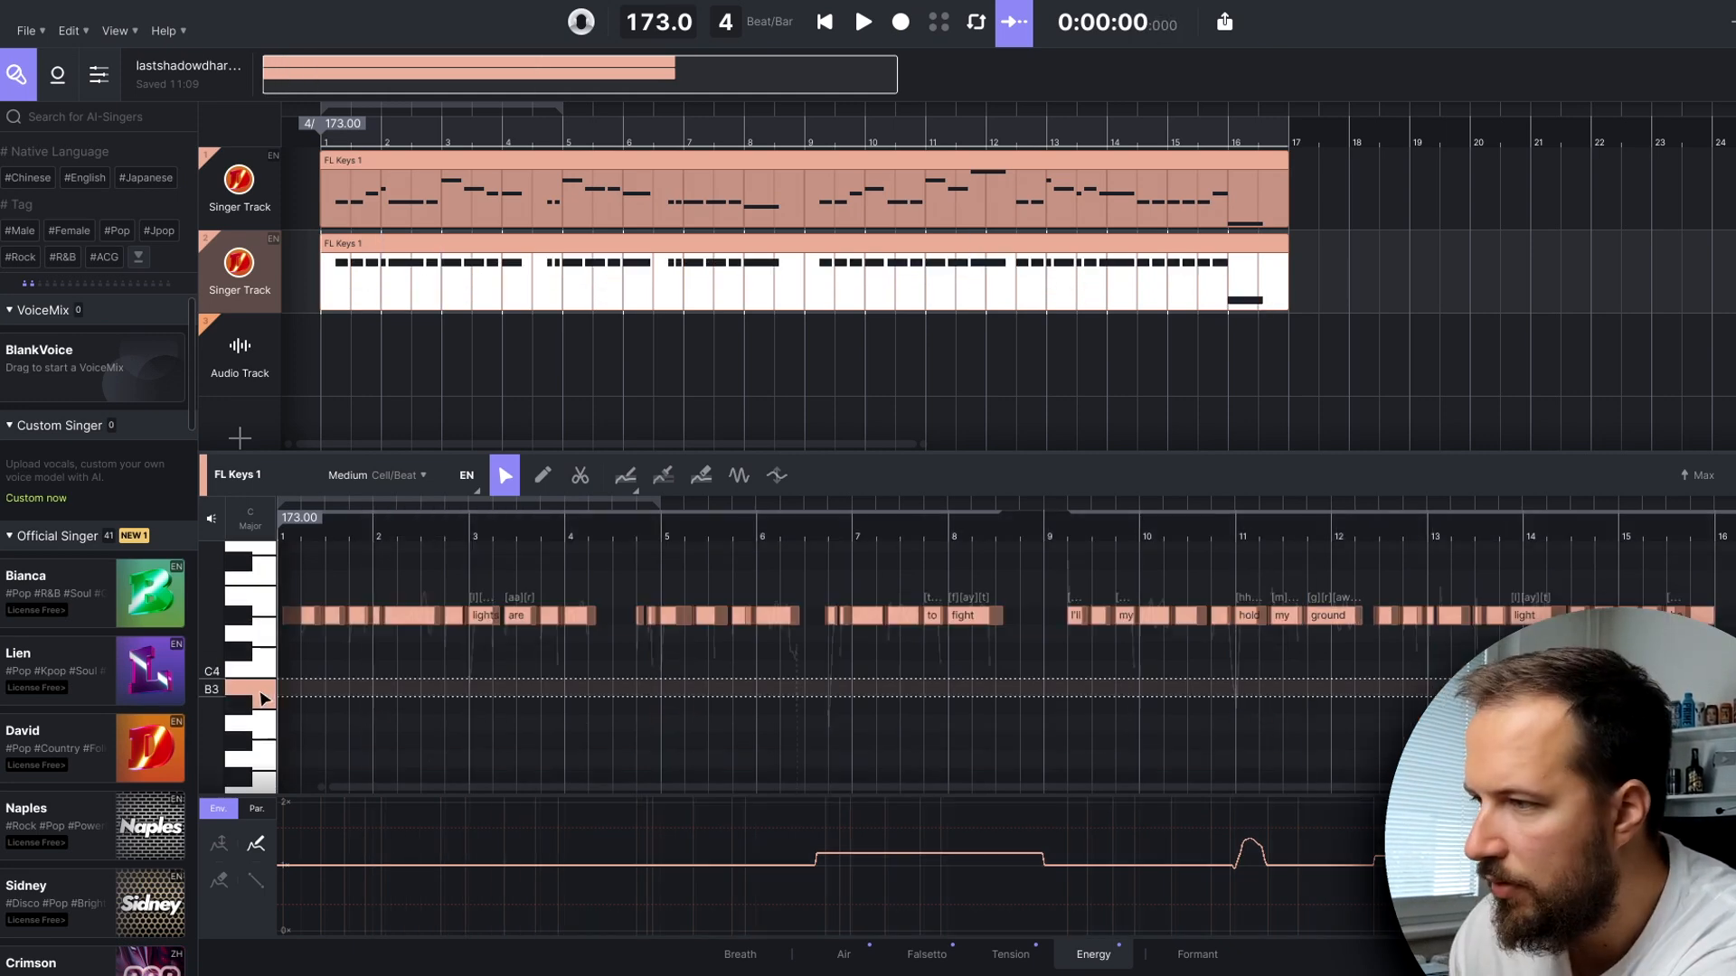
{"action": "left_click", "coordinate": [261, 705]}
{"action": "key", "text": "Up"}
{"action": "key", "text": "Up"}
{"action": "key", "text": "Up"}
{"action": "key", "text": "Up"}
{"action": "key", "text": "Up"}
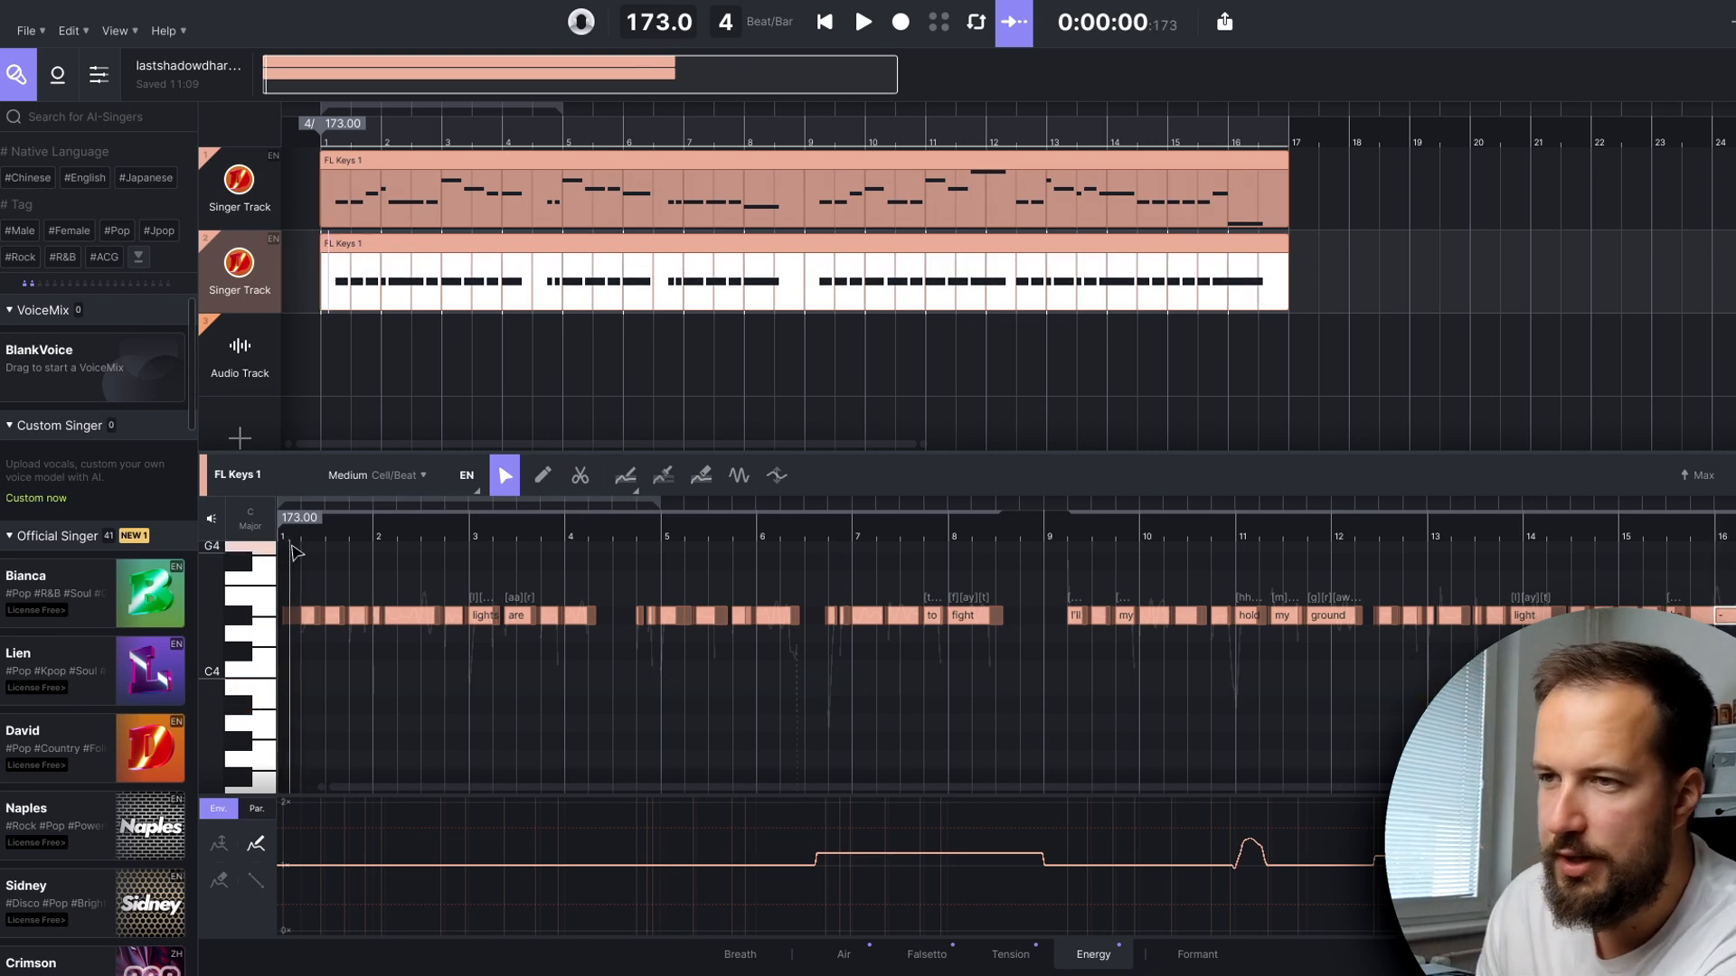
{"action": "key", "text": "space"}
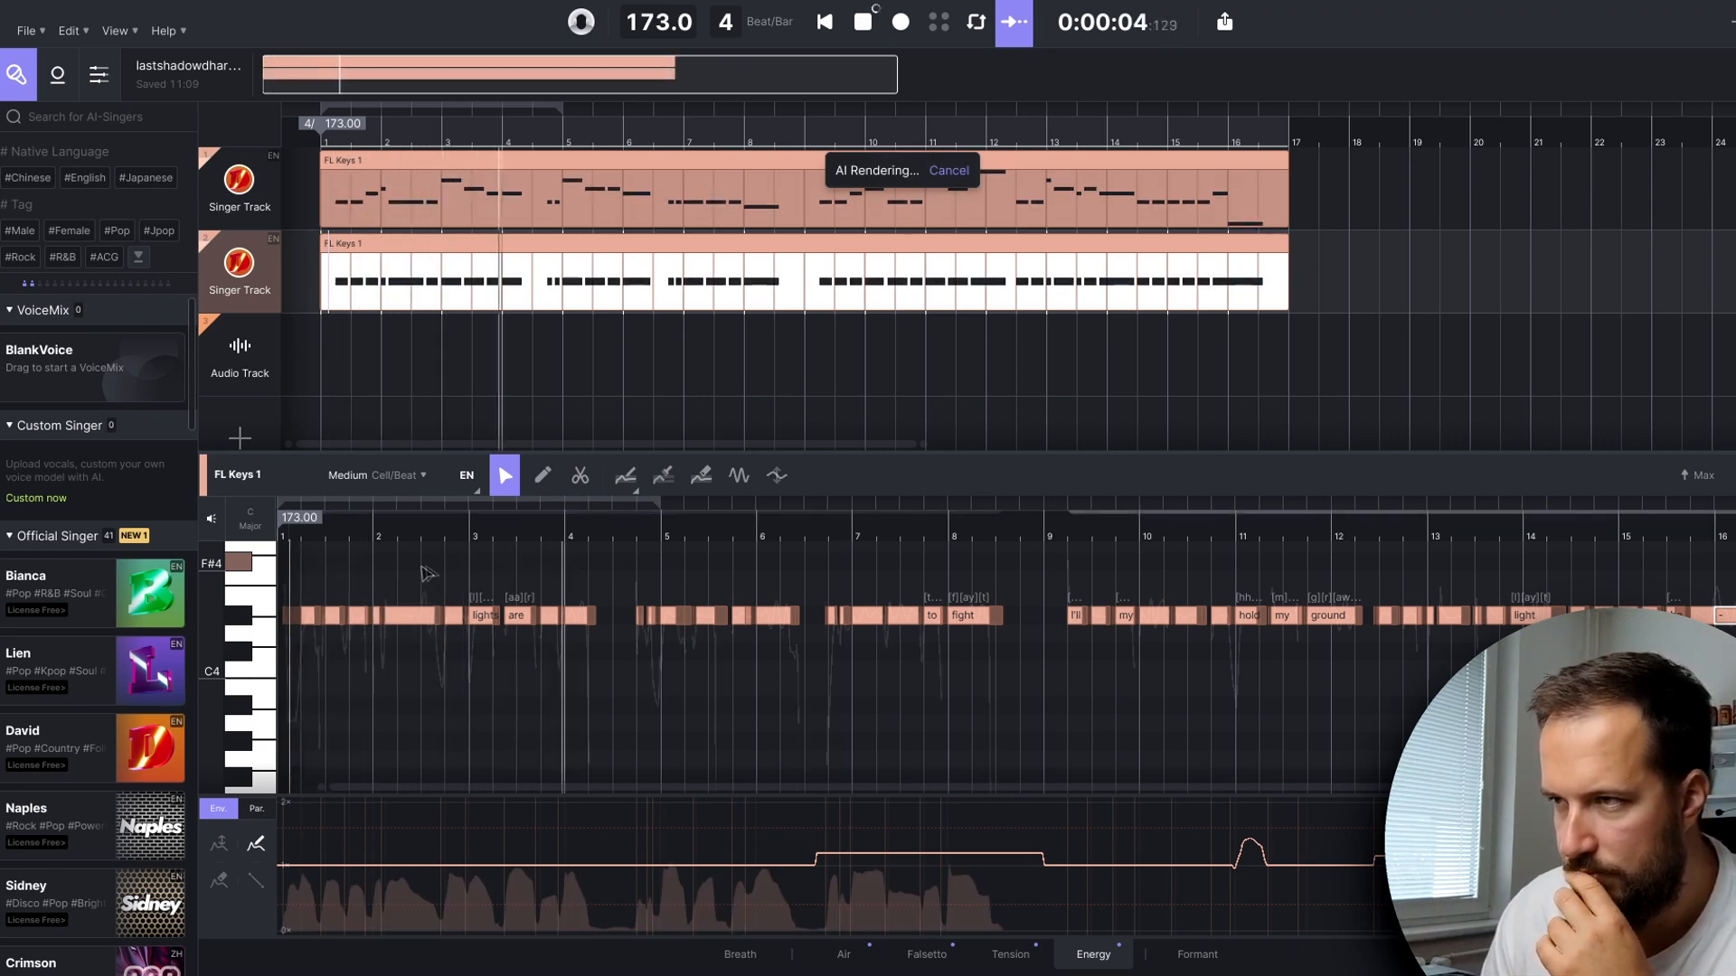
{"action": "key", "text": "space"}
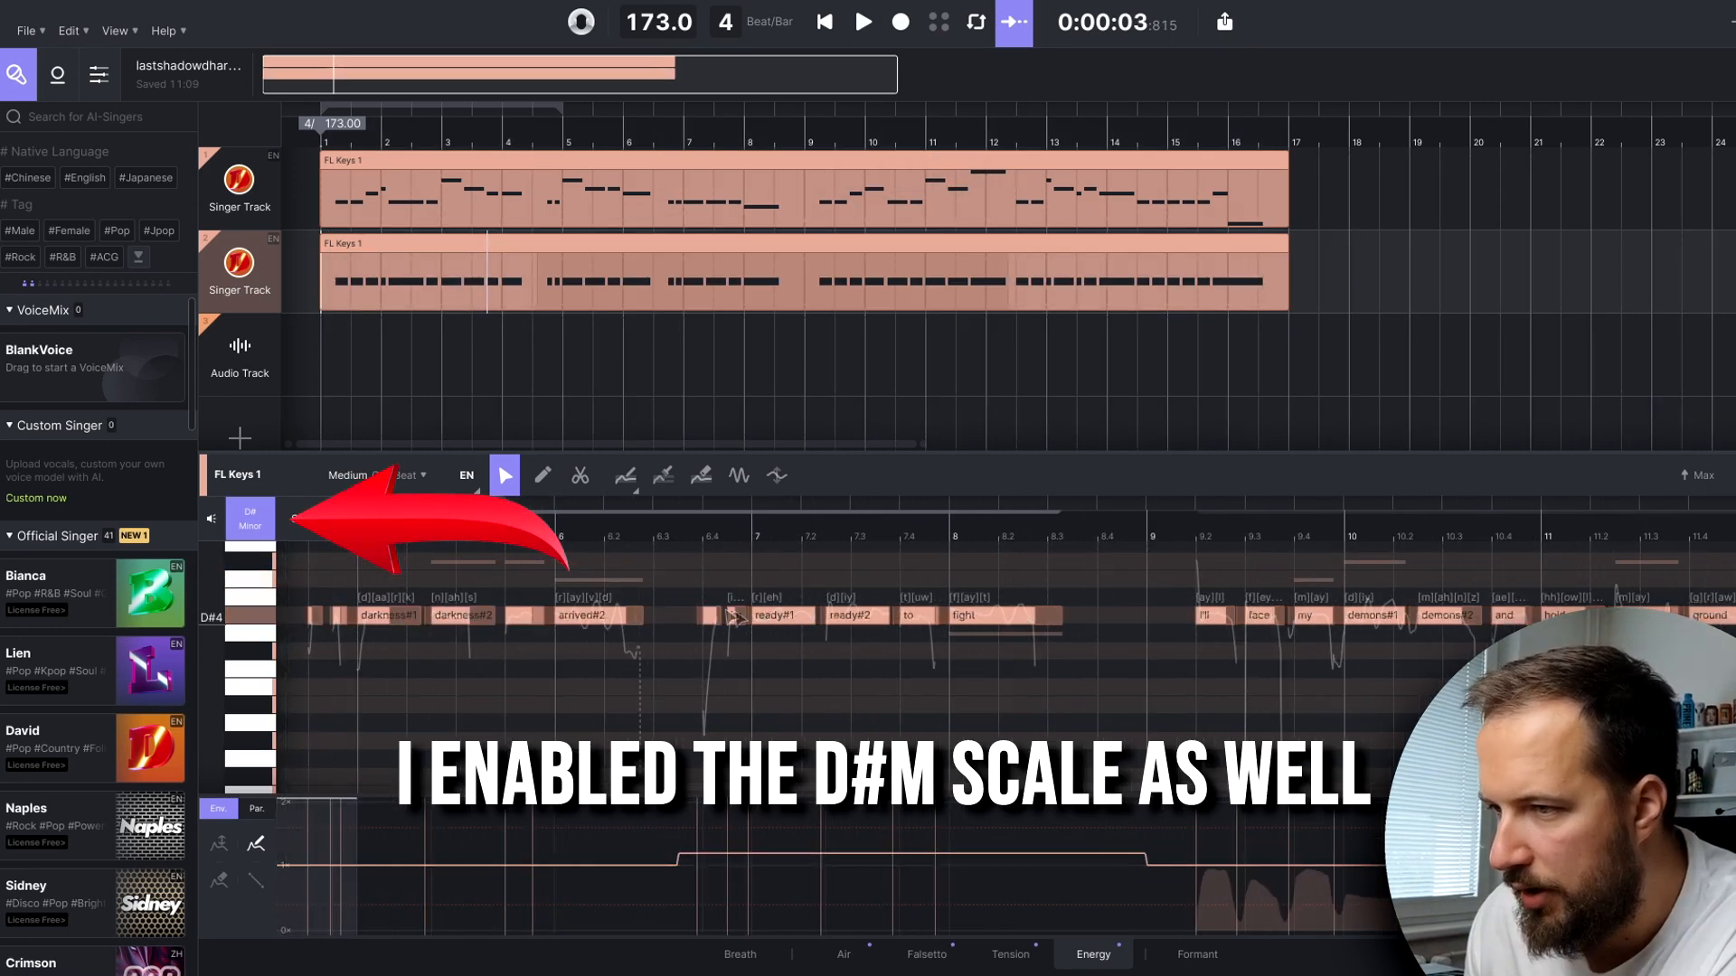
- Lower the "ready to fight" notes in bars 7 and 8 to A#3, and play the phrase from bar 6
{"action": "left_click_drag", "start_coordinate": [1098, 569], "coordinate": [743, 658]}
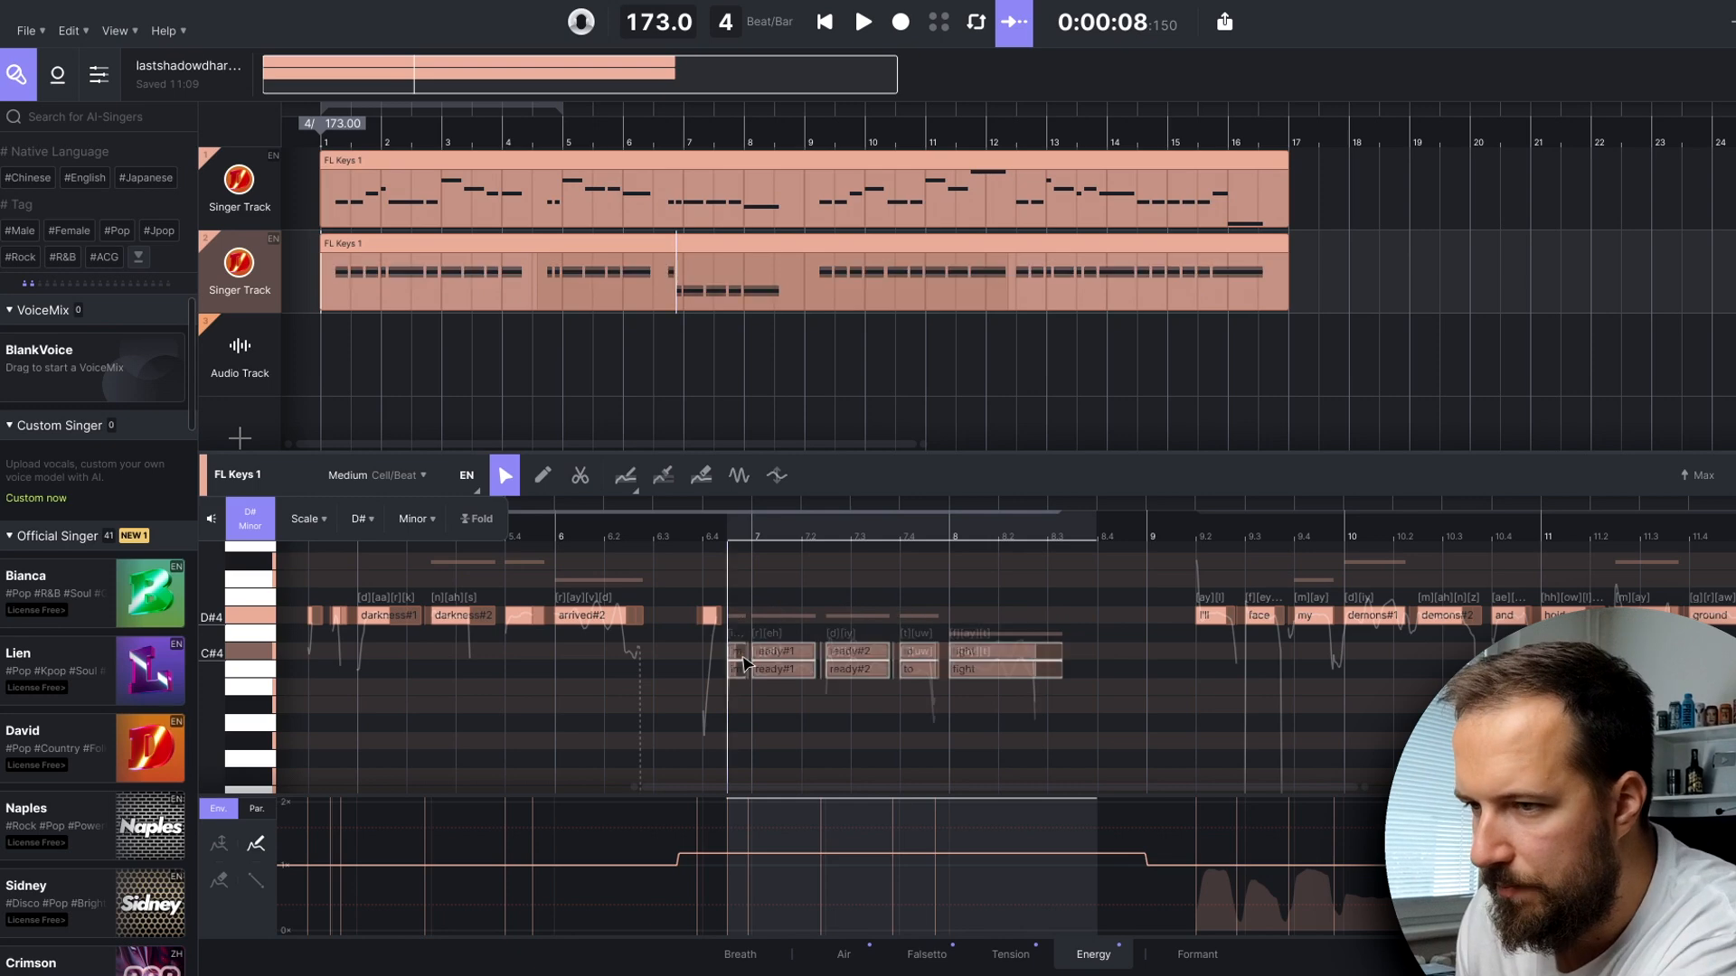
{"action": "key", "text": "Down"}
{"action": "key", "text": "Down"}
{"action": "key", "text": "Down"}
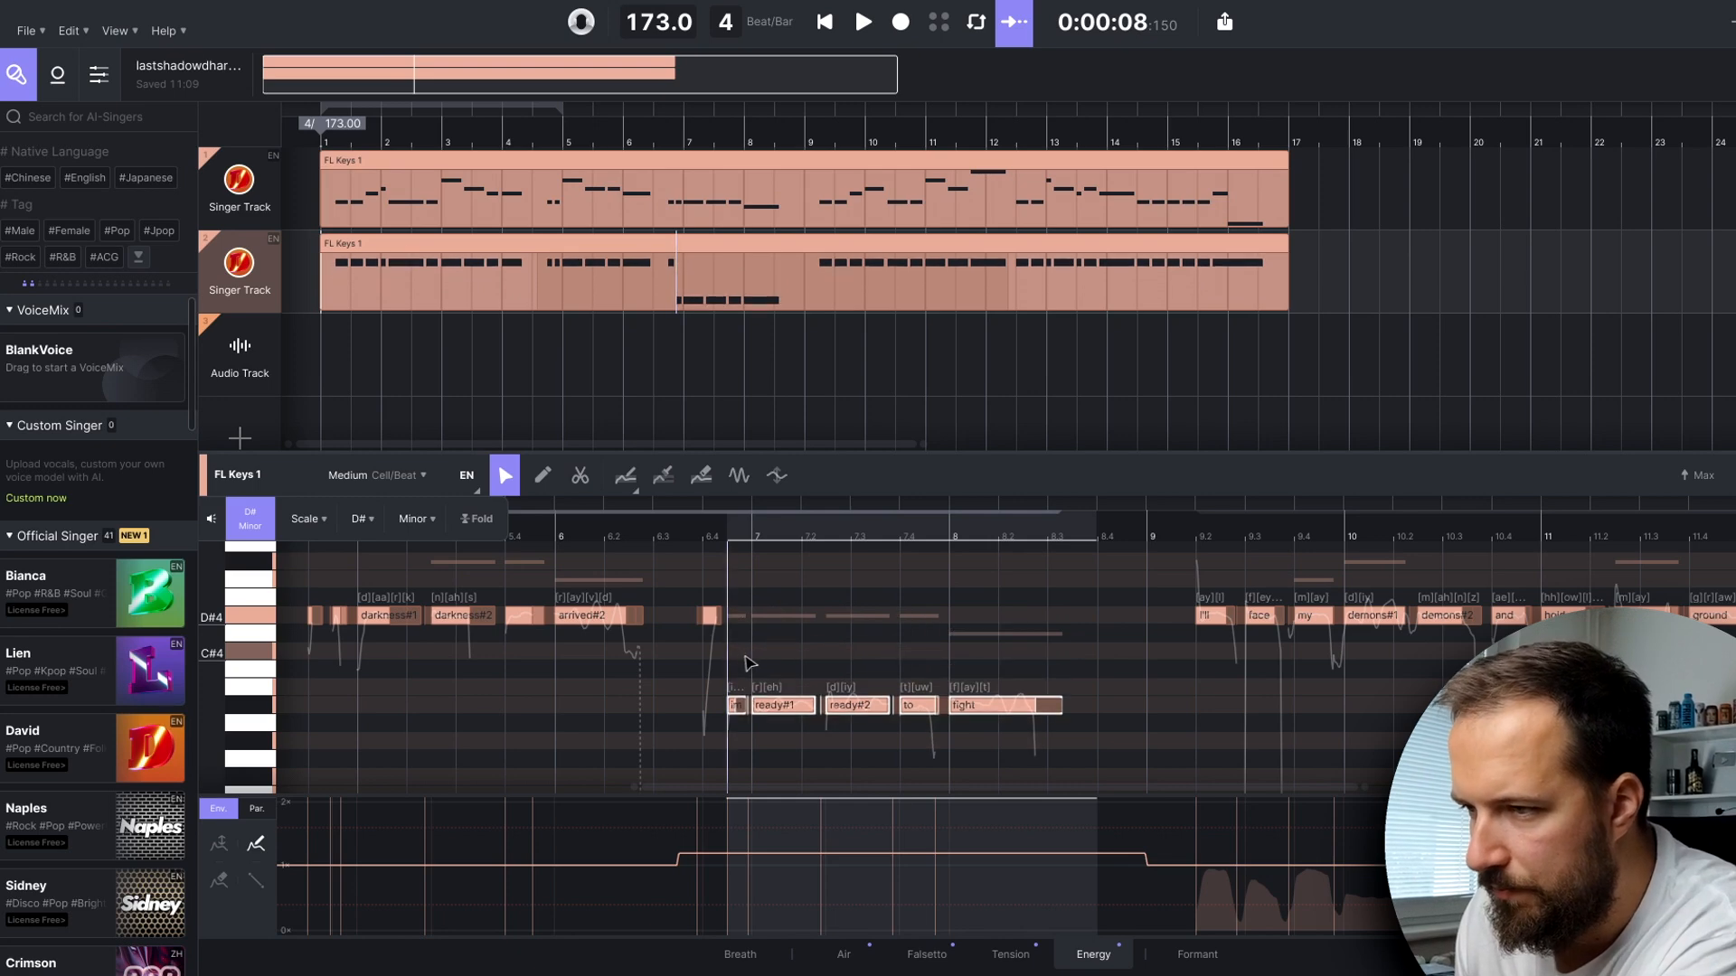
{"action": "left_click", "coordinate": [567, 535]}
{"action": "key", "text": "space"}
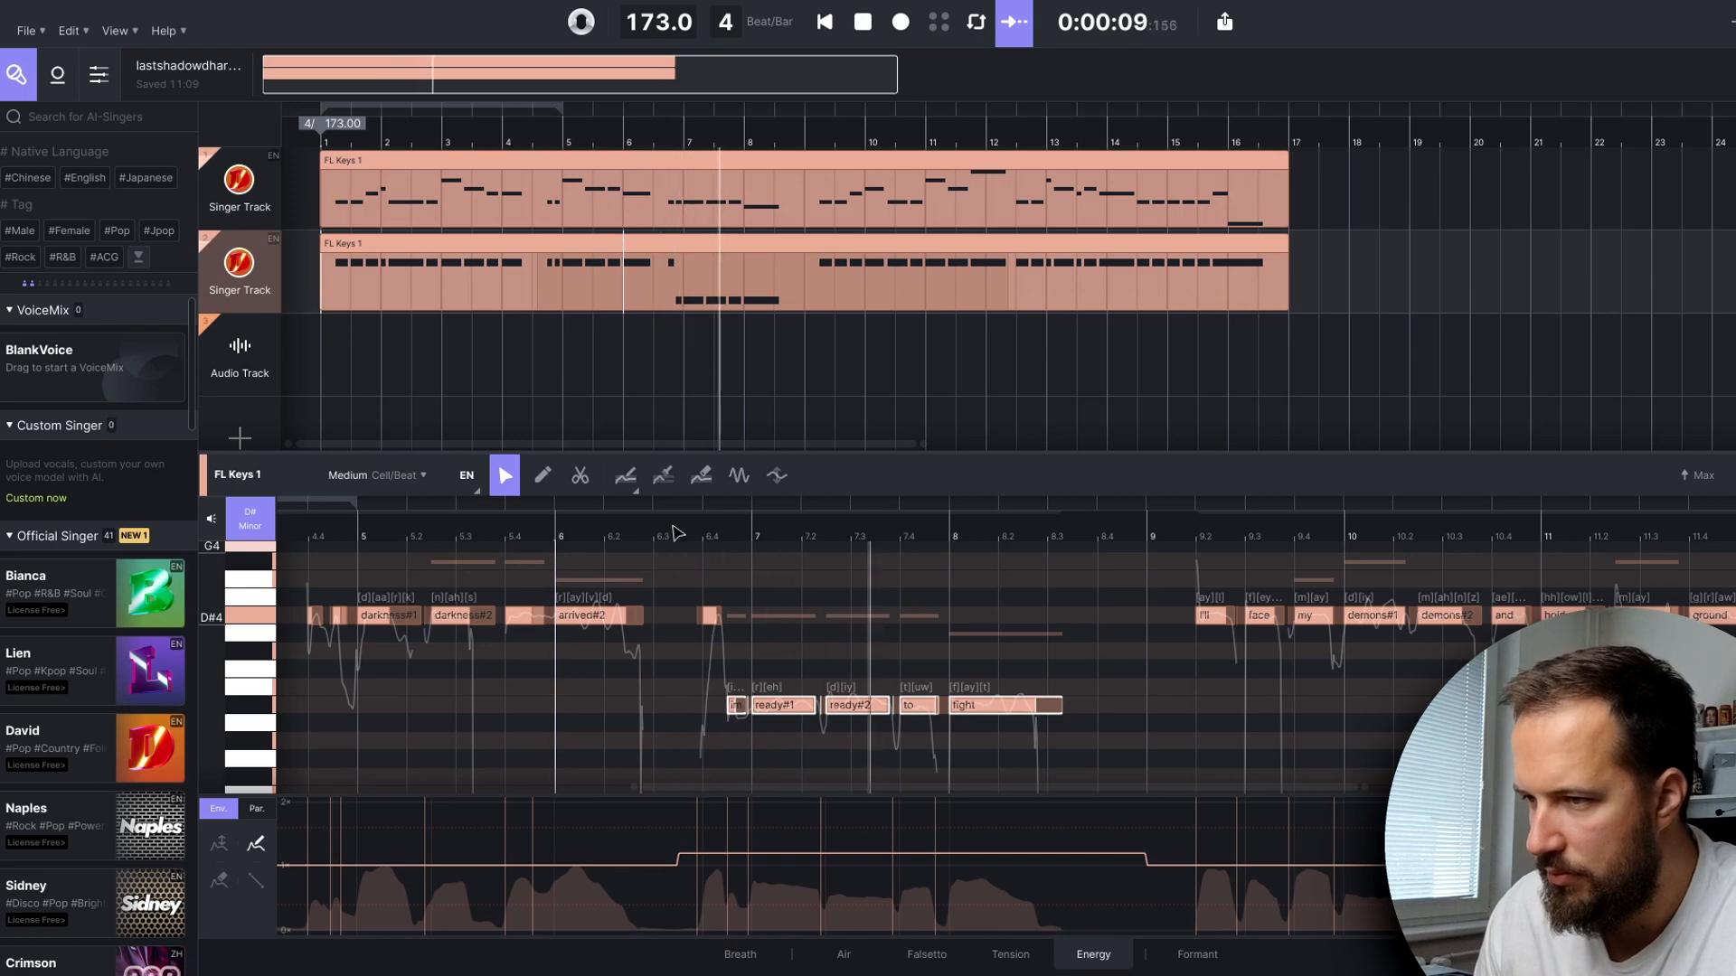
{"action": "key", "text": "space"}
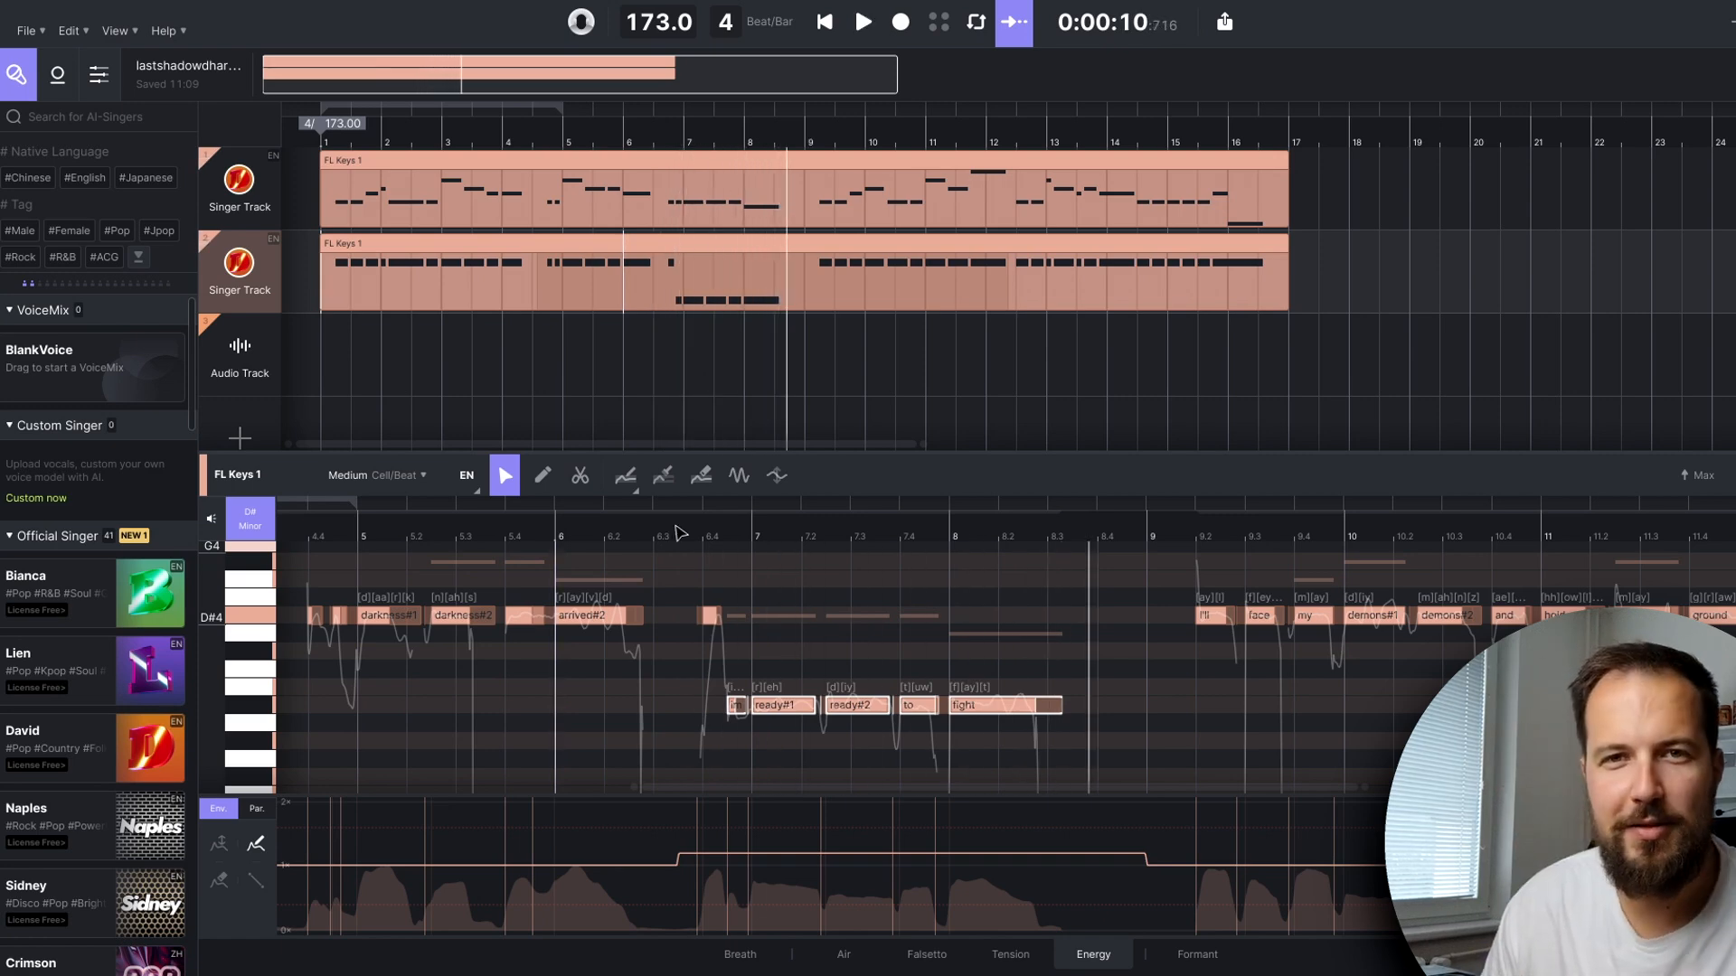
- Lower the remaining D#4 note just before bar 7 five semitones to A#3, matching the "ready to fight" phrase
{"action": "scroll", "coordinate": [683, 535], "scroll_direction": "down", "scroll_amount": 3}
{"action": "left_click_drag", "start_coordinate": [733, 579], "coordinate": [681, 618]}
{"action": "key", "text": "Down"}
{"action": "key", "text": "Down"}
{"action": "key", "text": "Down"}
{"action": "key", "text": "Down"}
{"action": "key", "text": "Down"}
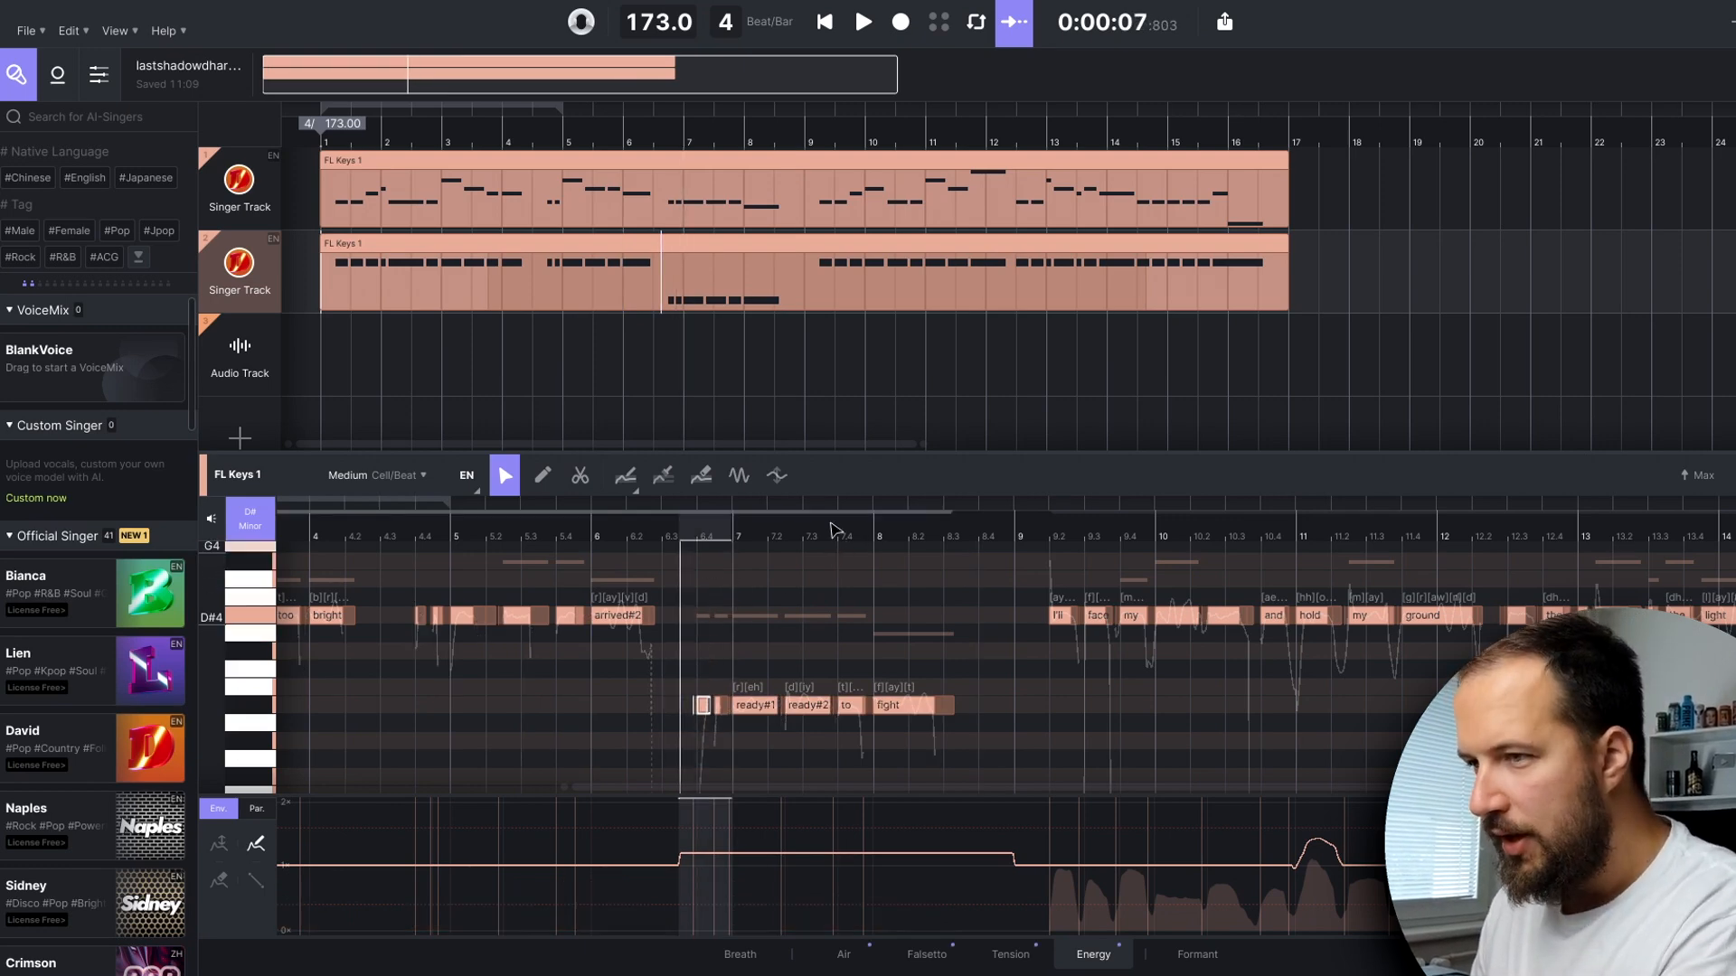
- Lower the closing "victory will be mine" notes of the harmony clip five semitones to A#3
{"action": "scroll", "coordinate": [850, 547], "scroll_direction": "down", "scroll_amount": 3}
{"action": "scroll", "coordinate": [1031, 626], "scroll_direction": "up", "scroll_amount": 5}
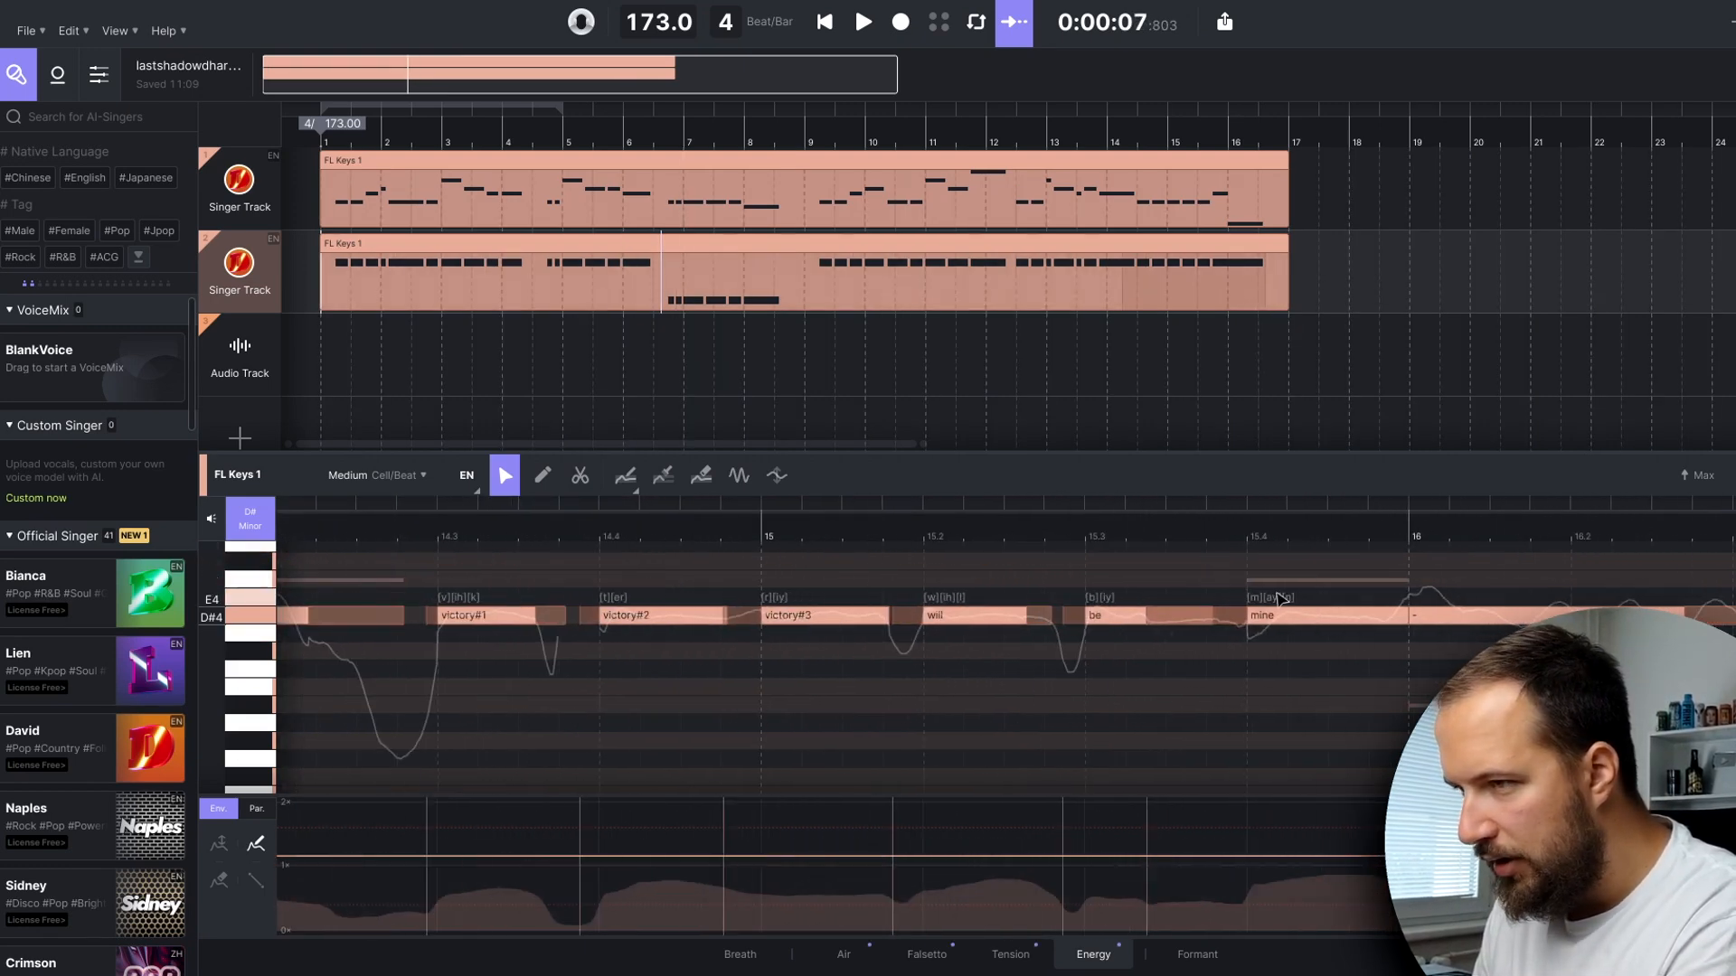
{"action": "left_click_drag", "start_coordinate": [1708, 579], "coordinate": [984, 667]}
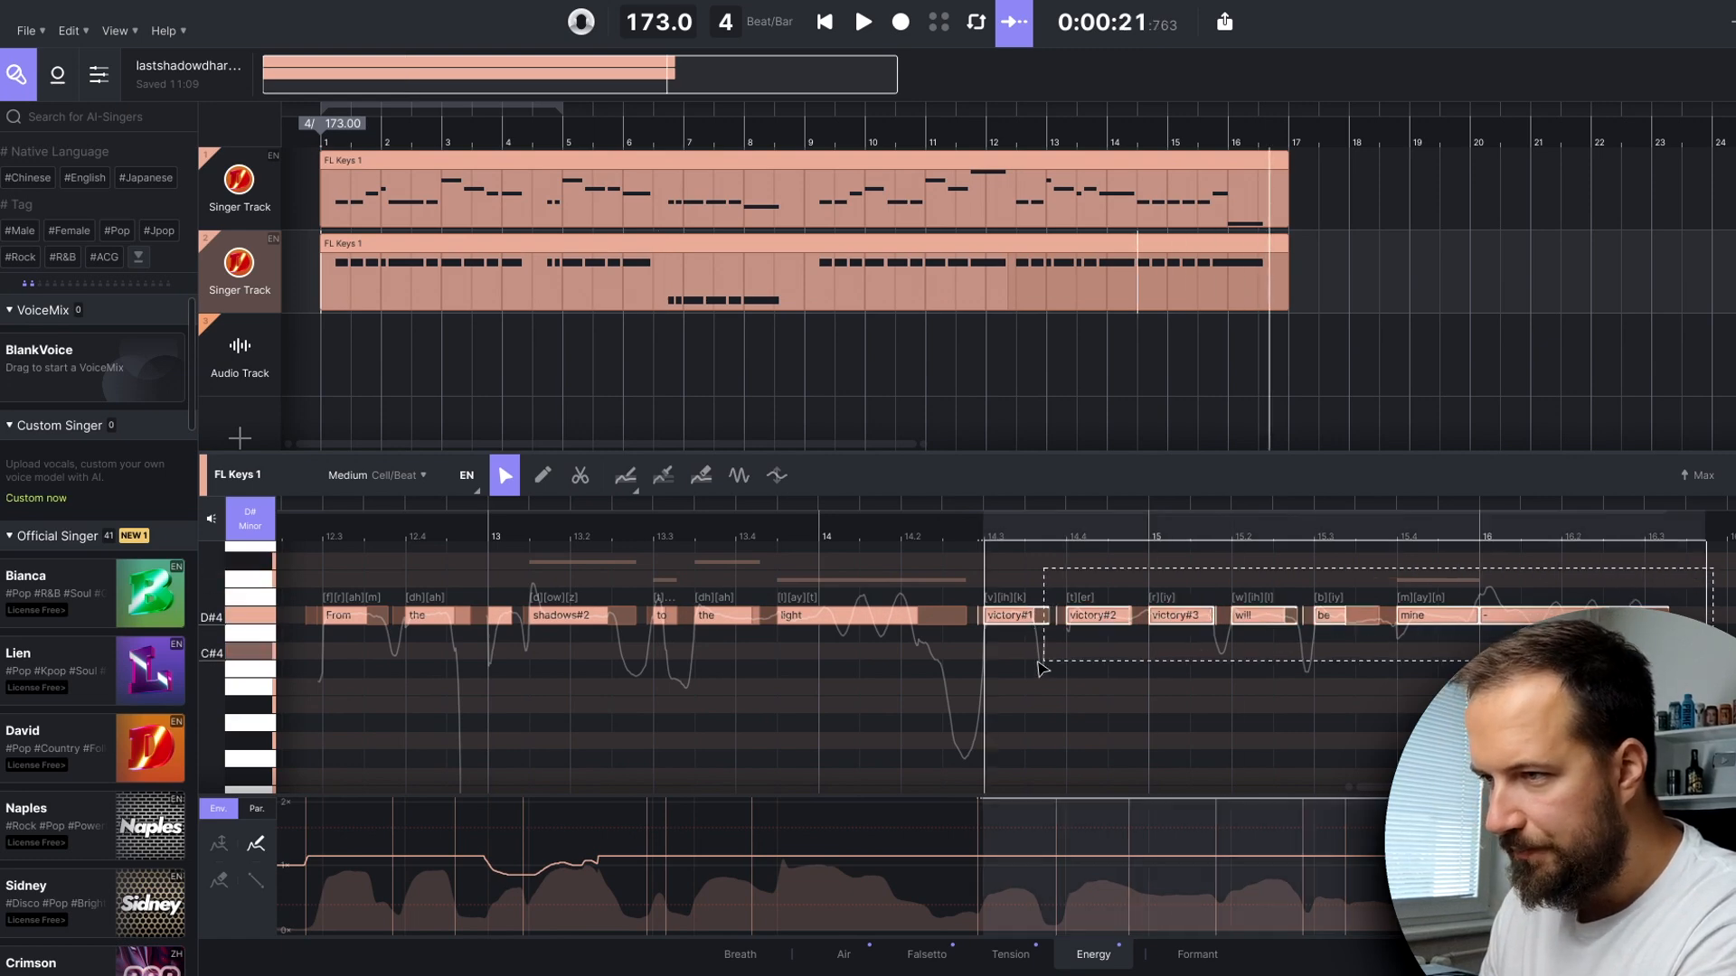
{"action": "key", "text": "Down"}
{"action": "key", "text": "Down"}
{"action": "key", "text": "Down"}
{"action": "key", "text": "Down"}
{"action": "key", "text": "Down"}
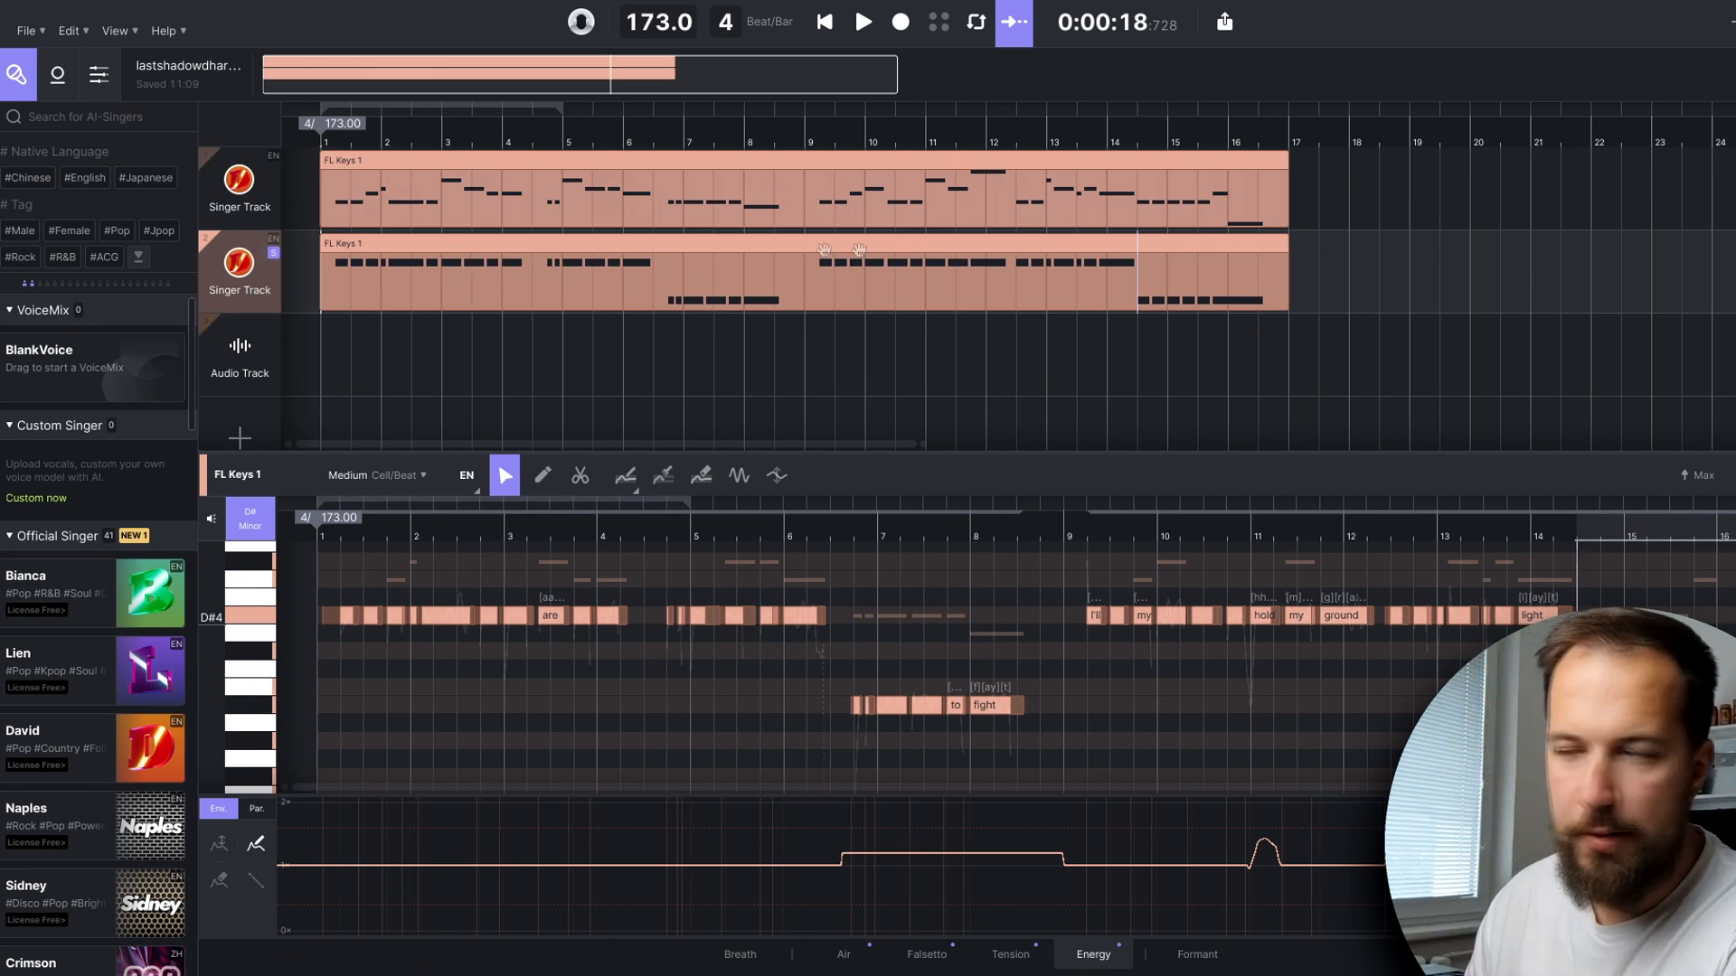
- Export the harmony track's audio, then switch to FL Studio and play the lastshadowdharmony clip on Track 29
{"action": "left_click", "coordinate": [27, 30]}
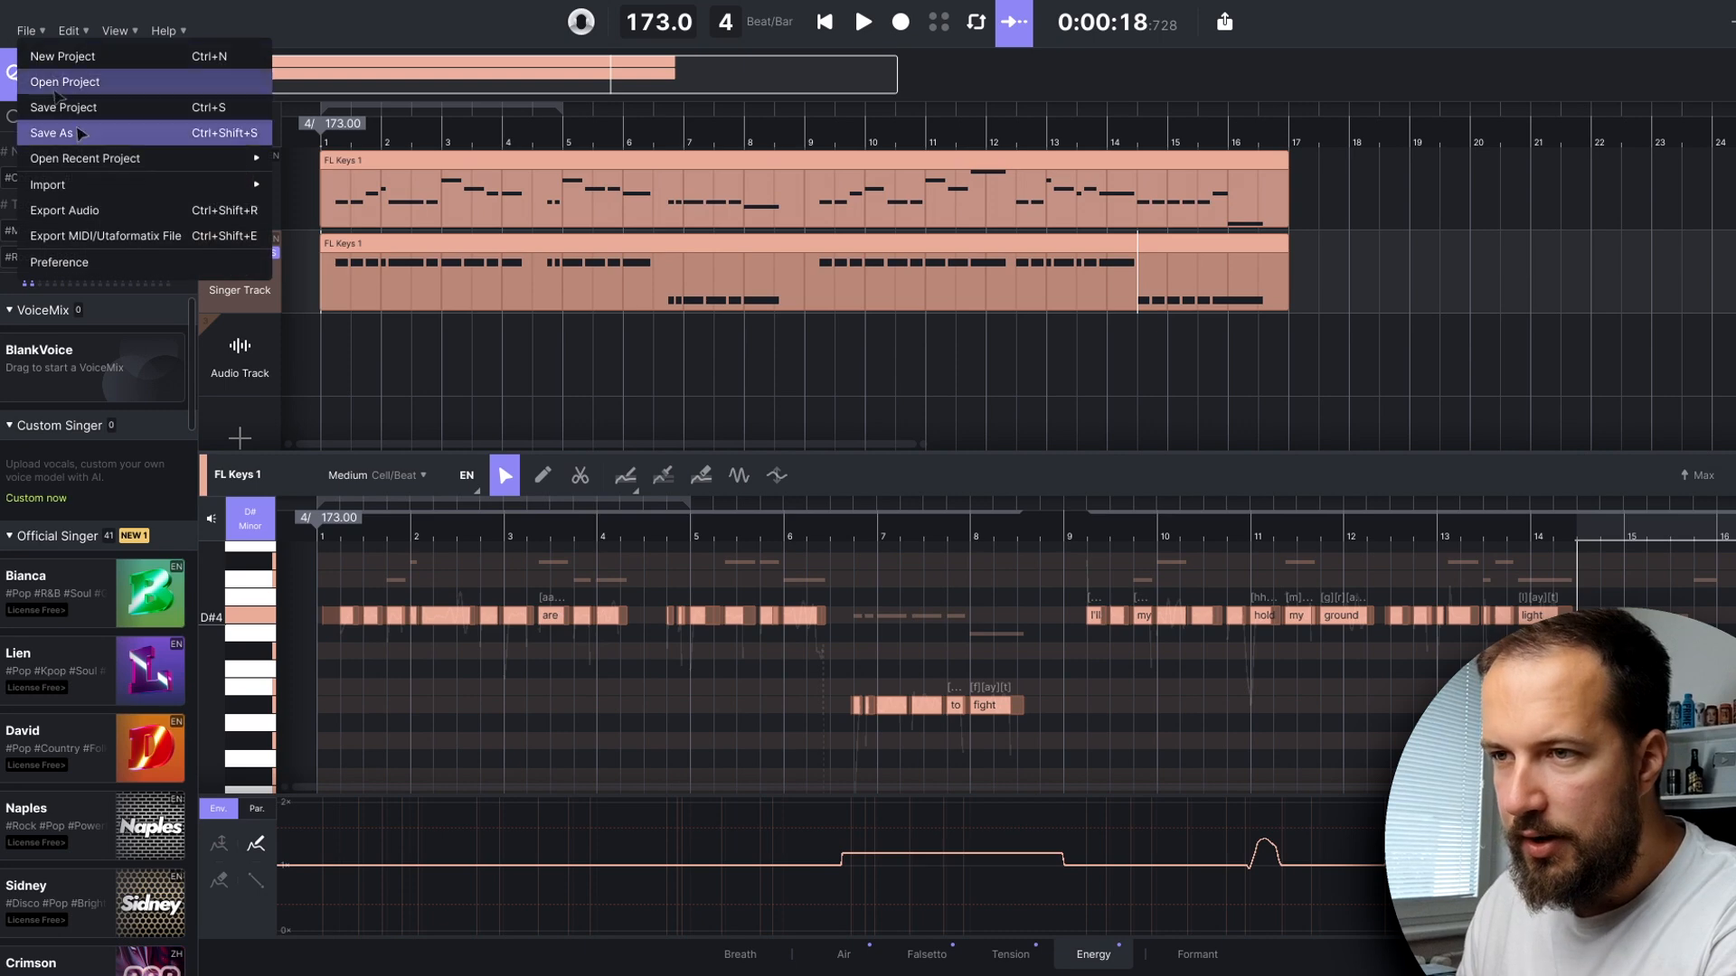
{"action": "left_click", "coordinate": [132, 211]}
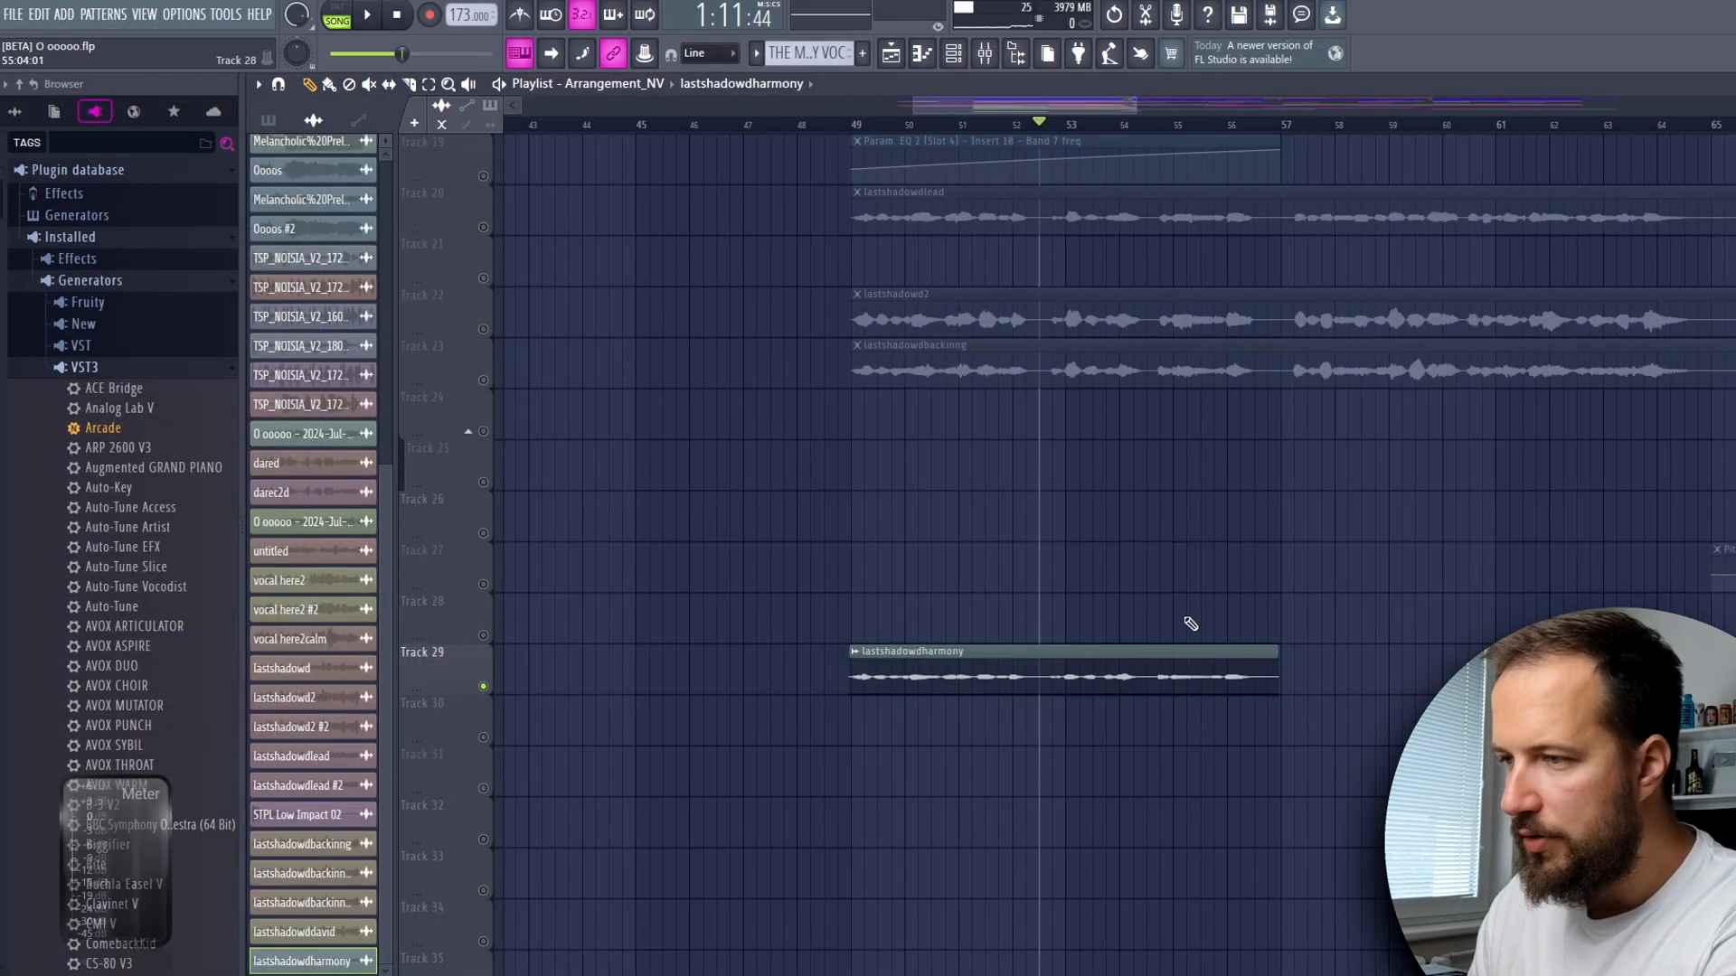
{"action": "scroll", "coordinate": [1107, 719], "scroll_direction": "up", "scroll_amount": 1}
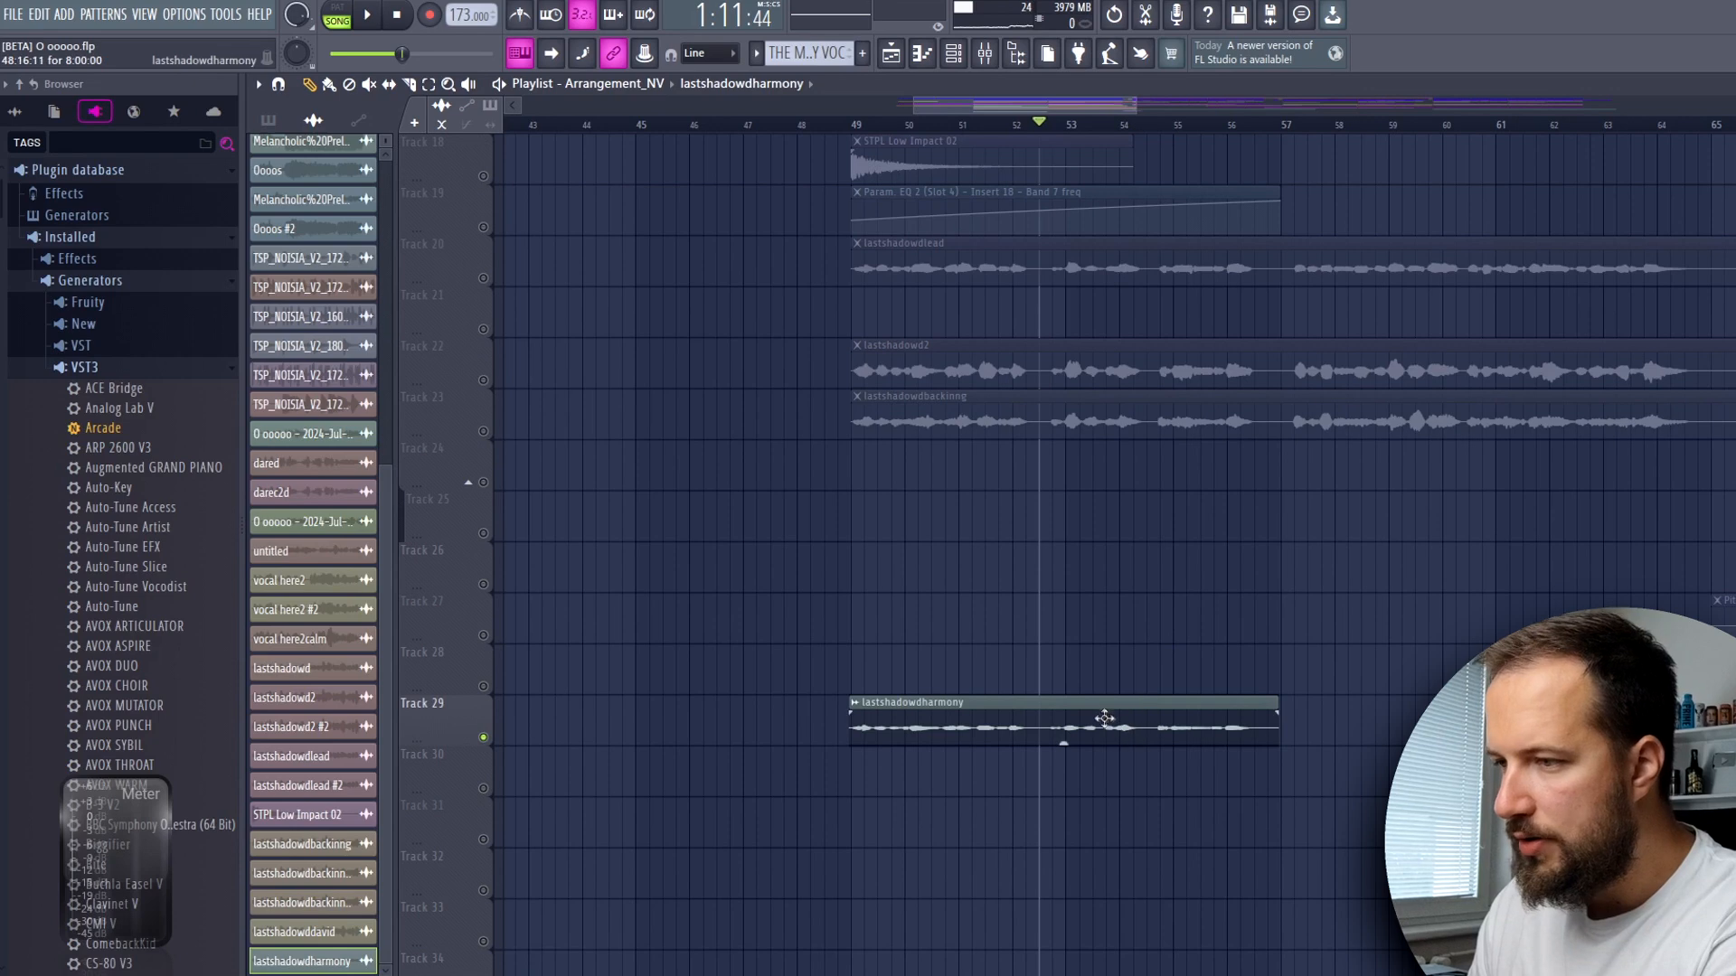
{"action": "scroll", "coordinate": [1112, 692], "scroll_direction": "down", "scroll_amount": 1}
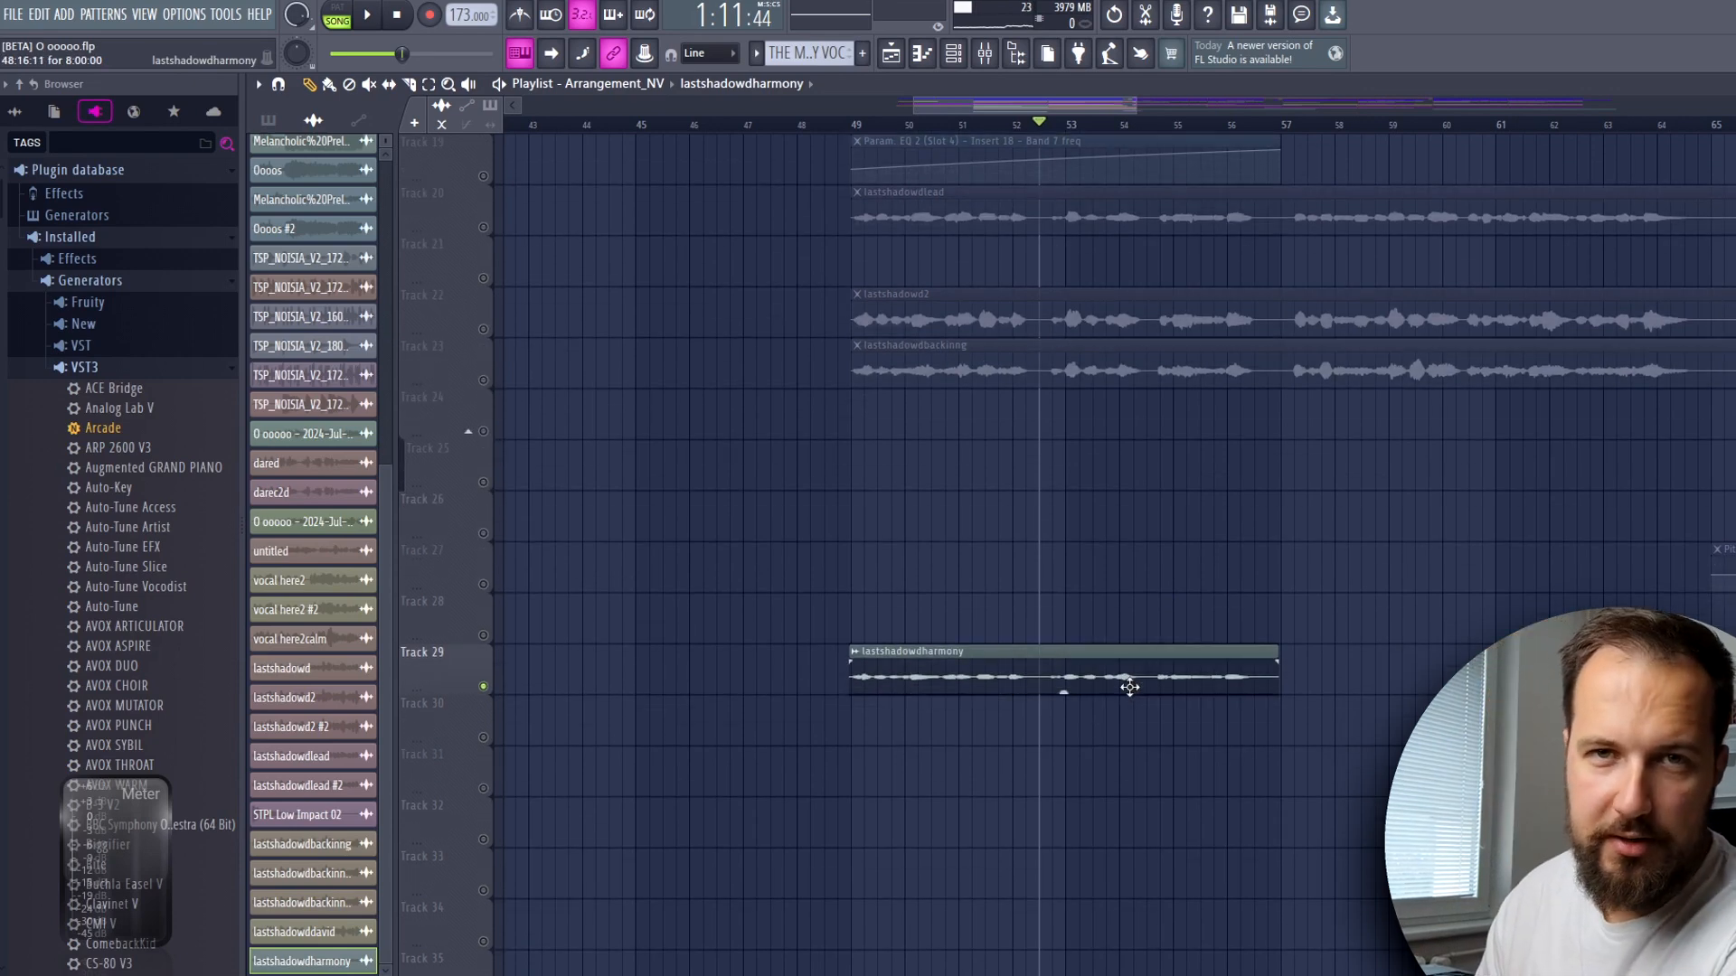
{"action": "scroll", "coordinate": [1114, 116], "scroll_direction": "down", "scroll_amount": 1}
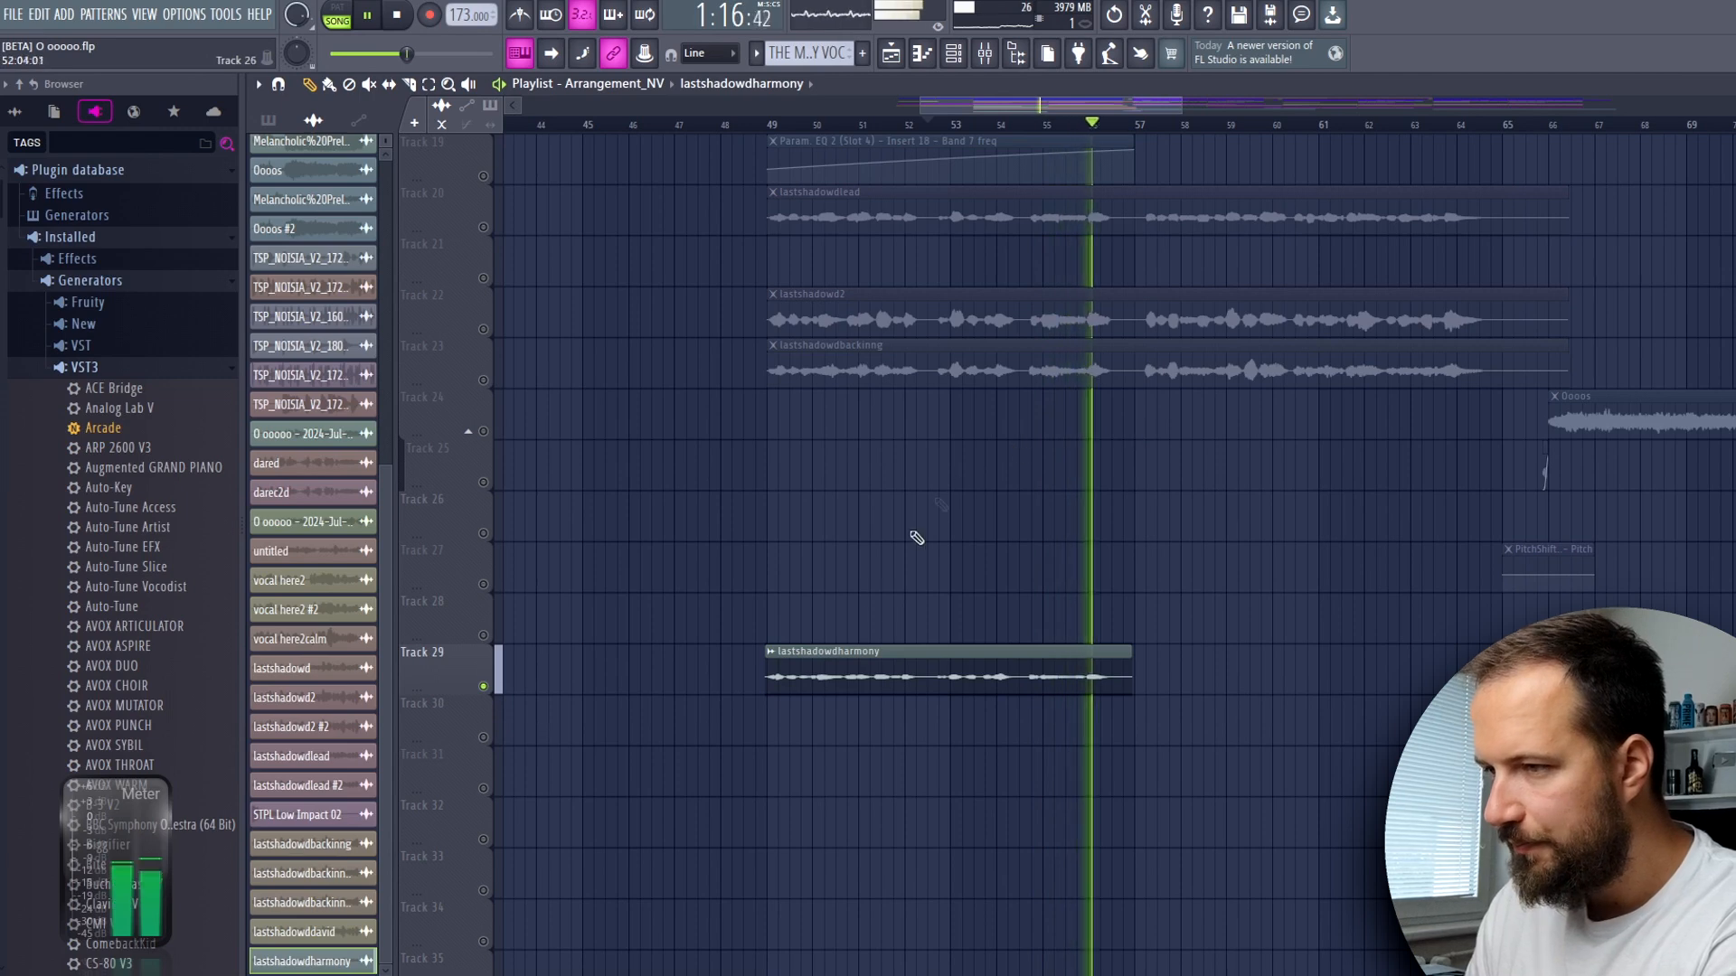
{"action": "key", "text": "space"}
- Trim lastshadowdharmony on Track 29 to the two phrases starting at about bars 54.5 and 62.5, and play the second
{"action": "left_click_drag", "start_coordinate": [768, 678], "coordinate": [994, 678]}
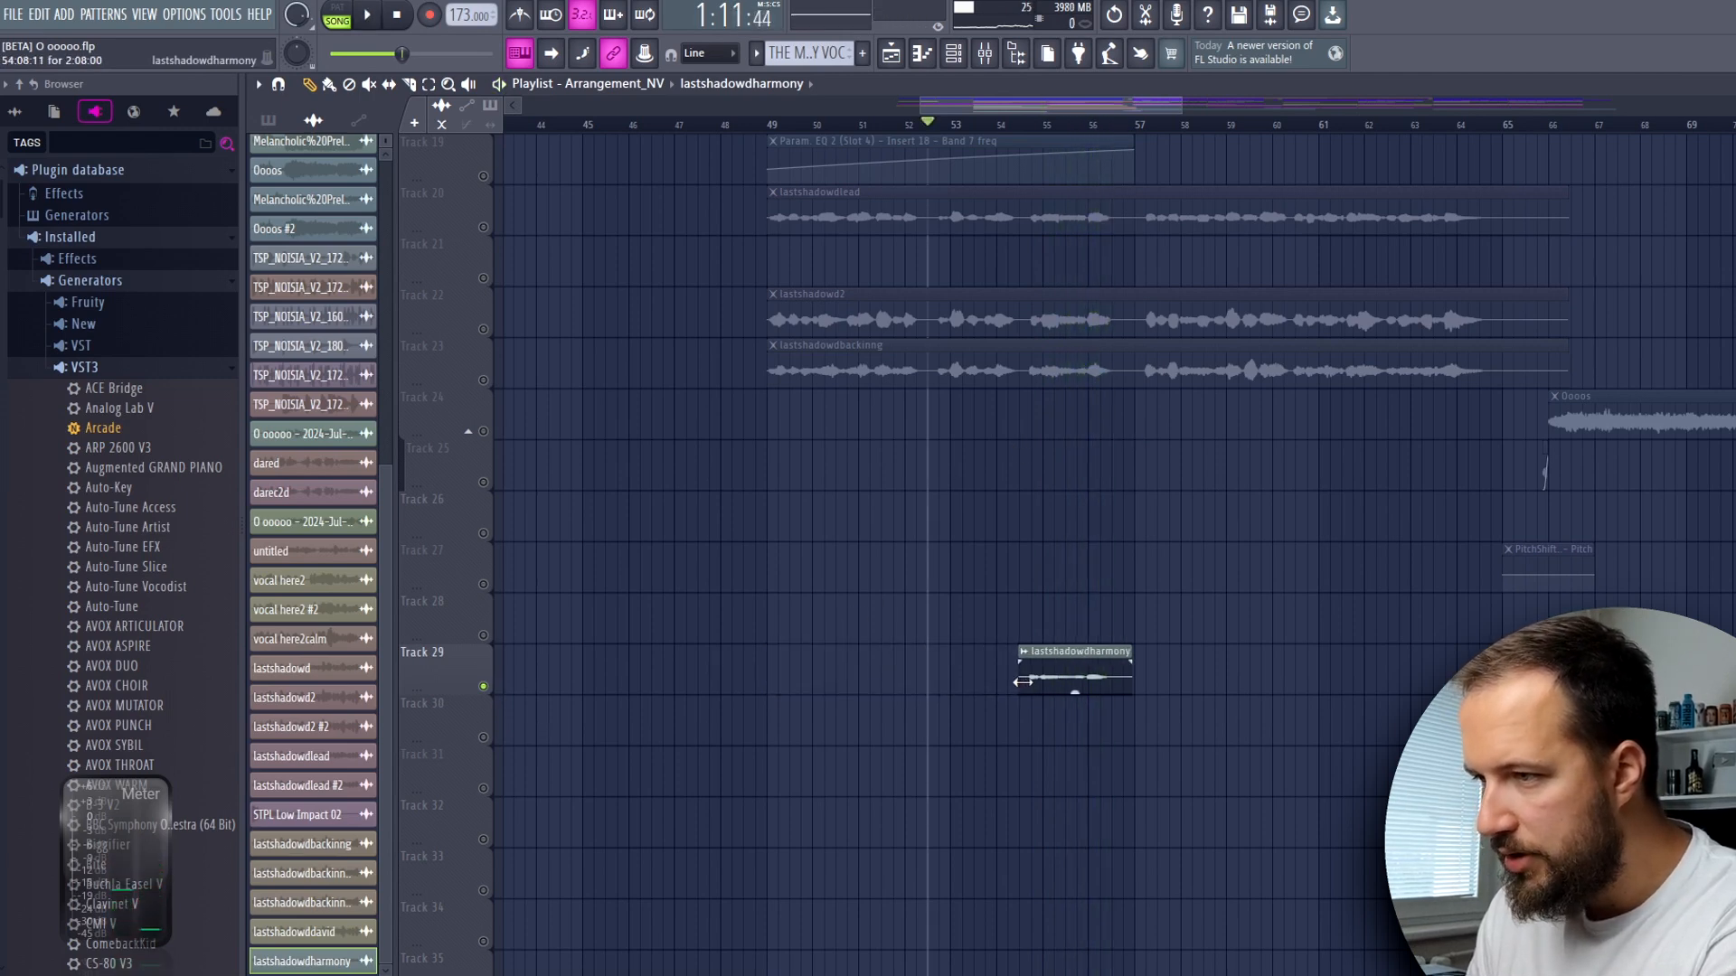
{"action": "left_click_drag", "start_coordinate": [1128, 656], "coordinate": [1568, 655]}
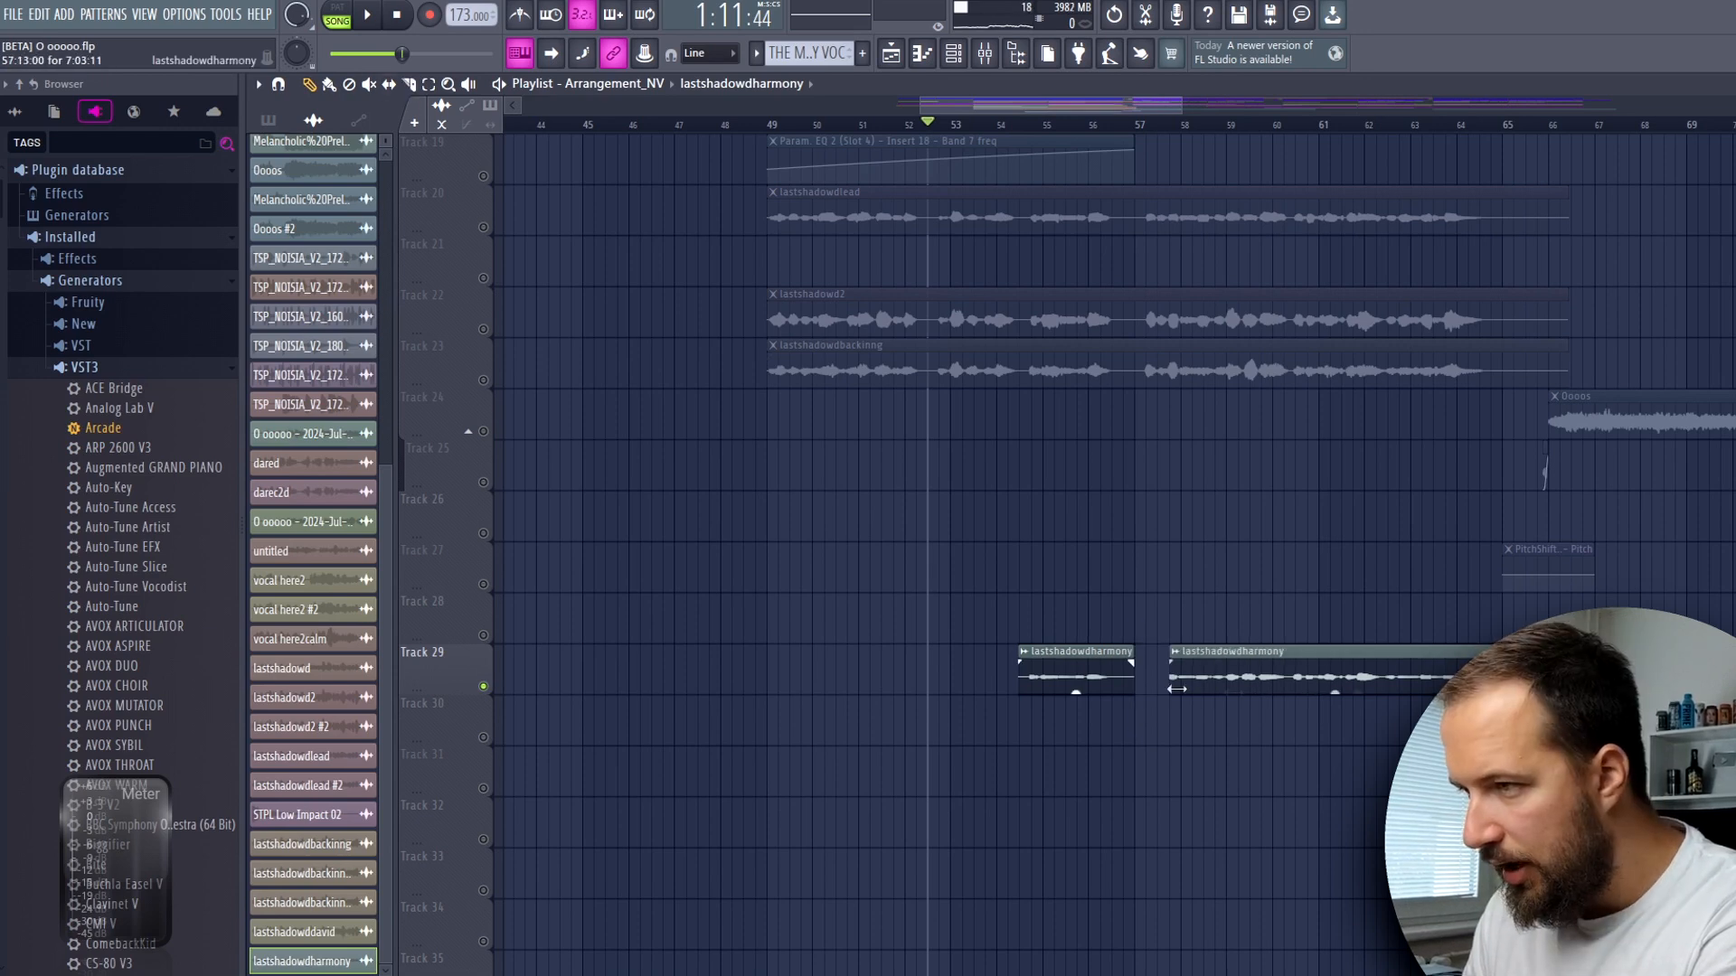
{"action": "left_click_drag", "start_coordinate": [1176, 689], "coordinate": [1388, 691]}
{"action": "left_click", "coordinate": [1397, 126]}
{"action": "key", "text": "space"}
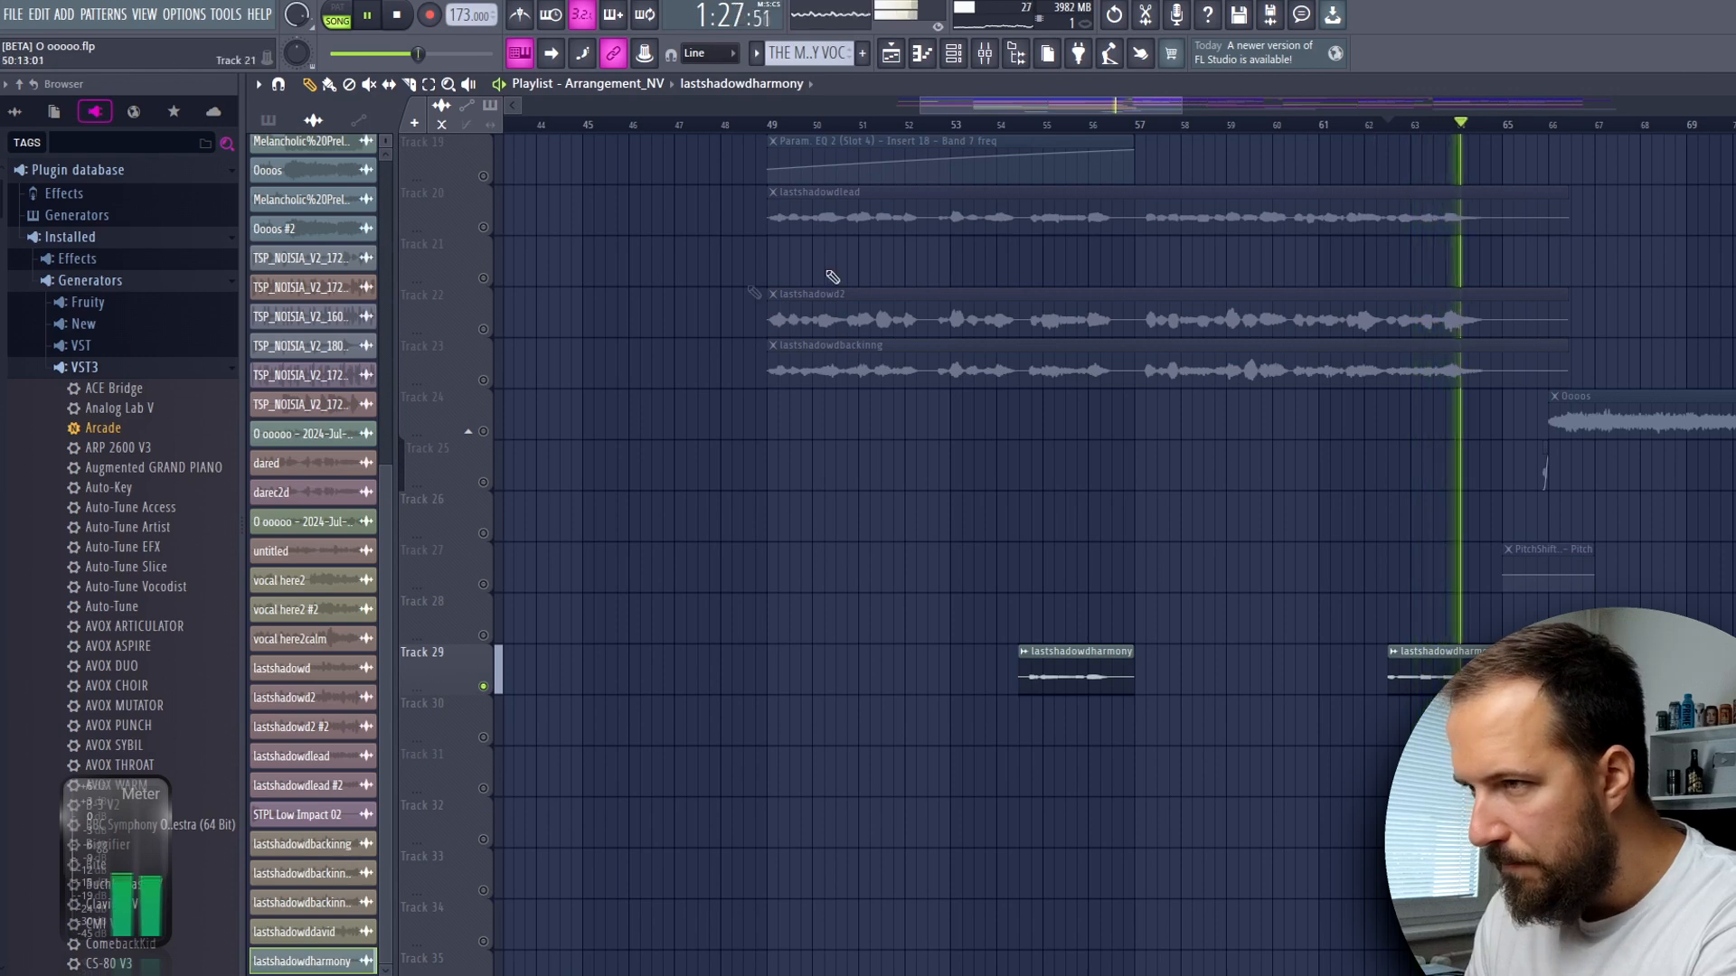
{"action": "key", "text": "space"}
- Enable Tracks 20, 22 and 23 alongside the harmony on Track 29, and play all the vocals from bar 49
{"action": "left_click", "coordinate": [484, 227]}
{"action": "left_click", "coordinate": [484, 329]}
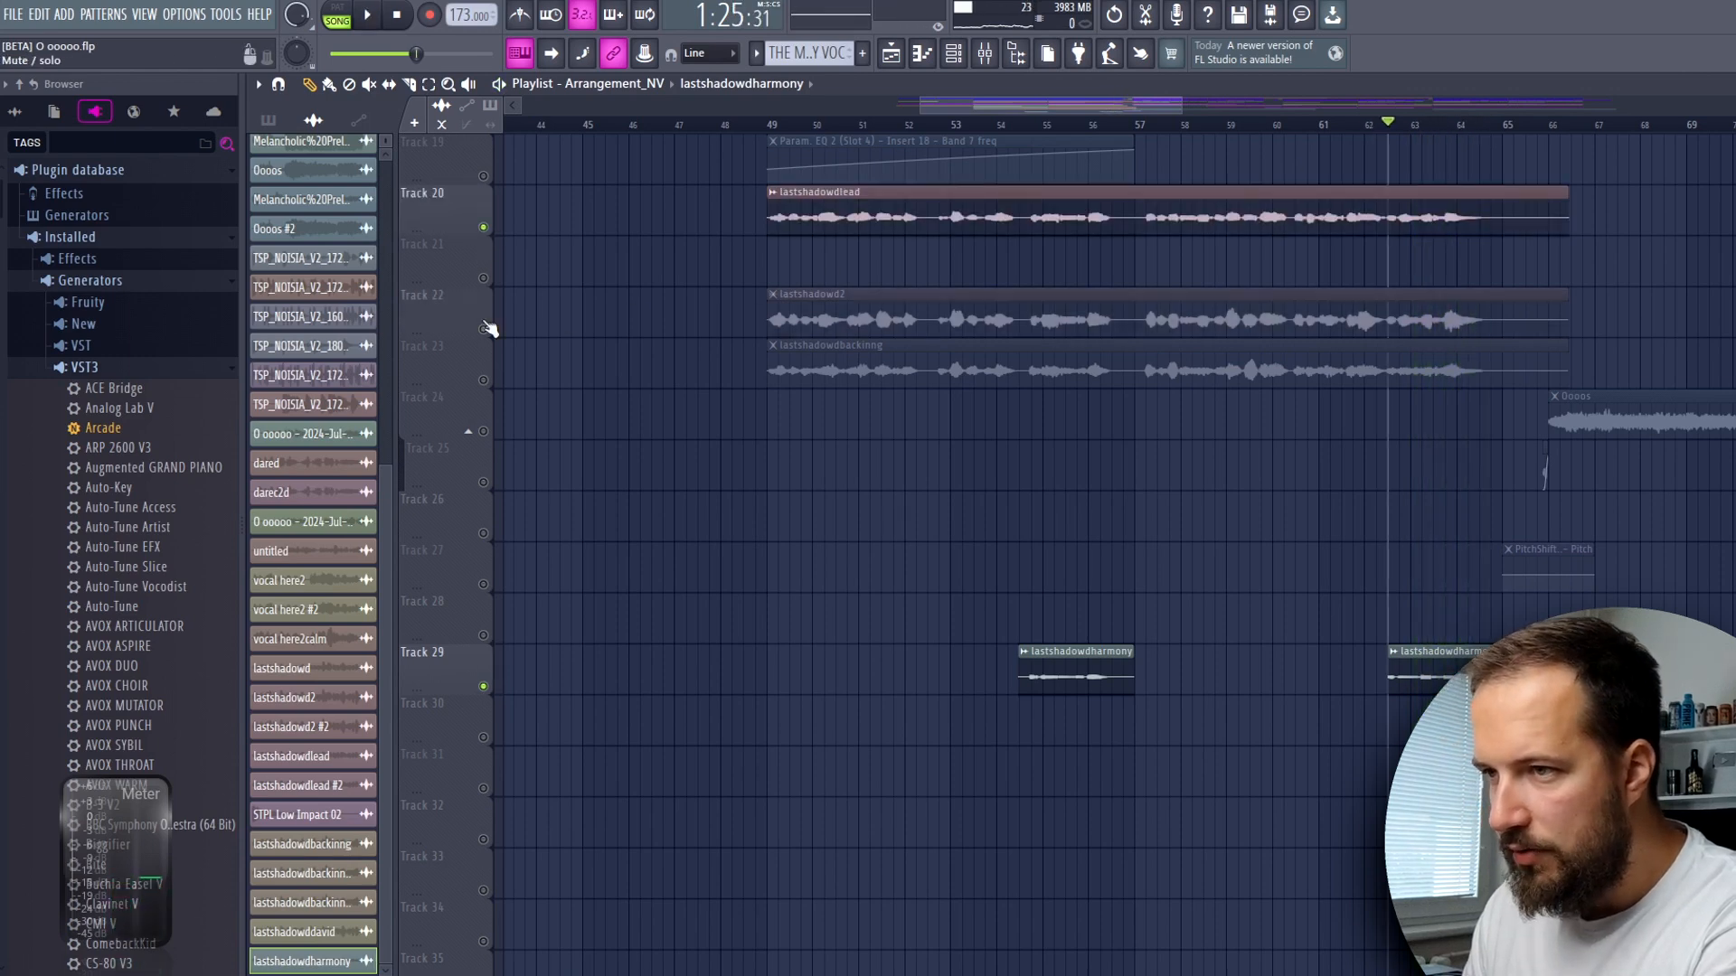
{"action": "left_click", "coordinate": [483, 380]}
{"action": "left_click", "coordinate": [770, 126]}
{"action": "key", "text": "space"}
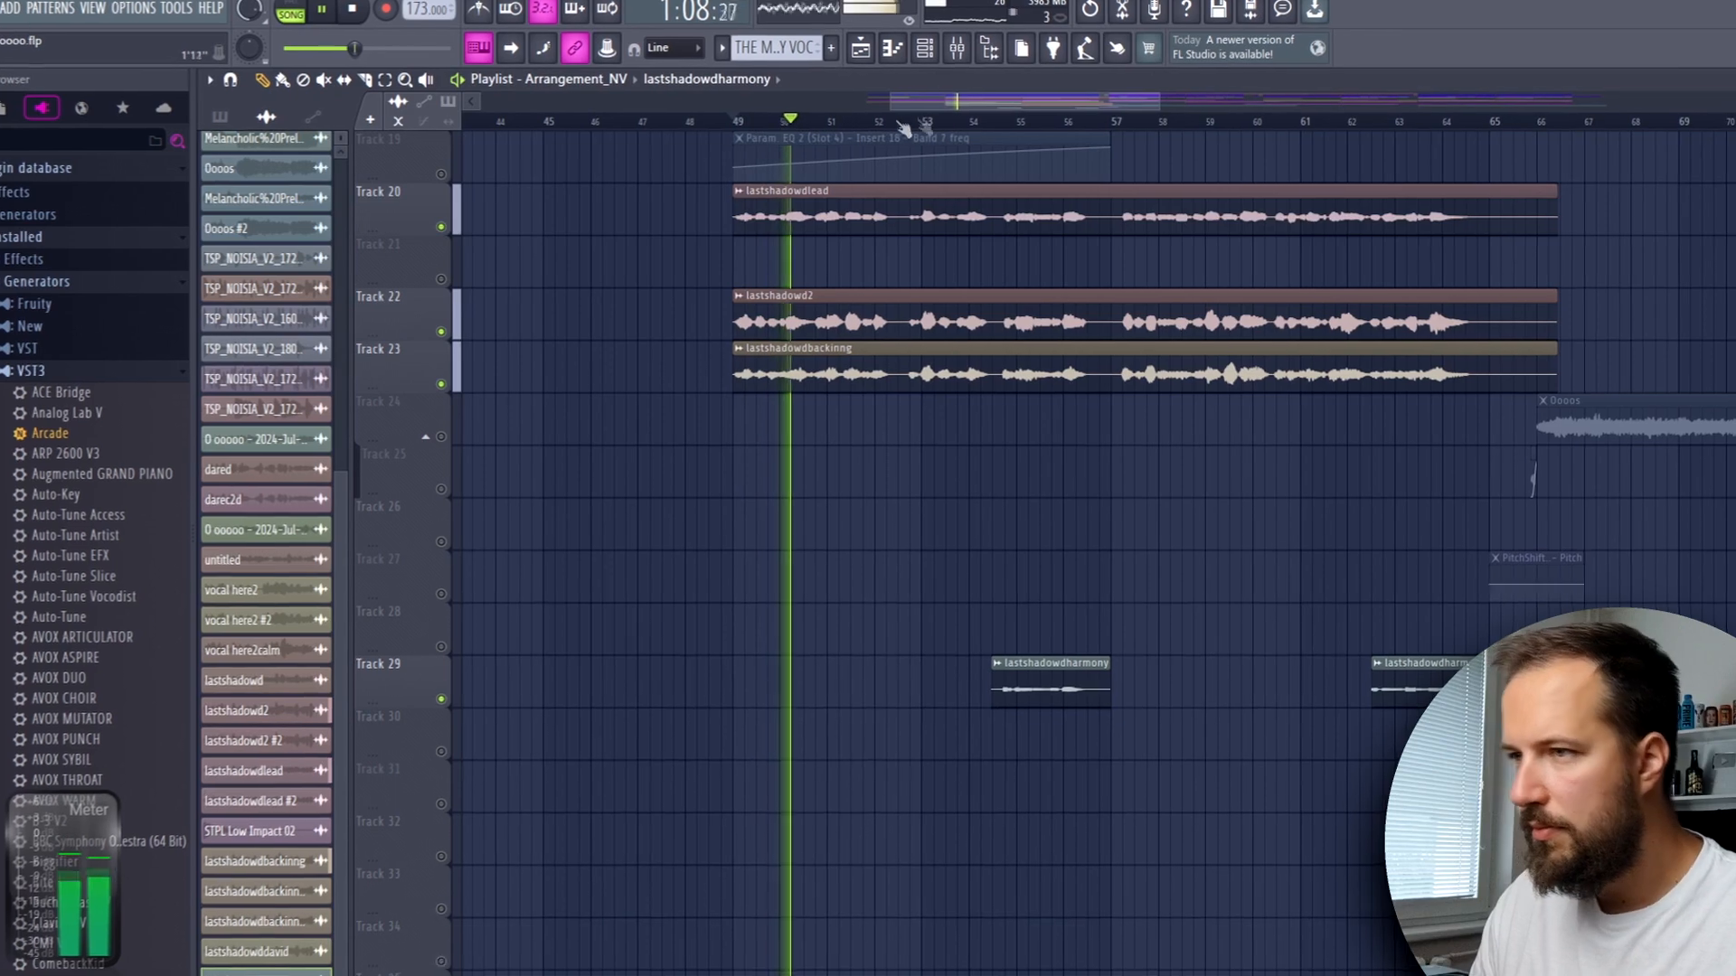
{"action": "scroll", "coordinate": [945, 124], "scroll_direction": "down", "scroll_amount": 3}
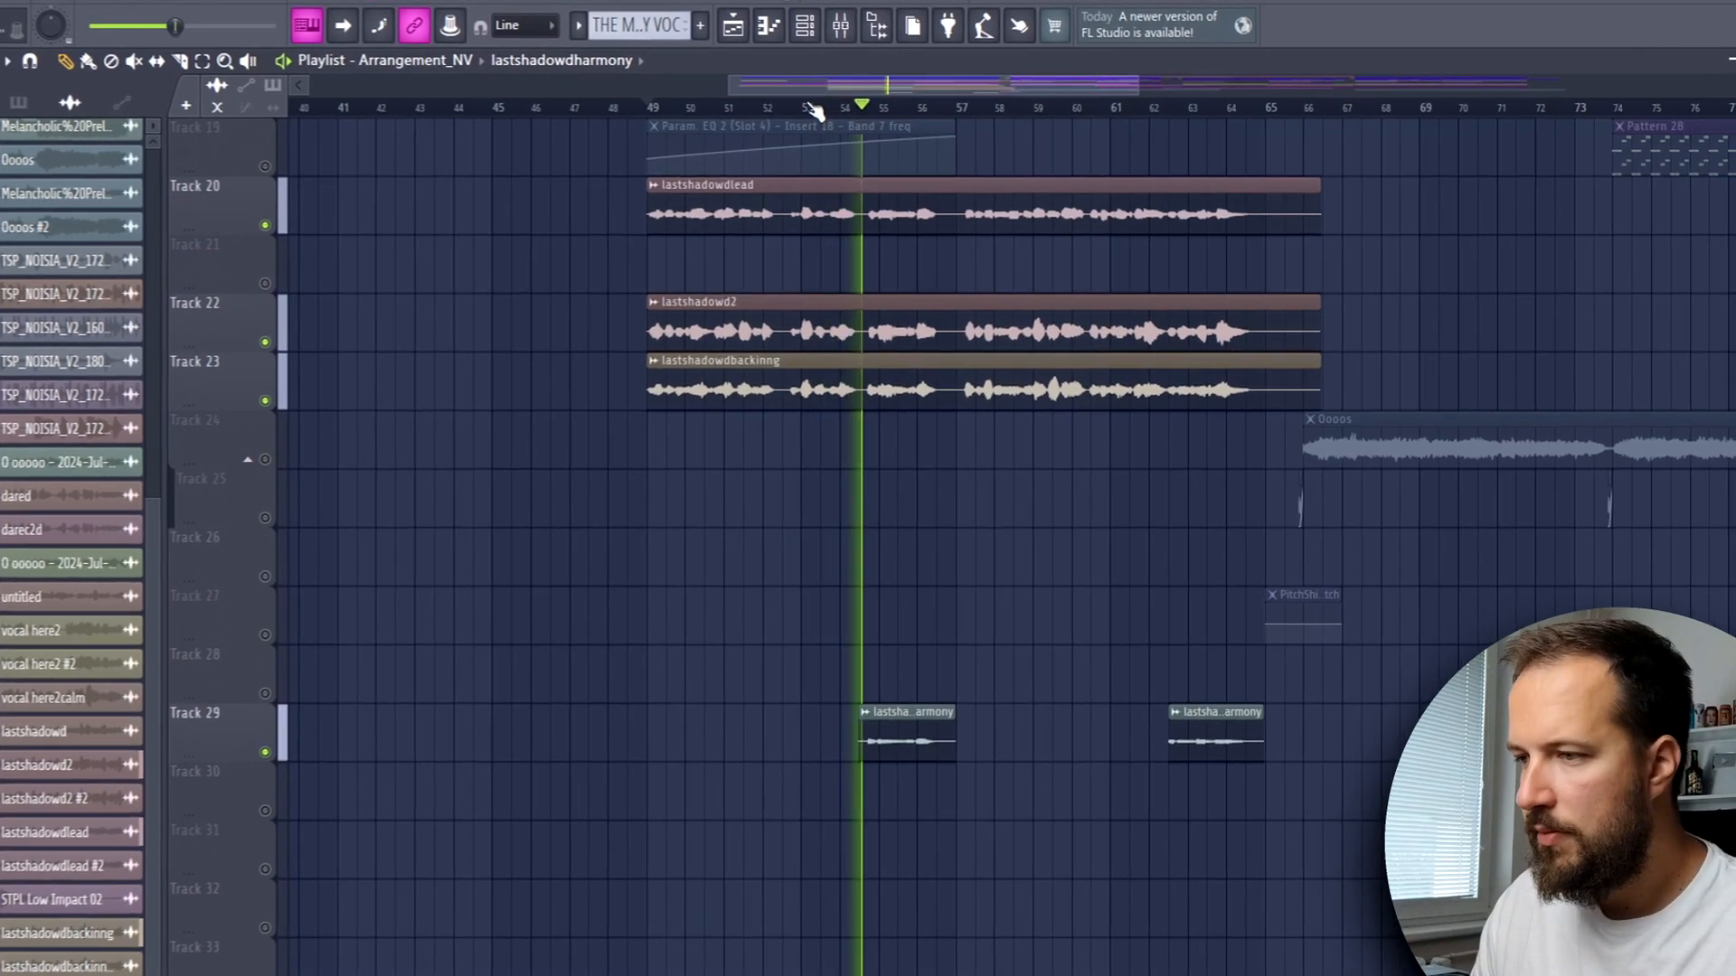
- Stop playback and extend the fade-in of lastshadowd2 on Track 22 across most of the clip, like the backing clip below
{"action": "scroll", "coordinate": [1048, 308], "scroll_direction": "up", "scroll_amount": 2}
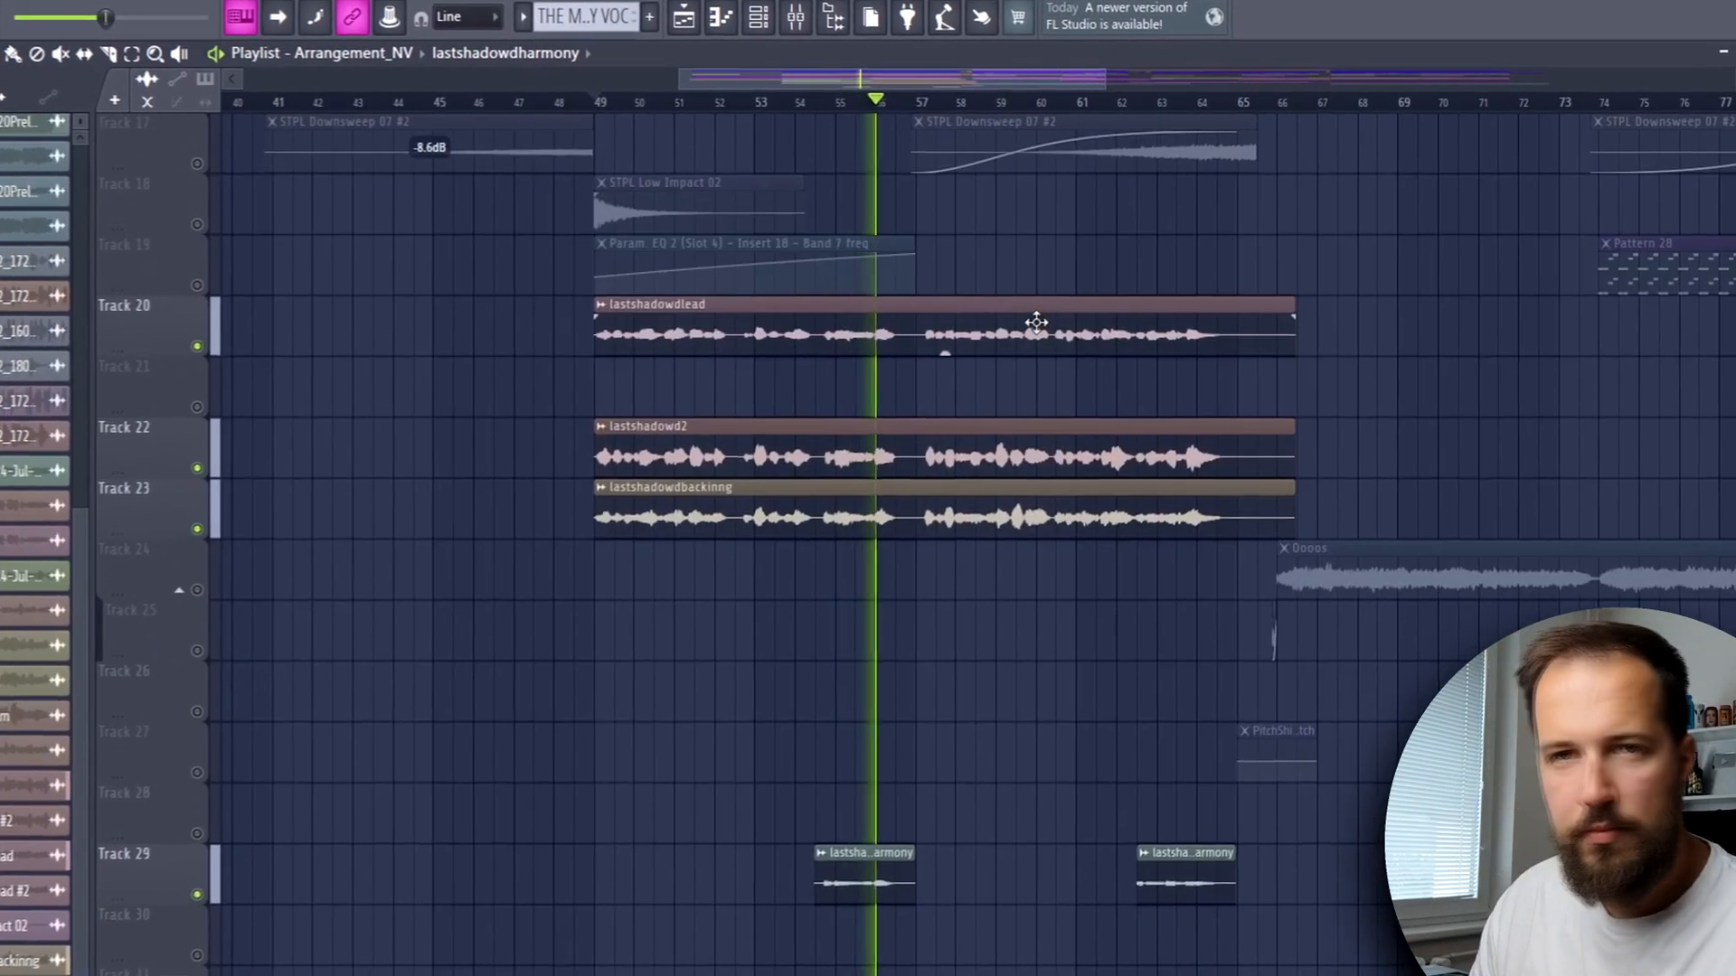
{"action": "key", "text": "space"}
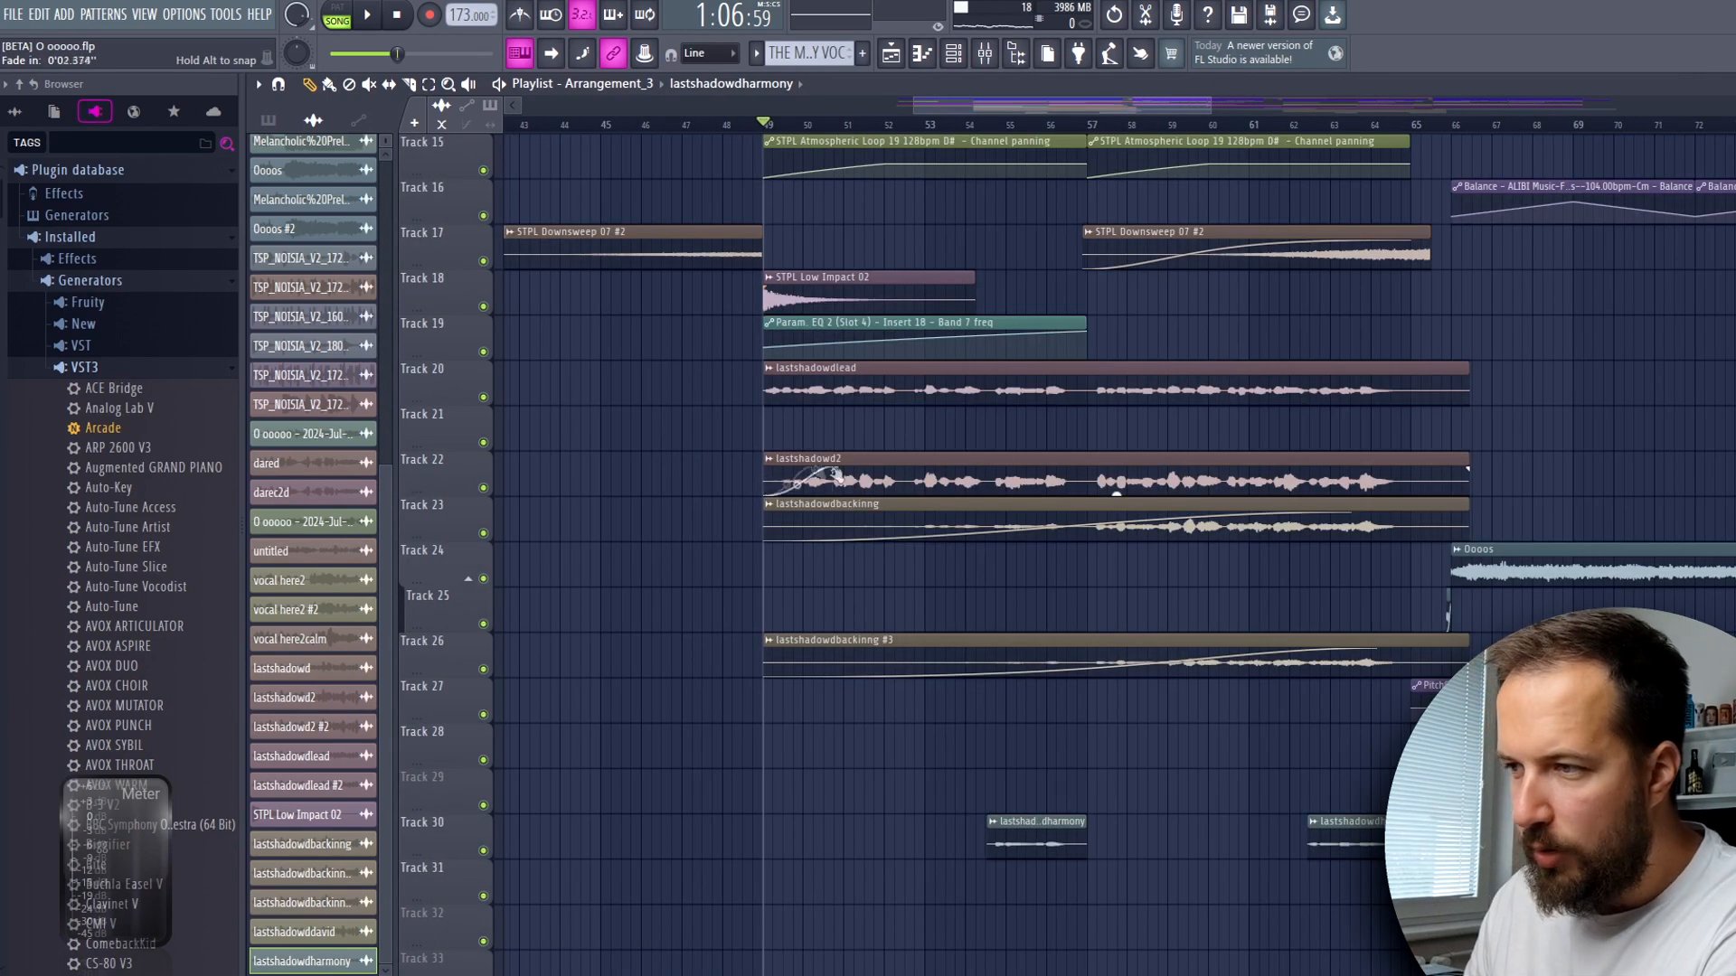
{"action": "left_click_drag", "start_coordinate": [837, 477], "coordinate": [1361, 497]}
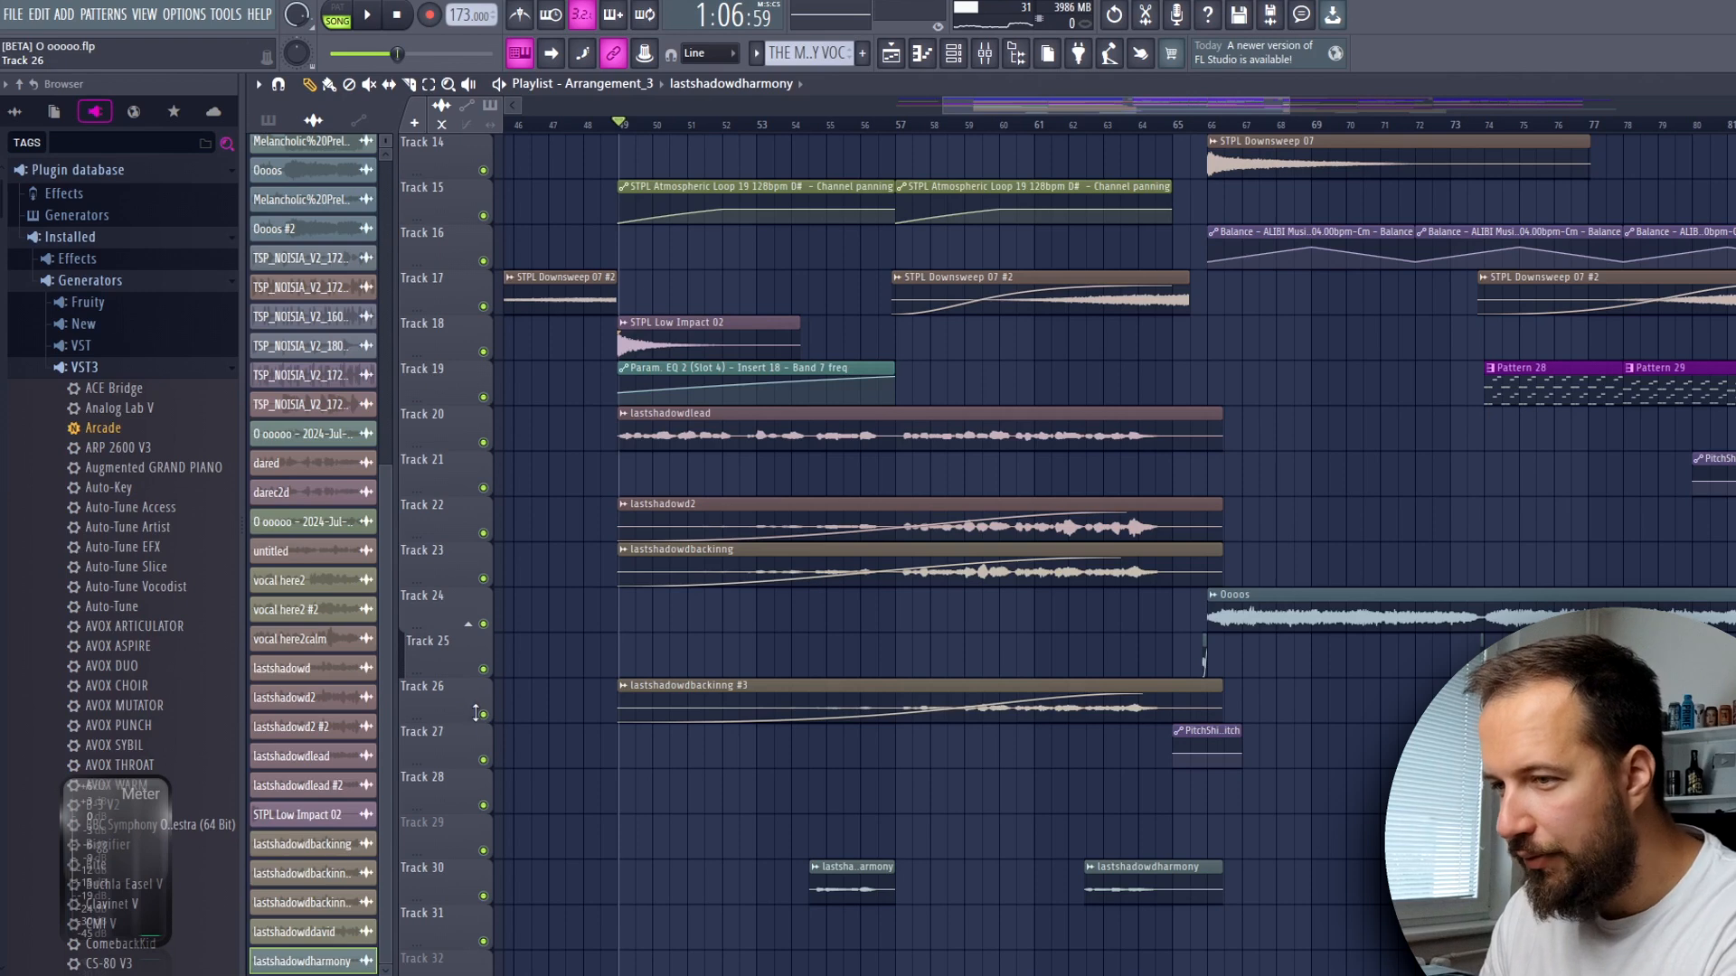
- Solo Track 26 and set the playback position to the start of lastshadowd2 #2 at bar 82
{"action": "left_click", "coordinate": [483, 715], "text": "ctrl"}
{"action": "left_click", "coordinate": [999, 127]}
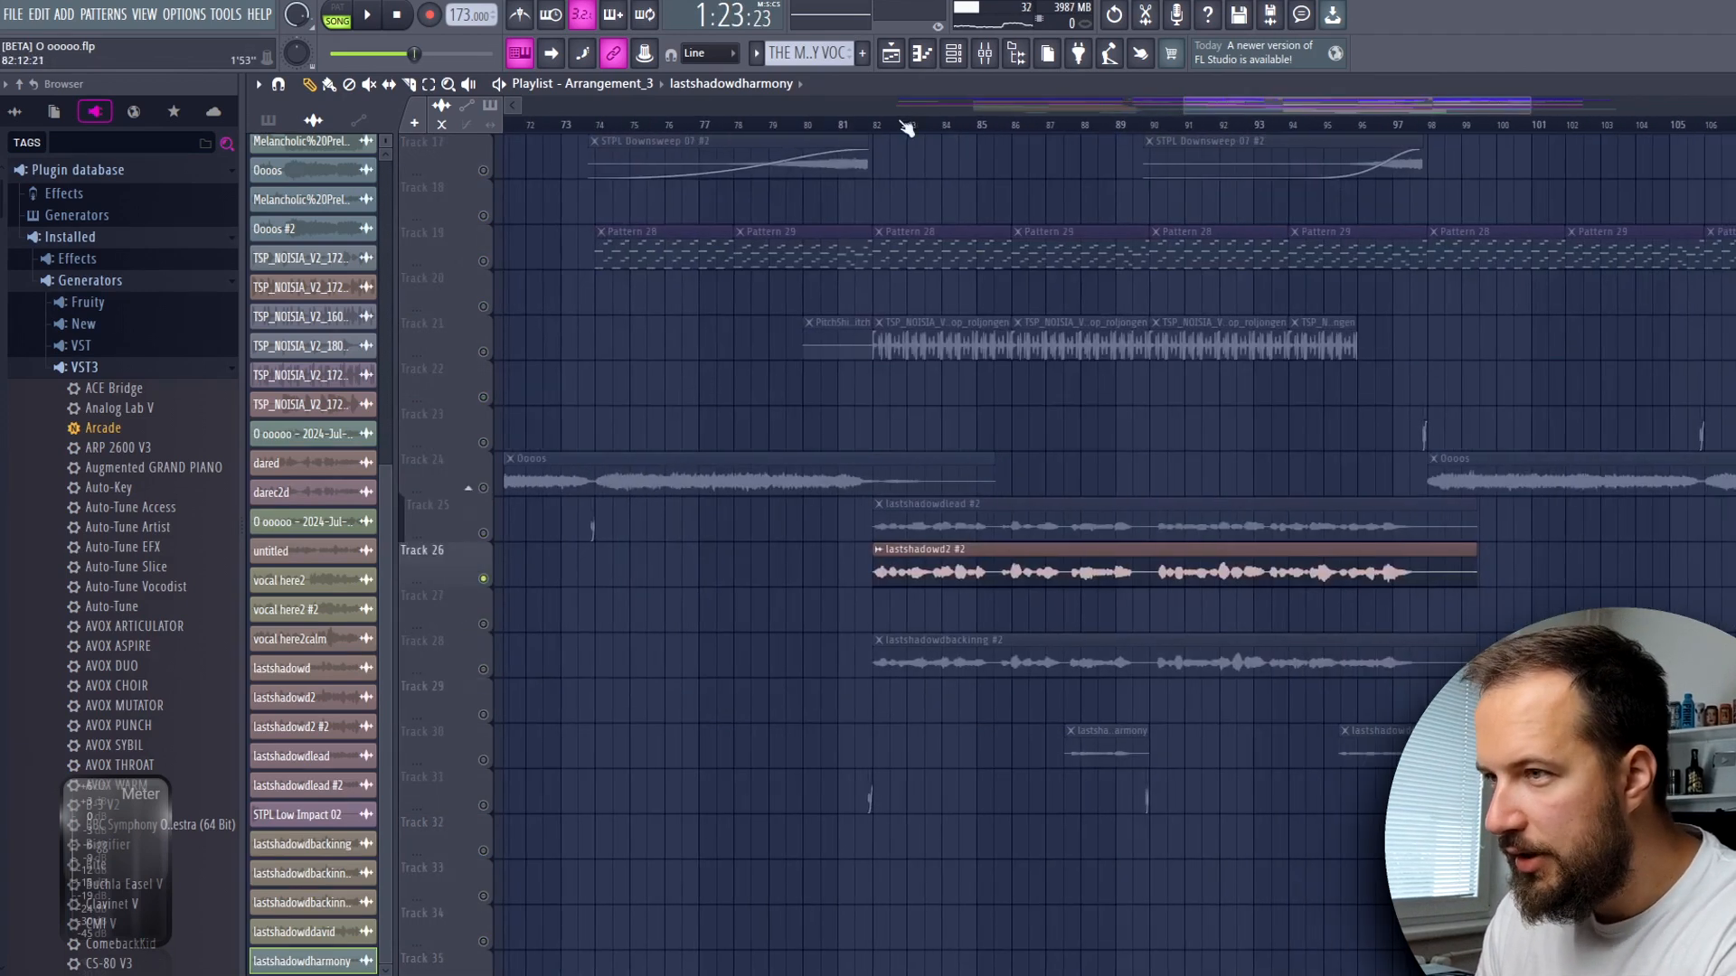
{"action": "left_click", "coordinate": [886, 127]}
- Show the effect chain of lastshadowdbackinng #2 on mixer track 31, with the mixer moved below the Track 25 and 26 vocal clips
{"action": "left_click", "coordinate": [999, 513]}
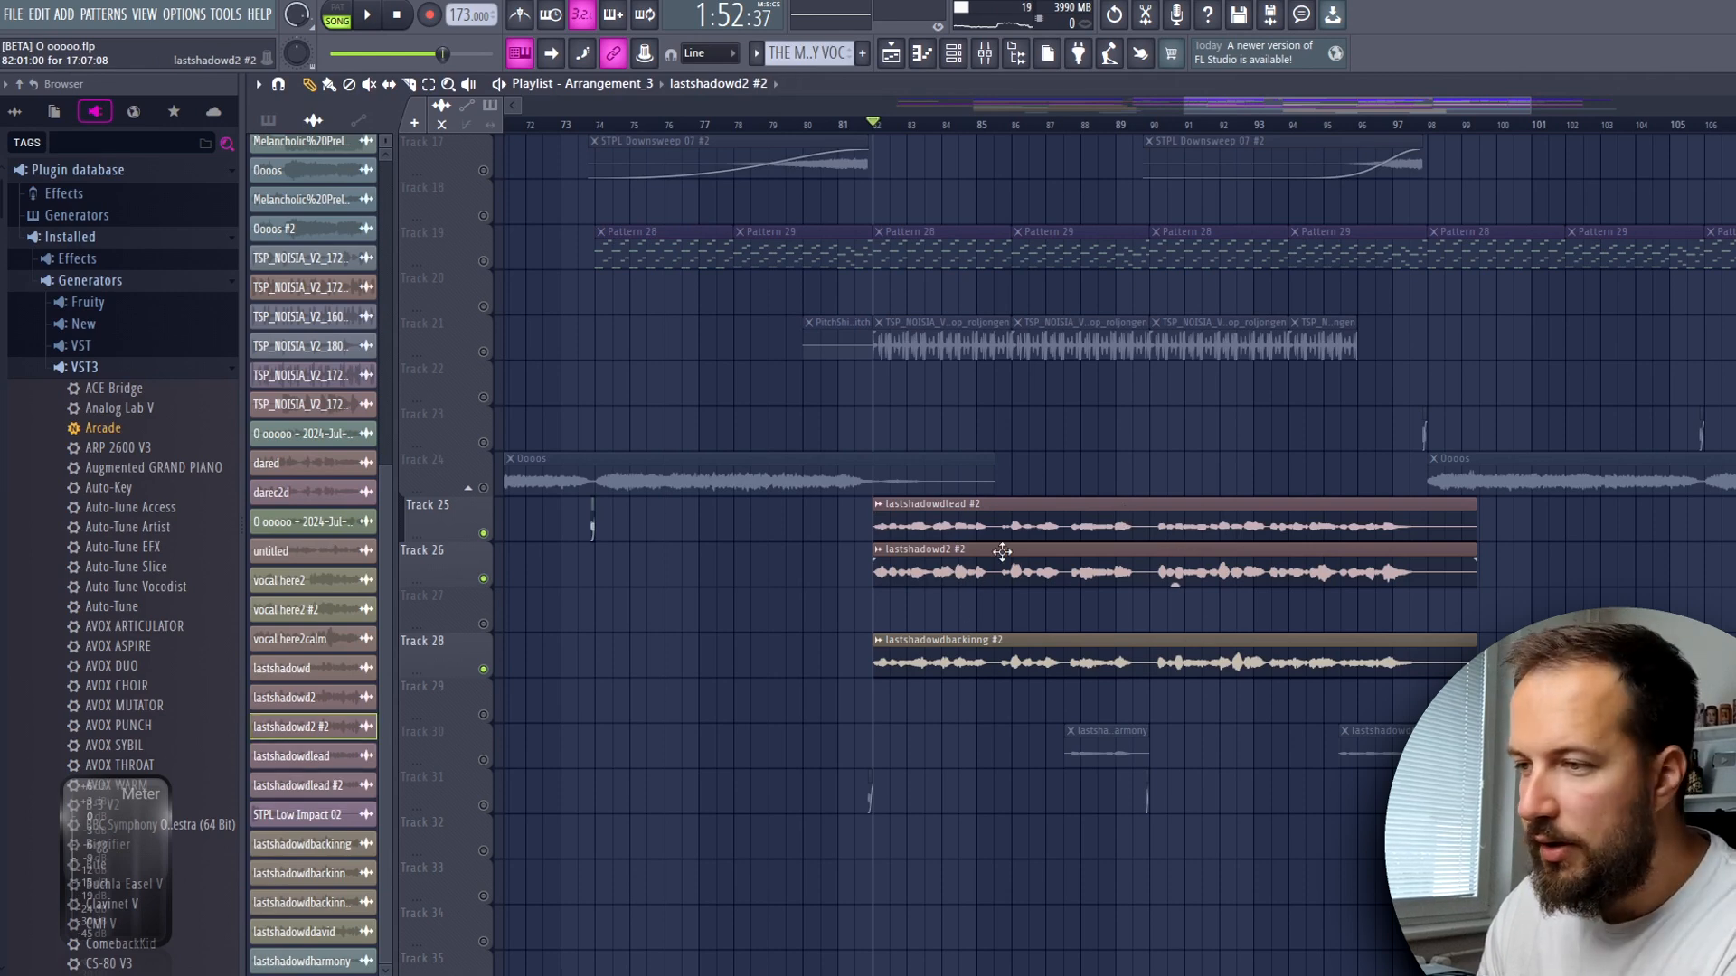
{"action": "left_click", "coordinate": [978, 641]}
{"action": "key", "text": "F9"}
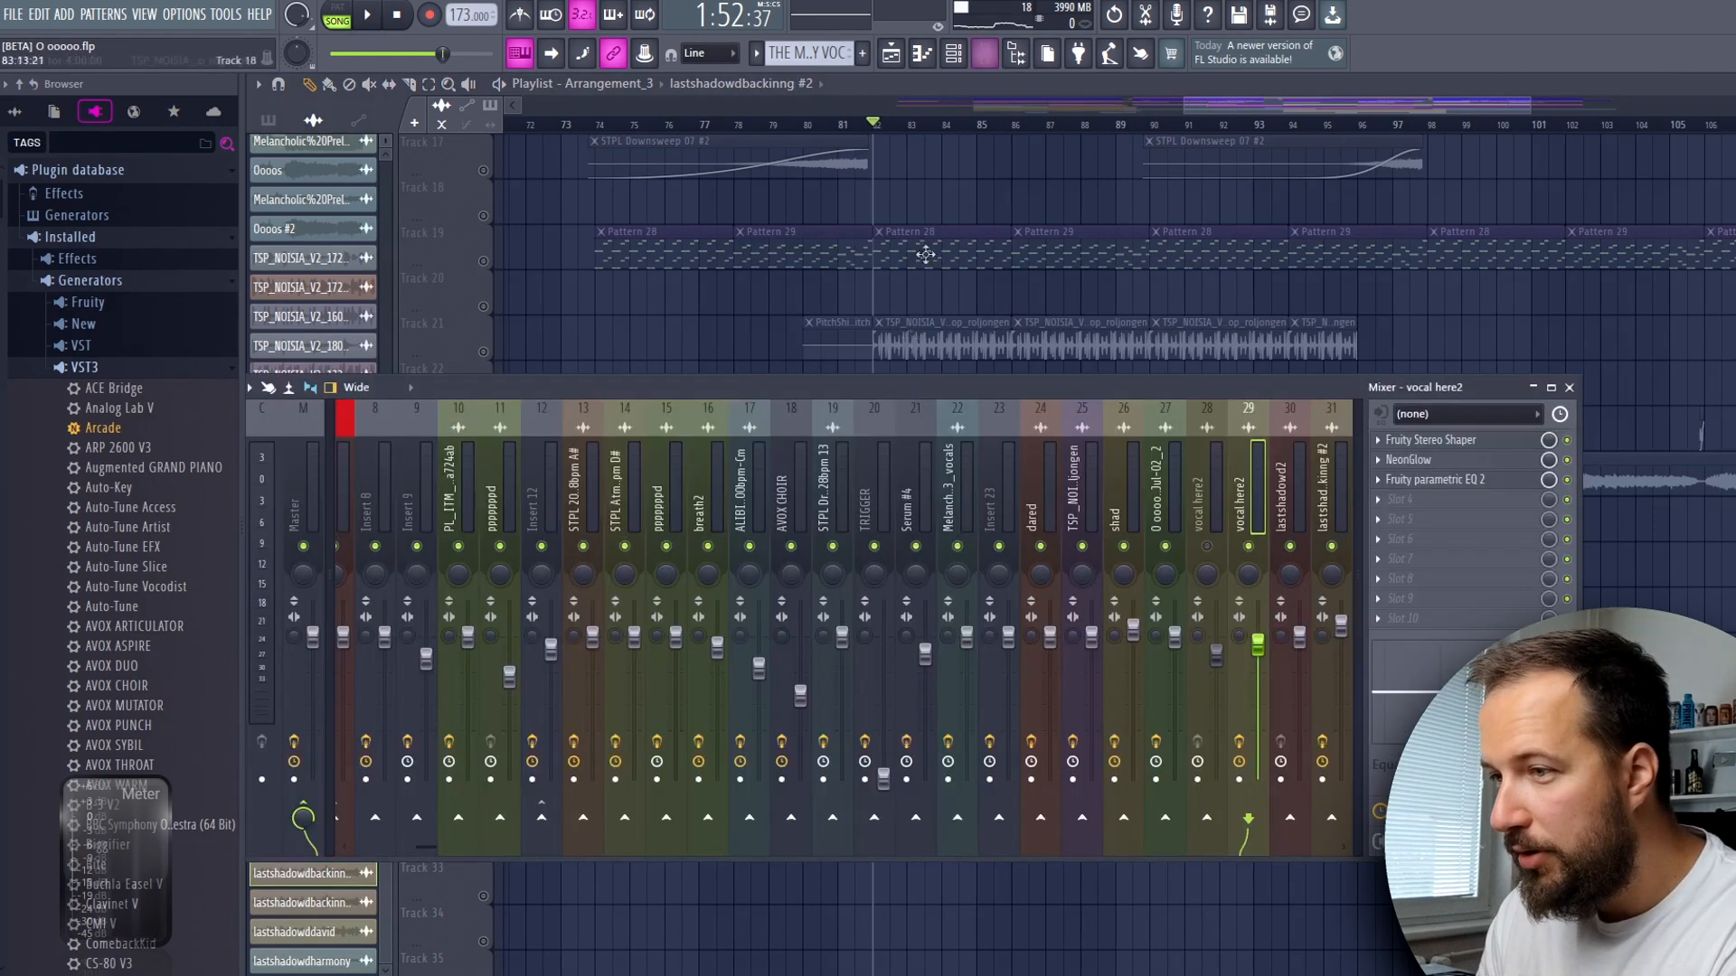
{"action": "left_click", "coordinate": [1327, 488]}
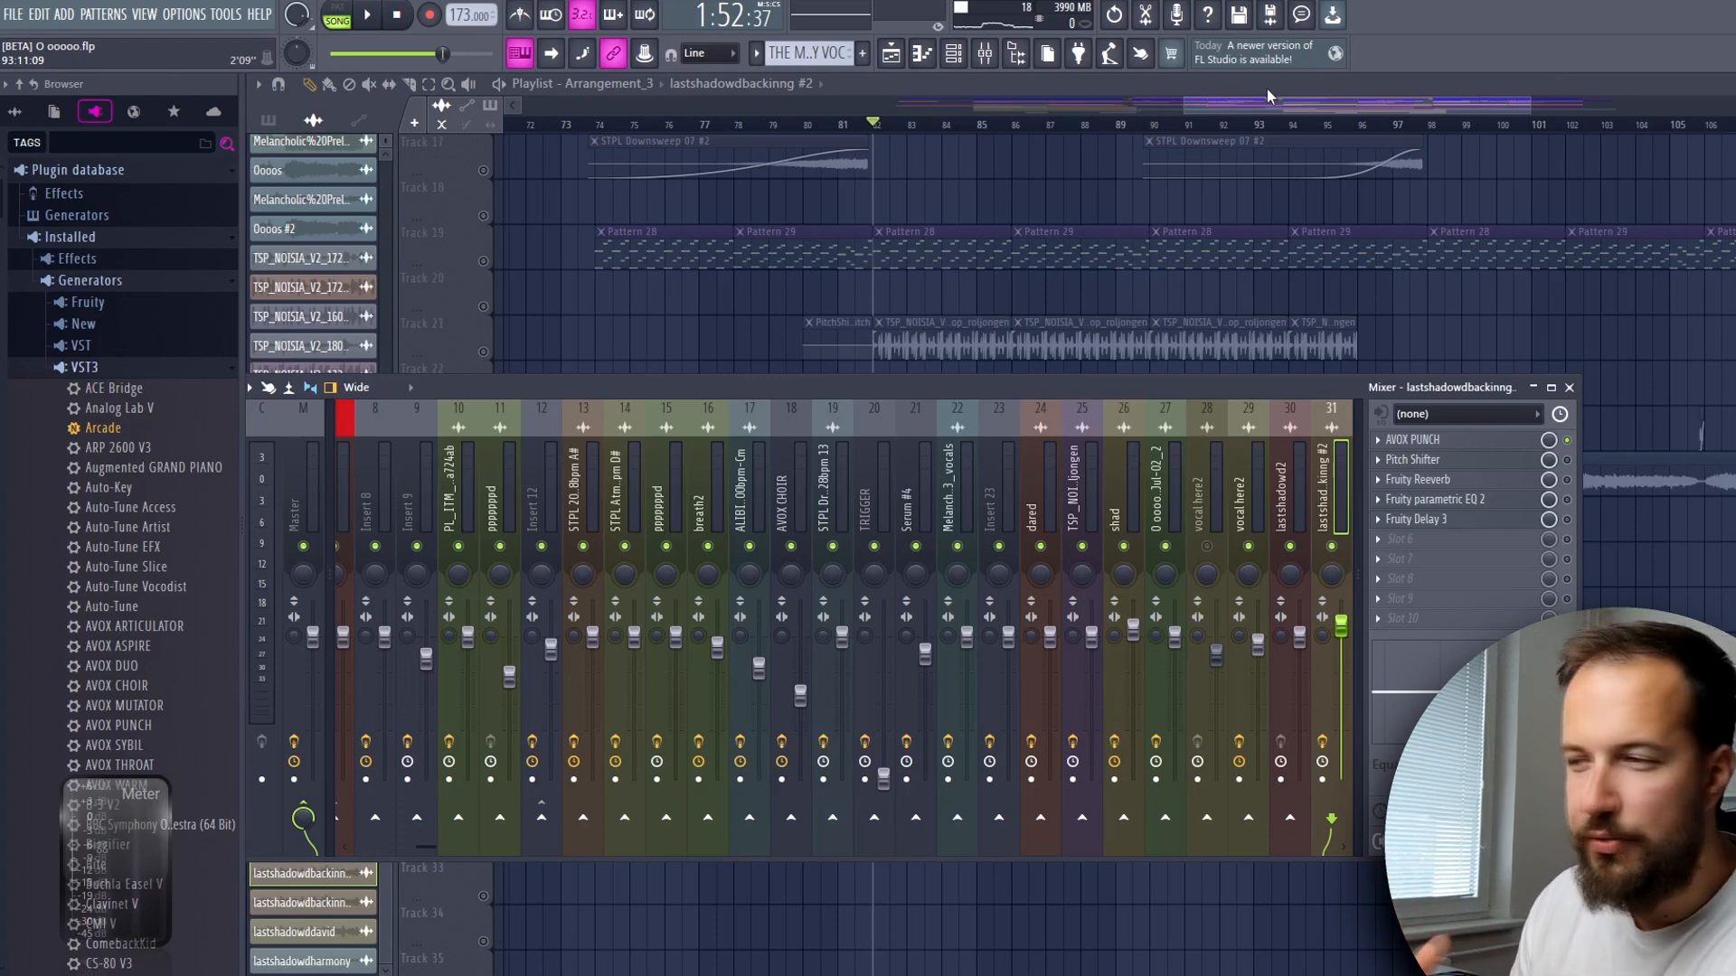
{"action": "left_click_drag", "start_coordinate": [1107, 384], "coordinate": [1275, 627]}
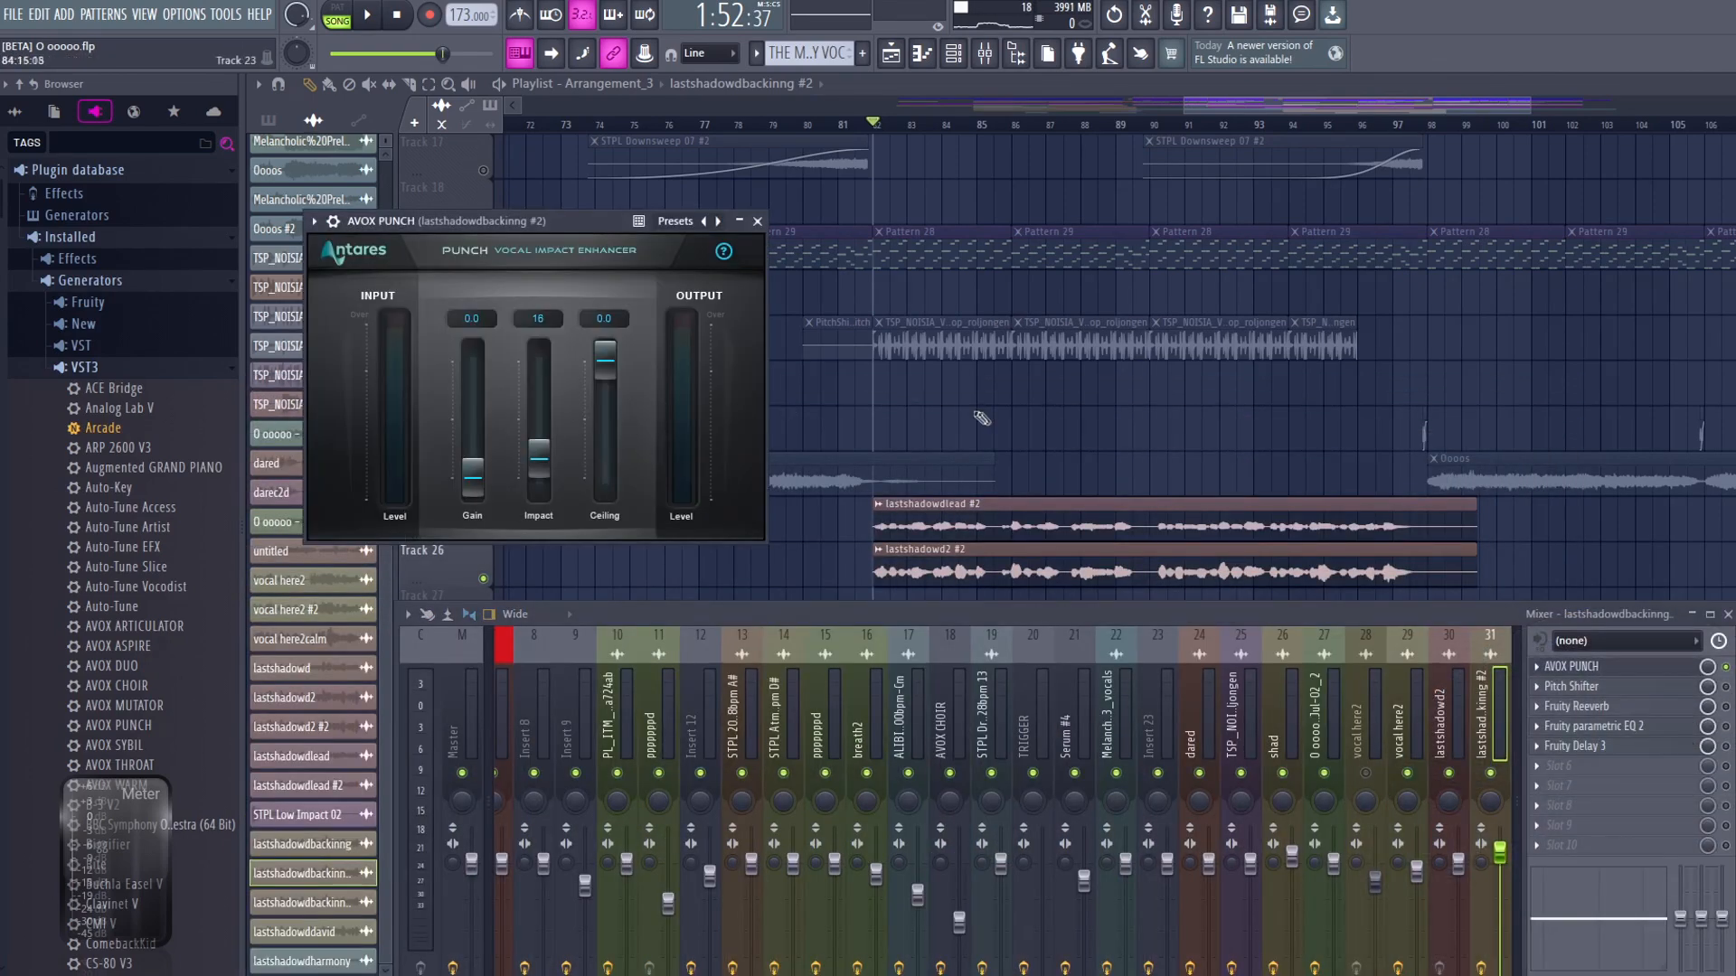
- Play the backing vocal from bar 82 with AVOX PUNCH, and play it again with Pitch Shifter also enabled
{"action": "key", "text": "space"}
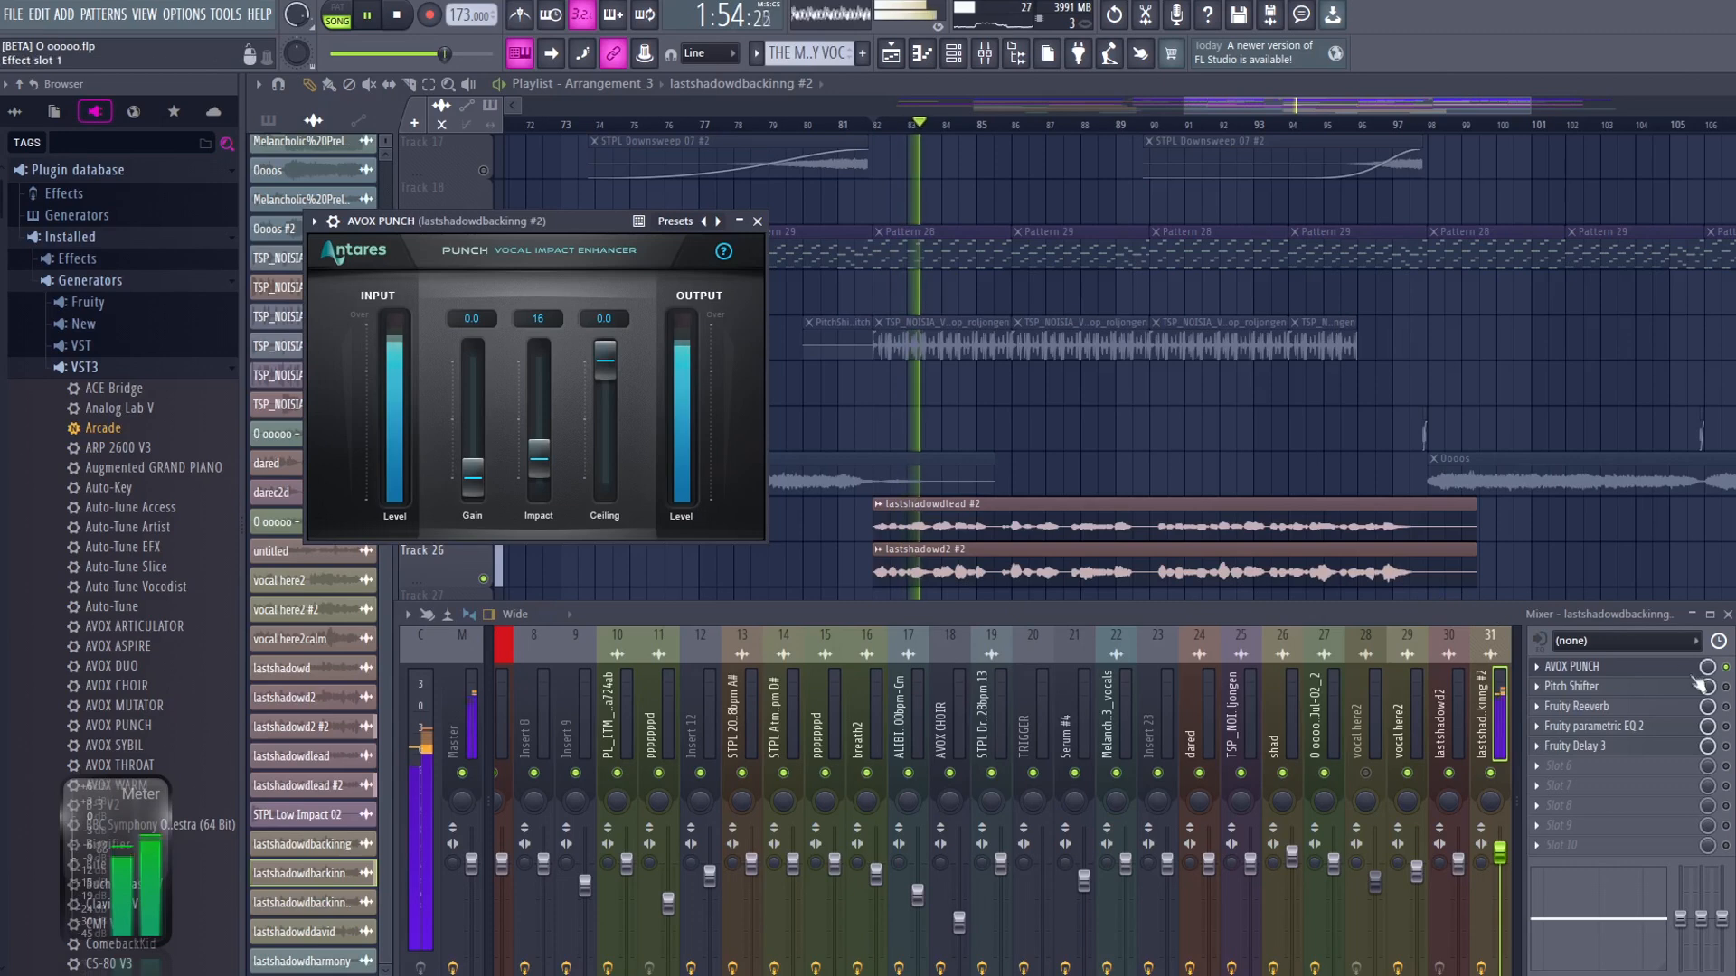
{"action": "key", "text": "space"}
{"action": "left_click", "coordinate": [1687, 685]}
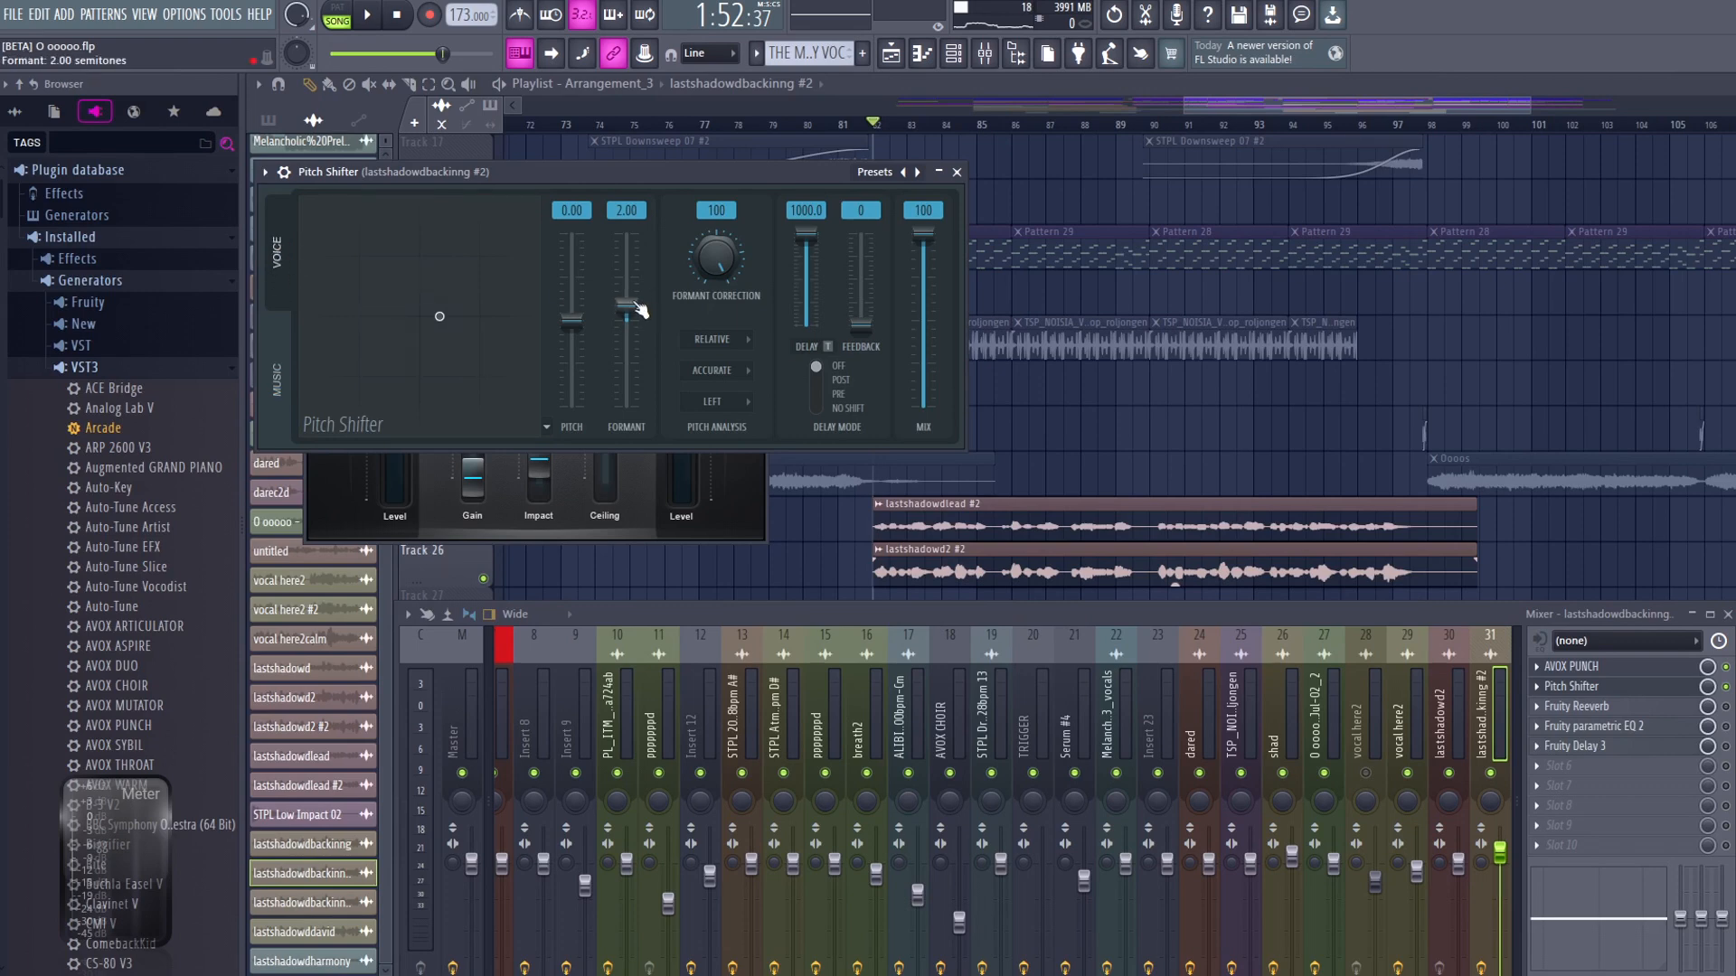
{"action": "key", "text": "space"}
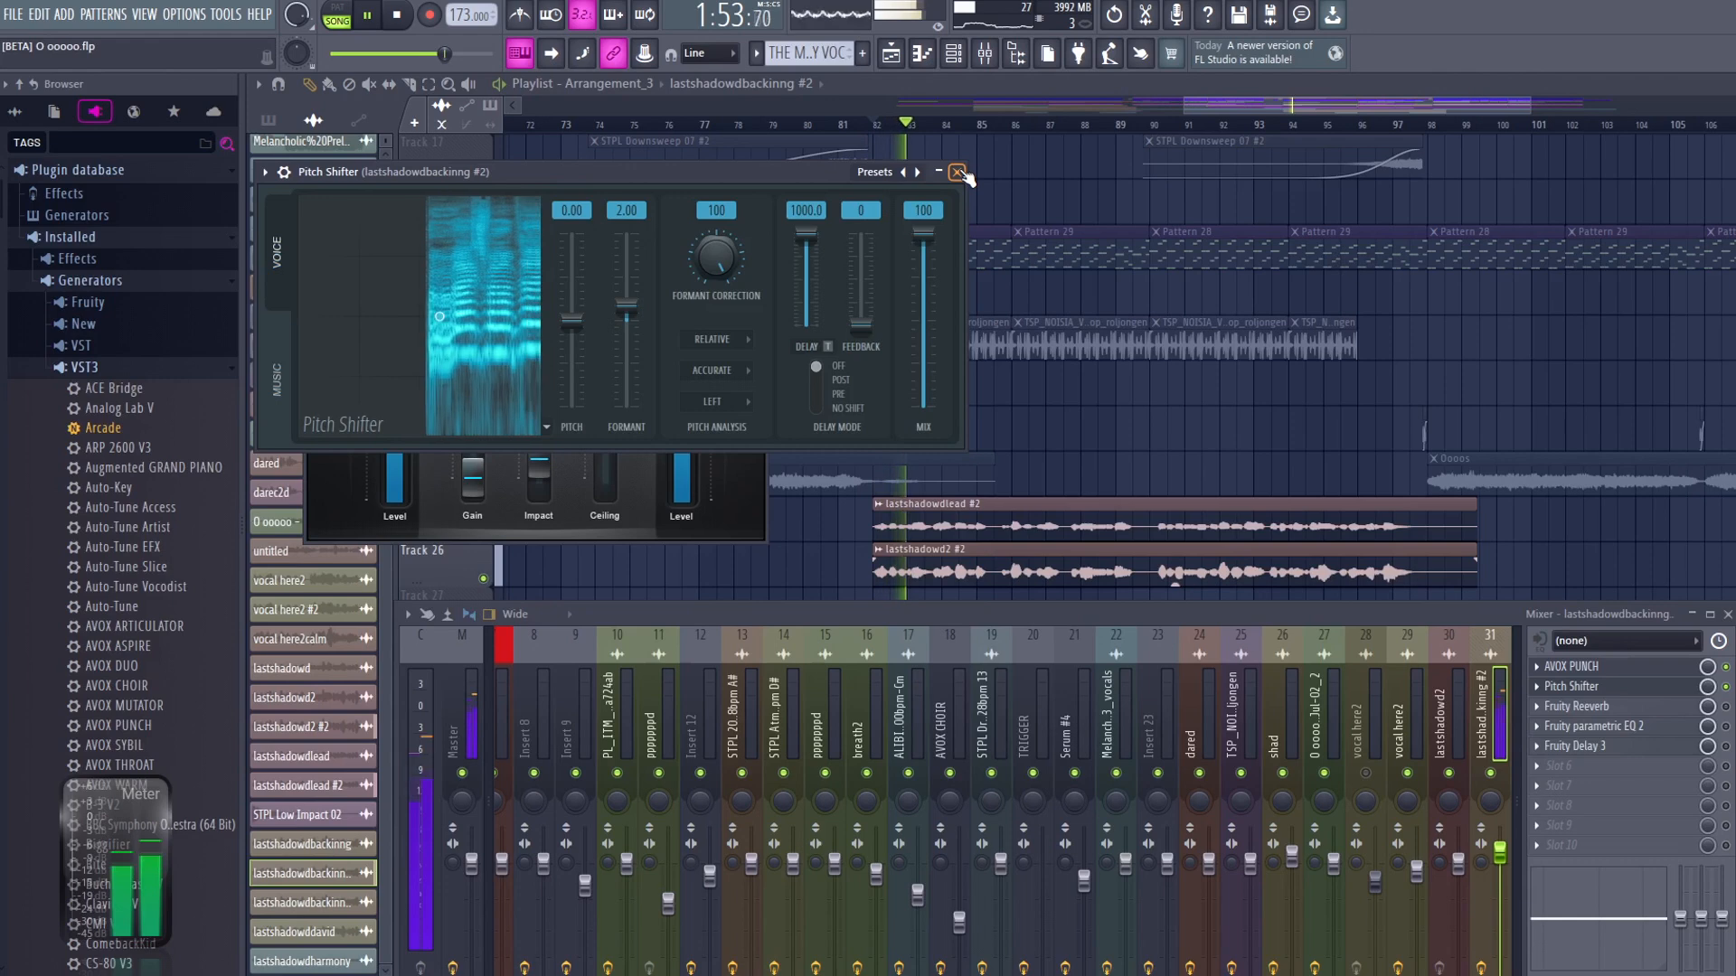
{"action": "left_click", "coordinate": [957, 171]}
{"action": "key", "text": "space"}
- Enable Fruity Reeverb and Fruity parametric EQ 2 one after the other on mixer track 31, playing the vocal from bar 82 with each addition
{"action": "left_click", "coordinate": [1638, 708]}
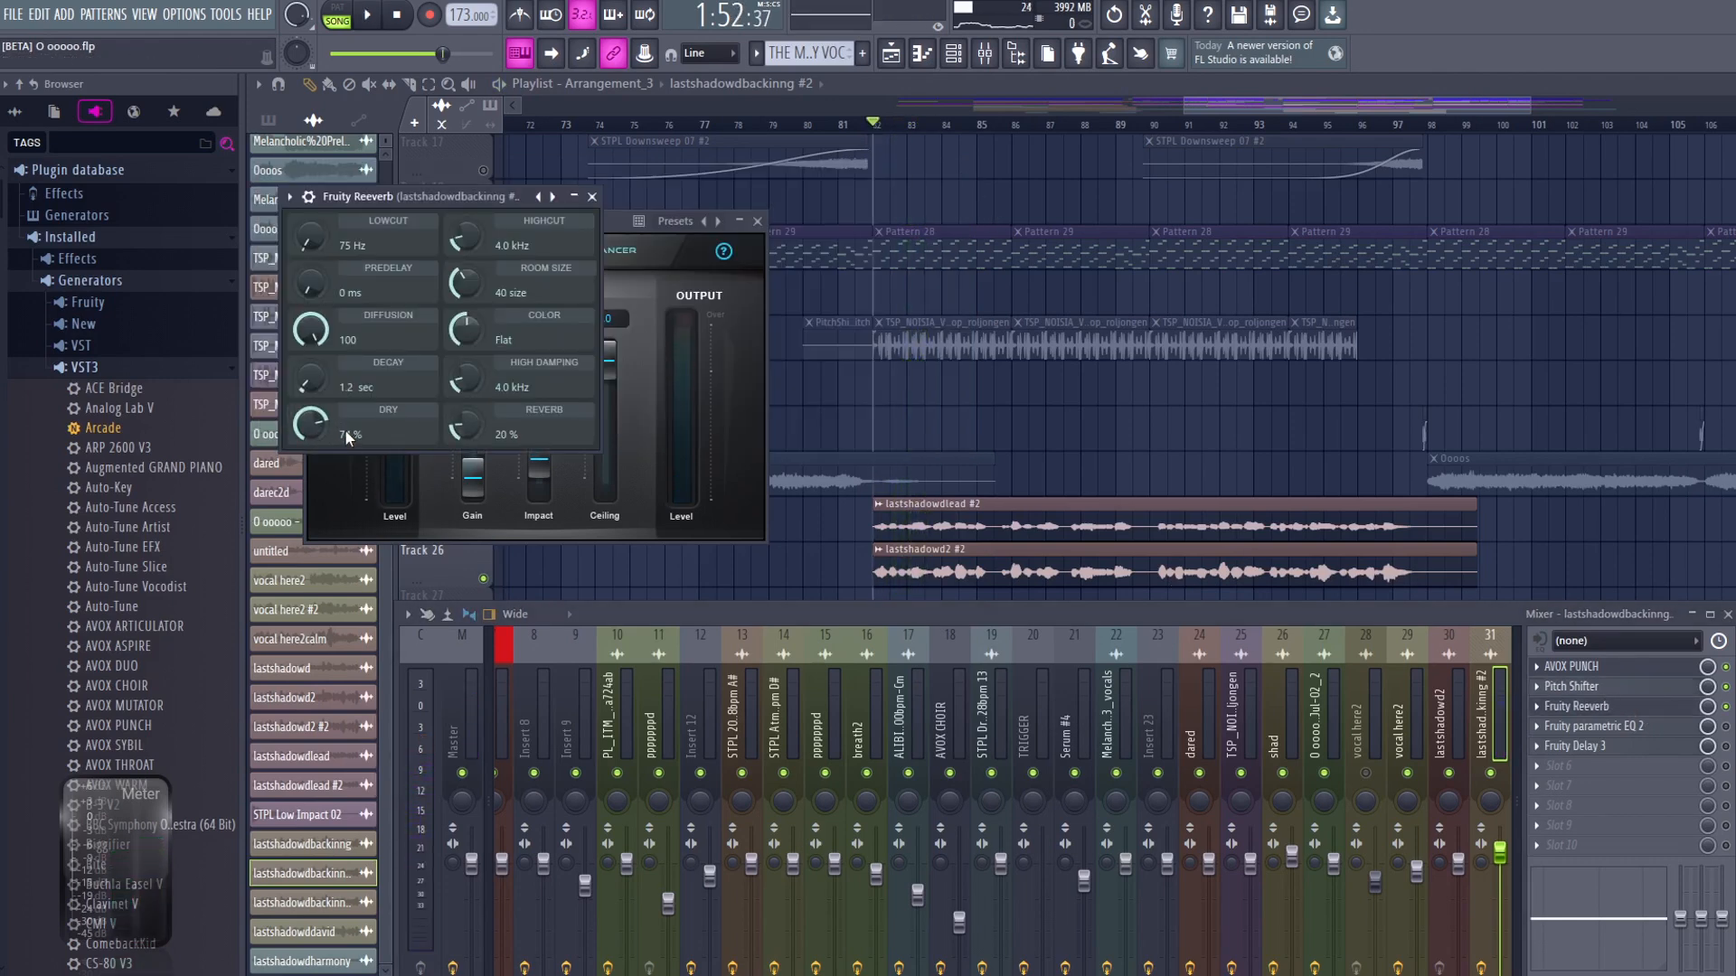
{"action": "key", "text": "space"}
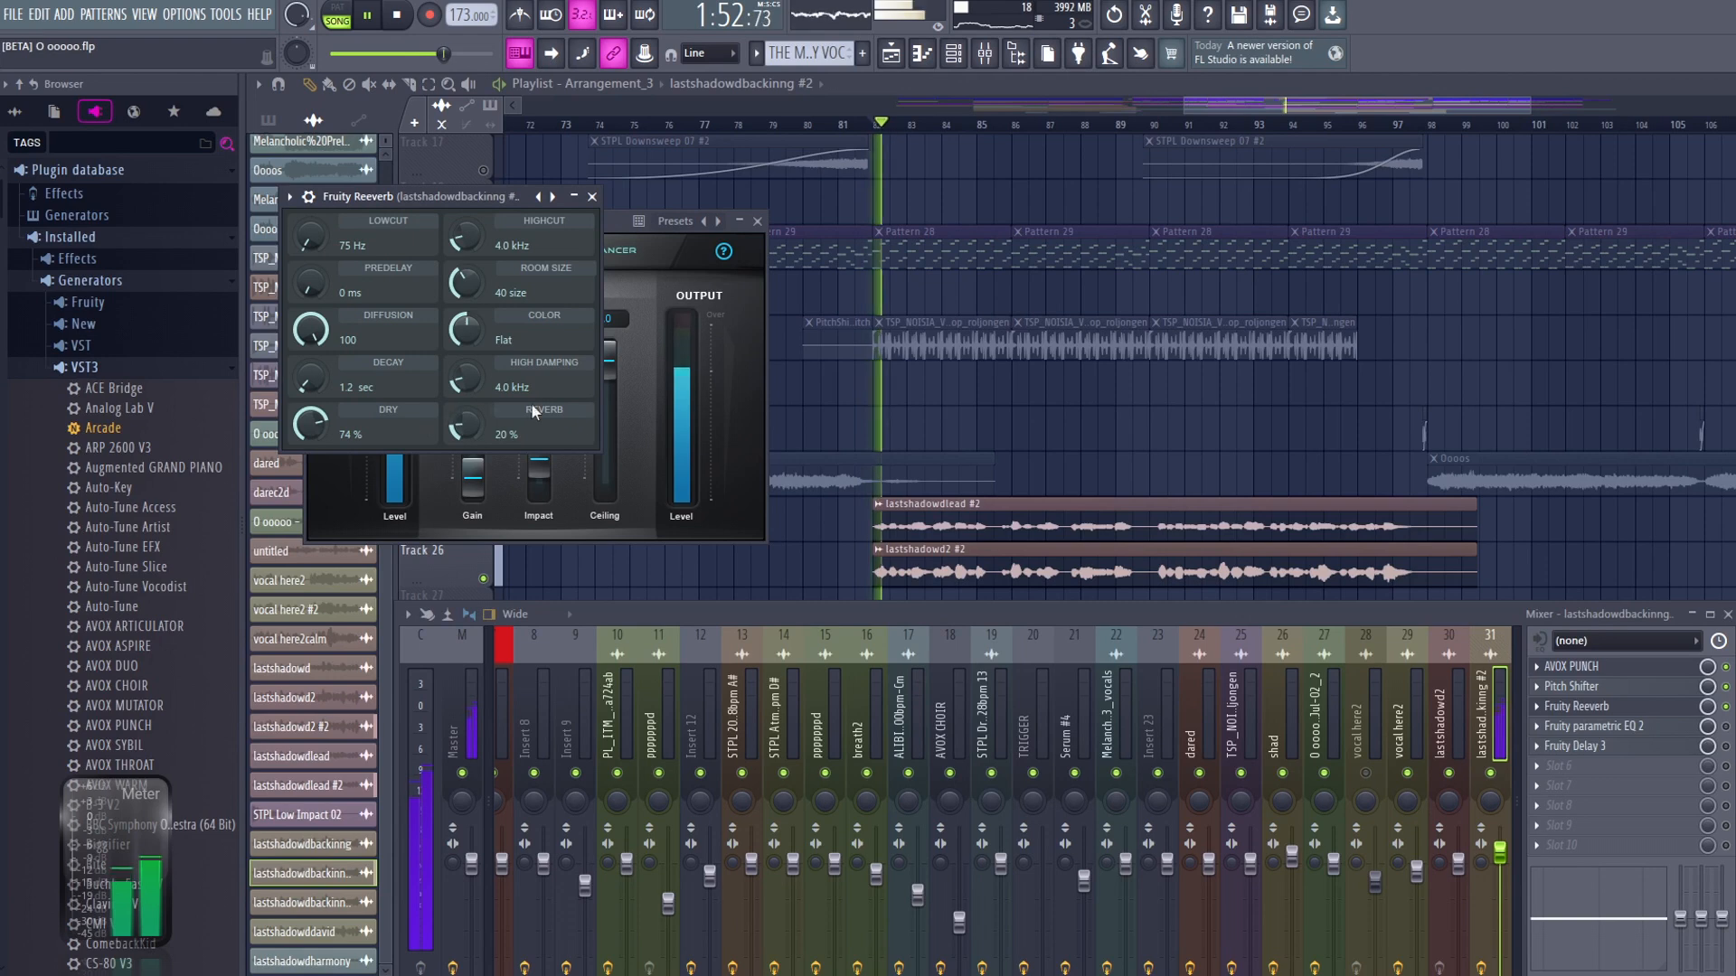
{"action": "key", "text": "space"}
{"action": "left_click", "coordinate": [1678, 728]}
{"action": "key", "text": "space"}
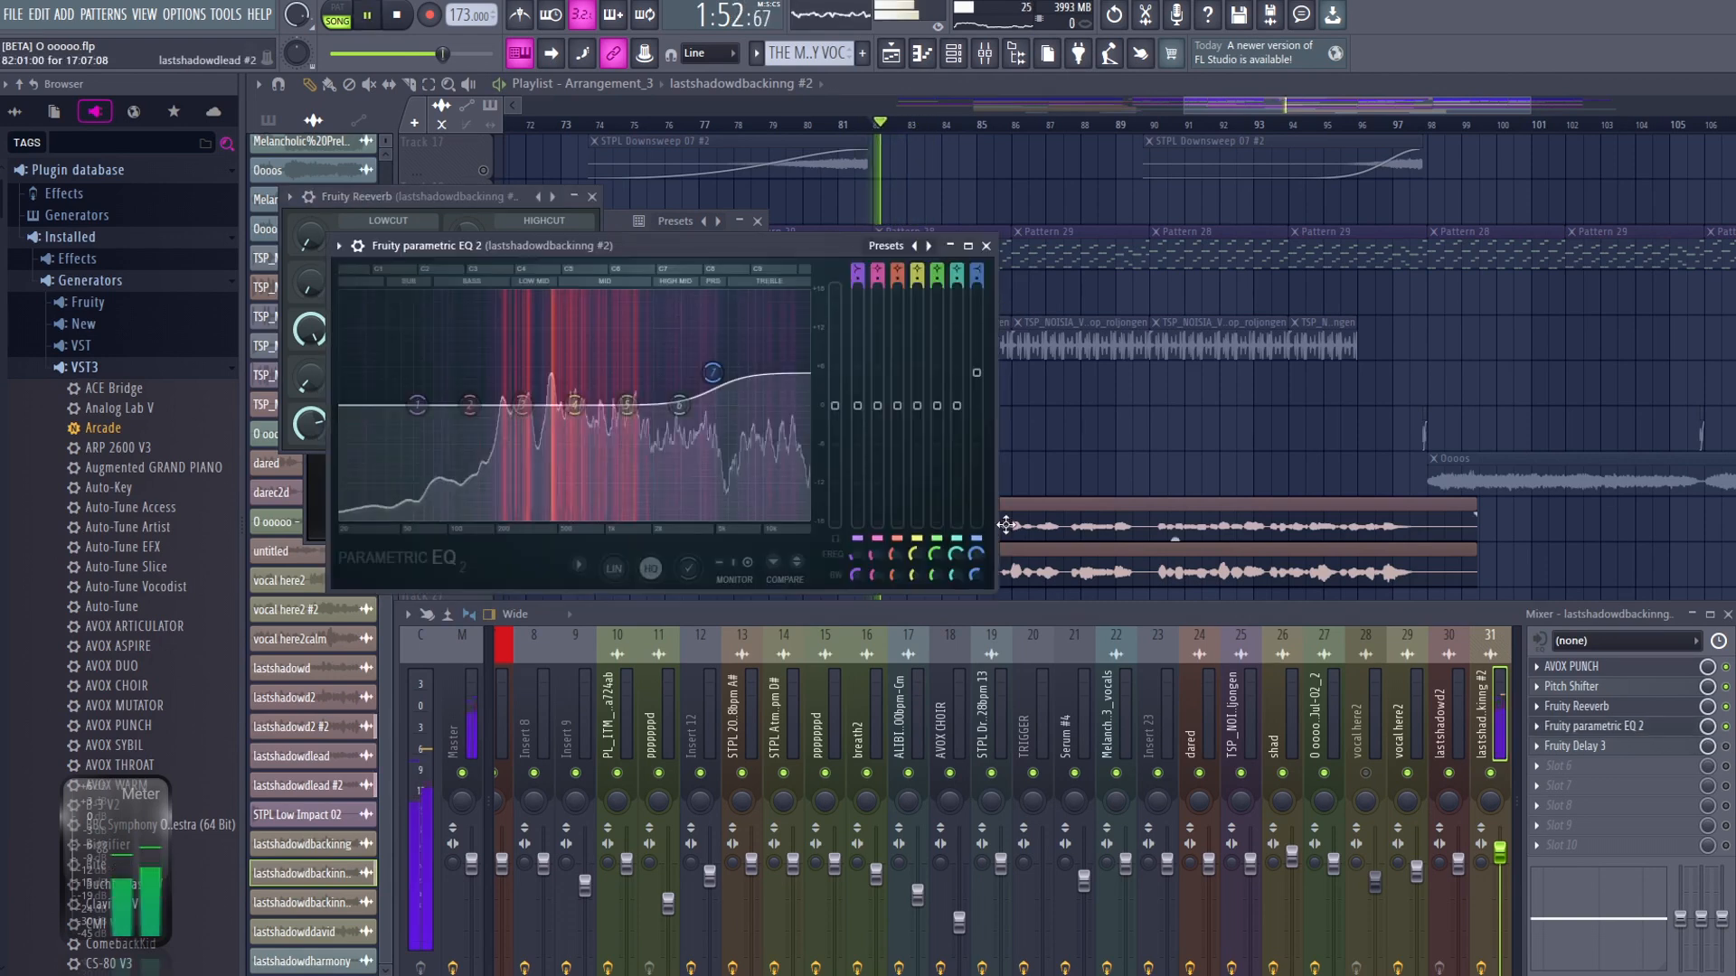
{"action": "key", "text": "space"}
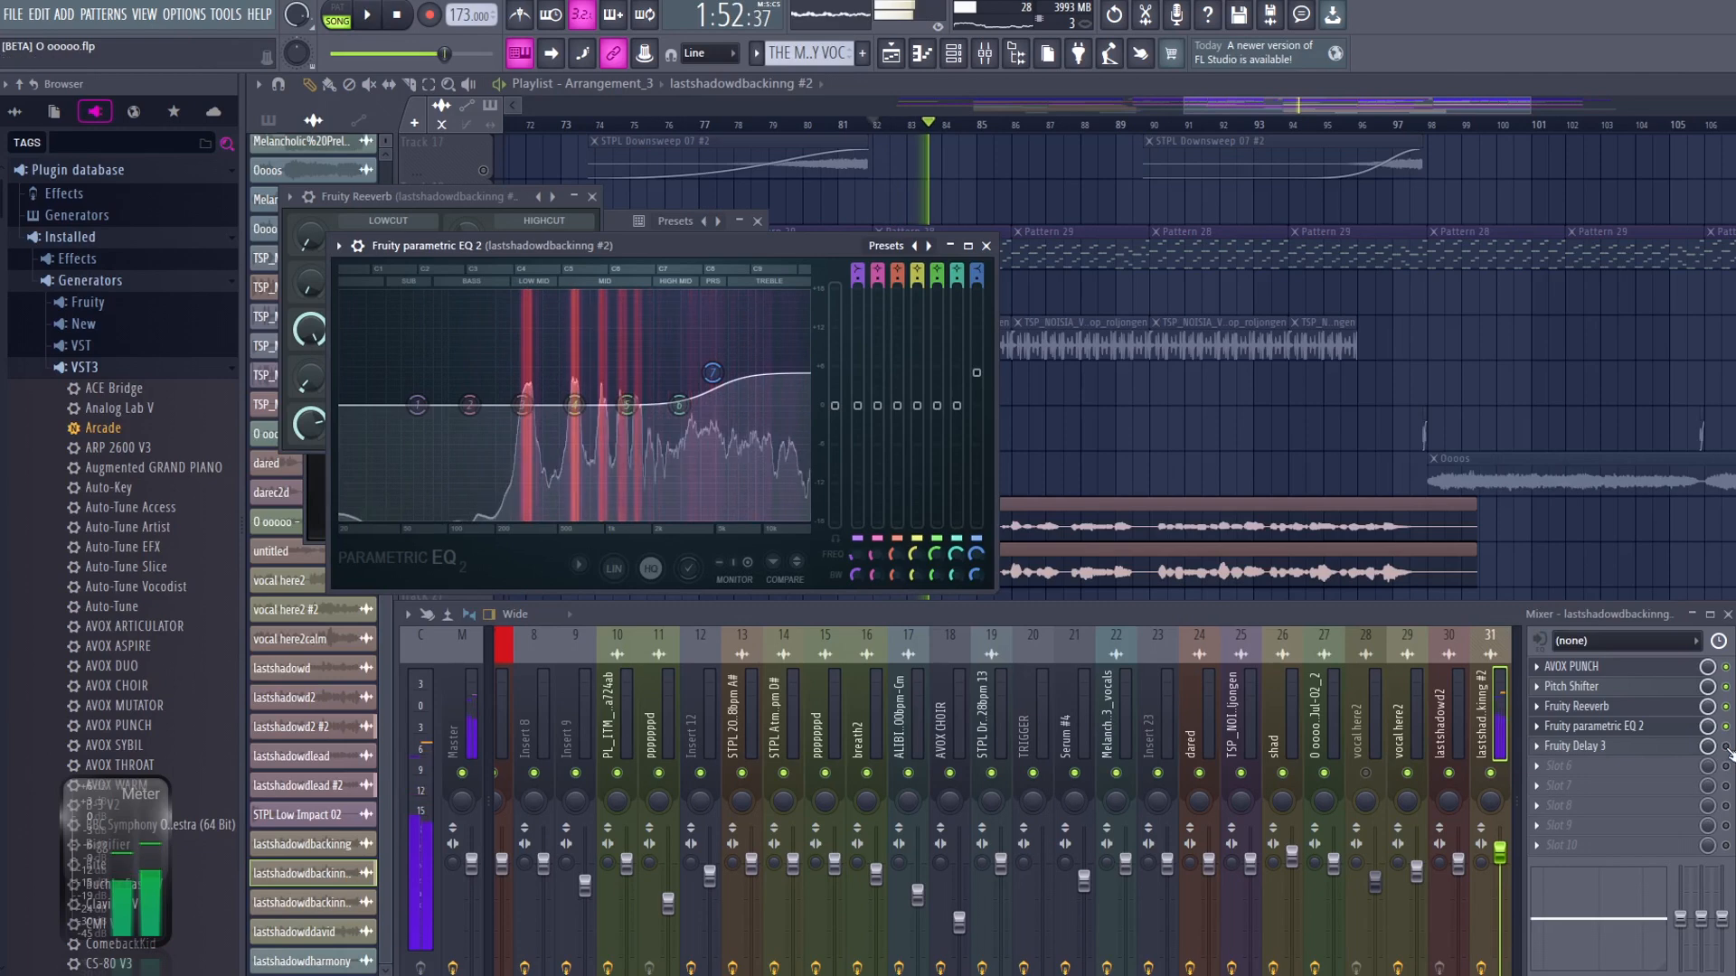
- Enable Fruity Delay 3 on mixer track 31, play the vocal with the full chain, and close the delay and EQ windows
{"action": "left_click", "coordinate": [1728, 750]}
{"action": "key", "text": "space"}
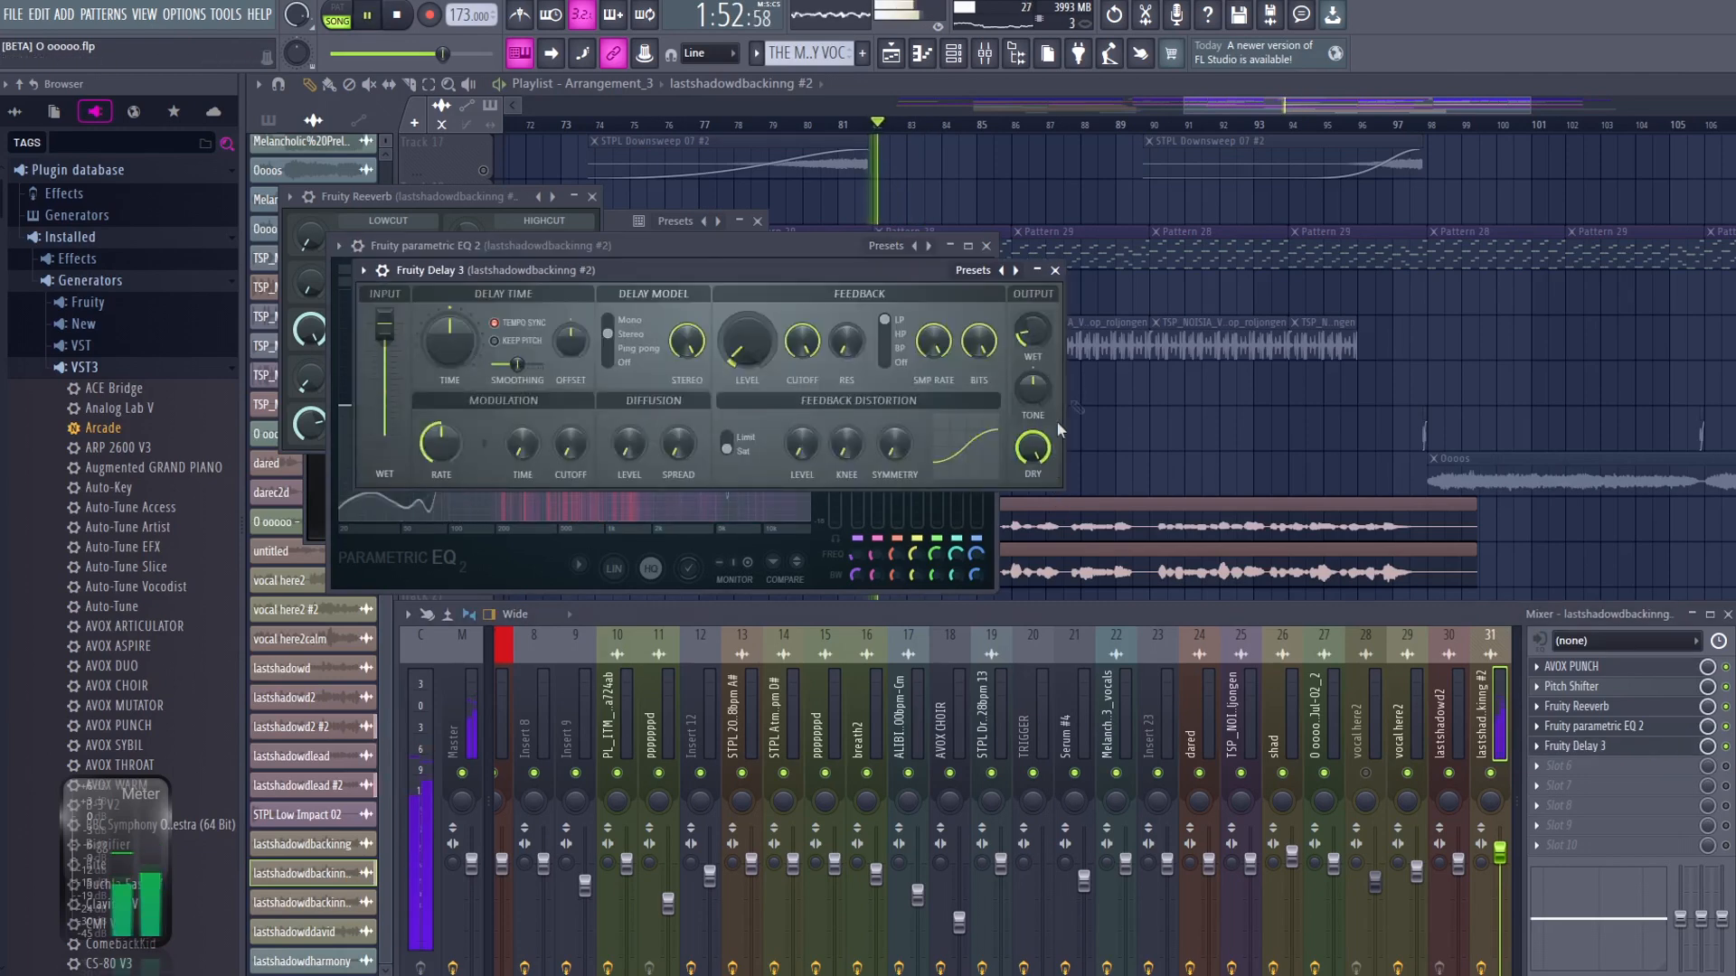
{"action": "left_click", "coordinate": [1055, 271]}
{"action": "left_click", "coordinate": [986, 246]}
{"action": "key", "text": "space"}
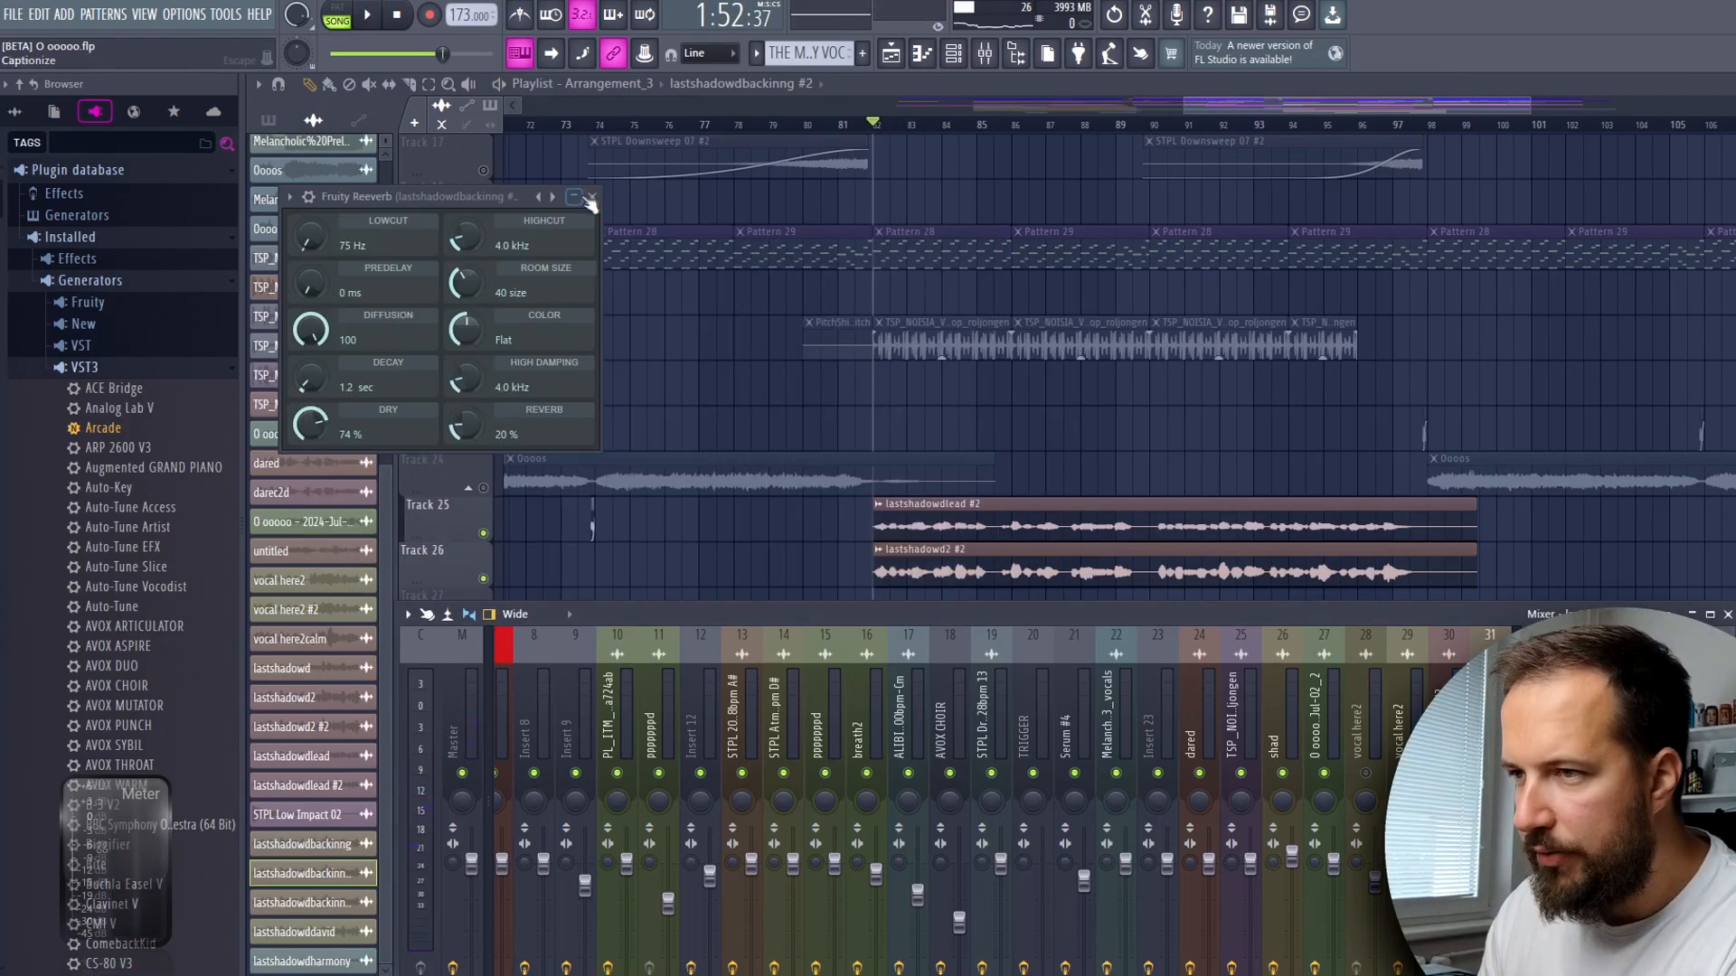
- Close the Fruity Reeverb window and solo Track 30 with the harmony clips
{"action": "left_click", "coordinate": [591, 197]}
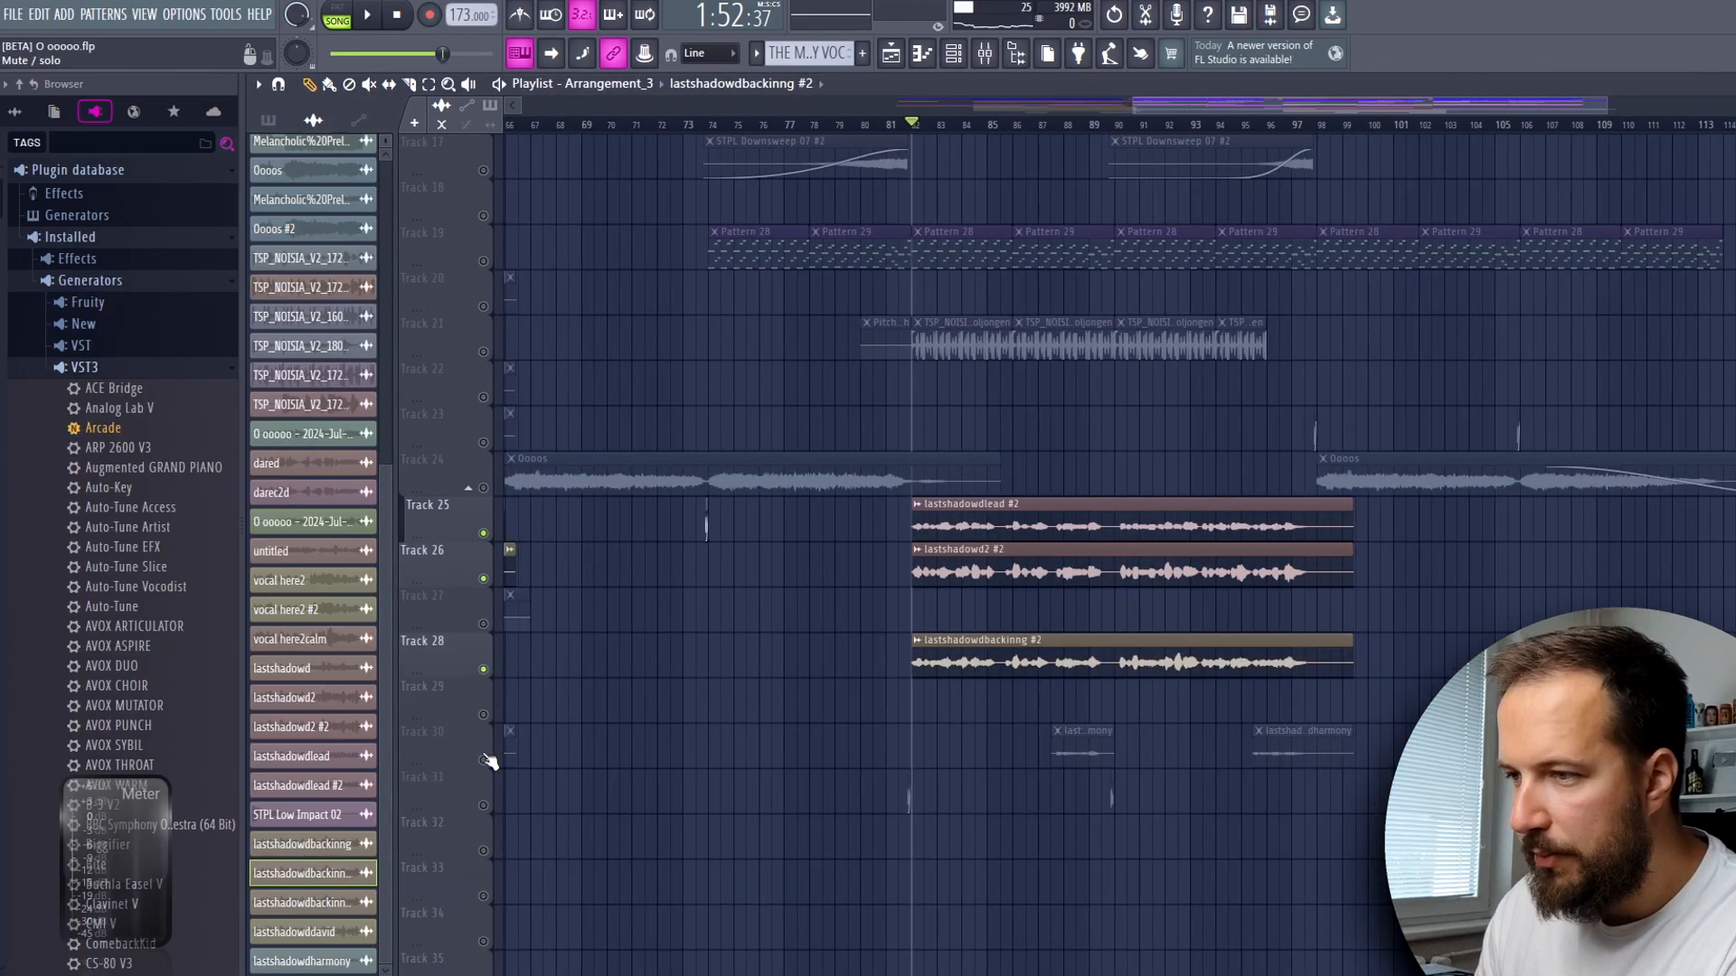
{"action": "left_click", "coordinate": [488, 760], "text": "ctrl"}
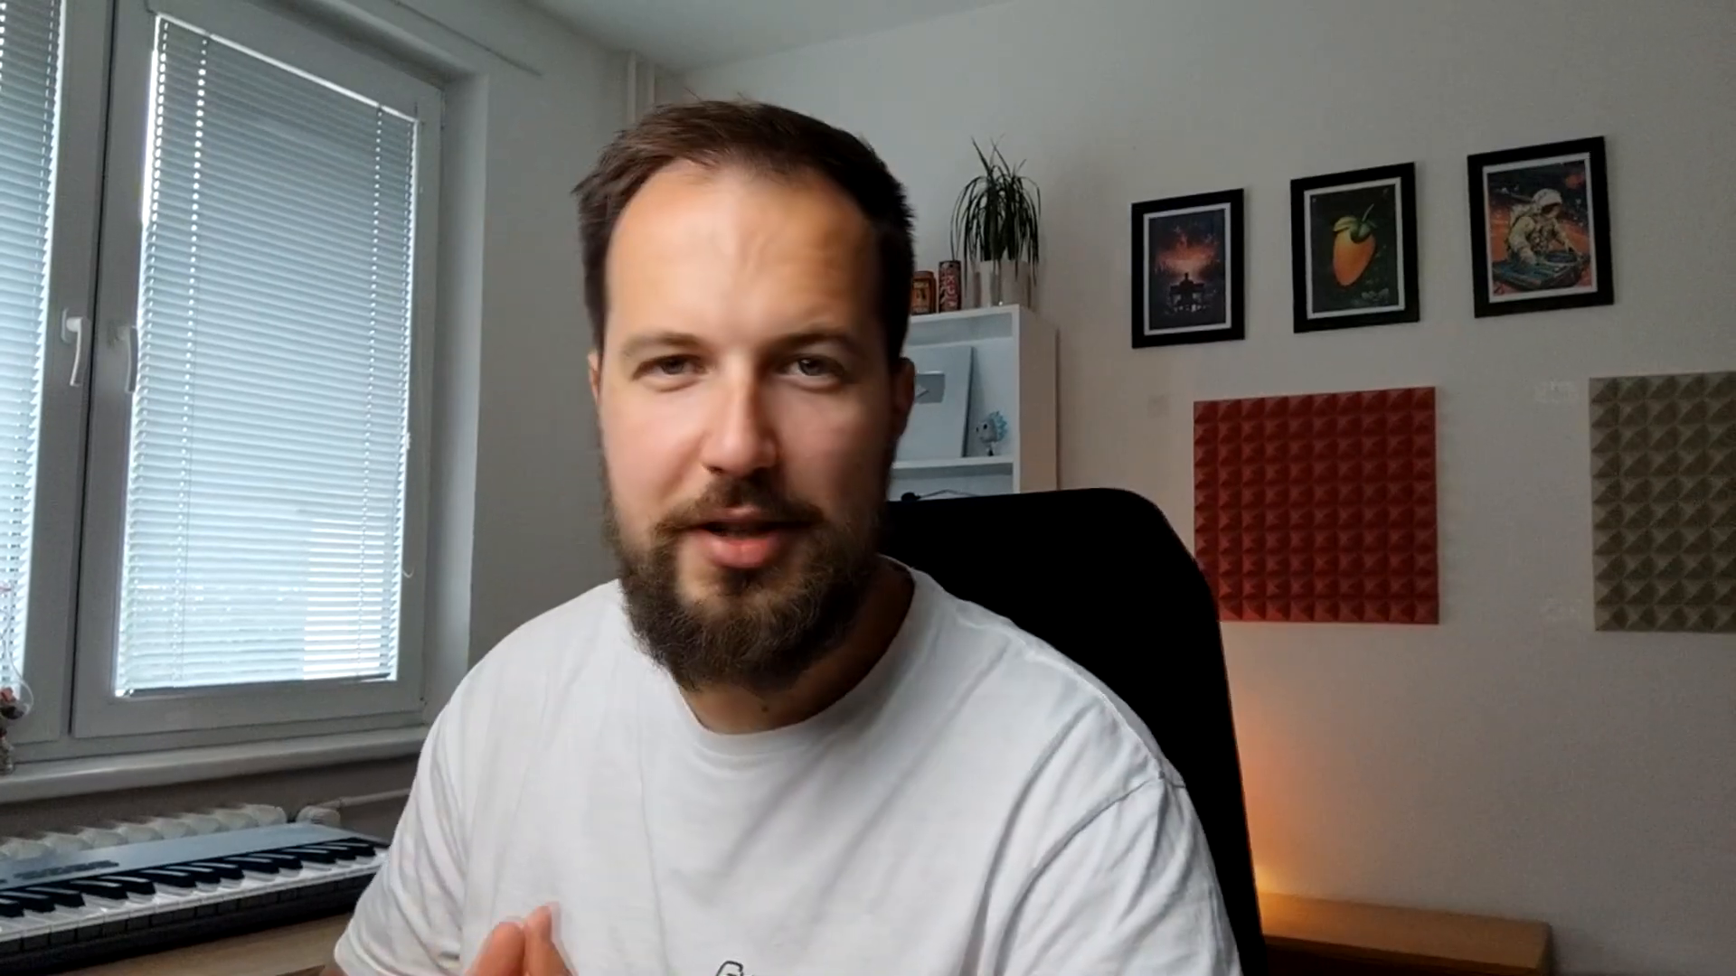